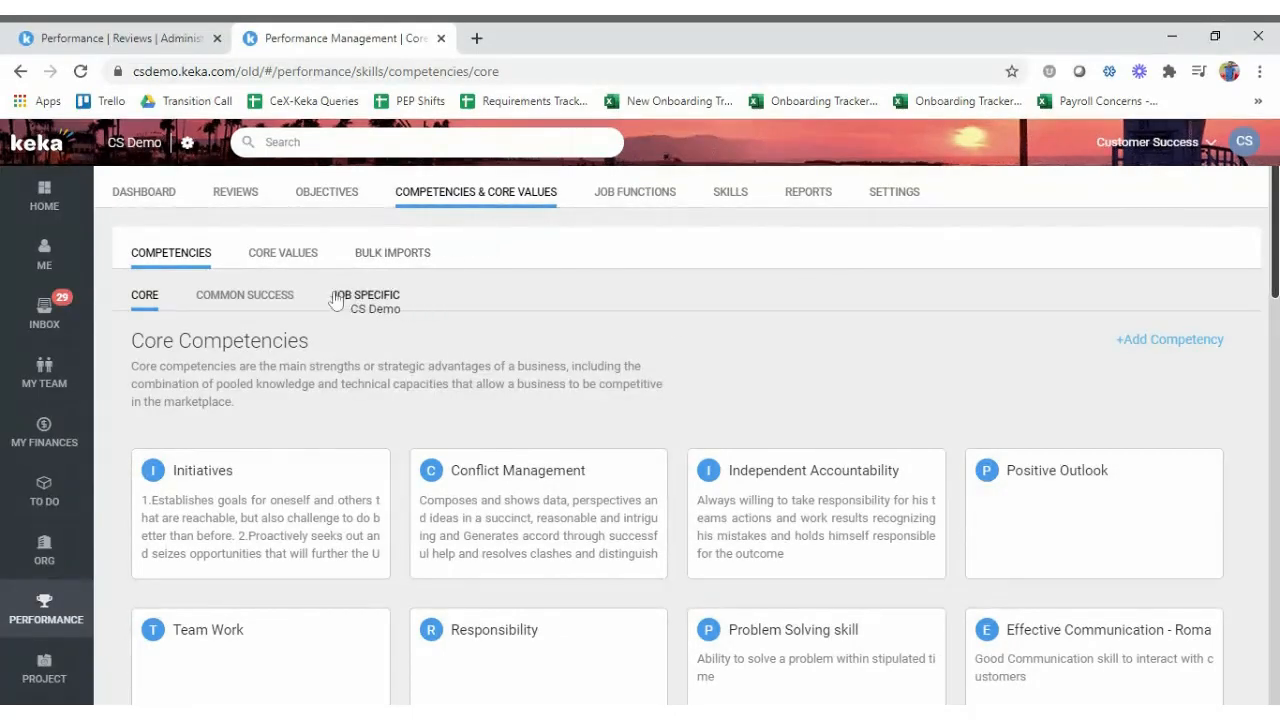
View the organization's core values, and return to the performance review groups.
{"action": "left_click", "coordinate": [283, 253]}
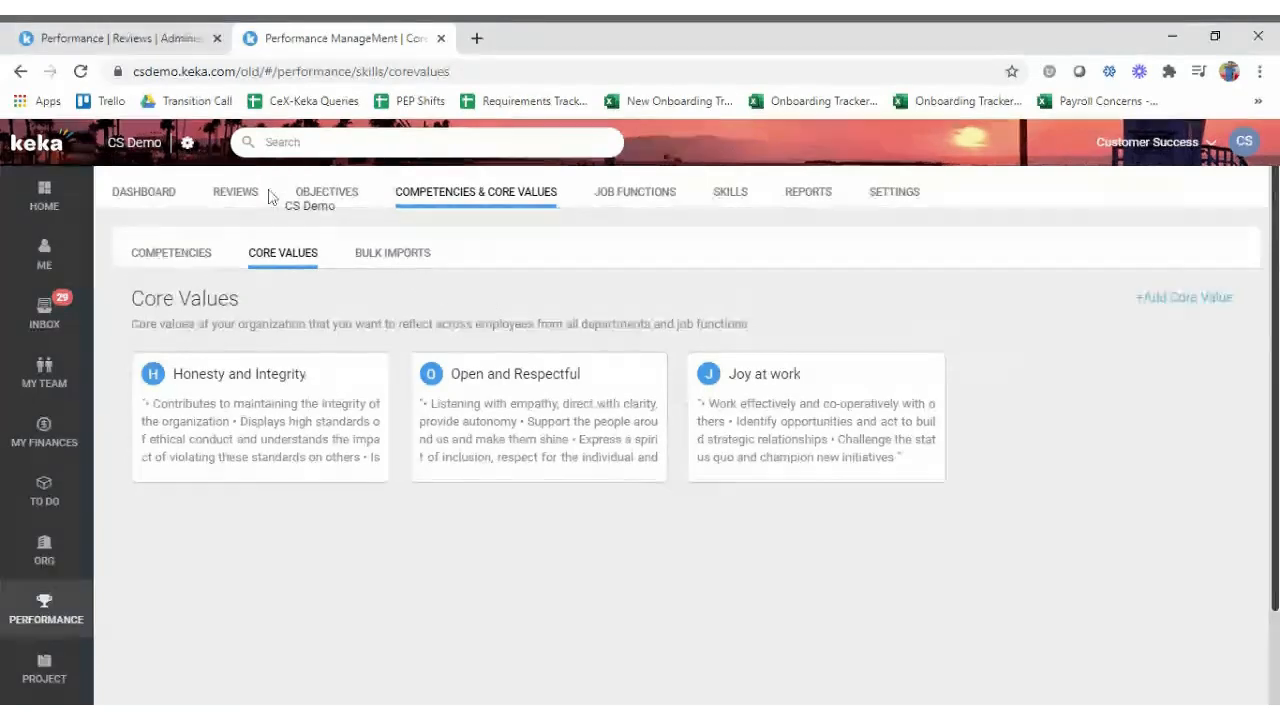
{"action": "left_click", "coordinate": [237, 193]}
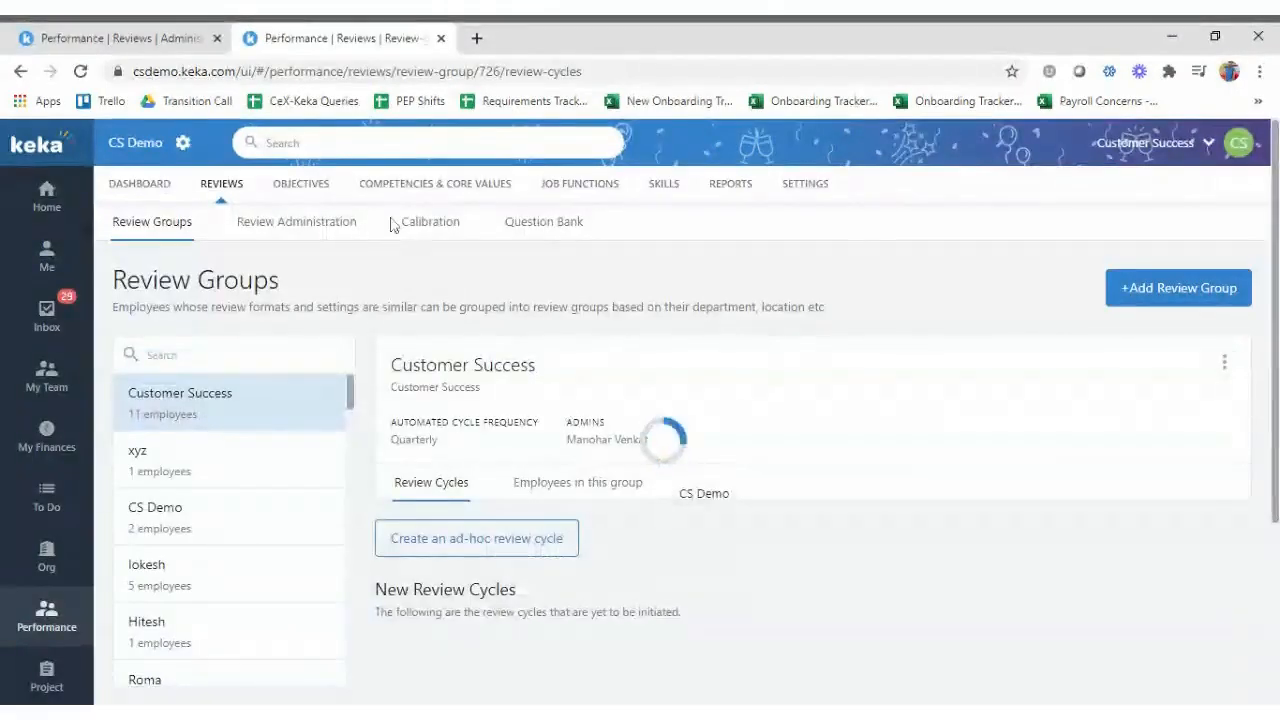
{"action": "left_click", "coordinate": [300, 224]}
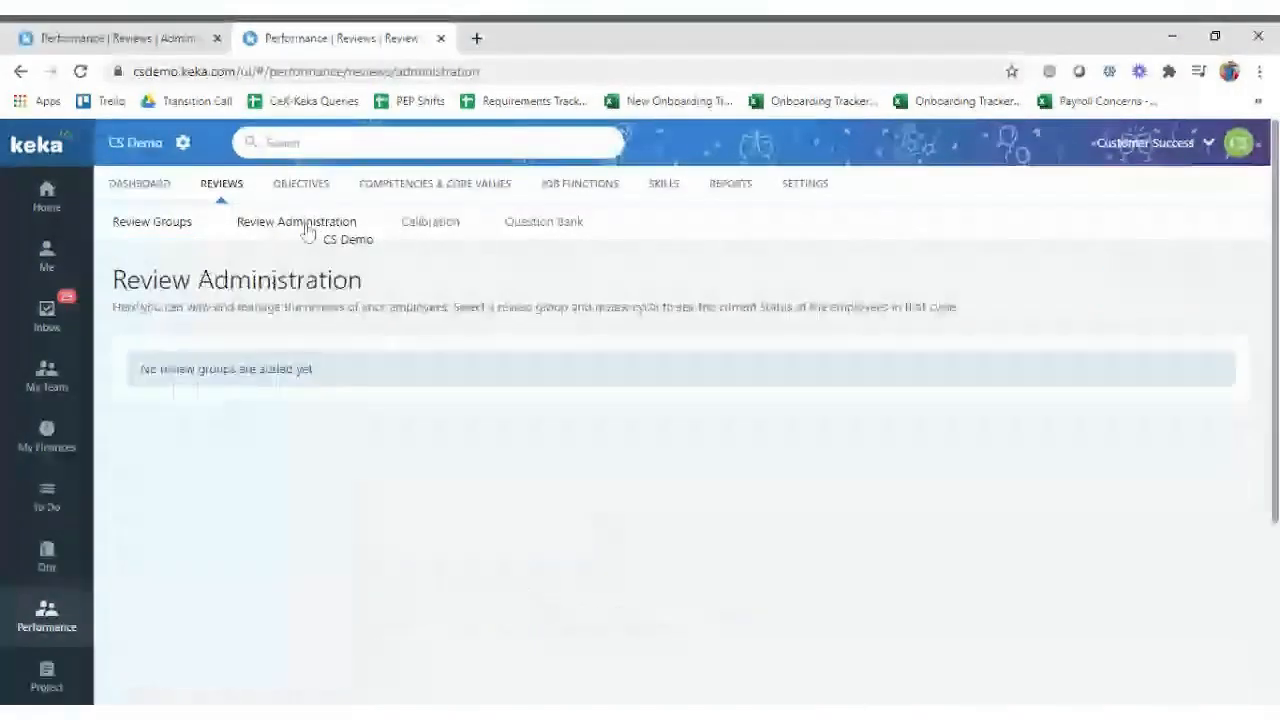
{"action": "left_click", "coordinate": [177, 224]}
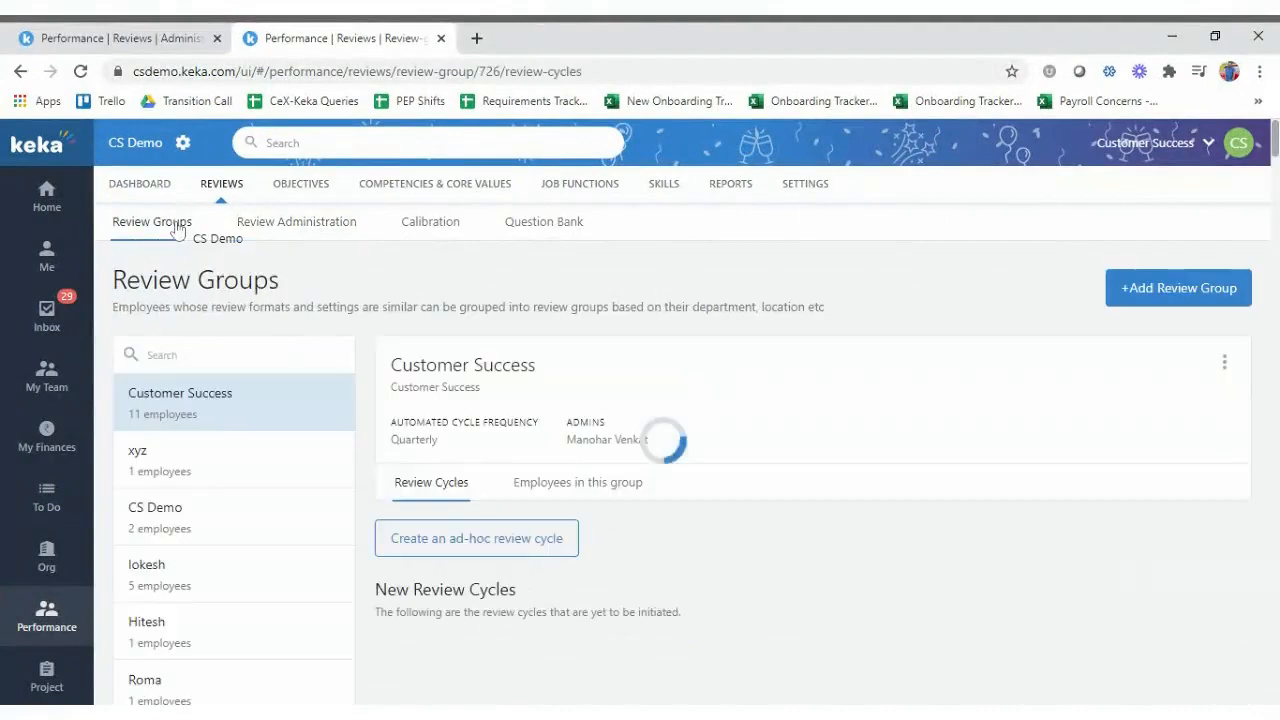
Open the HR Department review group and display its new review cycle.
{"action": "scroll", "coordinate": [763, 590], "scroll_direction": "down", "scroll_amount": 2}
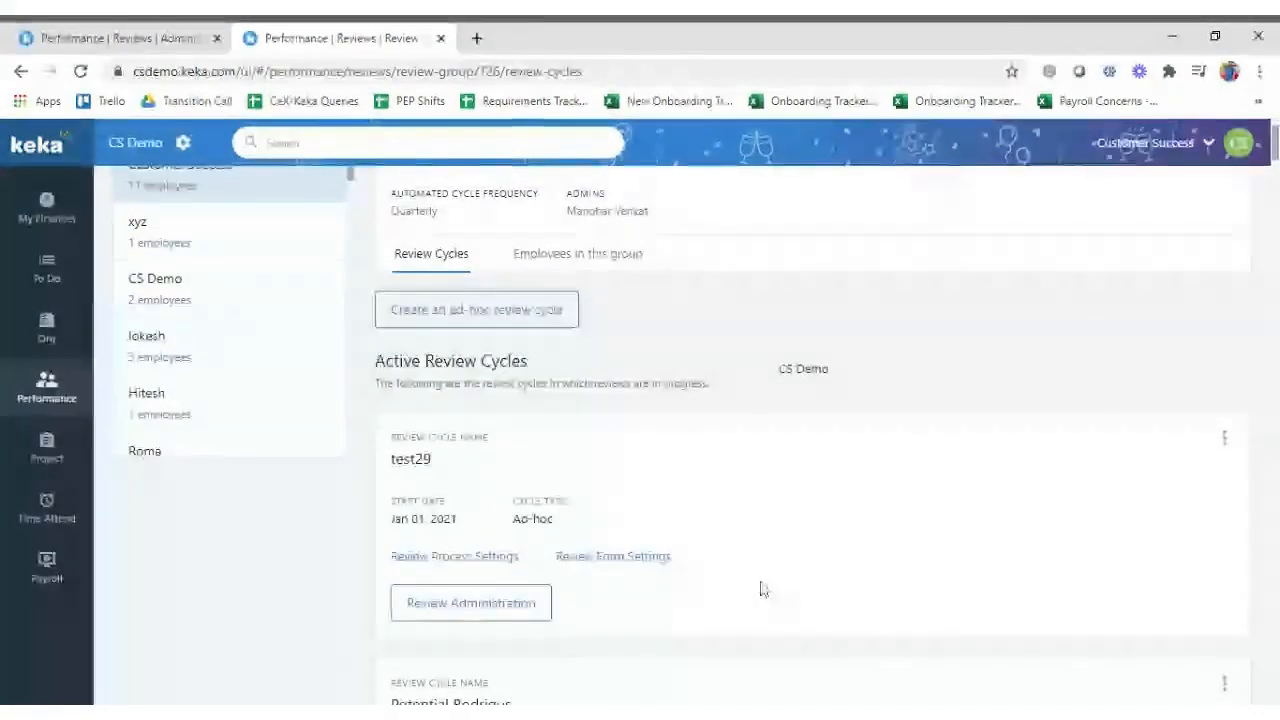
{"action": "scroll", "coordinate": [215, 340], "scroll_direction": "down", "scroll_amount": 10}
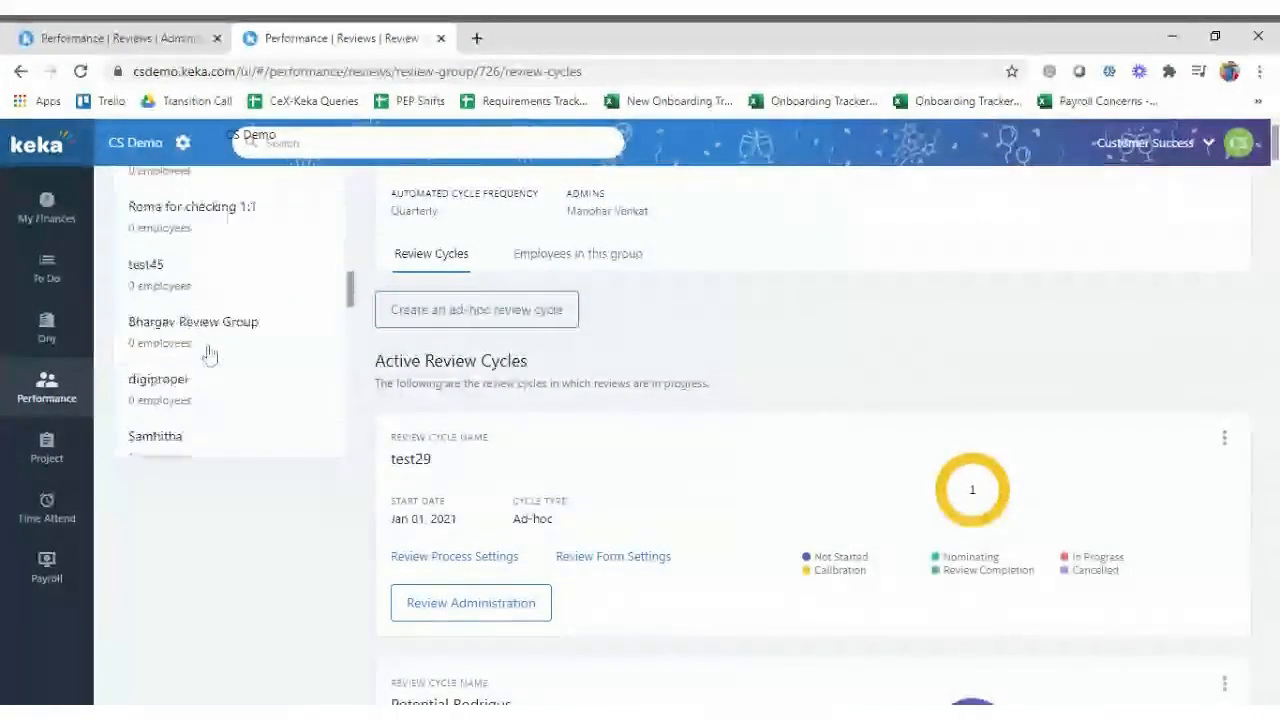
{"action": "scroll", "coordinate": [209, 355], "scroll_direction": "down", "scroll_amount": 15}
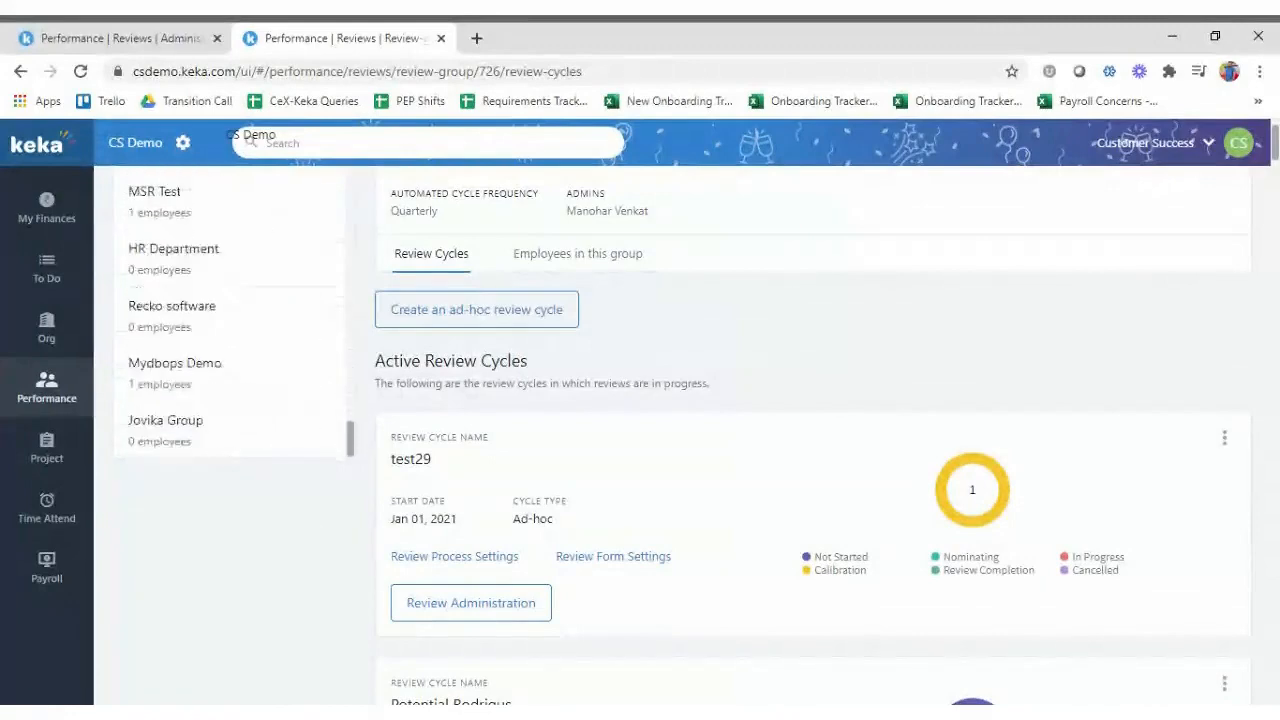
{"action": "scroll", "coordinate": [192, 640], "scroll_direction": "down", "scroll_amount": 6}
{"action": "scroll", "coordinate": [192, 639], "scroll_direction": "up", "scroll_amount": 8}
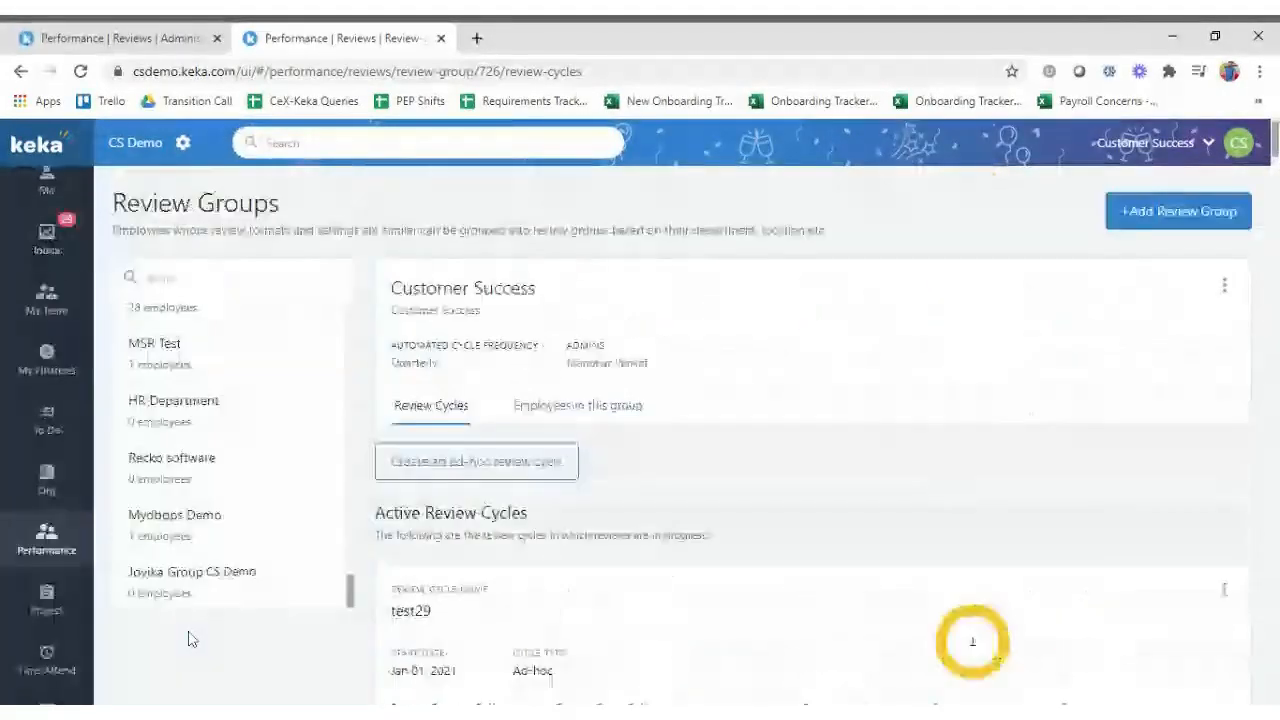
{"action": "left_click", "coordinate": [178, 426]}
{"action": "scroll", "coordinate": [757, 543], "scroll_direction": "down", "scroll_amount": 2}
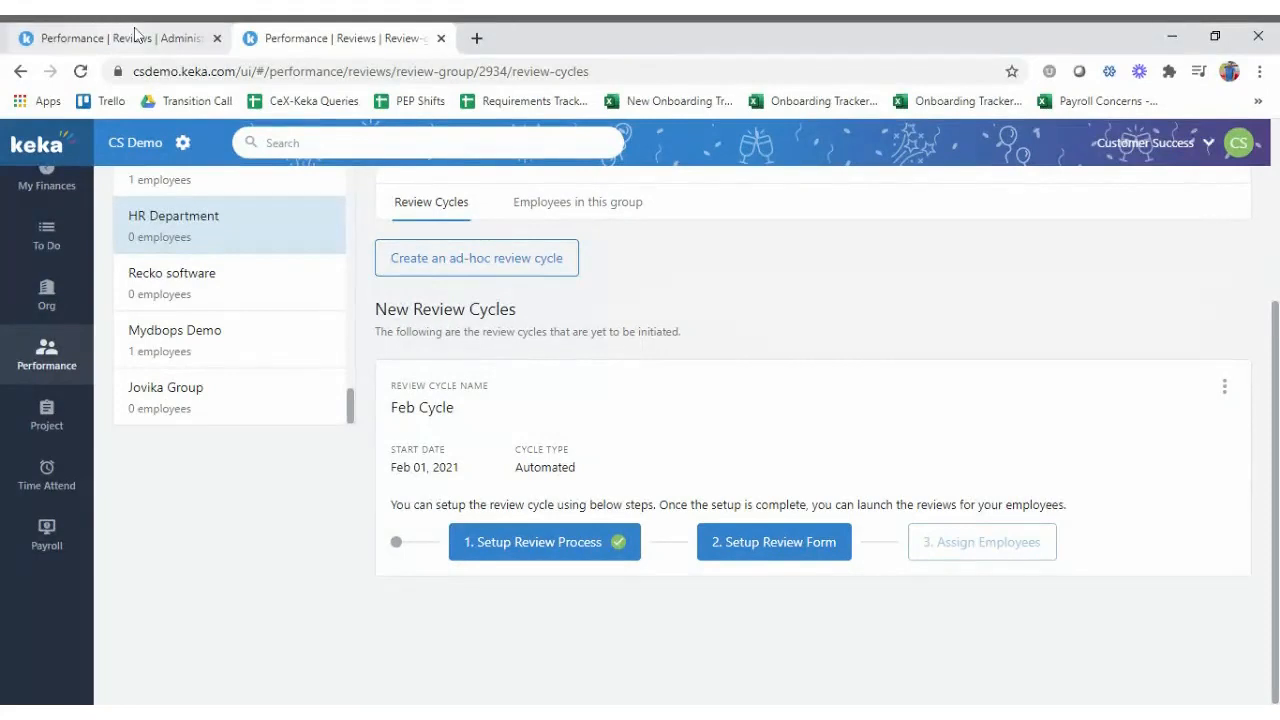
Duplicate the review group page in a new browser tab and show the core competencies there.
{"action": "right_click", "coordinate": [305, 35]}
{"action": "left_click", "coordinate": [373, 141]}
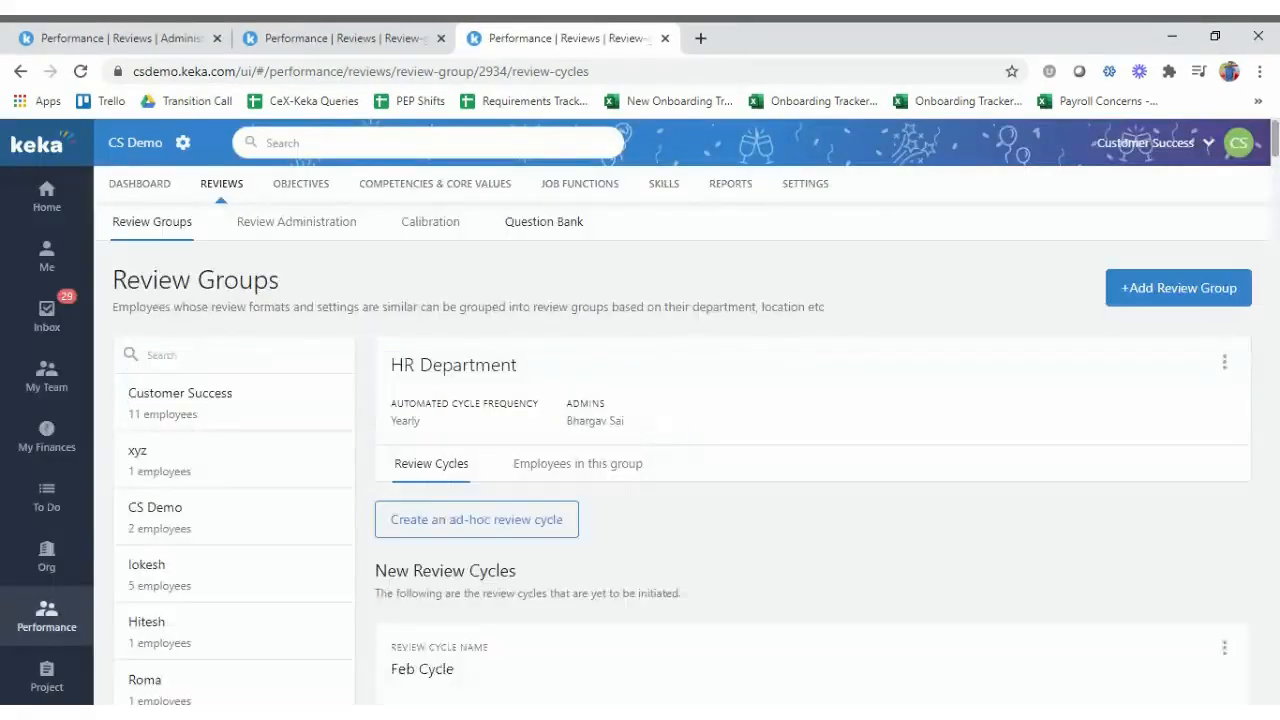
{"action": "left_click", "coordinate": [480, 190]}
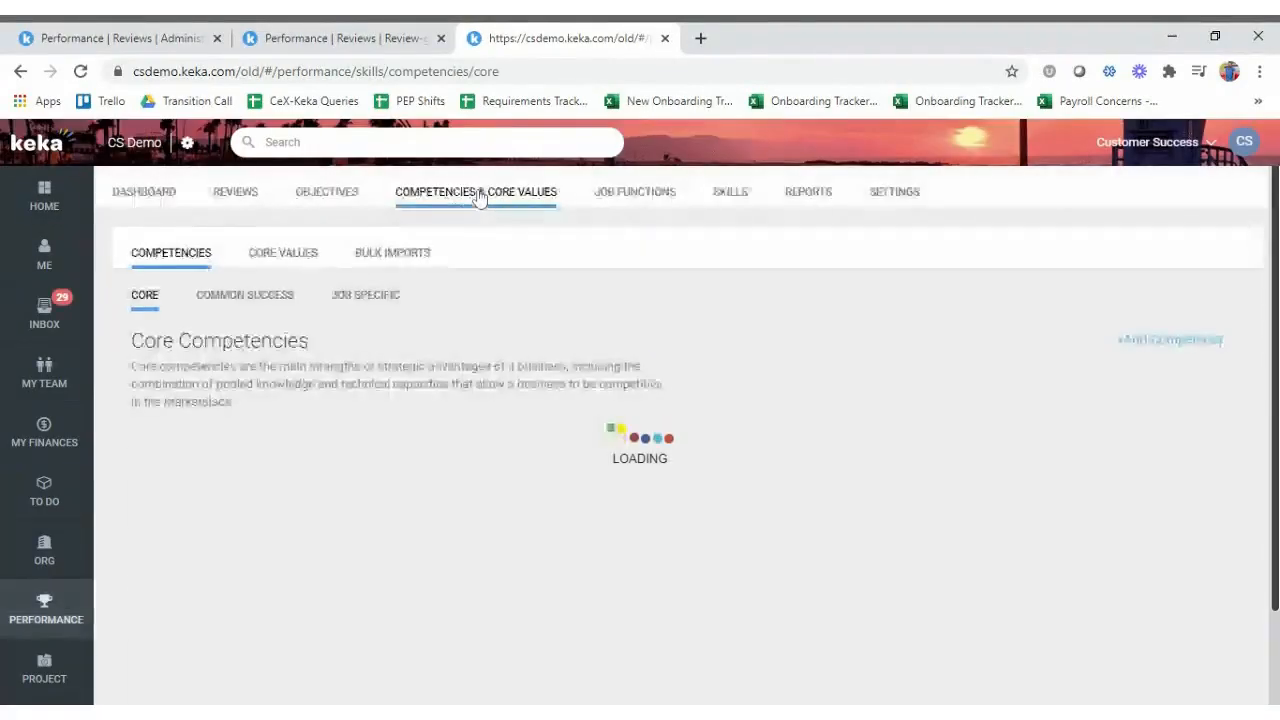
{"action": "scroll", "coordinate": [281, 530], "scroll_direction": "down", "scroll_amount": 2}
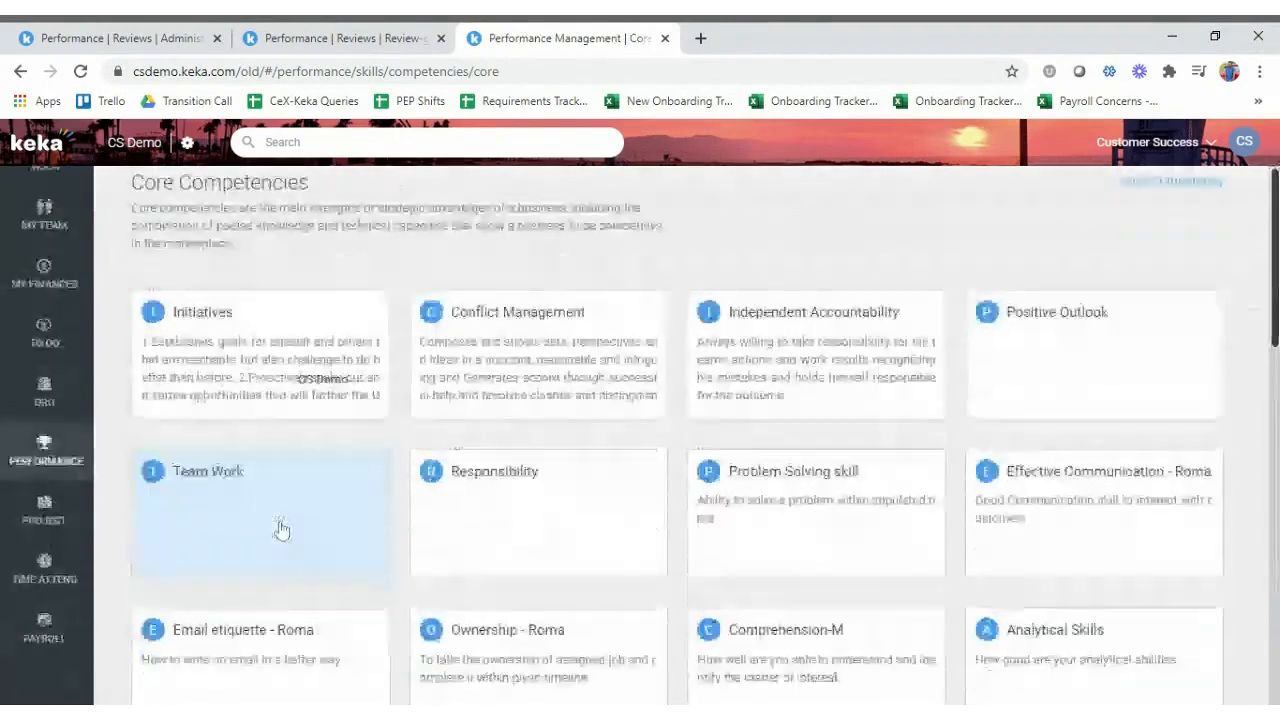
{"action": "scroll", "coordinate": [281, 530], "scroll_direction": "up", "scroll_amount": 1}
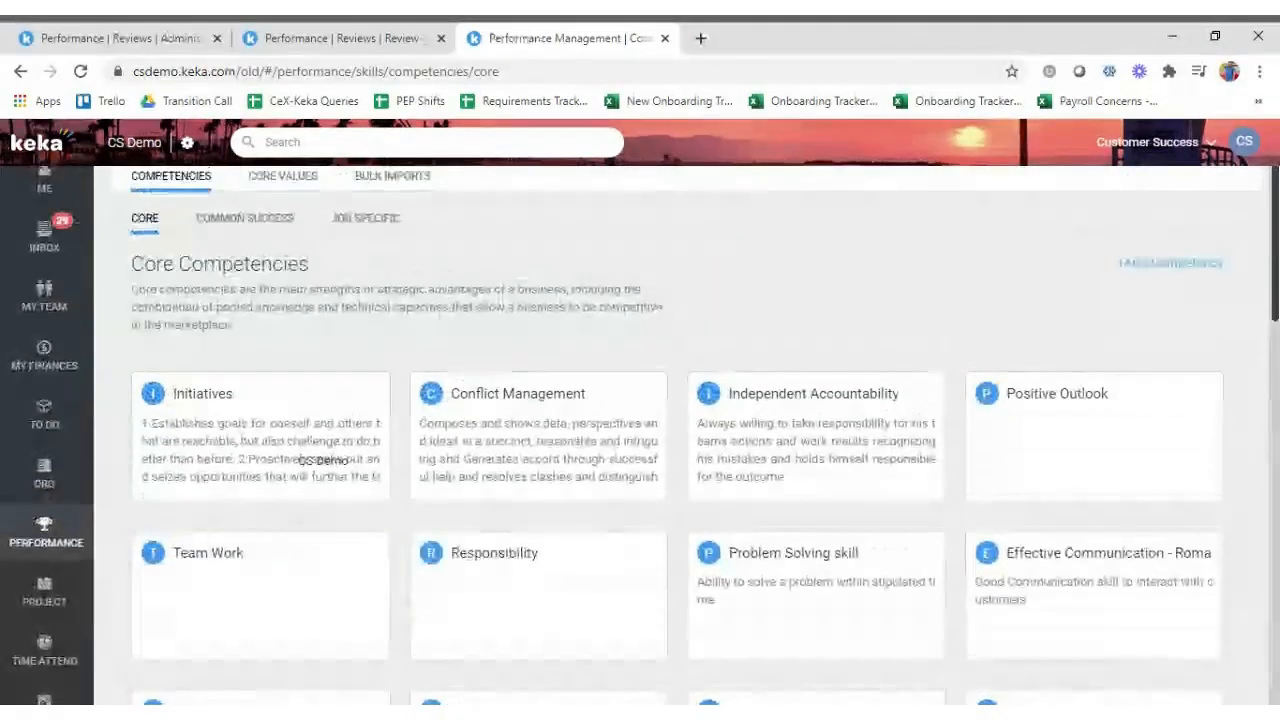
{"action": "scroll", "coordinate": [322, 460], "scroll_direction": "up", "scroll_amount": 1}
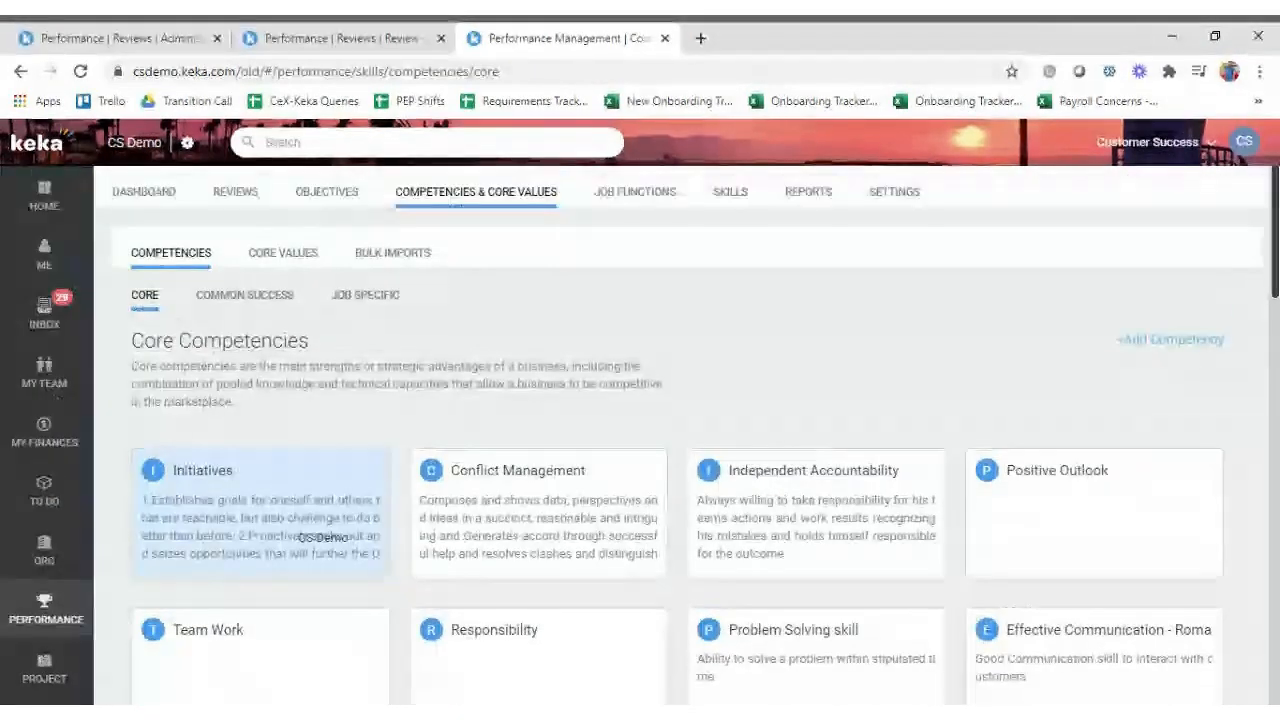
Look over the existing job functions and the departments they are assigned to.
{"action": "left_click", "coordinate": [632, 196]}
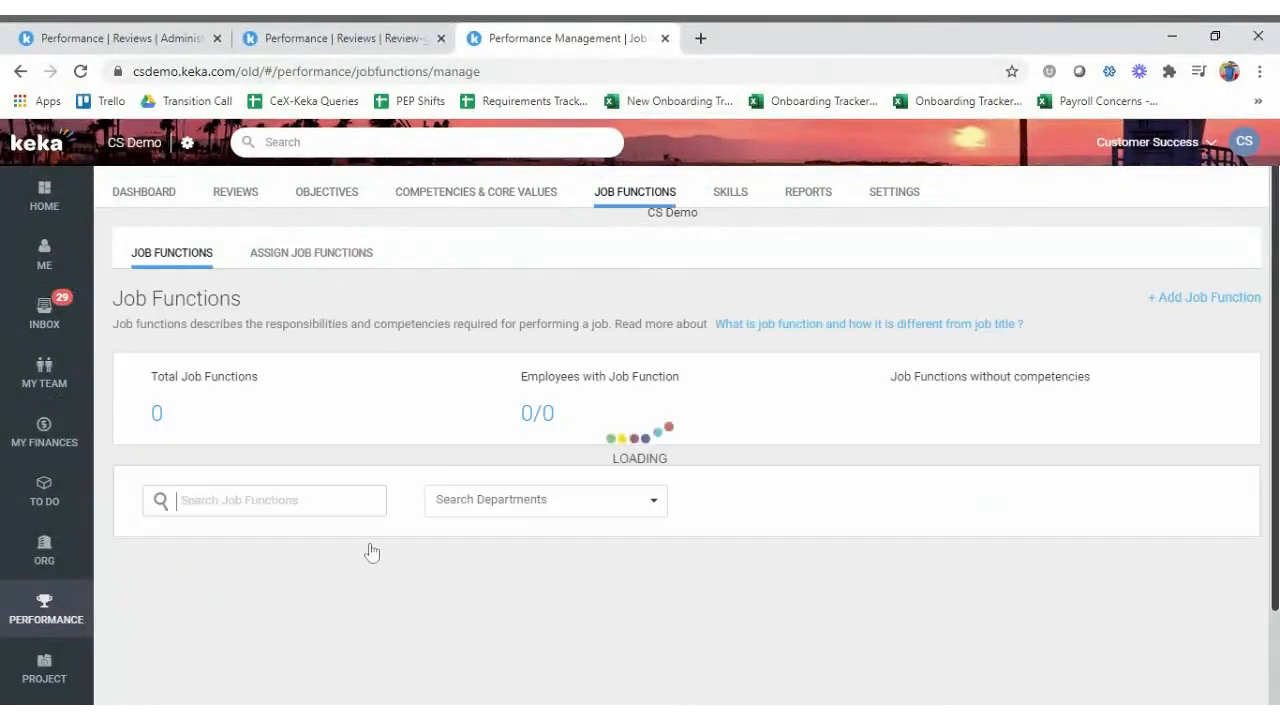
{"action": "scroll", "coordinate": [371, 551], "scroll_direction": "down", "scroll_amount": 2}
{"action": "scroll", "coordinate": [371, 551], "scroll_direction": "down", "scroll_amount": 1}
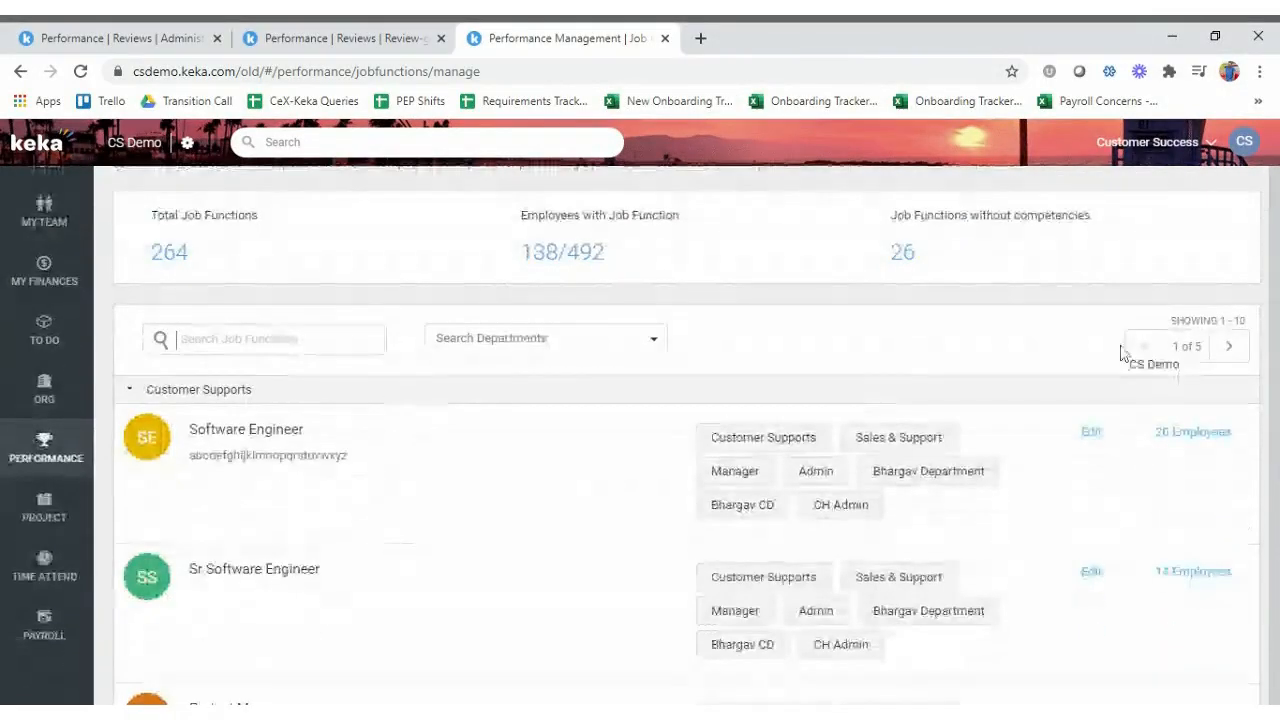
{"action": "scroll", "coordinate": [1120, 355], "scroll_direction": "up", "scroll_amount": 3}
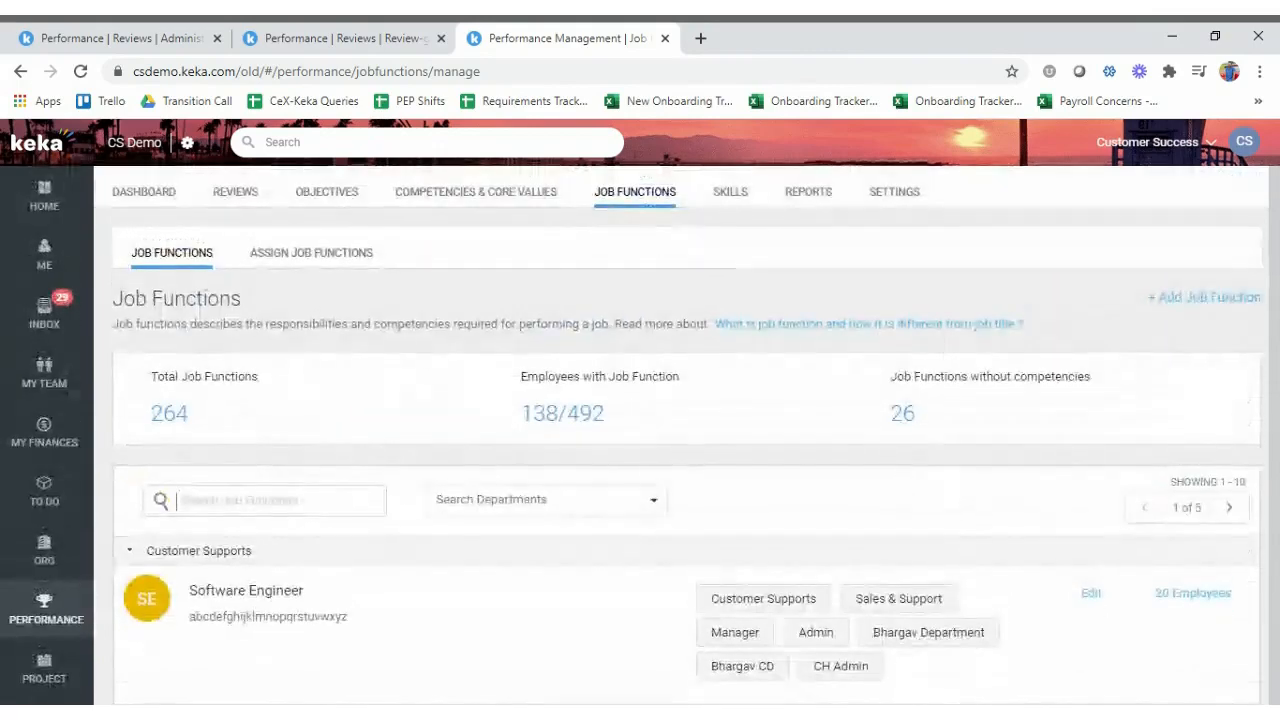
Start a new job function named HR Department and assign it to the CH Admin department.
{"action": "left_click", "coordinate": [1182, 298]}
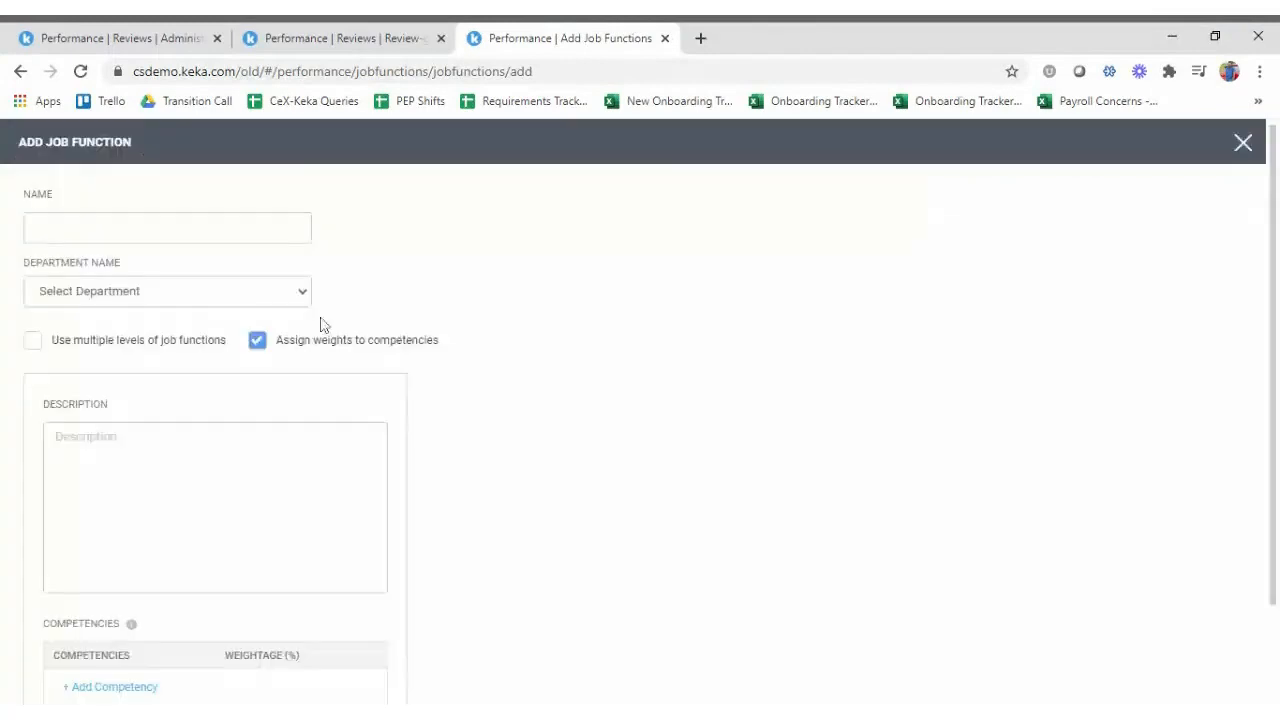
{"action": "type", "text": "HR D"}
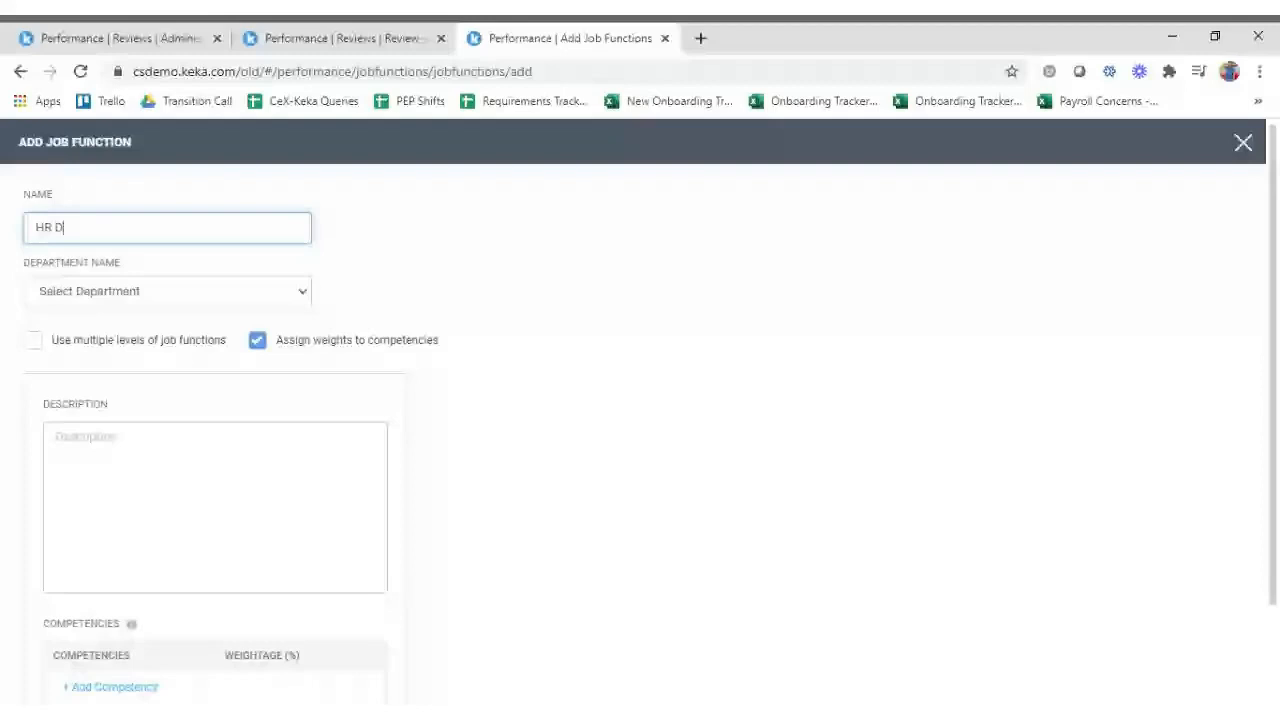
{"action": "type", "text": "epartment"}
{"action": "key", "text": "Tab"}
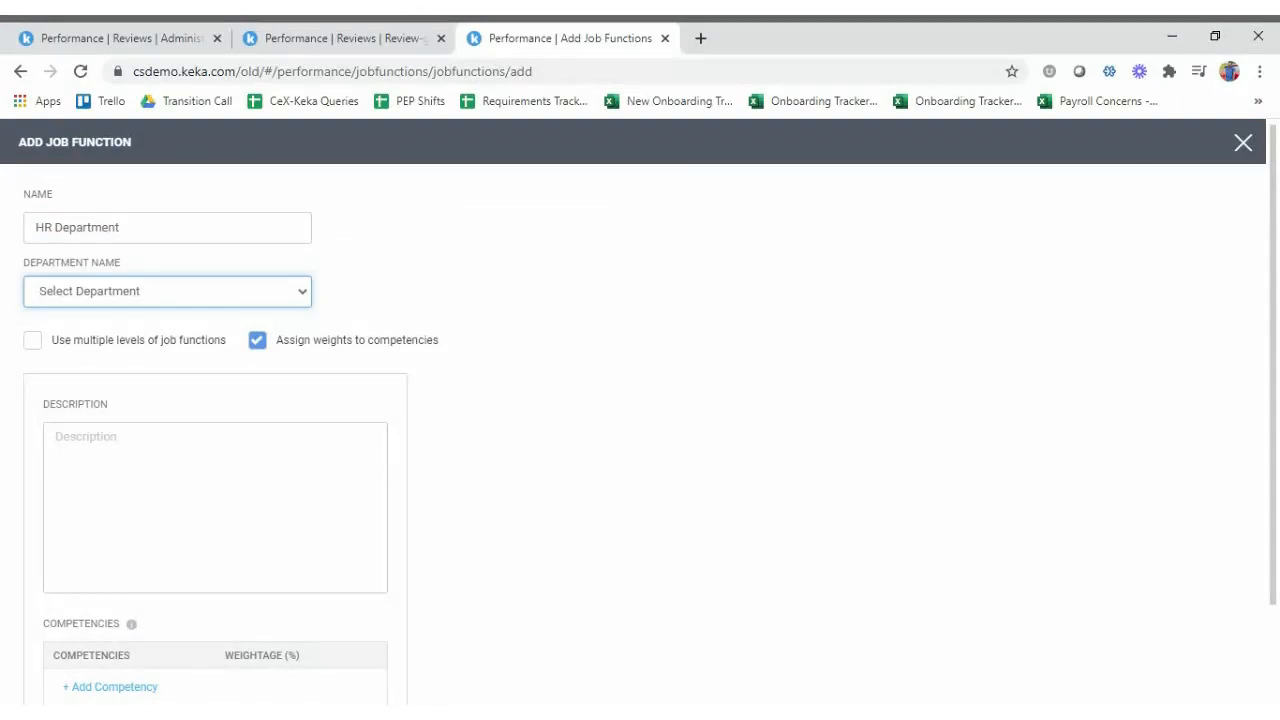
{"action": "left_click", "coordinate": [201, 405]}
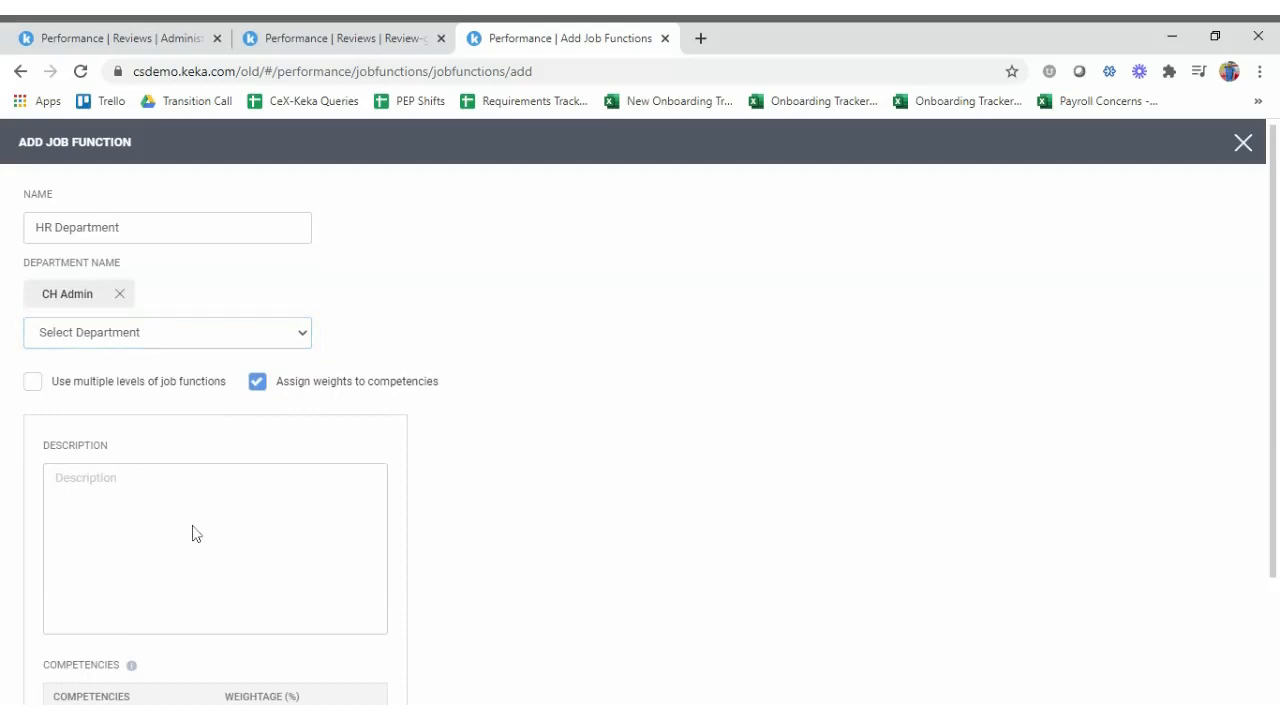
Open the competency selection for the new job function and examine the common success, job-specific and core competencies on offer.
{"action": "scroll", "coordinate": [196, 534], "scroll_direction": "down", "scroll_amount": 2}
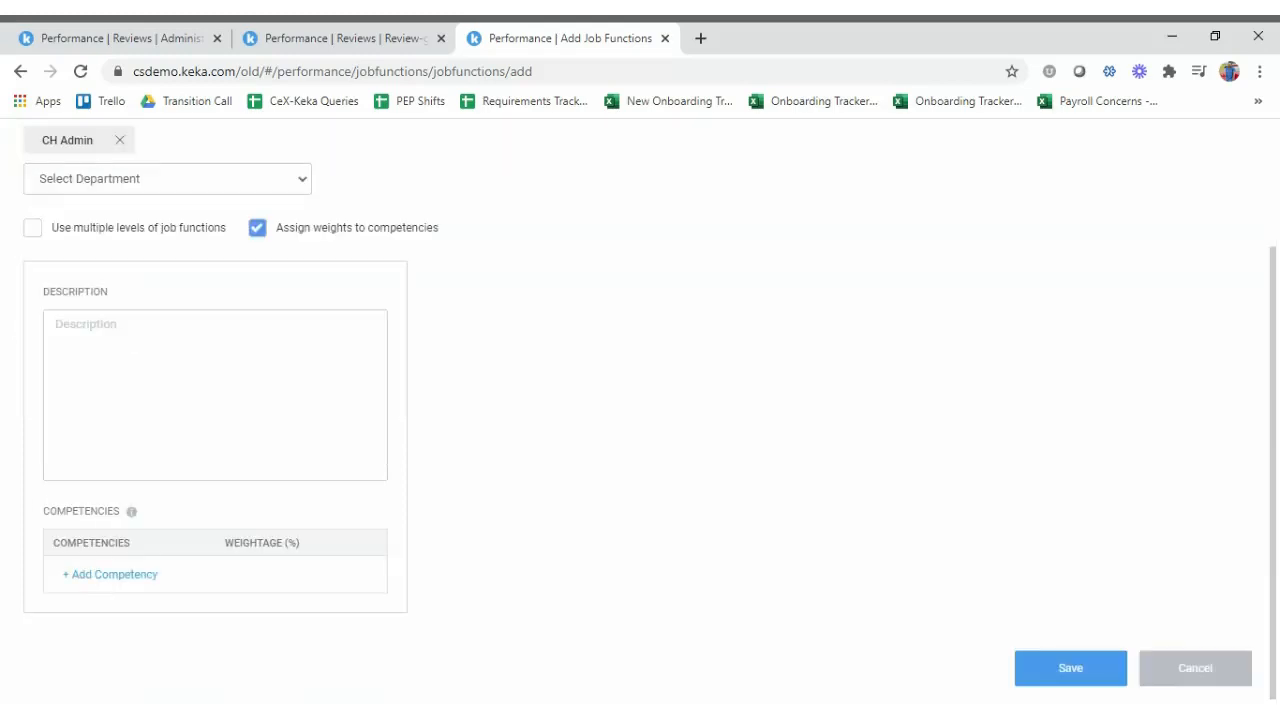
{"action": "left_click", "coordinate": [97, 576]}
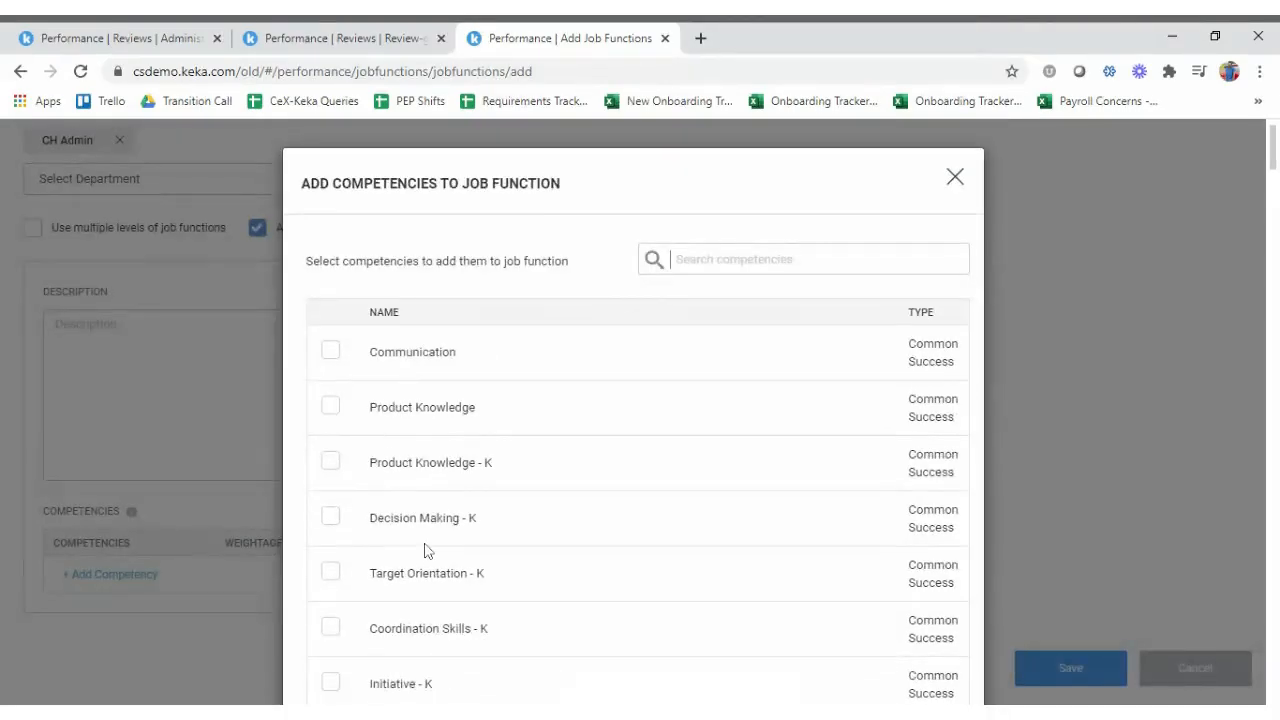
{"action": "scroll", "coordinate": [425, 550], "scroll_direction": "down", "scroll_amount": 8}
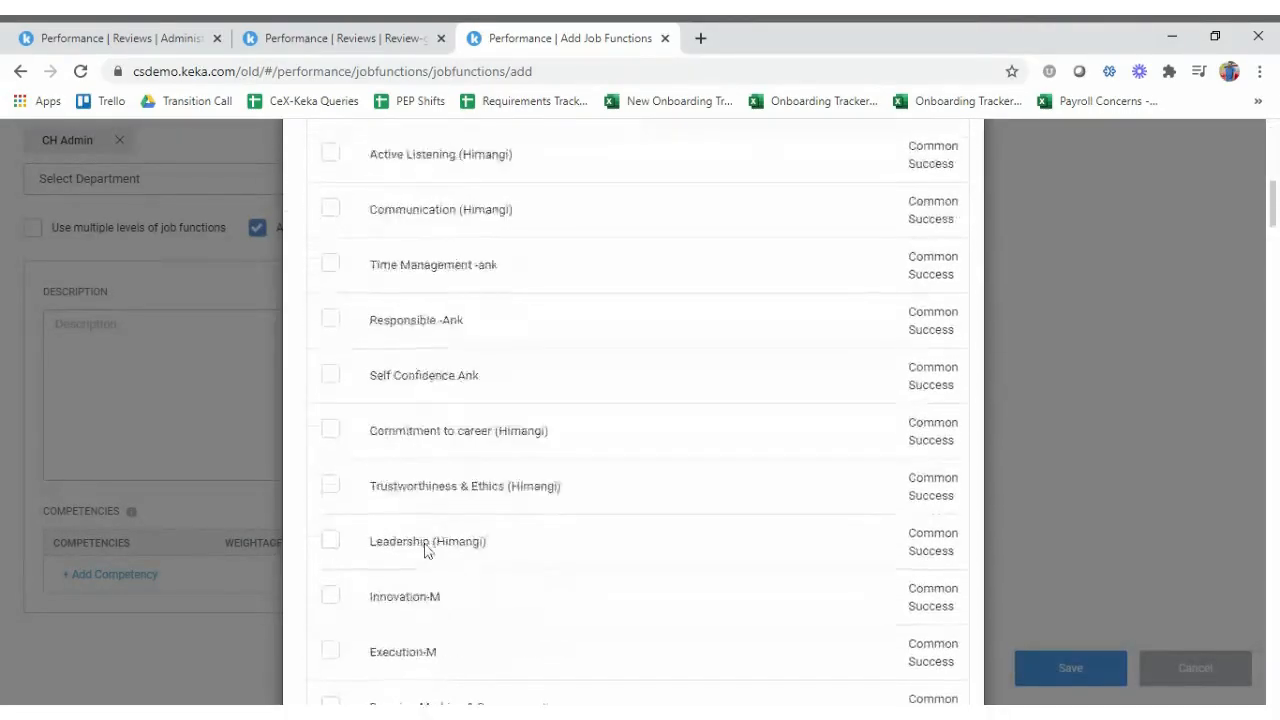
{"action": "scroll", "coordinate": [633, 400], "scroll_direction": "down", "scroll_amount": 3}
{"action": "left_click", "coordinate": [345, 38]}
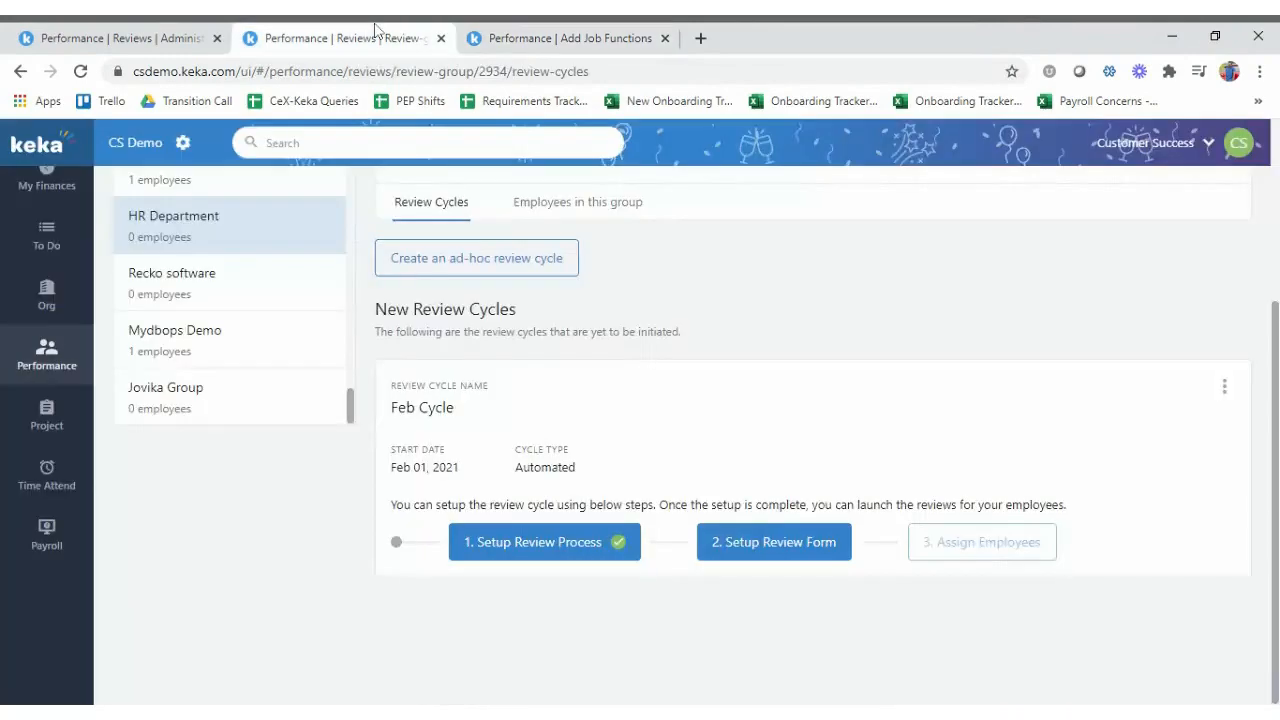
{"action": "left_click", "coordinate": [570, 38]}
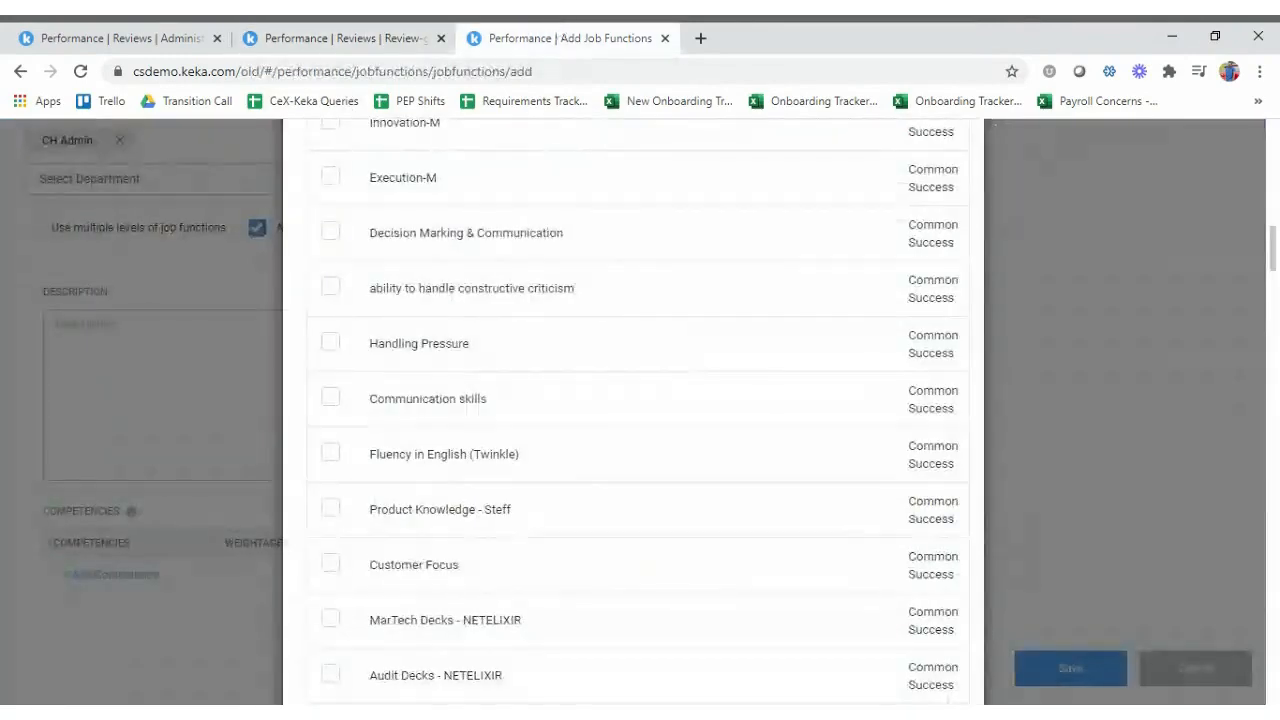
{"action": "scroll", "coordinate": [638, 410], "scroll_direction": "down", "scroll_amount": 4}
{"action": "scroll", "coordinate": [638, 410], "scroll_direction": "up", "scroll_amount": 6}
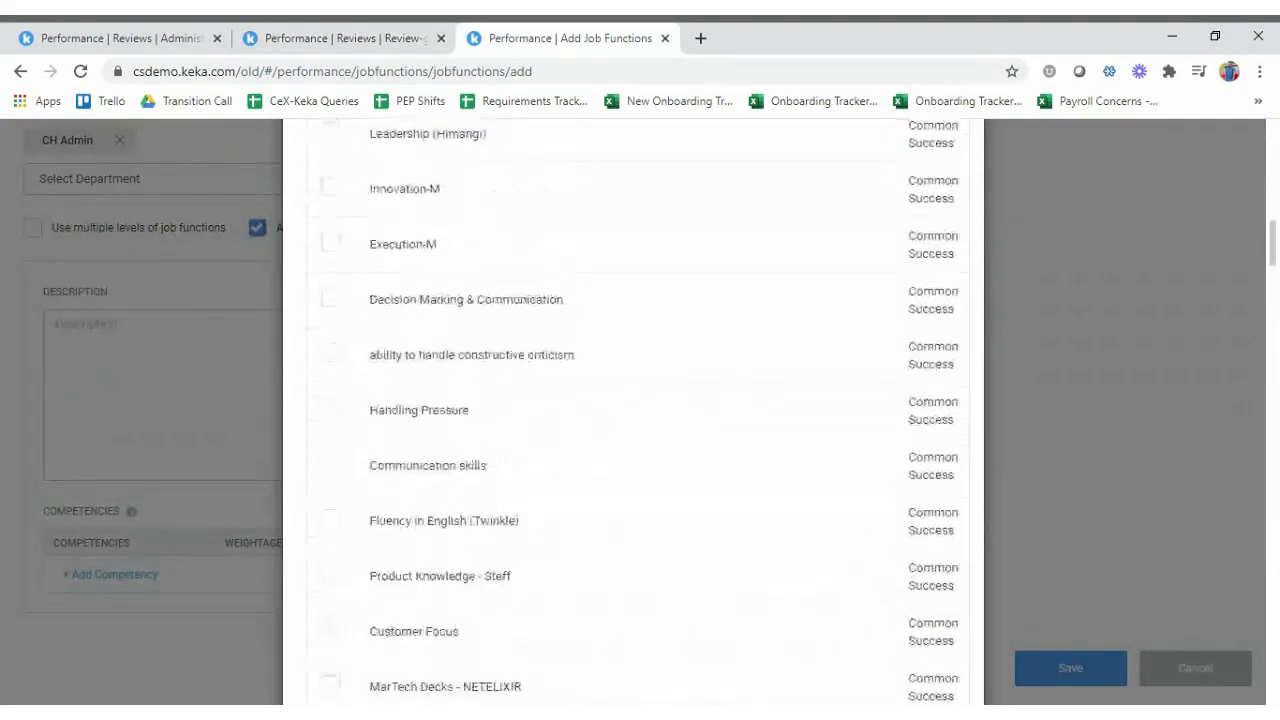
{"action": "scroll", "coordinate": [633, 410], "scroll_direction": "up", "scroll_amount": 7}
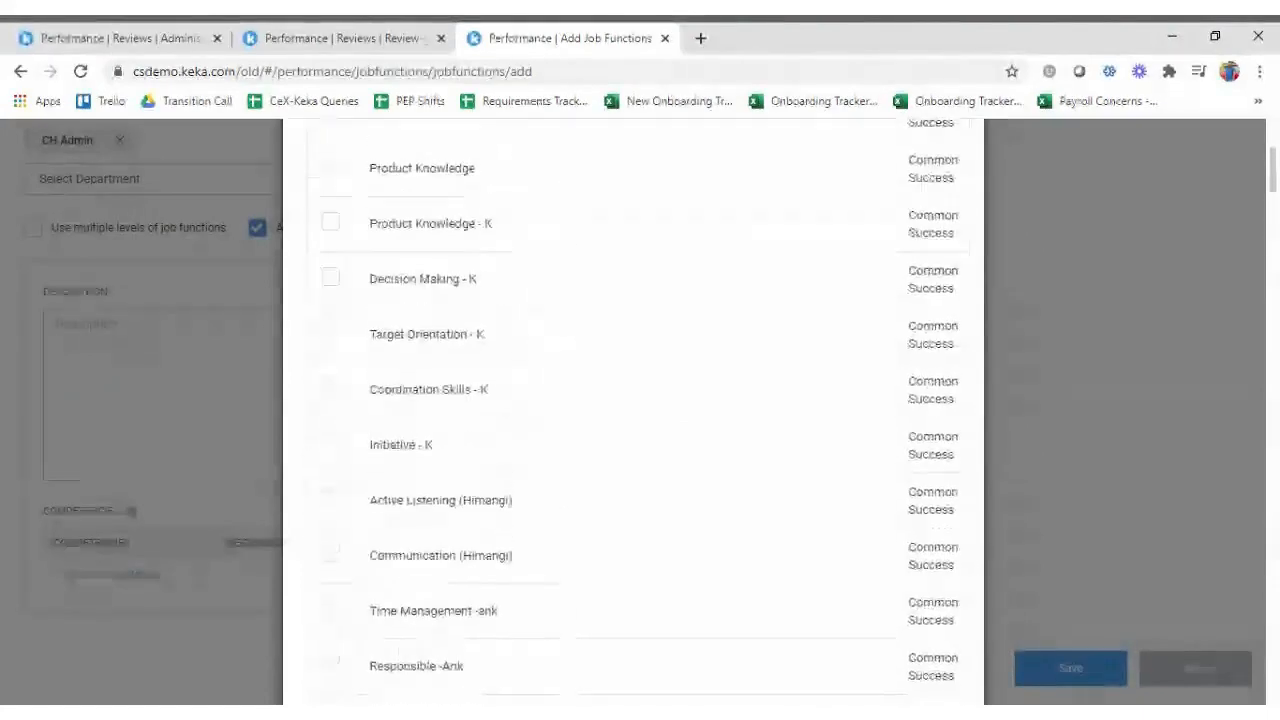
{"action": "scroll", "coordinate": [633, 410], "scroll_direction": "down", "scroll_amount": 15}
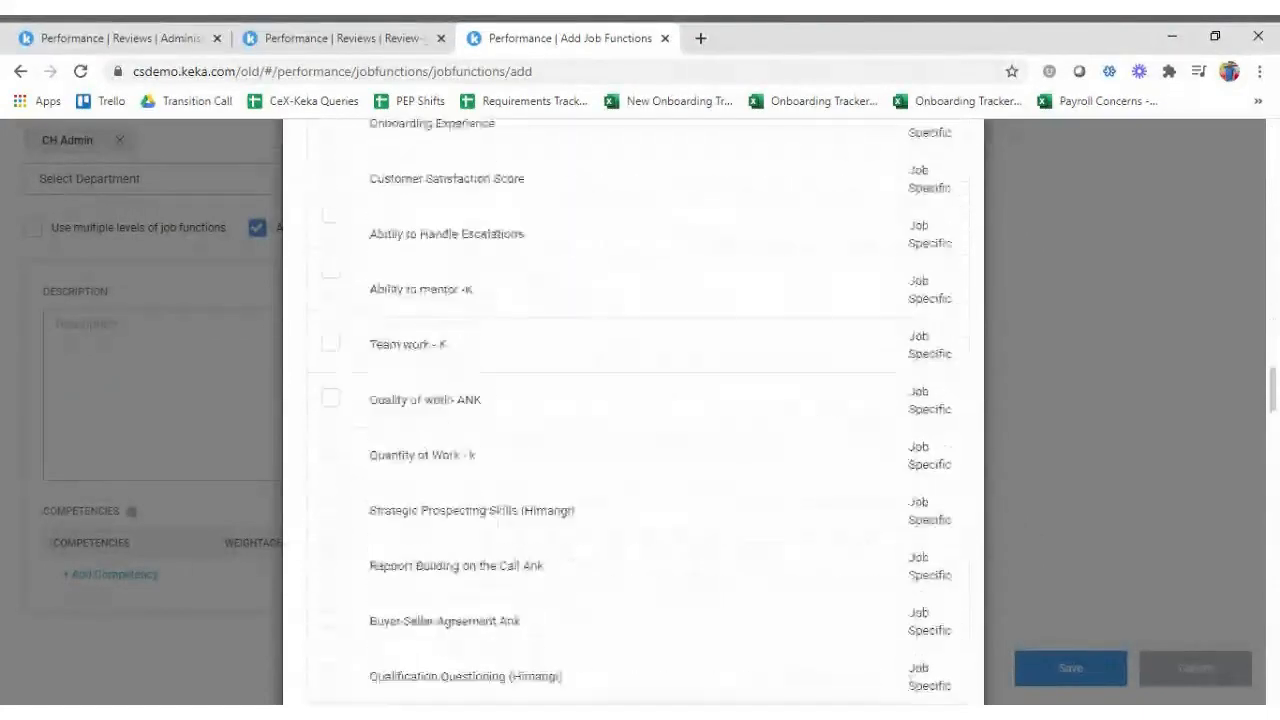
{"action": "scroll", "coordinate": [633, 410], "scroll_direction": "up", "scroll_amount": 2}
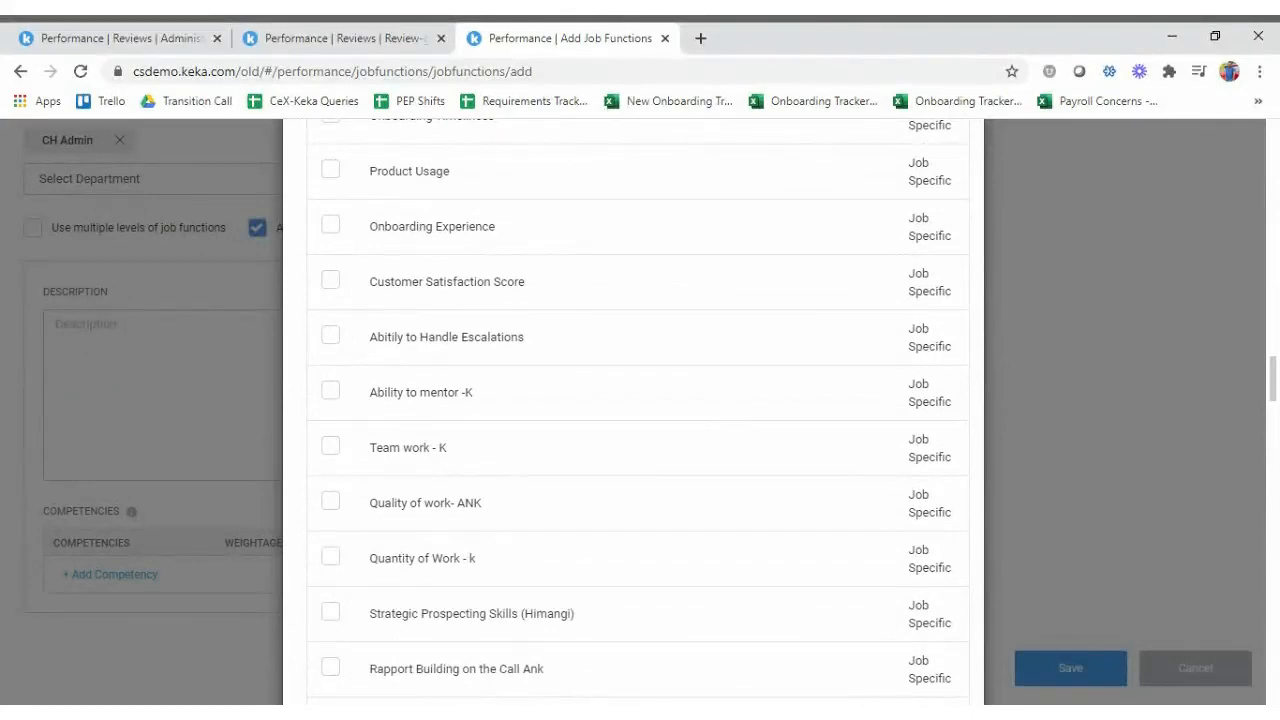
{"action": "scroll", "coordinate": [893, 315], "scroll_direction": "up", "scroll_amount": 4}
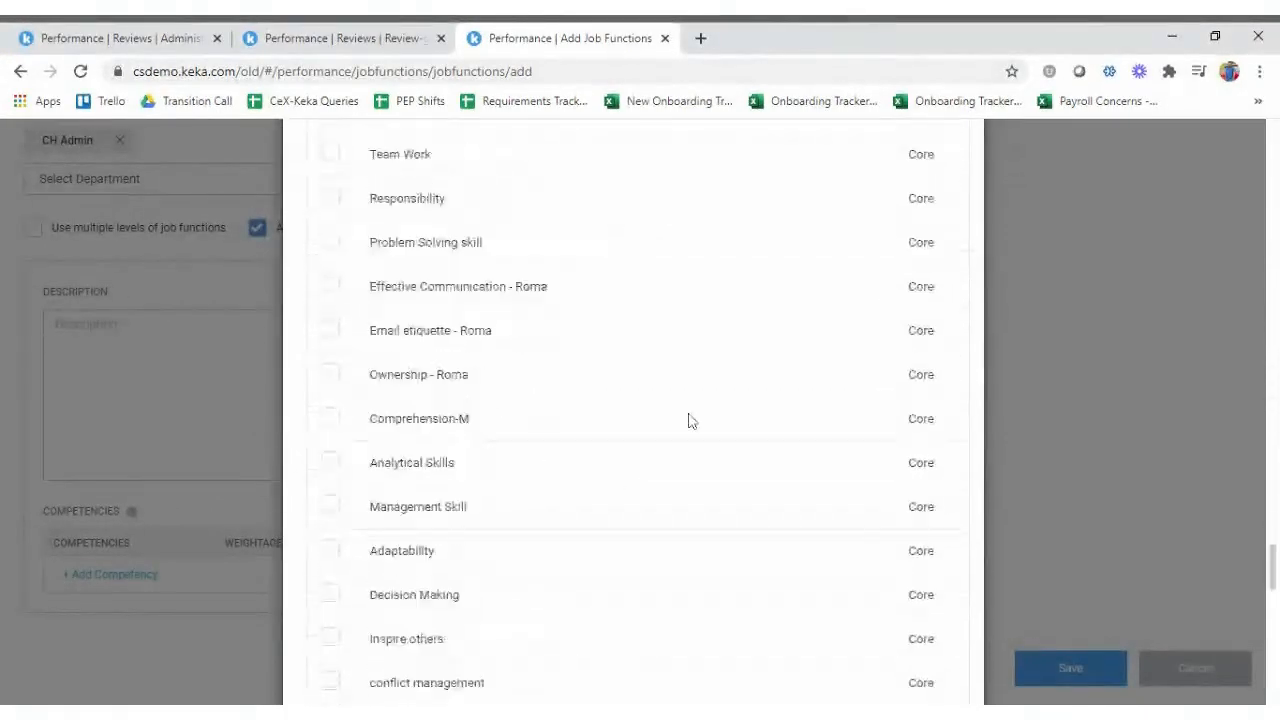
{"action": "scroll", "coordinate": [686, 420], "scroll_direction": "down", "scroll_amount": 8}
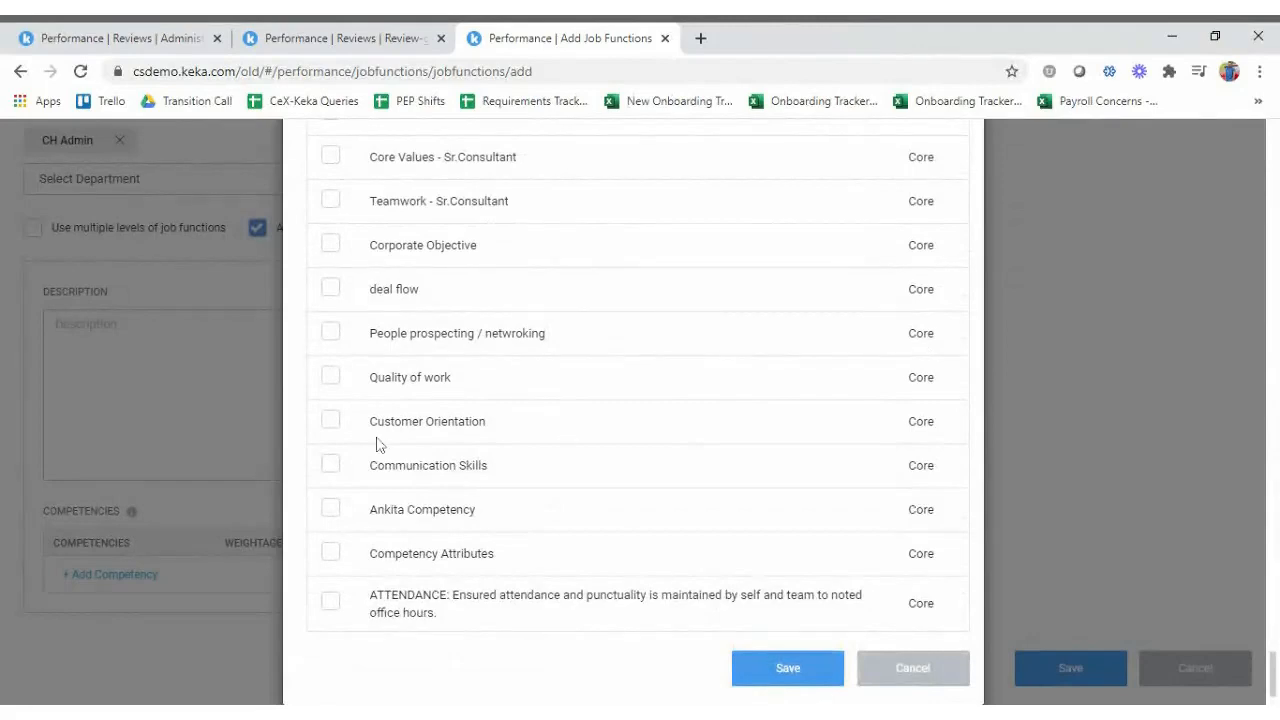
Add the core competencies Quality of work and Customer Orientation plus the common success competencies Commitment to career and Trustworthiness & Ethics to the job function.
{"action": "left_click", "coordinate": [330, 424]}
{"action": "left_click", "coordinate": [330, 379]}
{"action": "scroll", "coordinate": [495, 391], "scroll_direction": "up", "scroll_amount": 8}
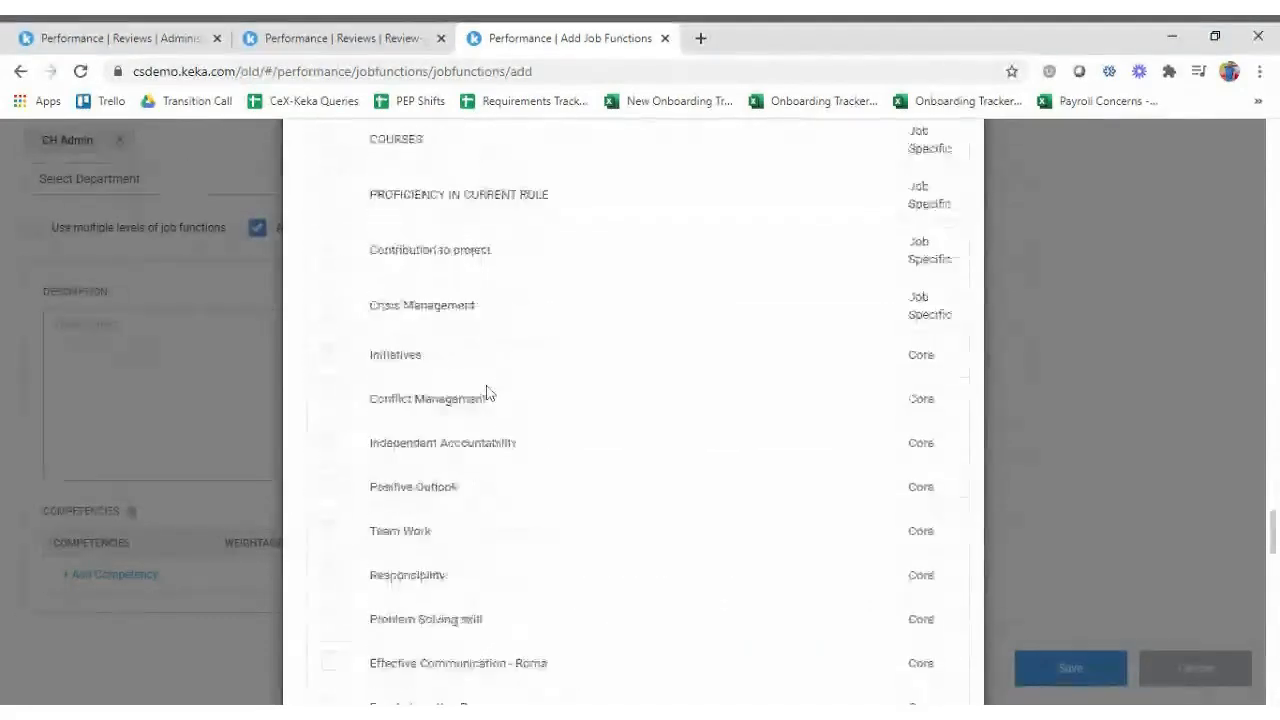
{"action": "scroll", "coordinate": [487, 392], "scroll_direction": "up", "scroll_amount": 15}
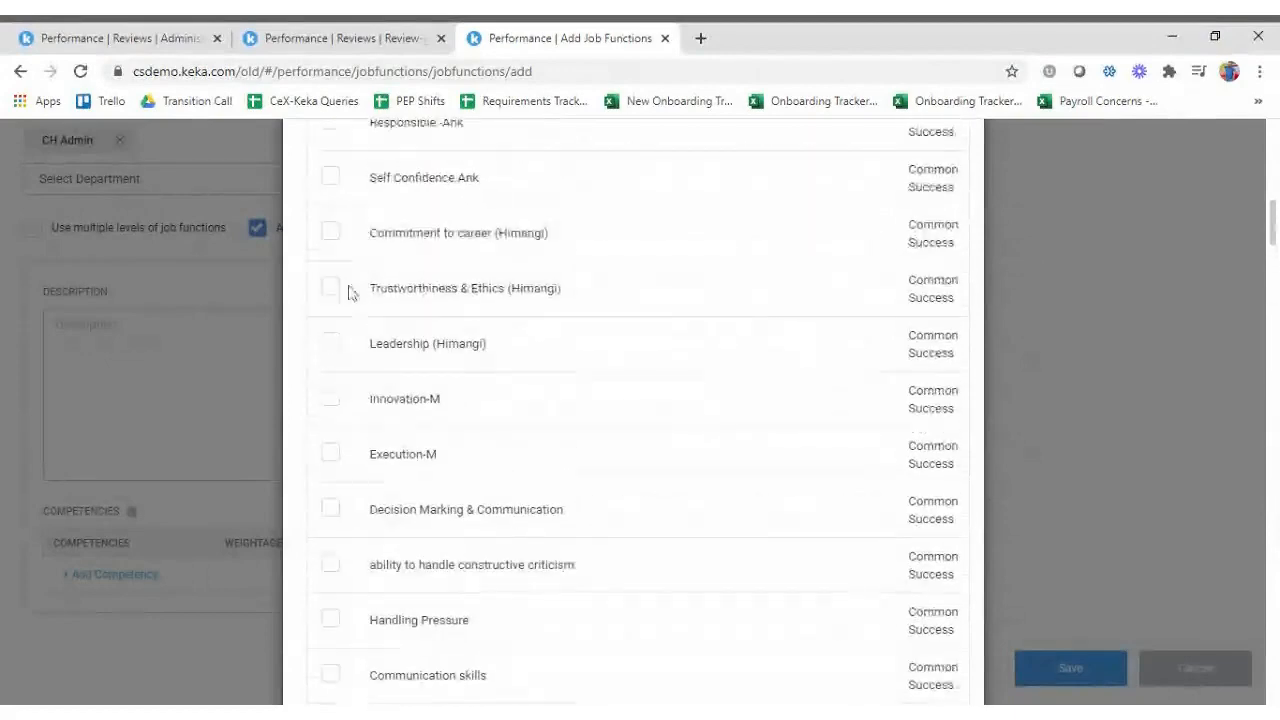
{"action": "left_click", "coordinate": [330, 232]}
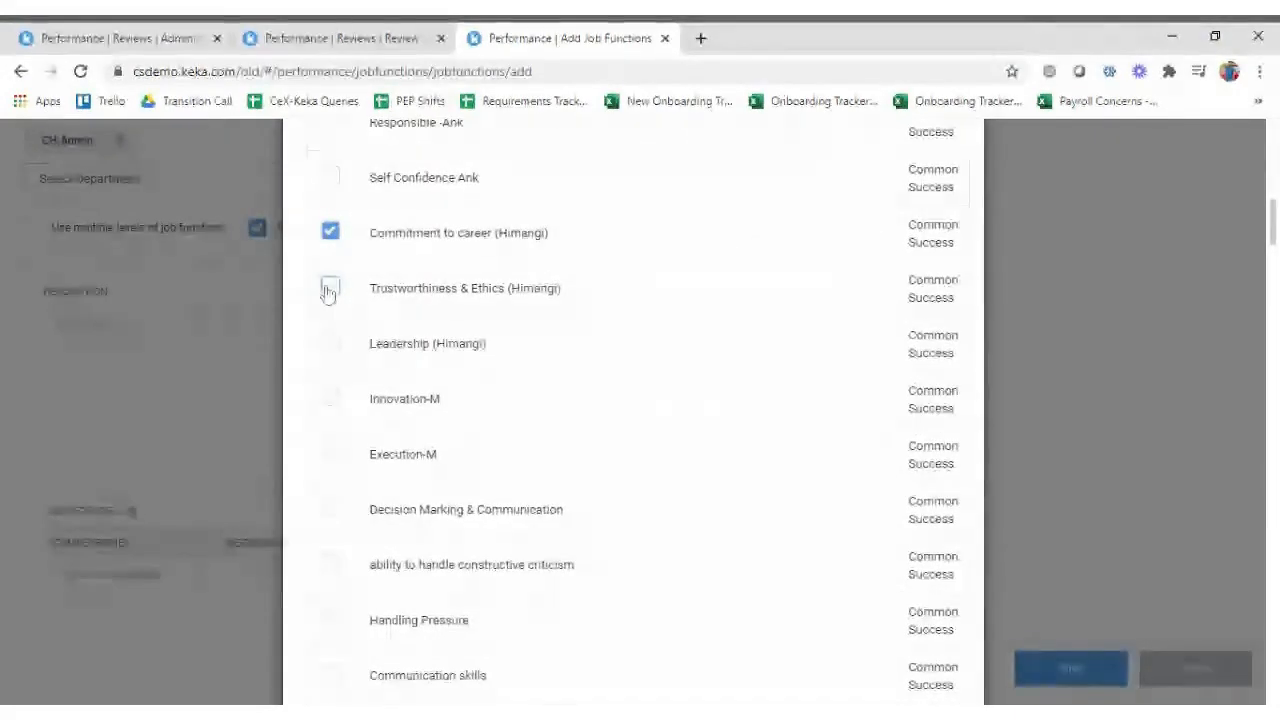
{"action": "left_click", "coordinate": [329, 289]}
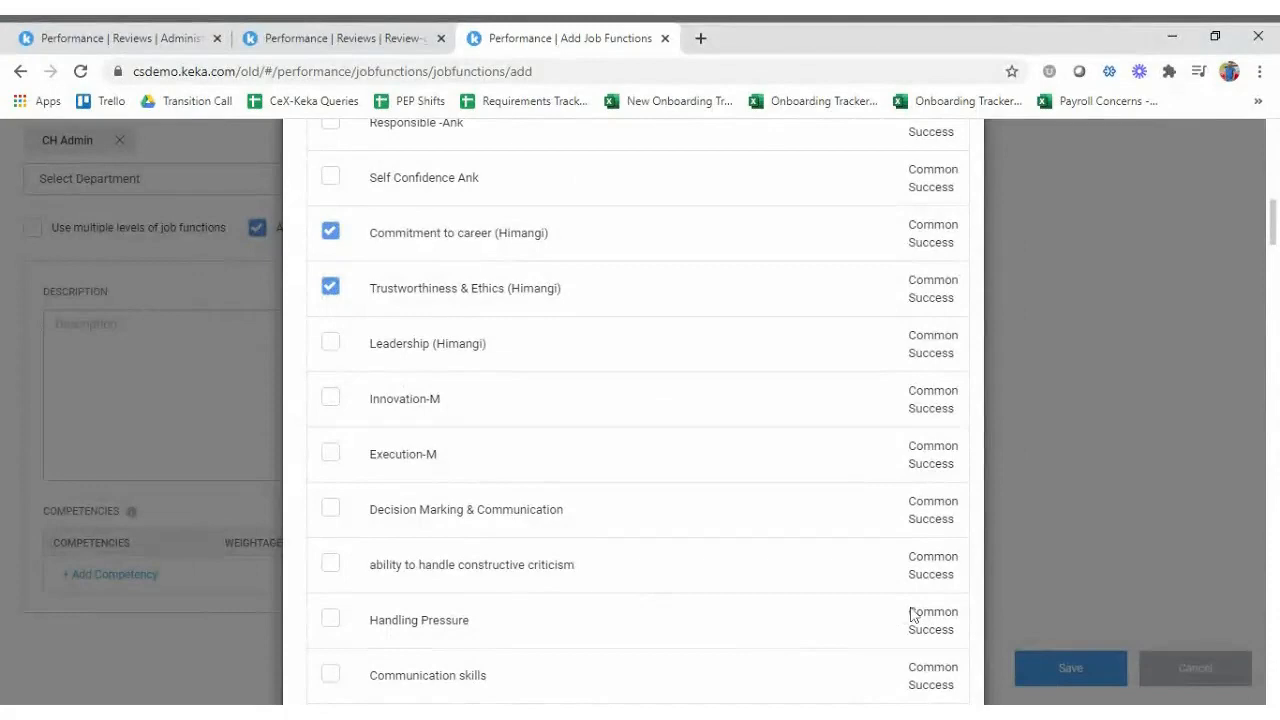
{"action": "scroll", "coordinate": [902, 542], "scroll_direction": "down", "scroll_amount": 10}
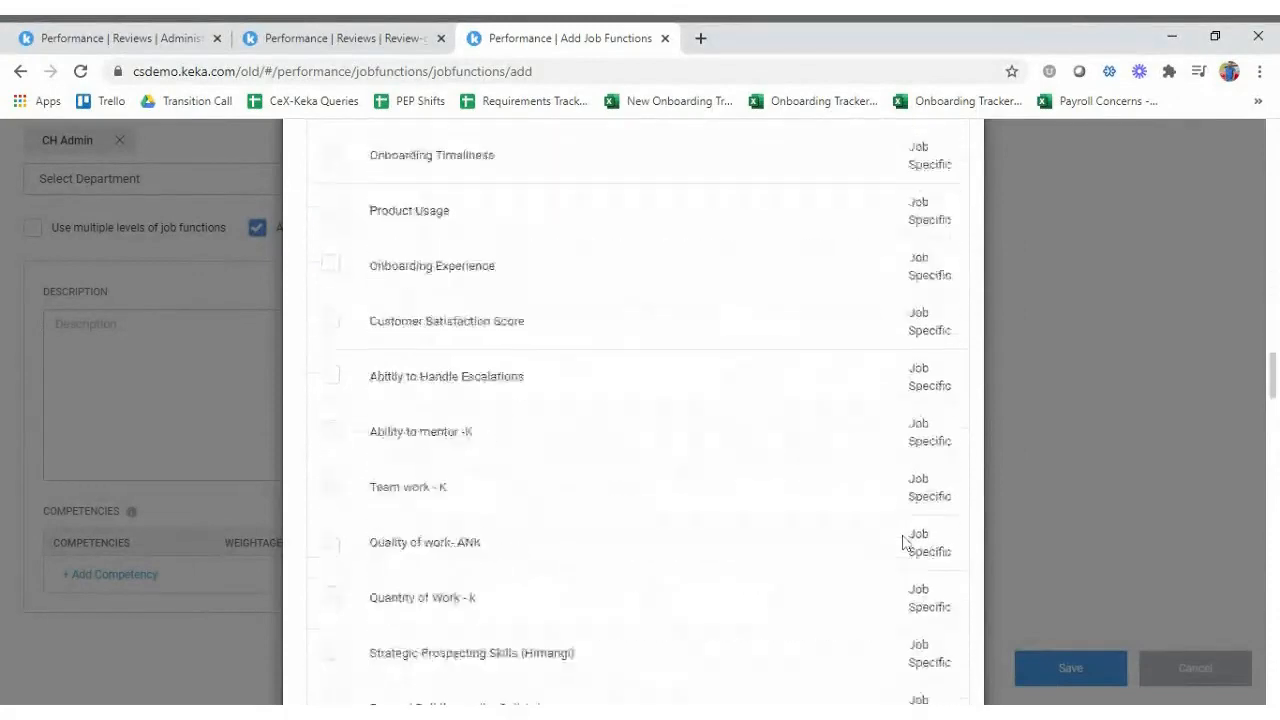
{"action": "scroll", "coordinate": [902, 542], "scroll_direction": "down", "scroll_amount": 15}
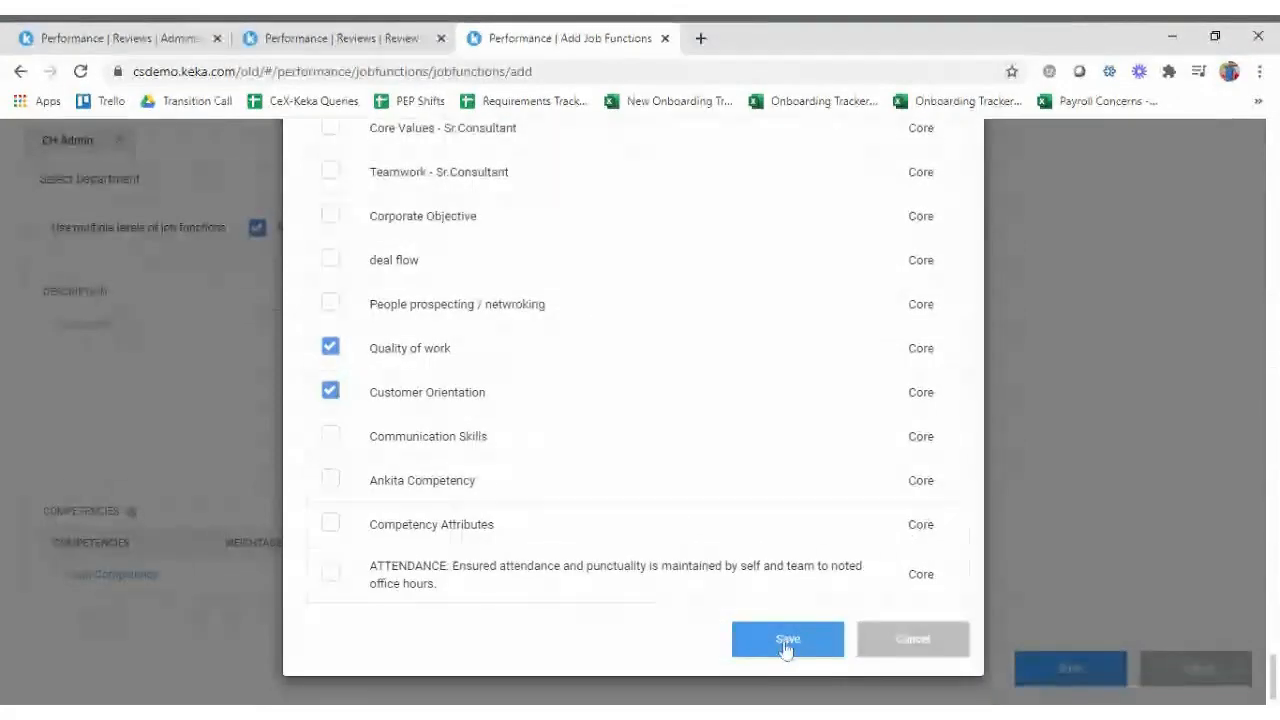
{"action": "left_click", "coordinate": [785, 645]}
Set the weightage to 20% for Commitment to career, Trustworthiness & Ethics and Quality of work, and 40% for Customer Orientation.
{"action": "scroll", "coordinate": [275, 625], "scroll_direction": "down", "scroll_amount": 2}
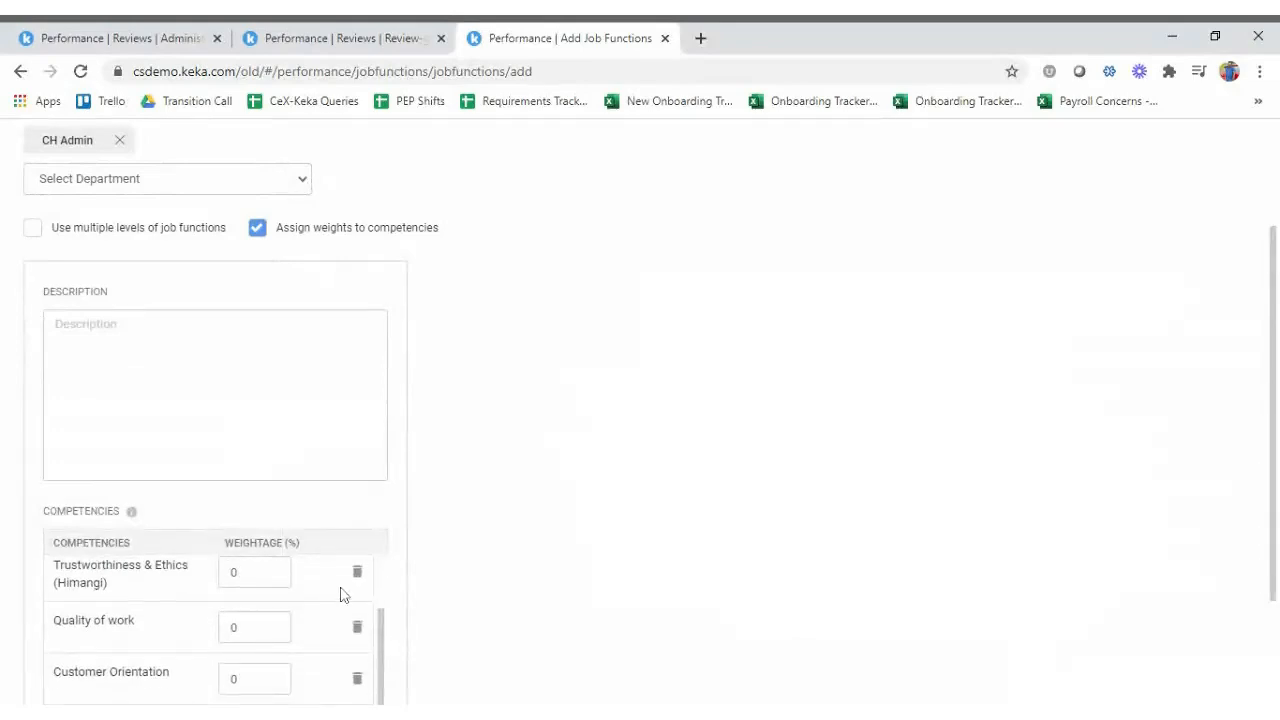
{"action": "scroll", "coordinate": [420, 568], "scroll_direction": "down", "scroll_amount": 2}
{"action": "scroll", "coordinate": [314, 517], "scroll_direction": "up", "scroll_amount": 1}
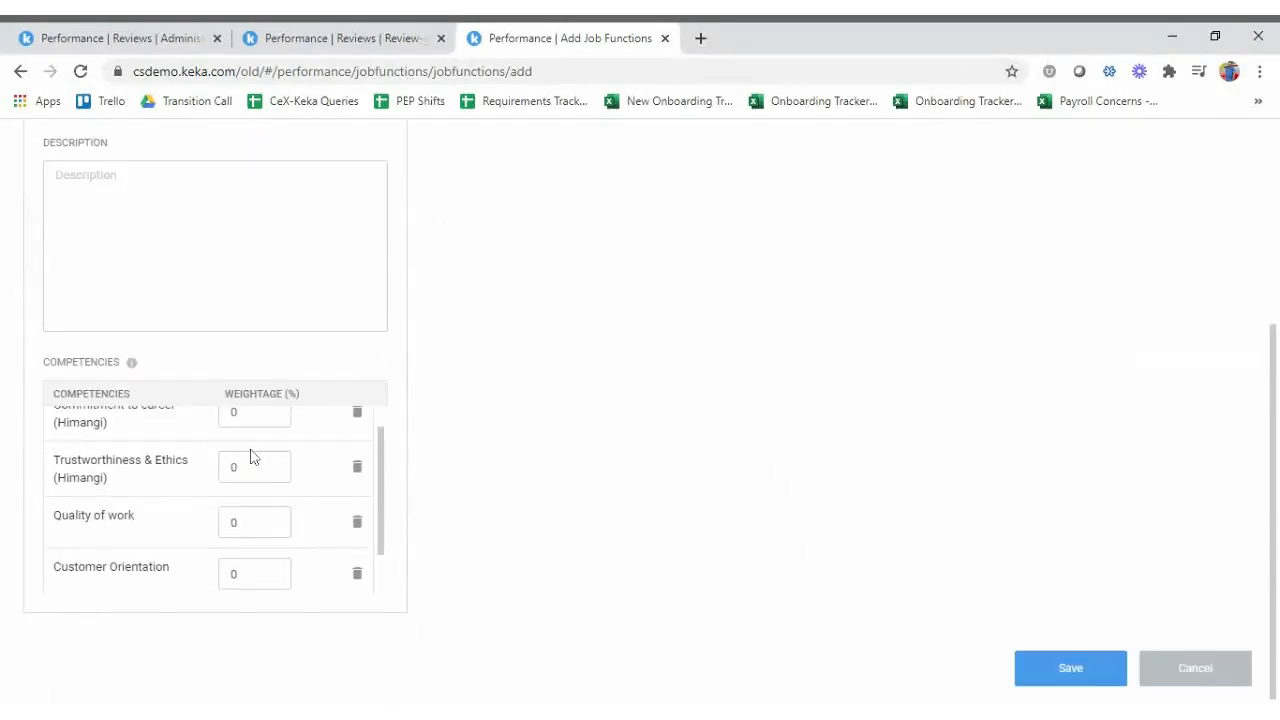
{"action": "left_click", "coordinate": [250, 415]}
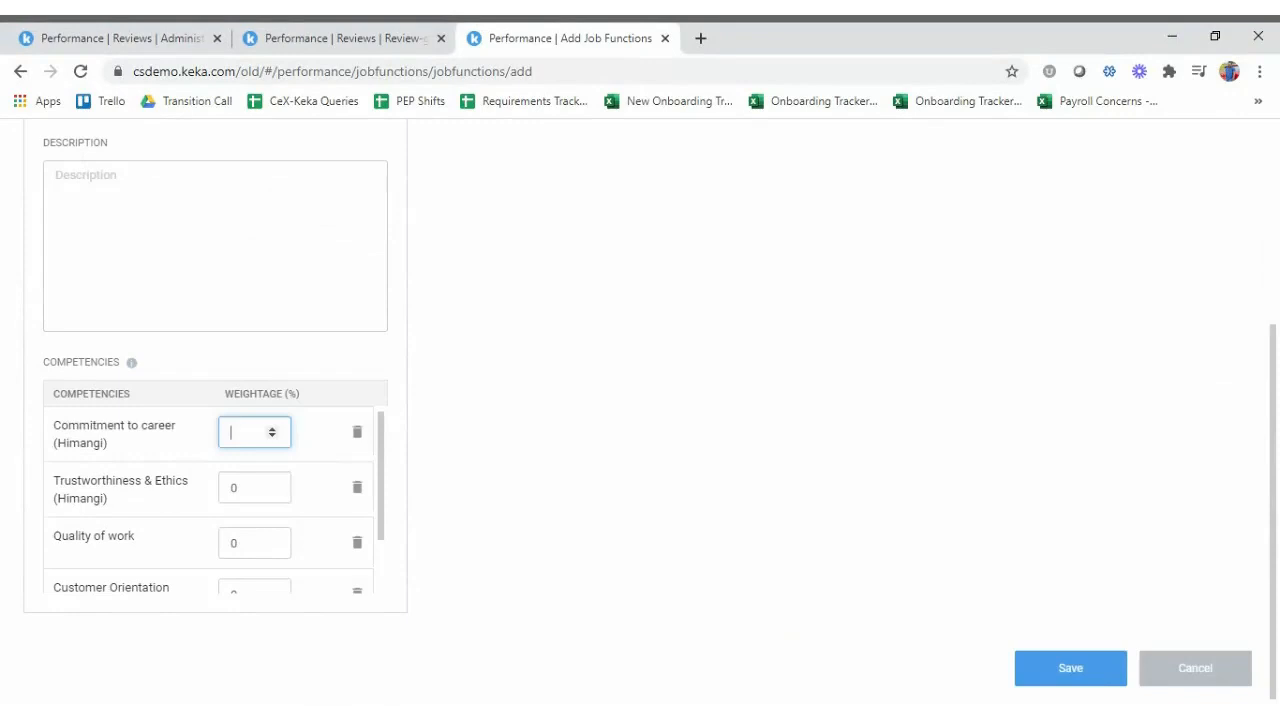
{"action": "type", "text": "20"}
{"action": "key", "text": "Tab"}
{"action": "key", "text": "Tab"}
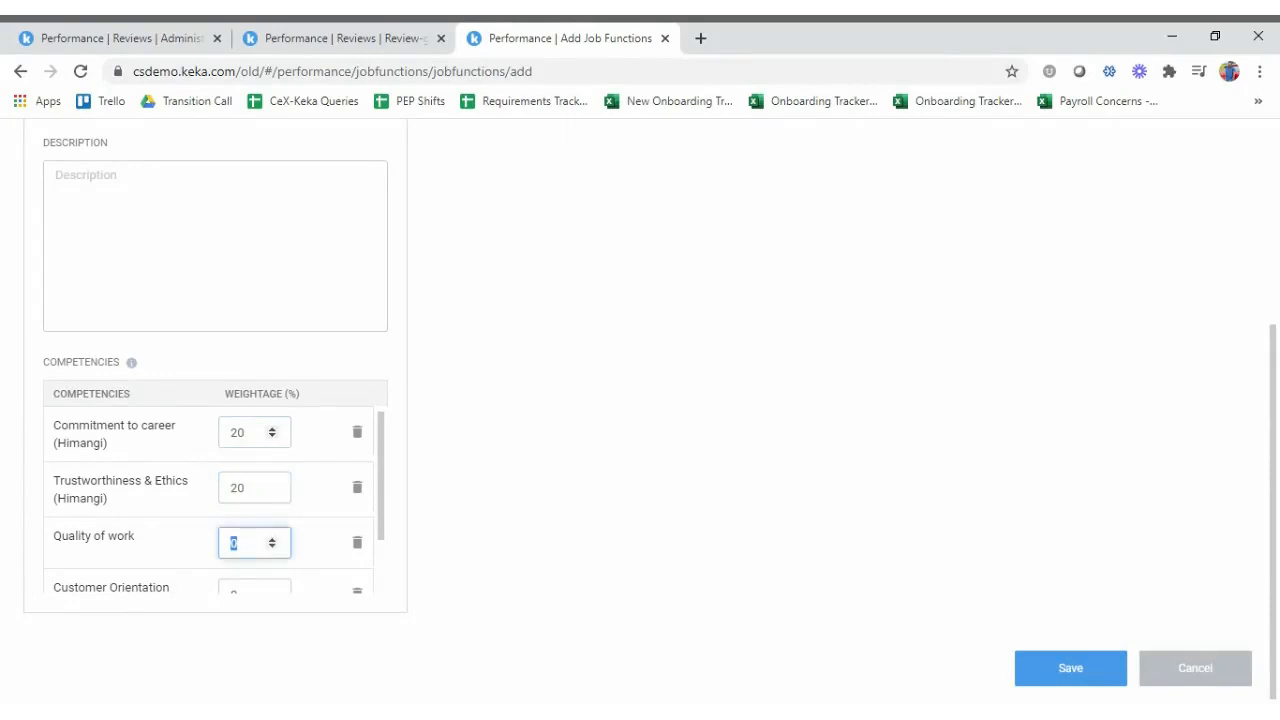
{"action": "key", "text": "Tab"}
{"action": "type", "text": "20"}
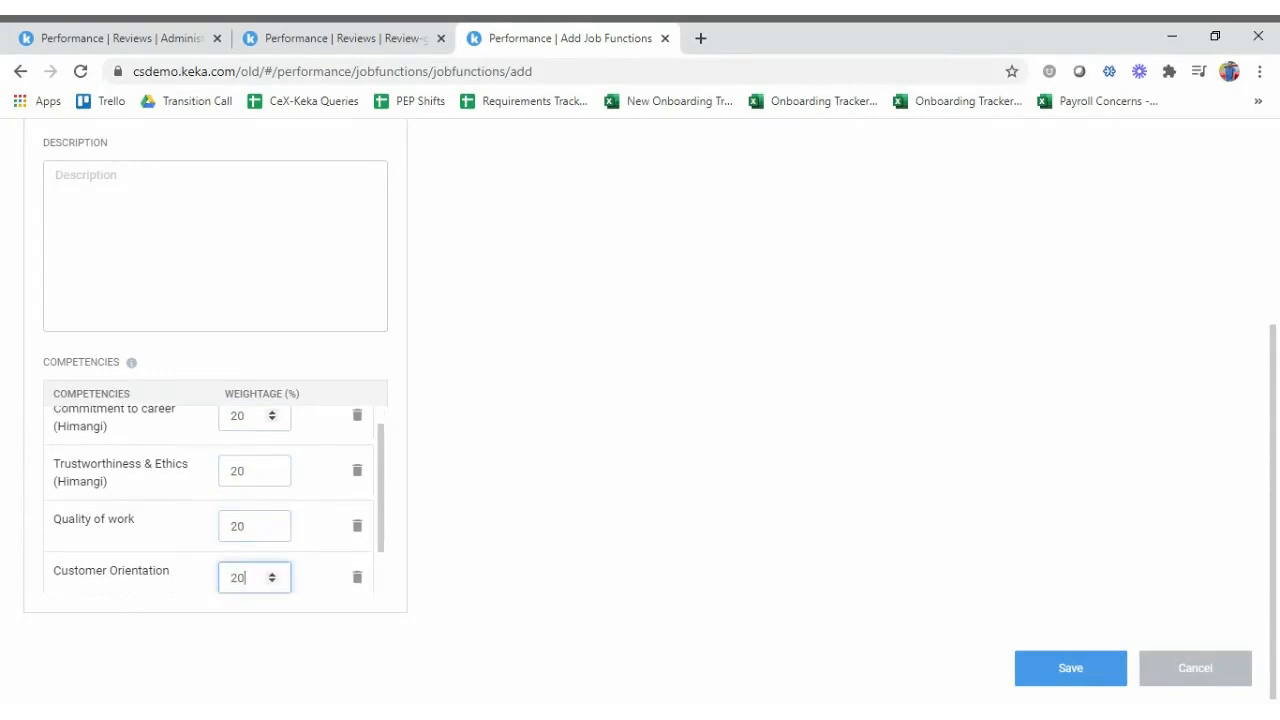
{"action": "key", "text": "Tab"}
{"action": "left_click", "coordinate": [254, 578]}
{"action": "left_click", "coordinate": [552, 505]}
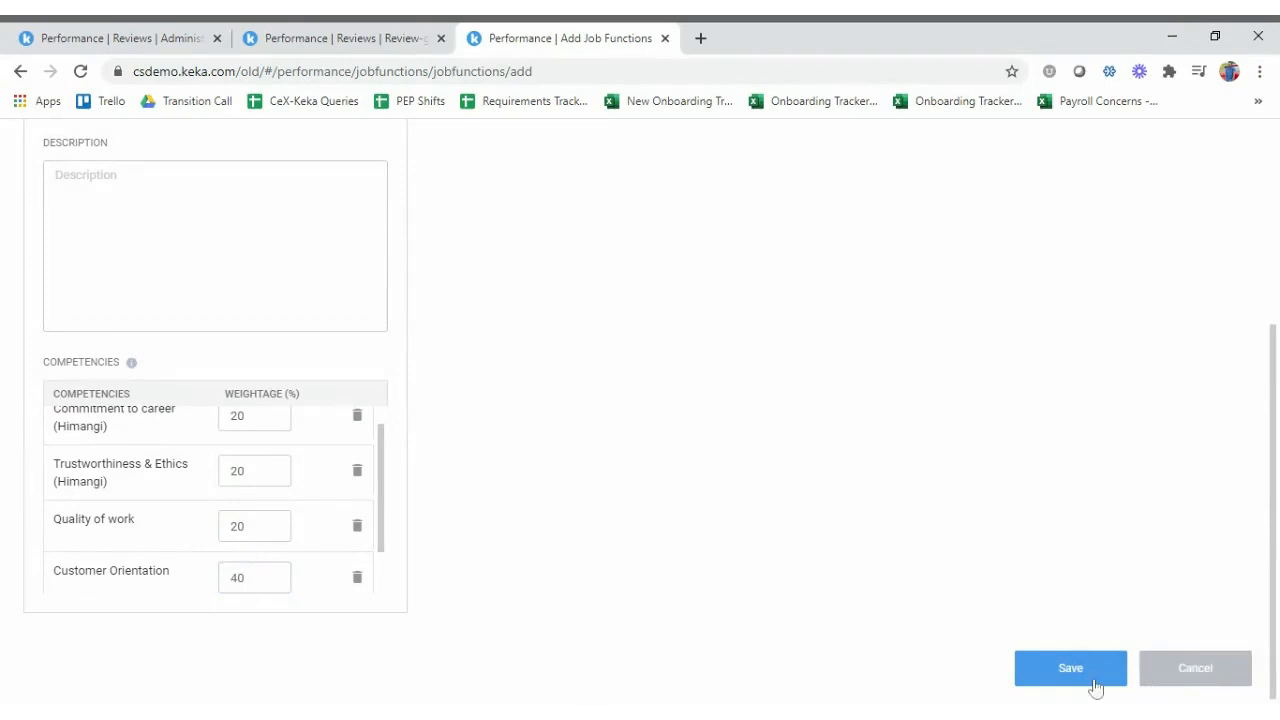
Save the HR Department job function with its weighted competencies.
{"action": "left_click", "coordinate": [1066, 672]}
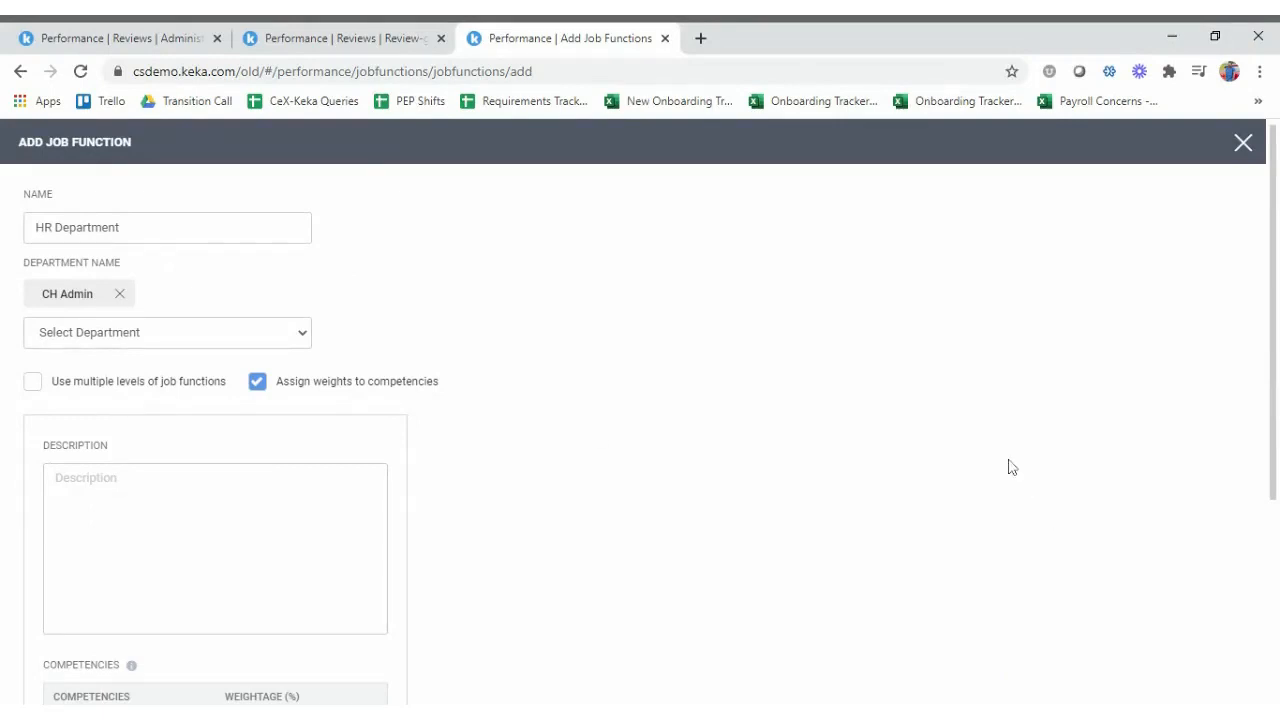
{"action": "scroll", "coordinate": [1010, 467], "scroll_direction": "down", "scroll_amount": 3}
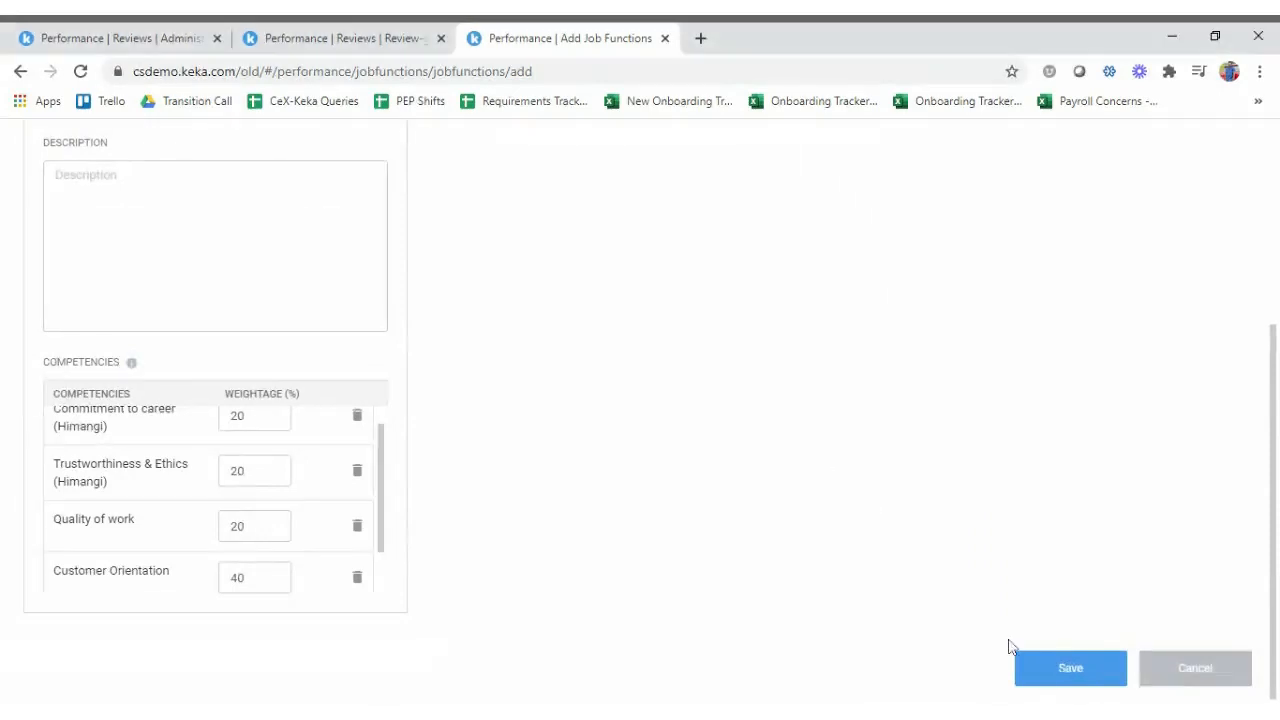
{"action": "left_click", "coordinate": [1068, 674]}
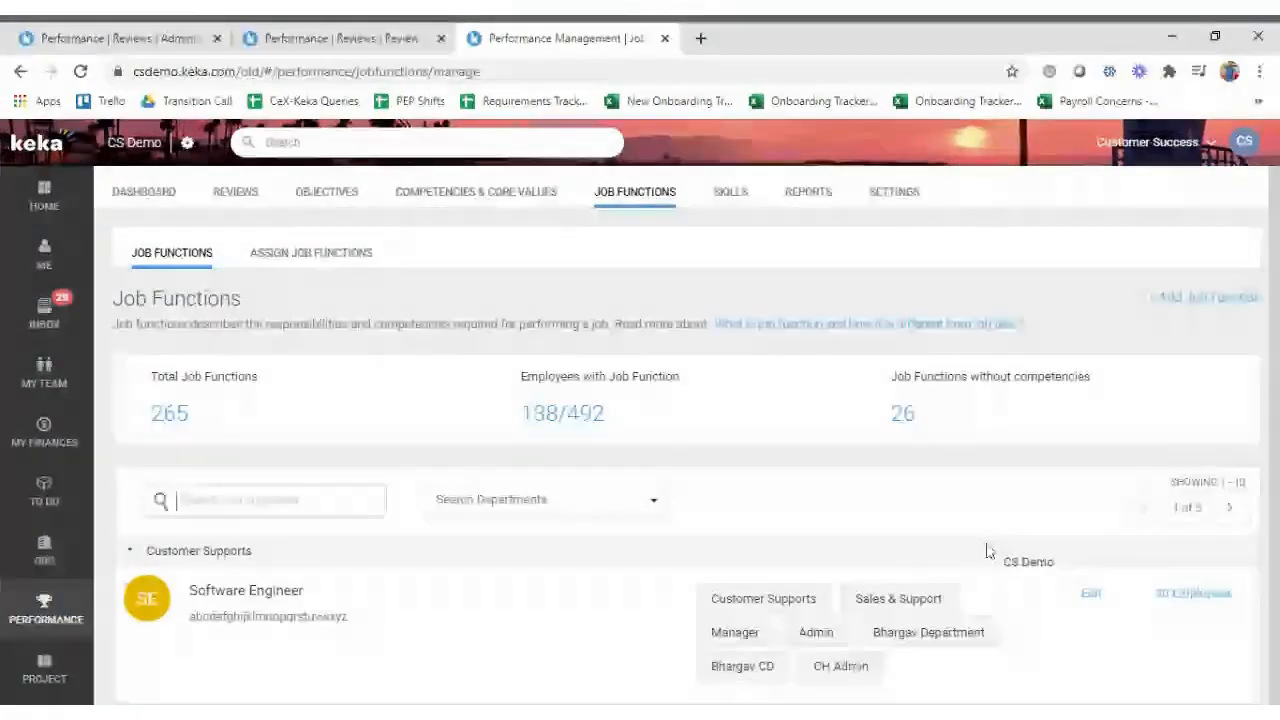
Search the job functions for "department", look over the list and the department filter options, and clear the search.
{"action": "scroll", "coordinate": [429, 491], "scroll_direction": "down", "scroll_amount": 2}
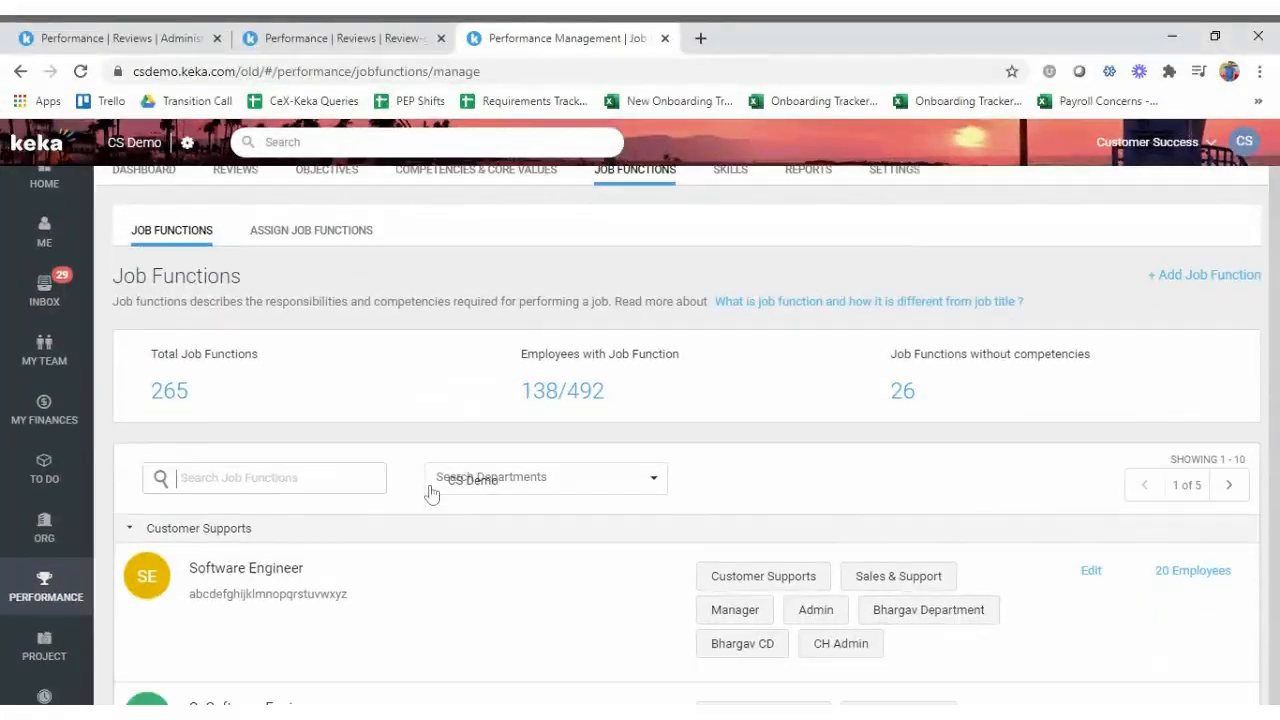
{"action": "left_click", "coordinate": [265, 357]}
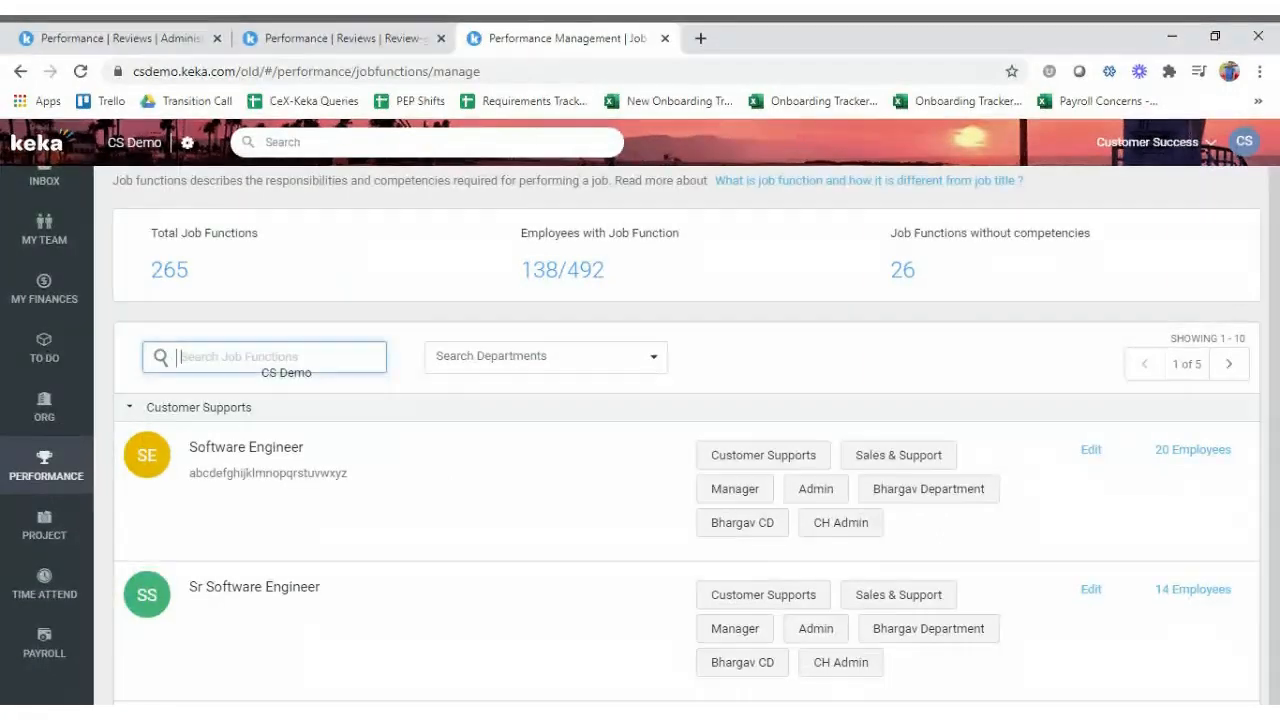
{"action": "type", "text": "department"}
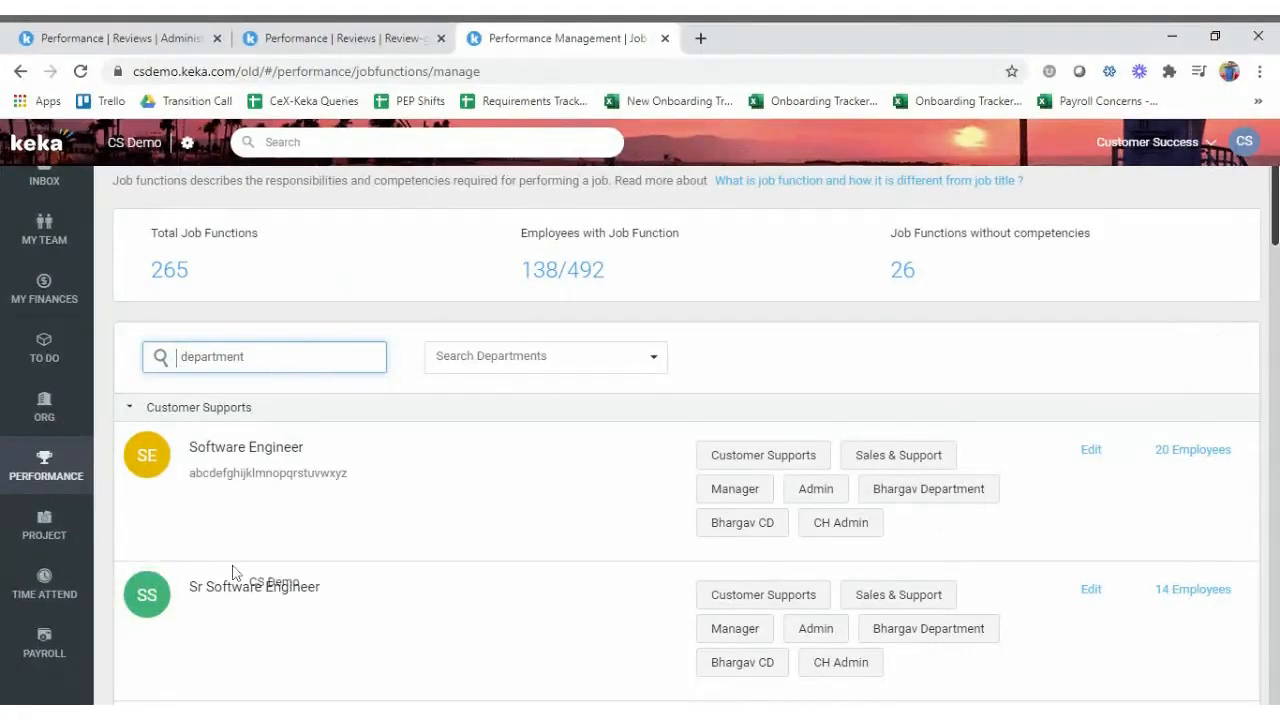
{"action": "left_click", "coordinate": [486, 371]}
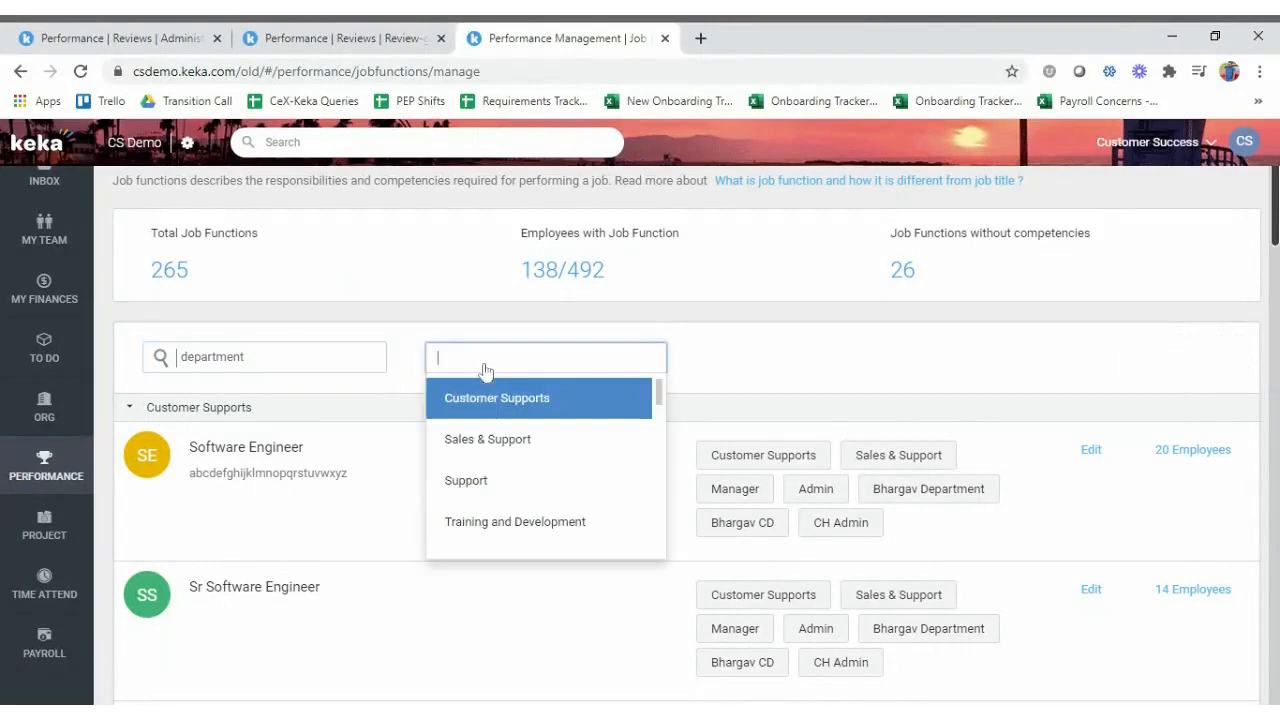
{"action": "scroll", "coordinate": [477, 474], "scroll_direction": "down", "scroll_amount": 4}
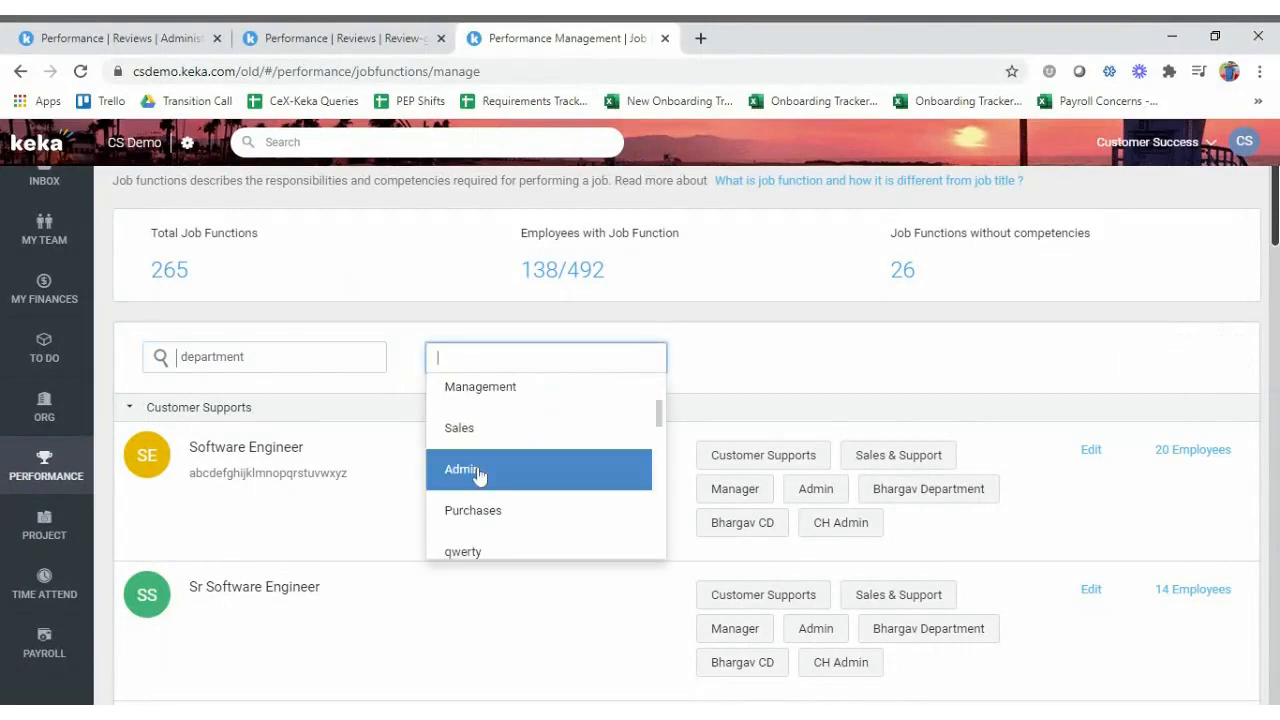
{"action": "left_click", "coordinate": [798, 340]}
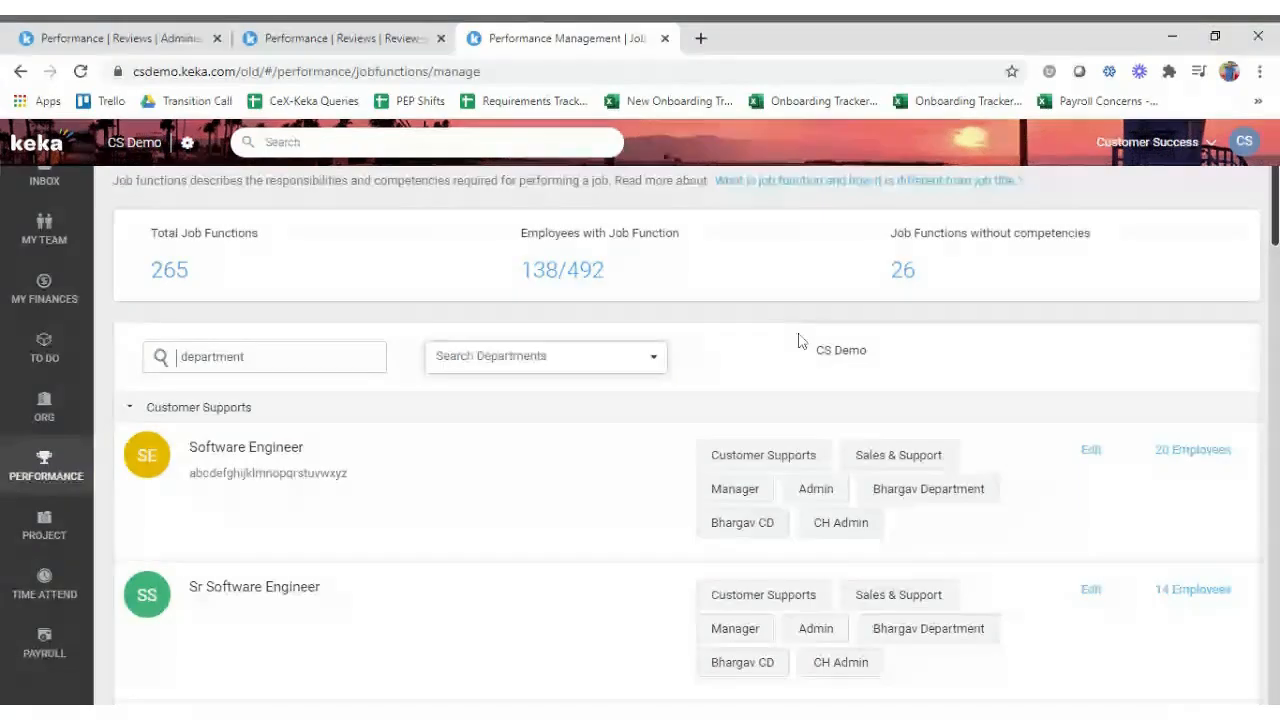
{"action": "left_click", "coordinate": [300, 362]}
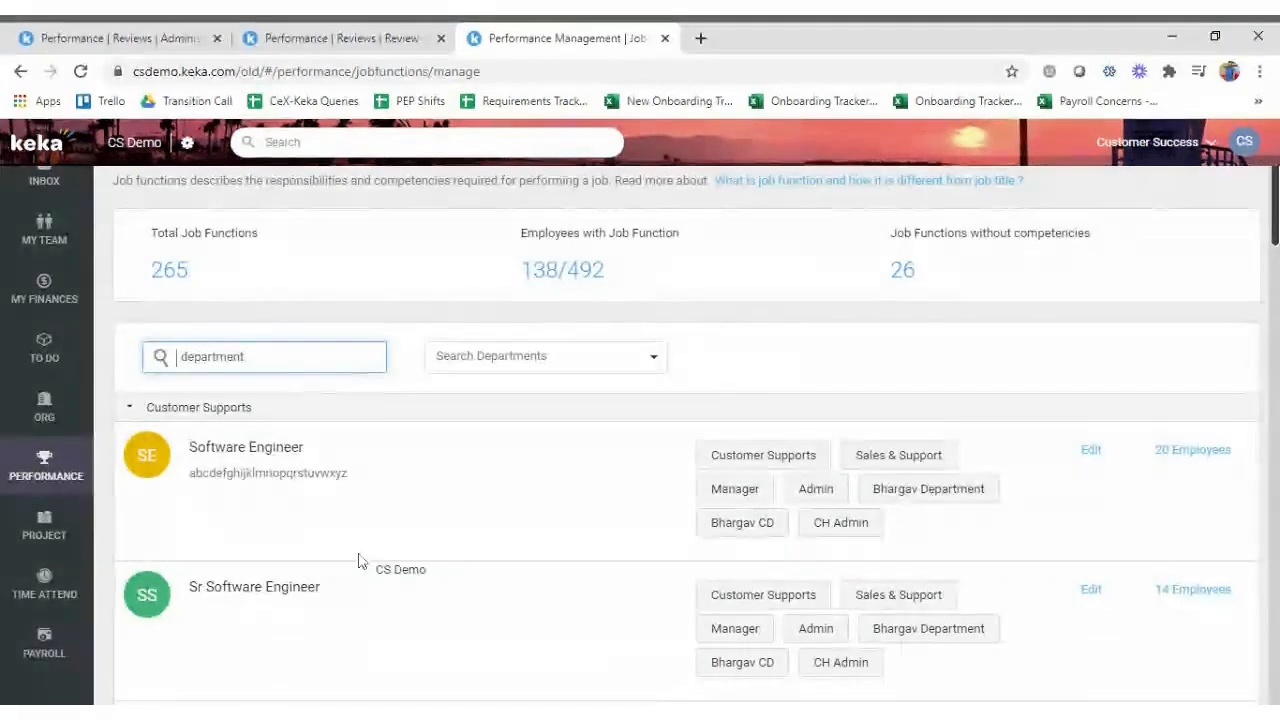
{"action": "scroll", "coordinate": [360, 561], "scroll_direction": "down", "scroll_amount": 6}
{"action": "scroll", "coordinate": [360, 560], "scroll_direction": "down", "scroll_amount": 2}
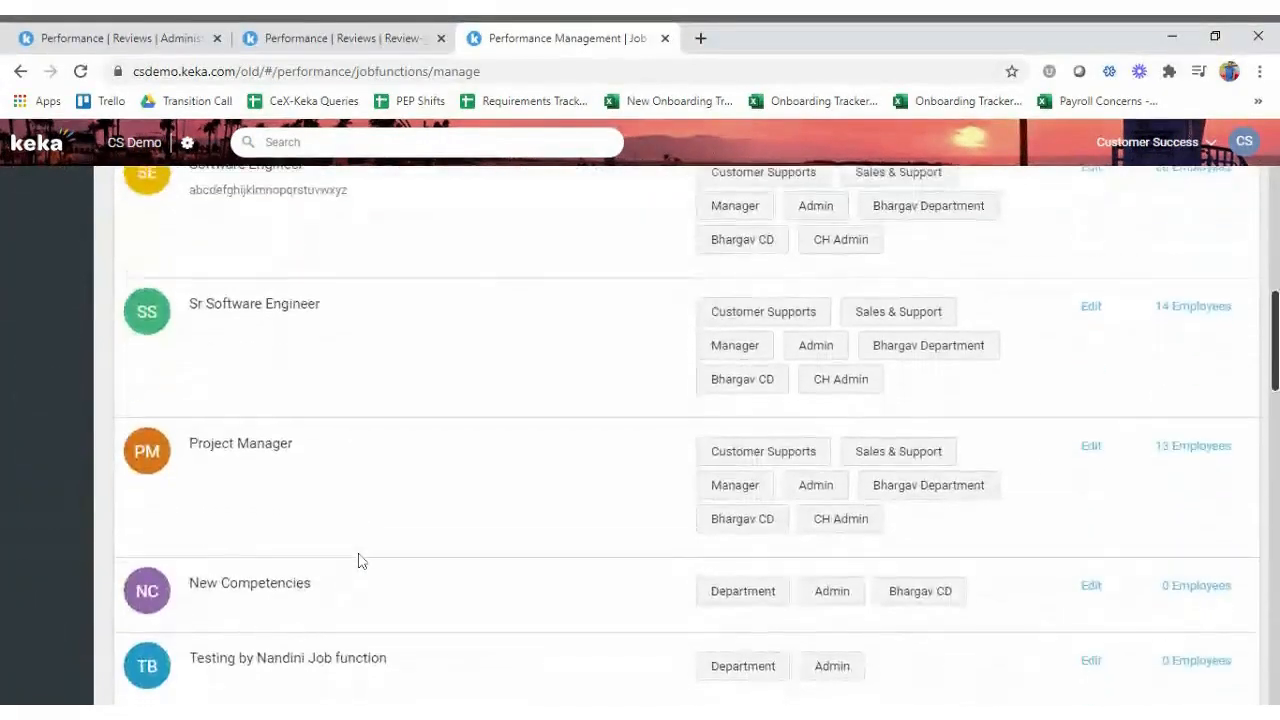
{"action": "scroll", "coordinate": [380, 329], "scroll_direction": "up", "scroll_amount": 8}
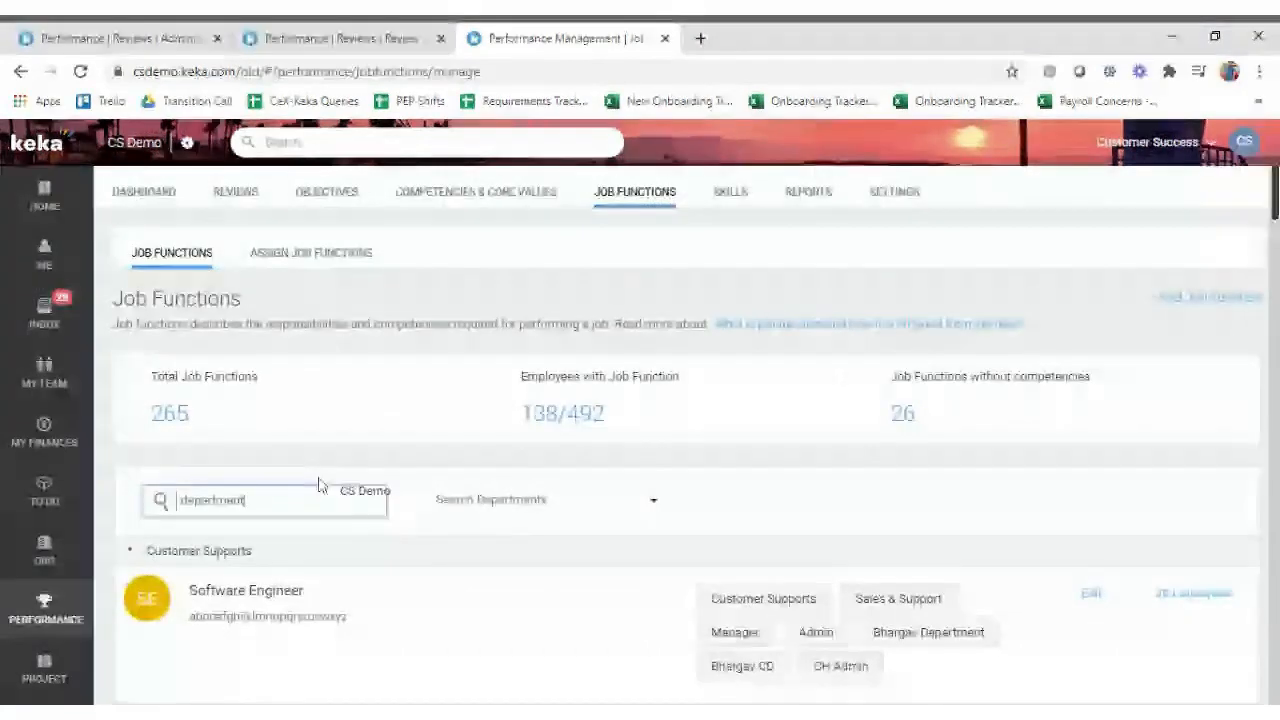
{"action": "key", "text": "BackSpace"}
{"action": "key", "text": "BackSpace"}
{"action": "key", "text": "BackSpace"}
{"action": "key", "text": "BackSpace"}
{"action": "key", "text": "BackSpace"}
{"action": "key", "text": "BackSpace"}
{"action": "key", "text": "BackSpace"}
{"action": "key", "text": "BackSpace"}
{"action": "key", "text": "BackSpace"}
{"action": "key", "text": "BackSpace"}
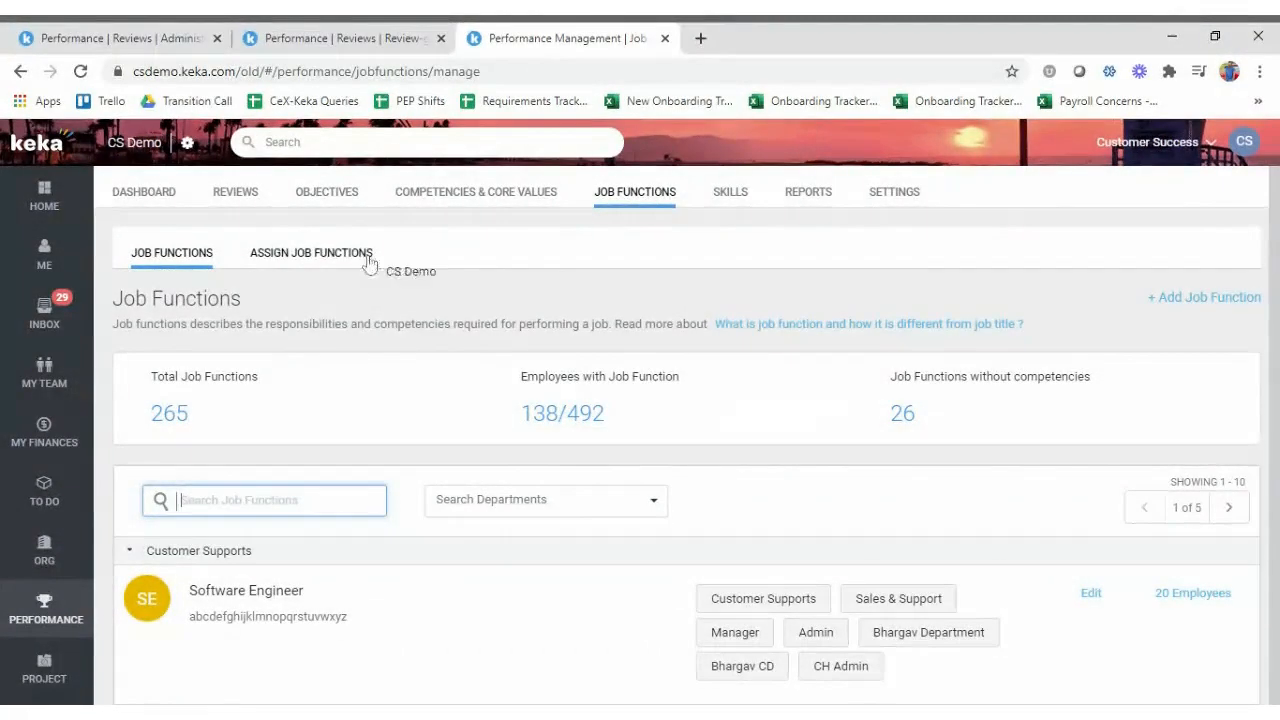
Filter the employees on the job function assignment page by "department" and start bulk editing their job functions.
{"action": "left_click", "coordinate": [314, 259]}
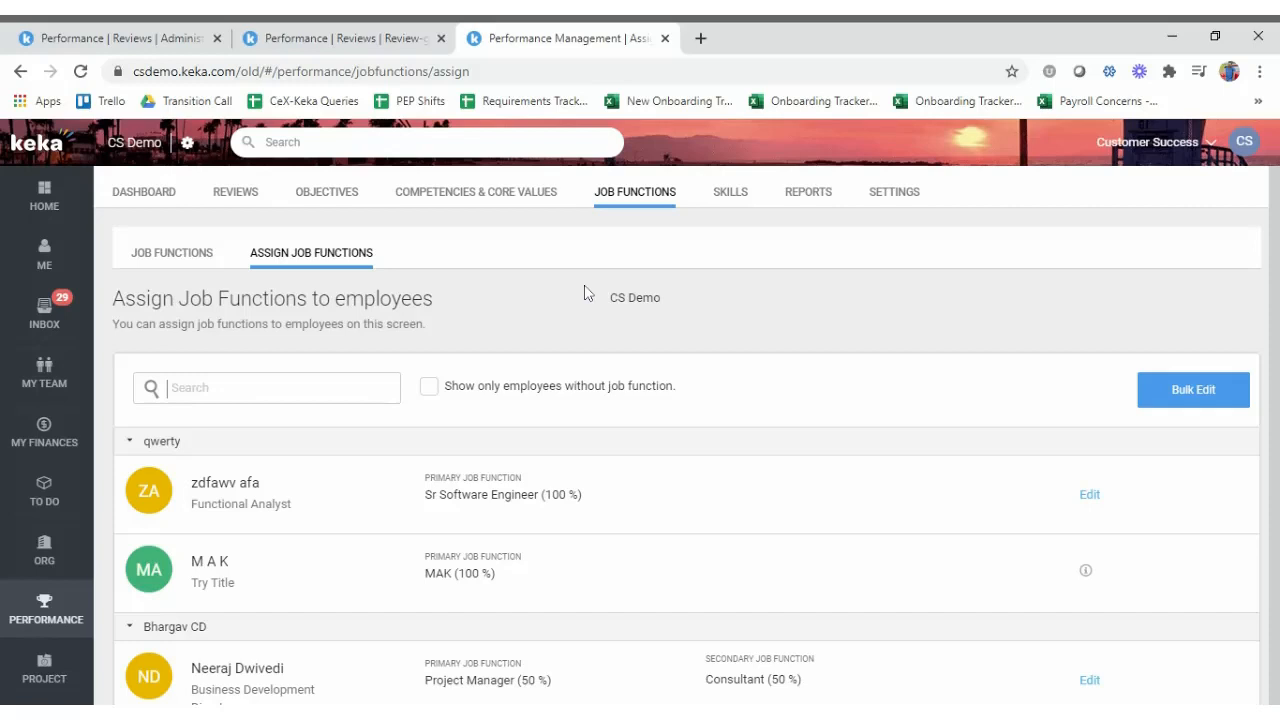
{"action": "left_click", "coordinate": [192, 390]}
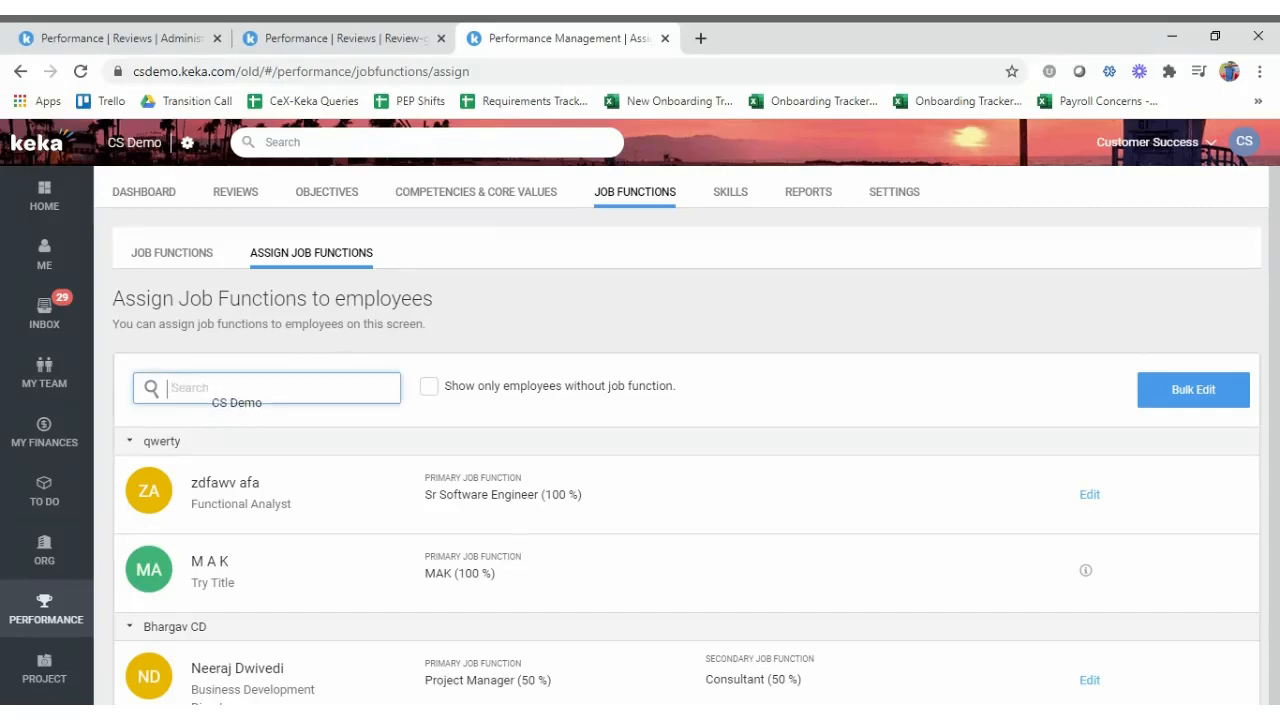
{"action": "type", "text": "department"}
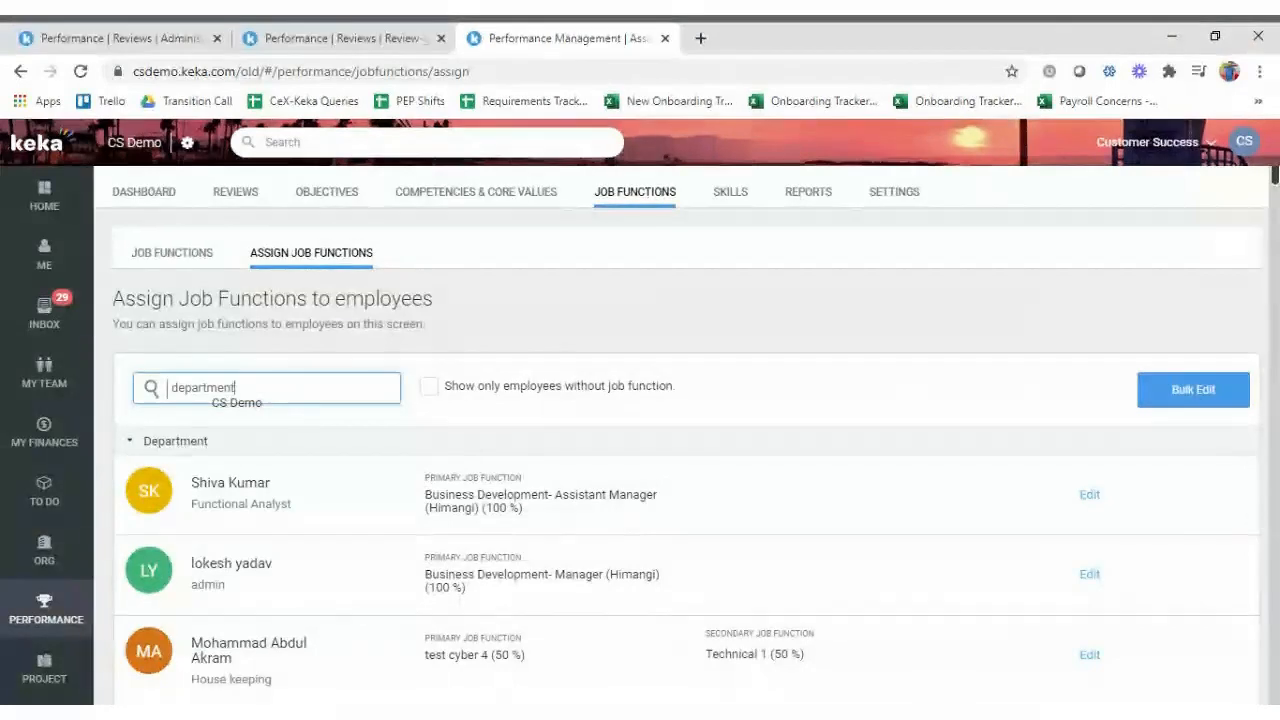
{"action": "left_click", "coordinate": [1193, 390]}
{"action": "scroll", "coordinate": [680, 440], "scroll_direction": "down", "scroll_amount": 1}
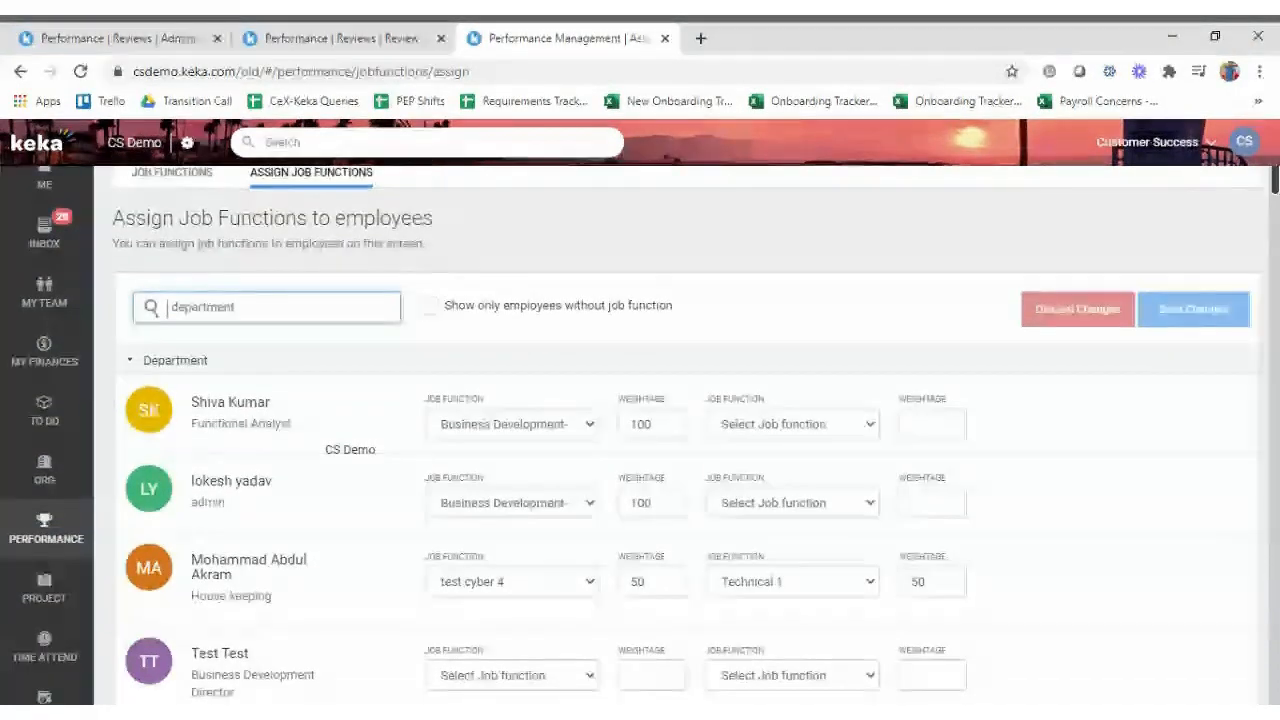
{"action": "scroll", "coordinate": [306, 503], "scroll_direction": "down", "scroll_amount": 3}
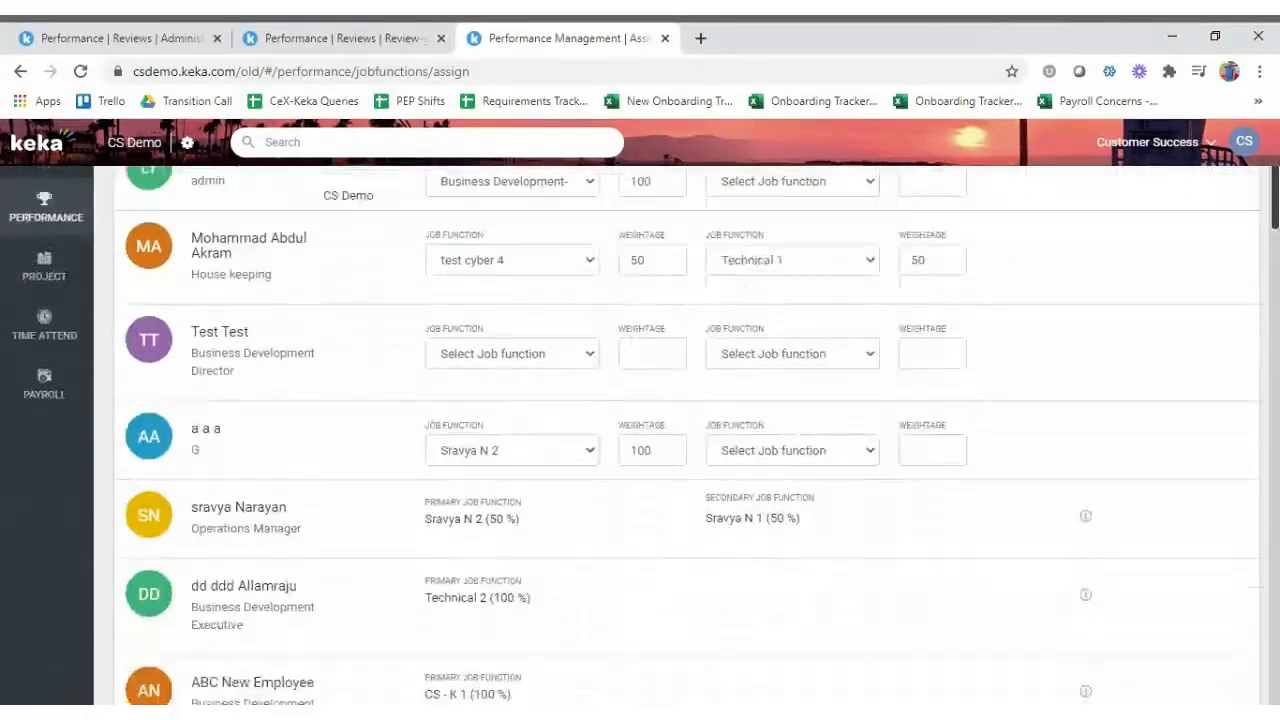
{"action": "scroll", "coordinate": [680, 440], "scroll_direction": "down", "scroll_amount": 2}
{"action": "scroll", "coordinate": [680, 440], "scroll_direction": "up", "scroll_amount": 6}
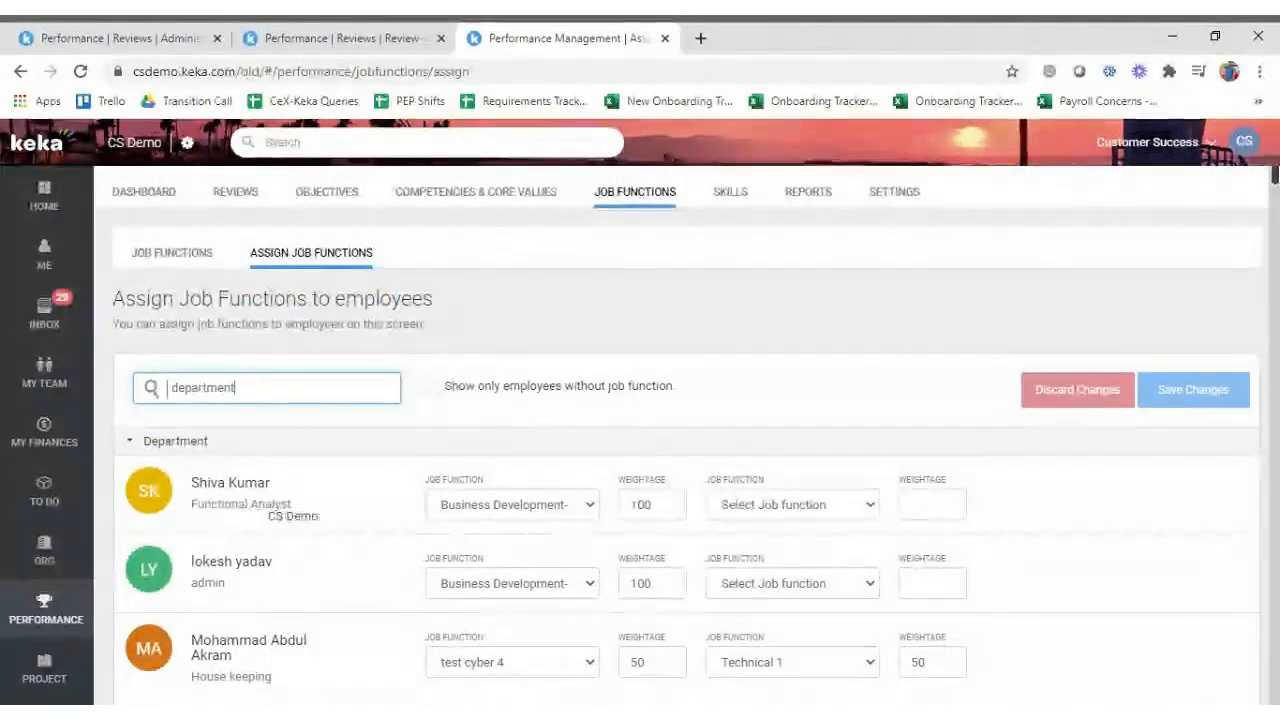
Change the primary job function of the first listed employee, a Functional Analyst, to the option beginning "Maintaining response ra".
{"action": "left_click", "coordinate": [502, 508]}
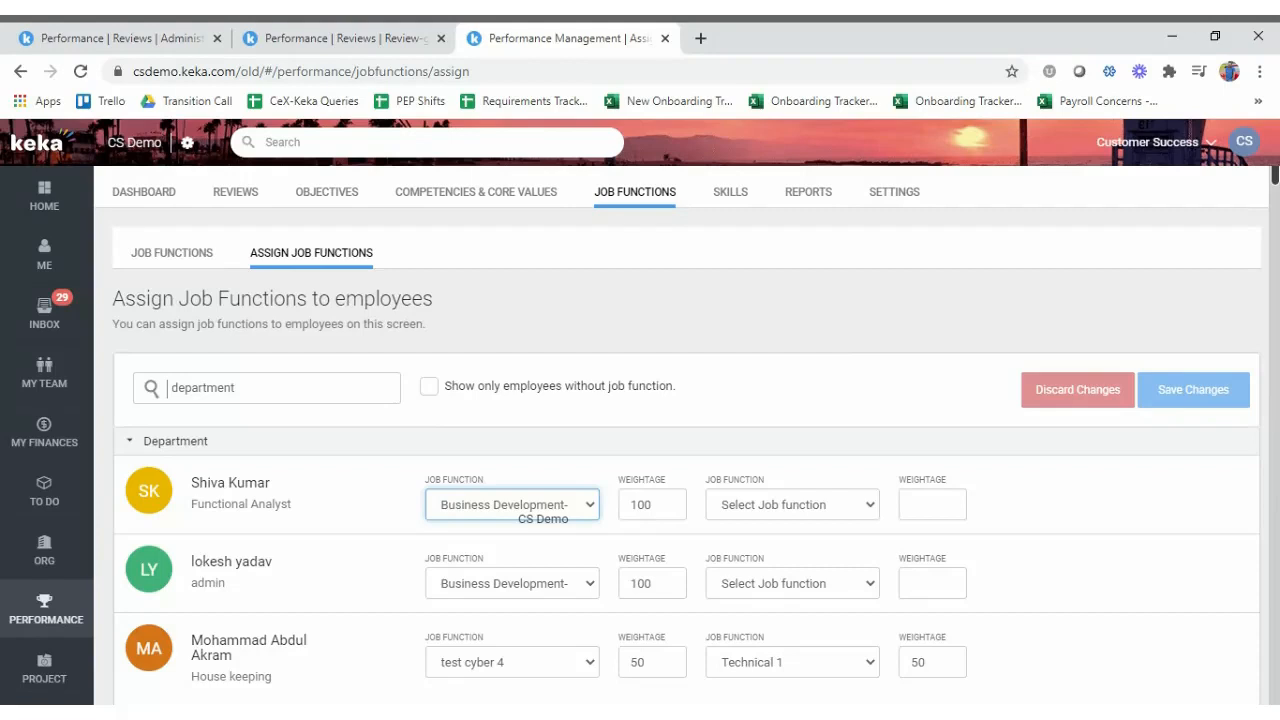
{"action": "key", "text": "Down"}
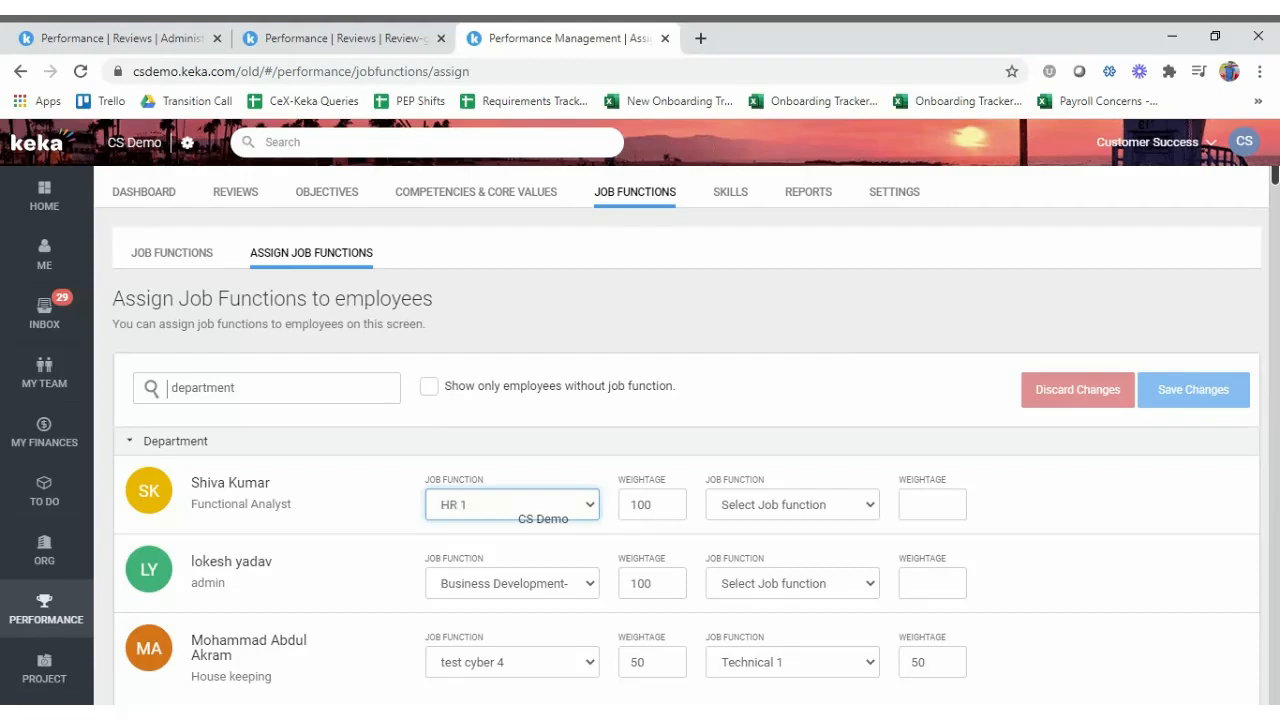
{"action": "key", "text": "Down"}
{"action": "key", "text": "Down"}
{"action": "key", "text": "Down"}
{"action": "key", "text": "Up"}
{"action": "key", "text": "Up"}
{"action": "key", "text": "Down"}
{"action": "key", "text": "Down"}
{"action": "key", "text": "Down"}
{"action": "key", "text": "Down"}
{"action": "key", "text": "Down"}
{"action": "key", "text": "Down"}
{"action": "key", "text": "Down"}
{"action": "key", "text": "Down"}
{"action": "key", "text": "Down"}
{"action": "key", "text": "Down"}
{"action": "key", "text": "Down"}
{"action": "key", "text": "Down"}
{"action": "key", "text": "Down"}
{"action": "key", "text": "Up"}
{"action": "key", "text": "Up"}
{"action": "key", "text": "Up"}
{"action": "key", "text": "Up"}
{"action": "key", "text": "Up"}
{"action": "key", "text": "Up"}
{"action": "key", "text": "Up"}
{"action": "key", "text": "Up"}
{"action": "key", "text": "Up"}
{"action": "key", "text": "Up"}
{"action": "key", "text": "Up"}
{"action": "key", "text": "Up"}
{"action": "key", "text": "Up"}
{"action": "key", "text": "Down"}
{"action": "key", "text": "Down"}
{"action": "key", "text": "Down"}
{"action": "key", "text": "Down"}
{"action": "key", "text": "Down"}
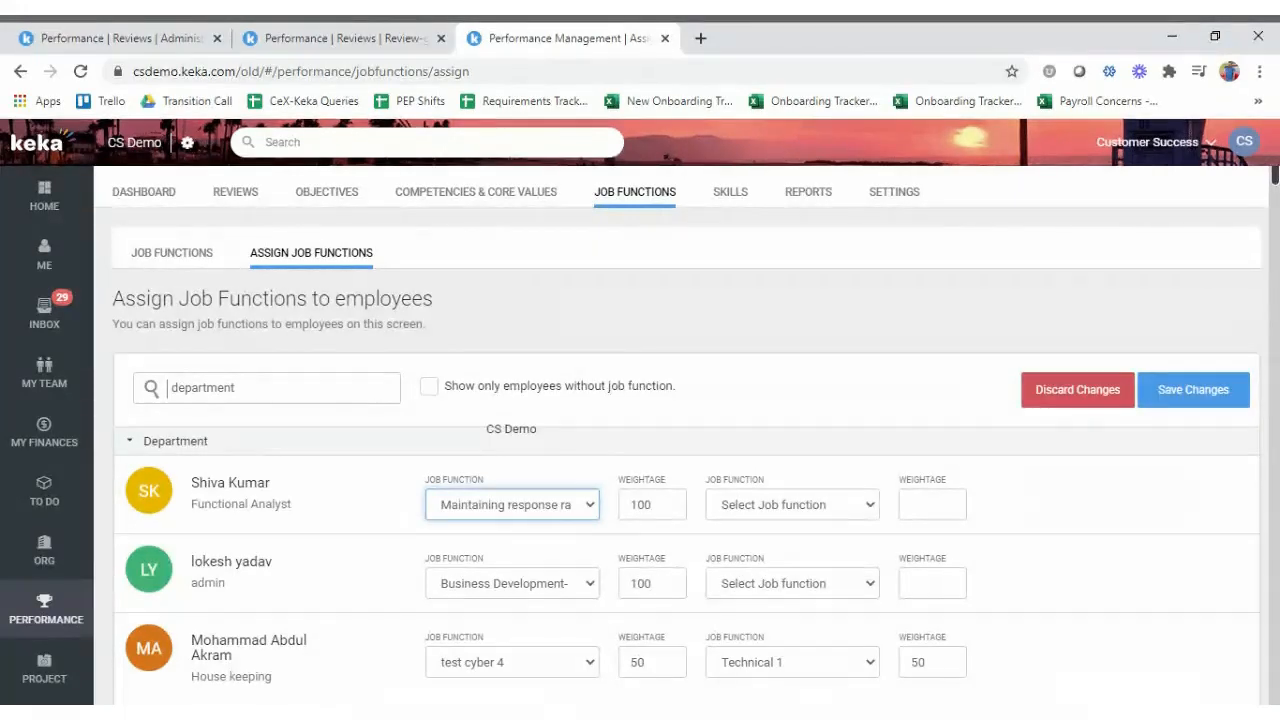
{"action": "left_click", "coordinate": [891, 384]}
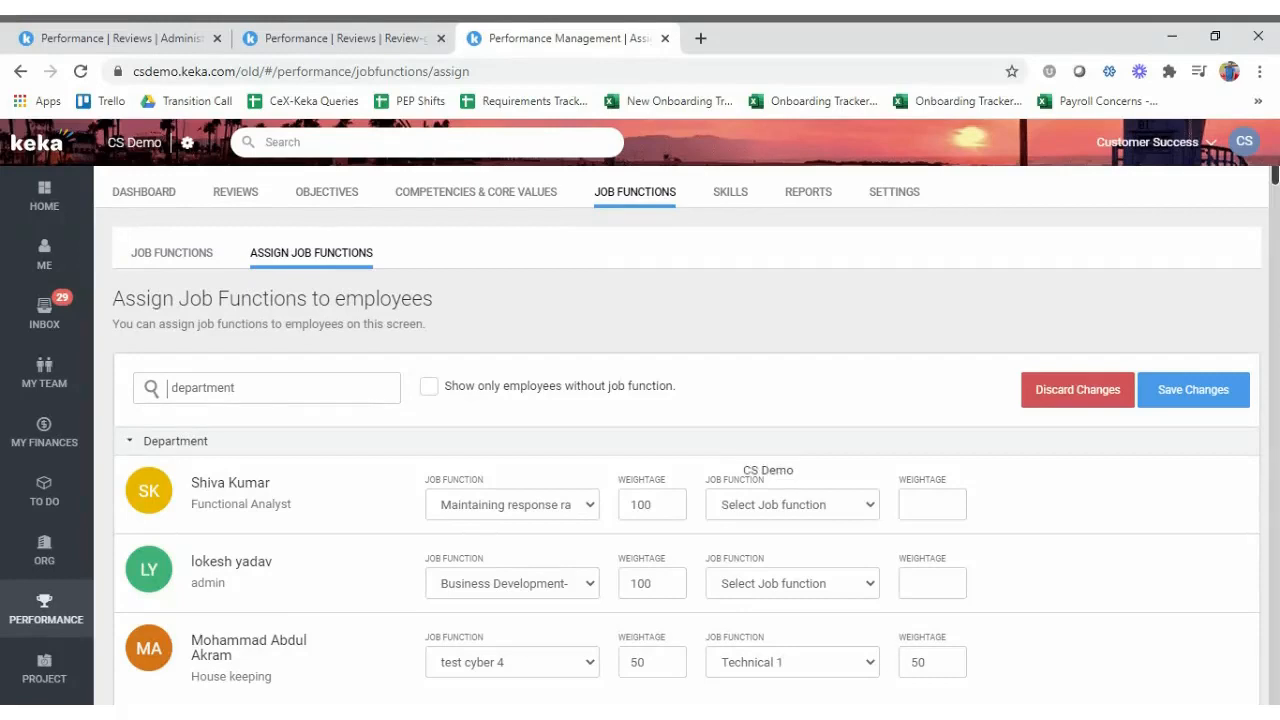
Set the weightage of the first listed employee's primary job function to 50.
{"action": "left_click", "coordinate": [670, 505]}
{"action": "key", "text": "BackSpace"}
{"action": "key", "text": "BackSpace"}
{"action": "key", "text": "BackSpace"}
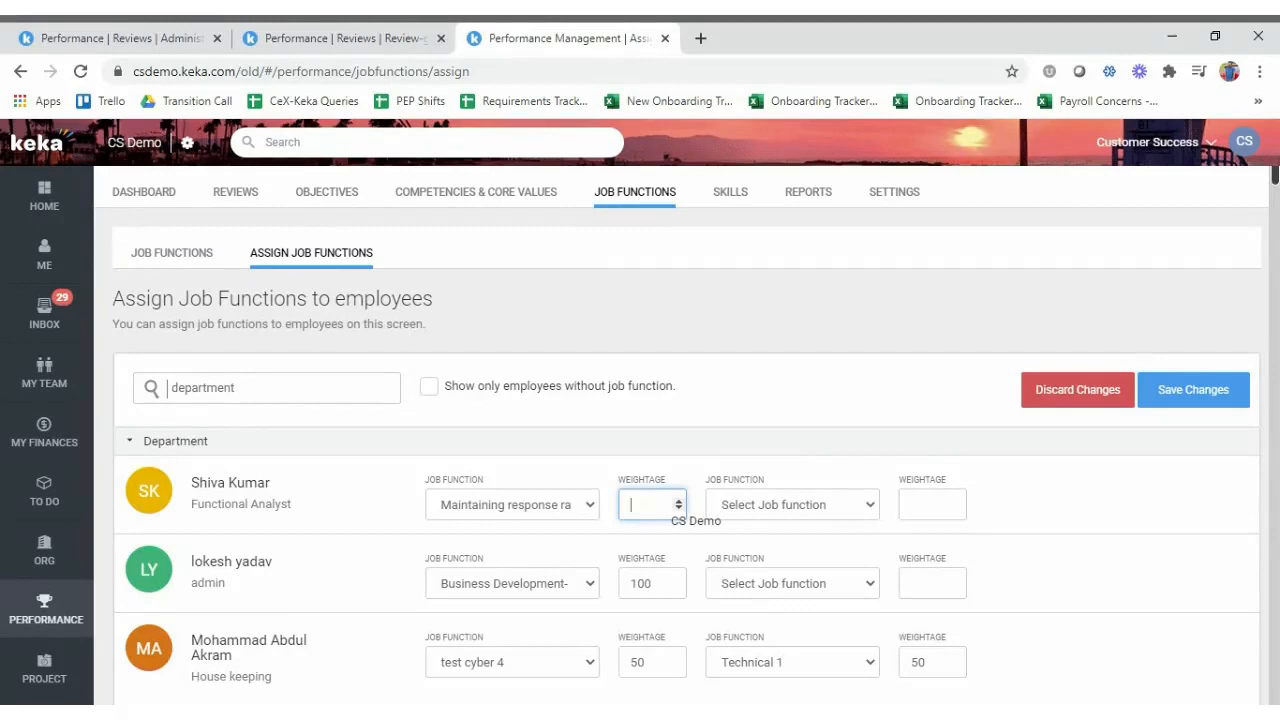
{"action": "type", "text": "50"}
Assign Technical 2 as the first listed employee's secondary job function with a weightage of 50, and save the changes.
{"action": "left_click", "coordinate": [752, 505]}
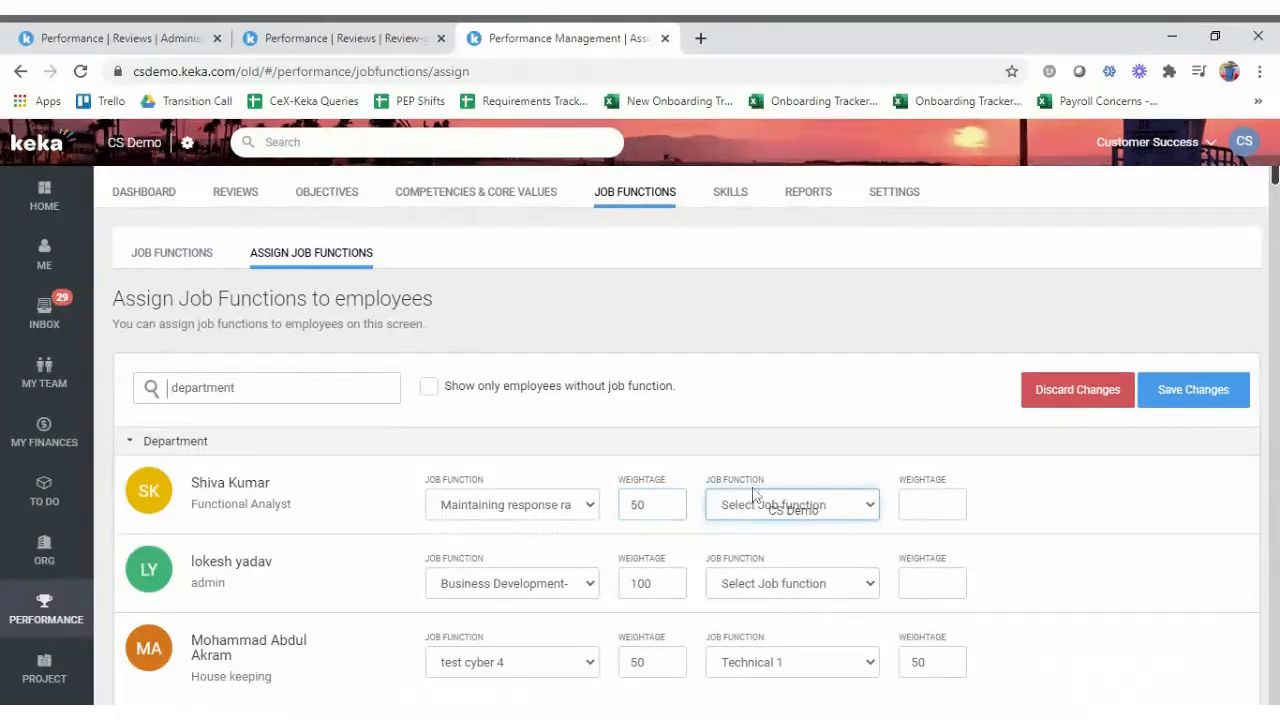
{"action": "left_click", "coordinate": [848, 466]}
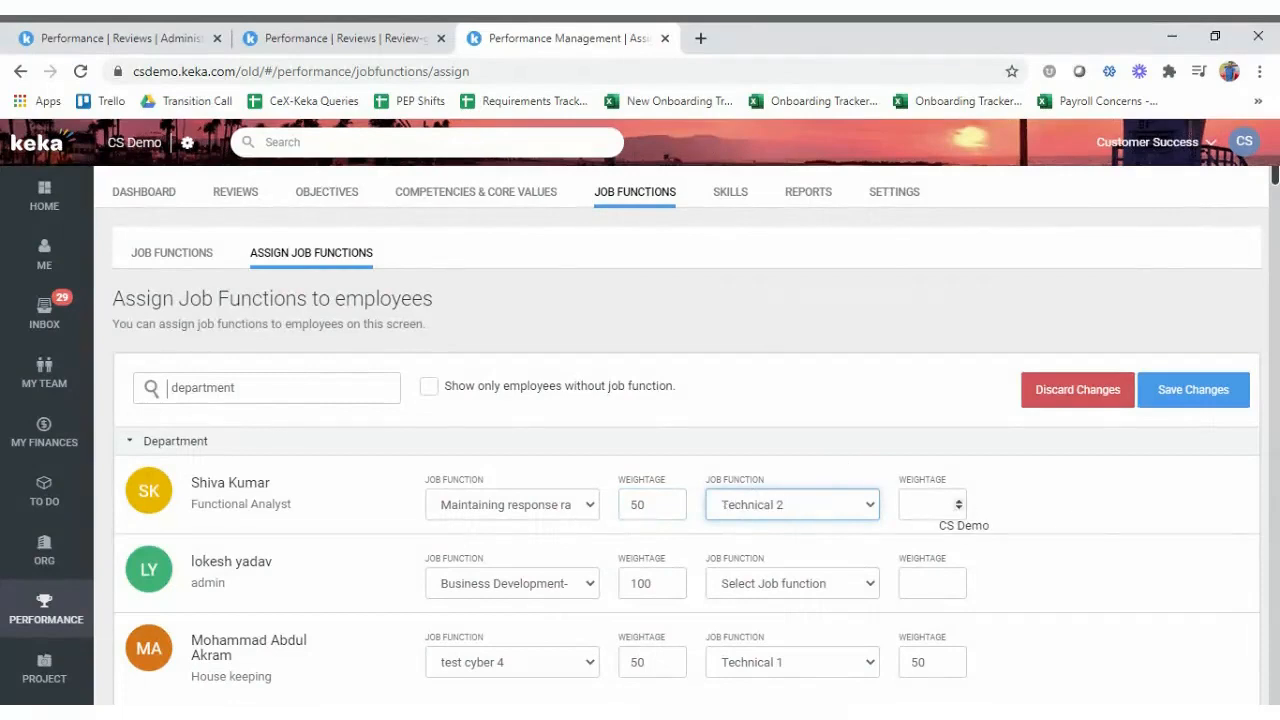
{"action": "left_click", "coordinate": [933, 505]}
{"action": "type", "text": "5"}
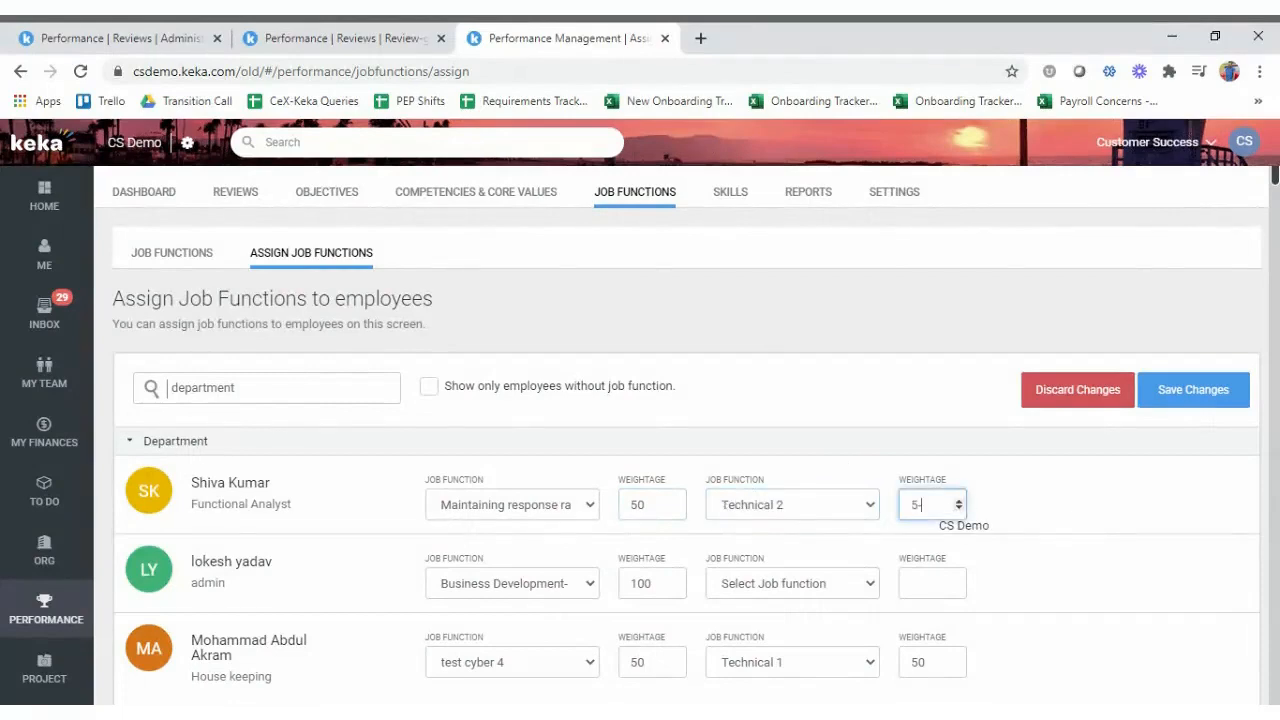
{"action": "type", "text": "0"}
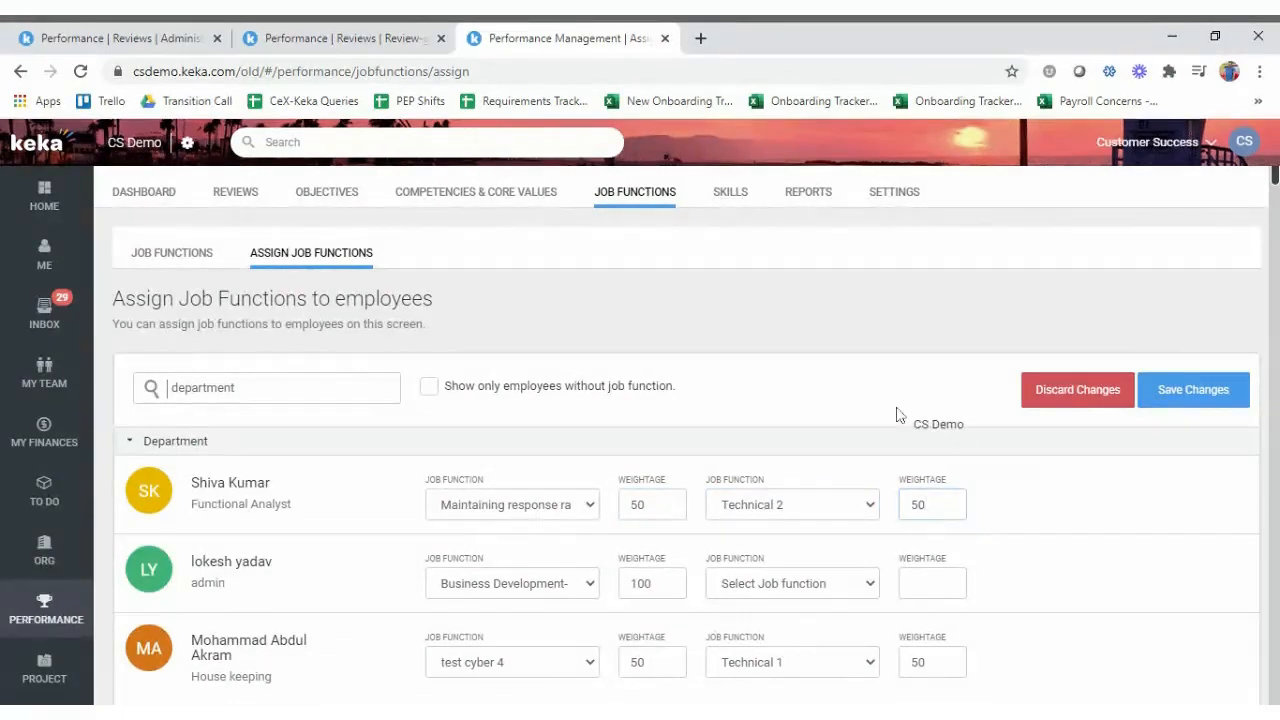
{"action": "left_click", "coordinate": [1193, 392]}
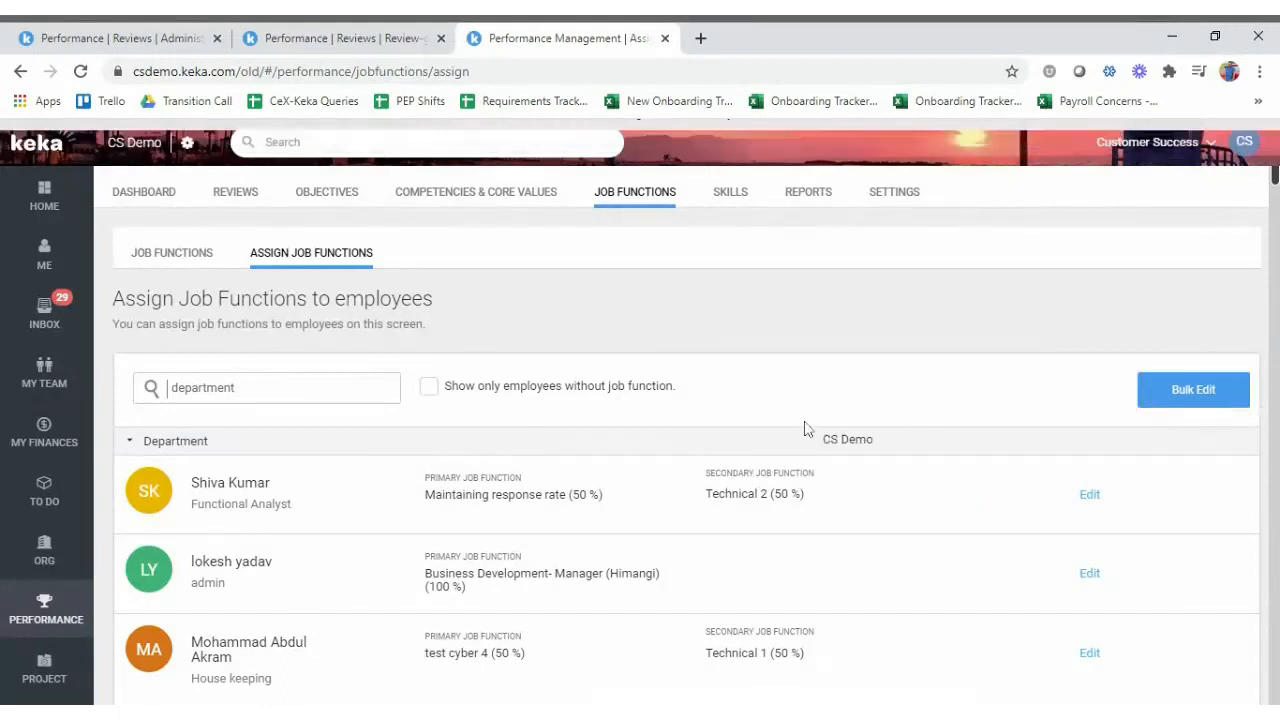
{"action": "scroll", "coordinate": [597, 490], "scroll_direction": "down", "scroll_amount": 1}
{"action": "scroll", "coordinate": [597, 498], "scroll_direction": "up", "scroll_amount": 1}
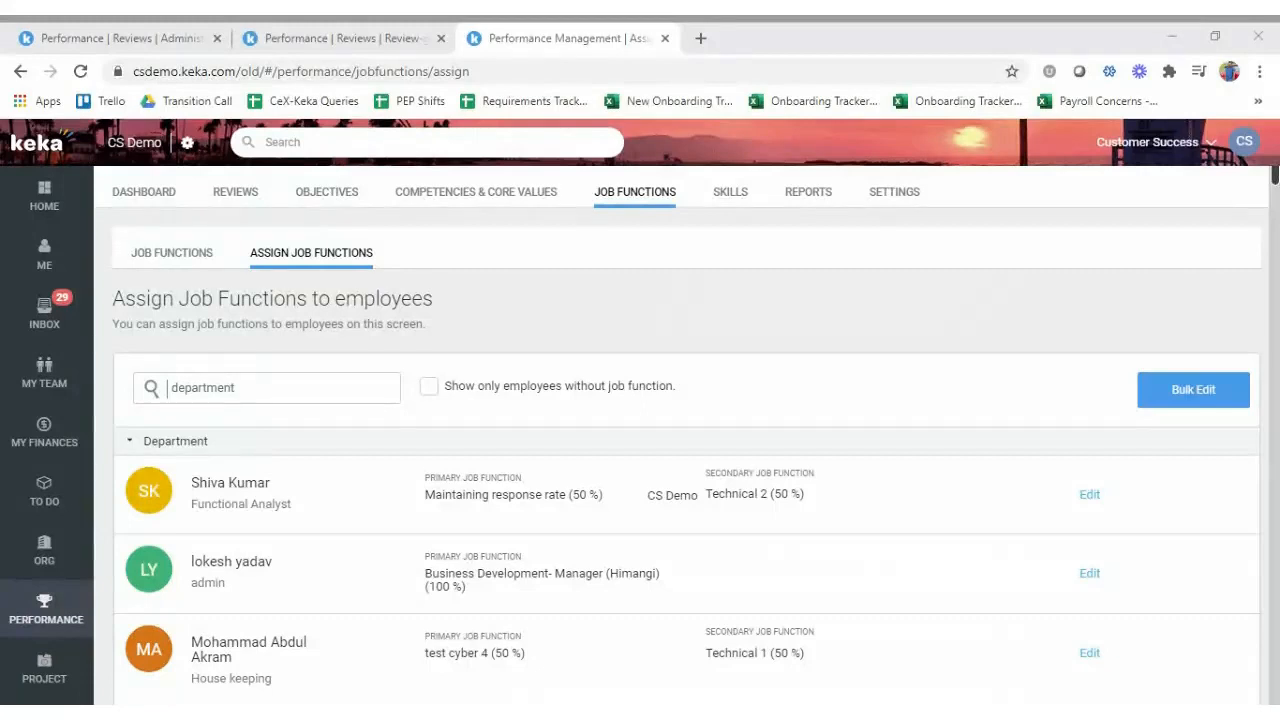
{"action": "left_click", "coordinate": [629, 483]}
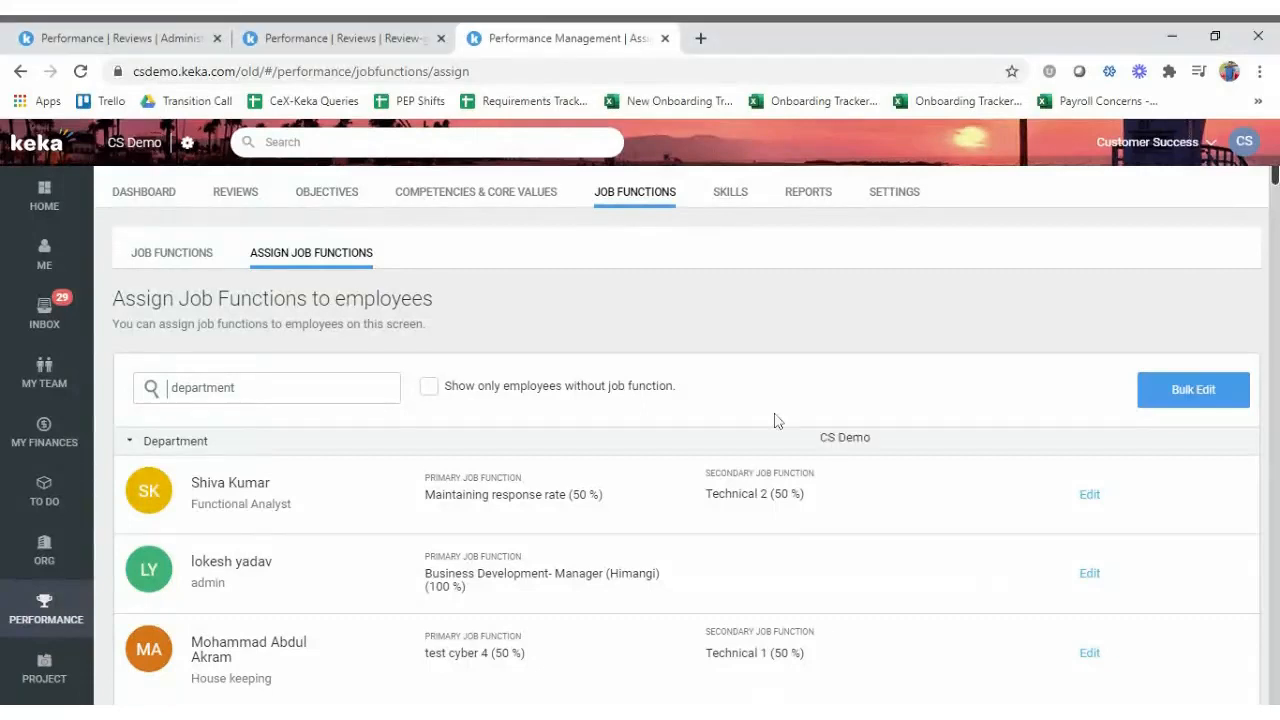
Return to the HR Department review group and open the Self review form setup of the Feb Cycle.
{"action": "left_click", "coordinate": [330, 38]}
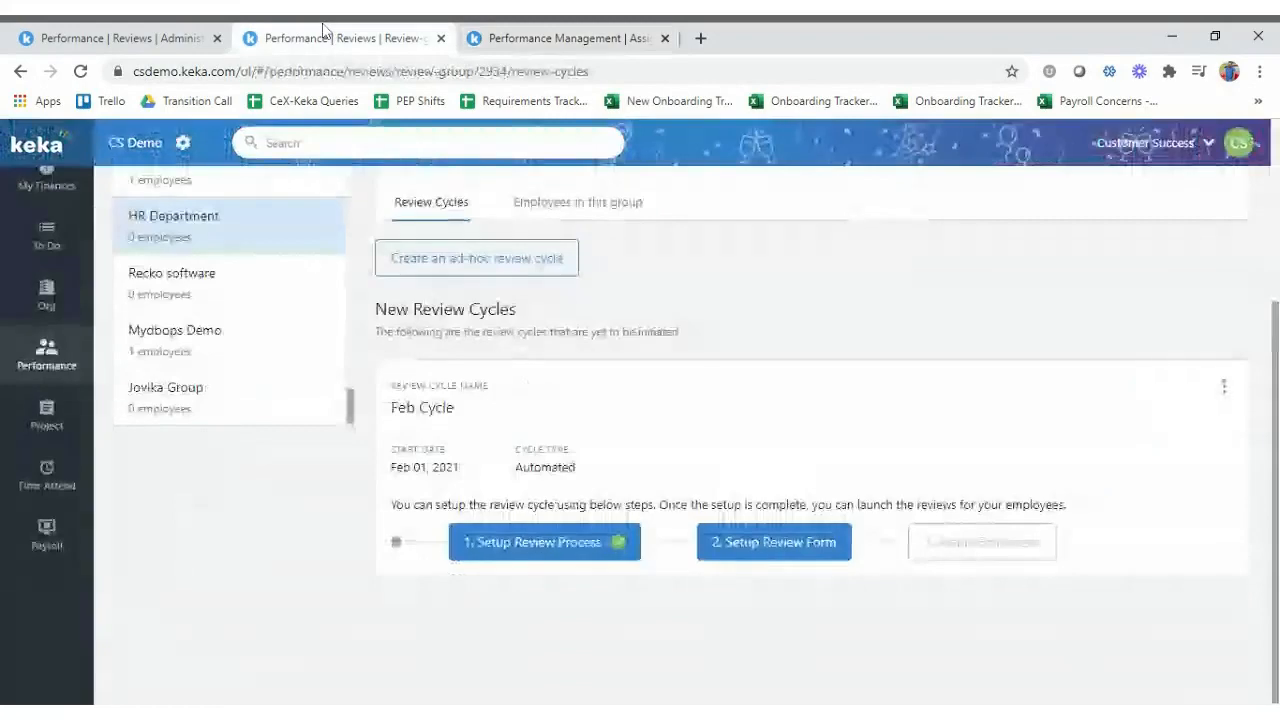
{"action": "left_click", "coordinate": [786, 559]}
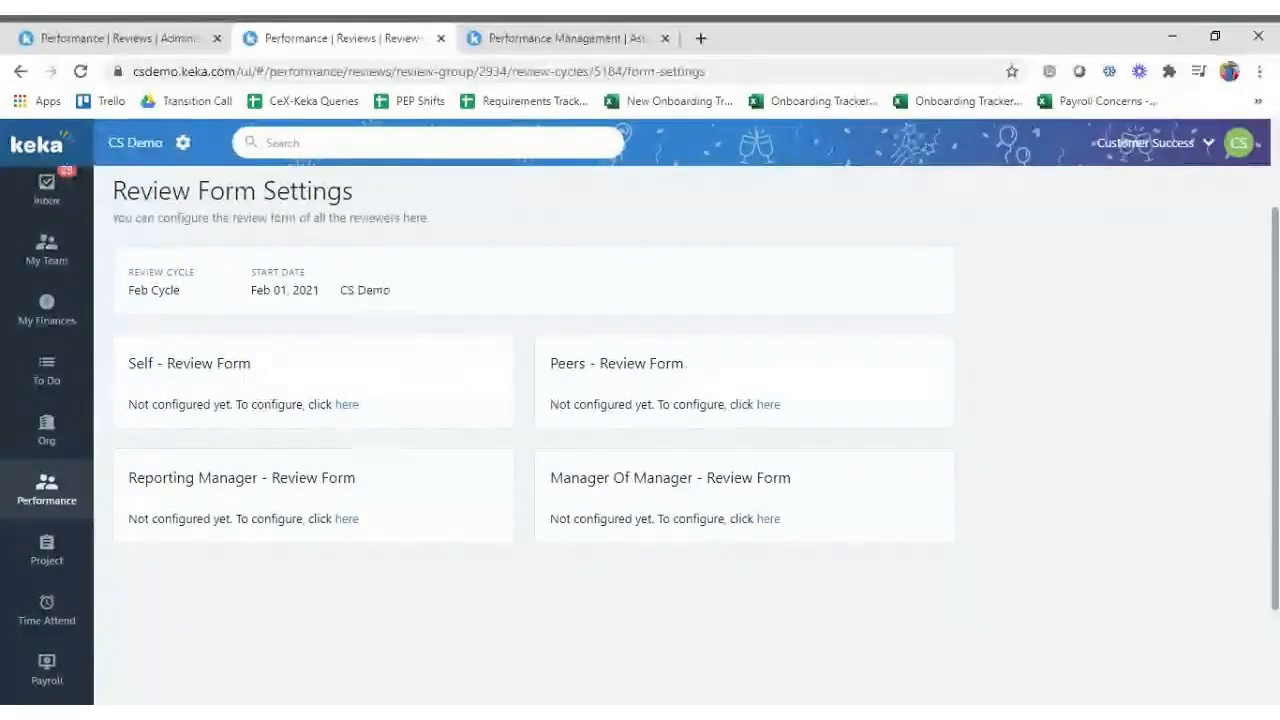
{"action": "left_click", "coordinate": [346, 406]}
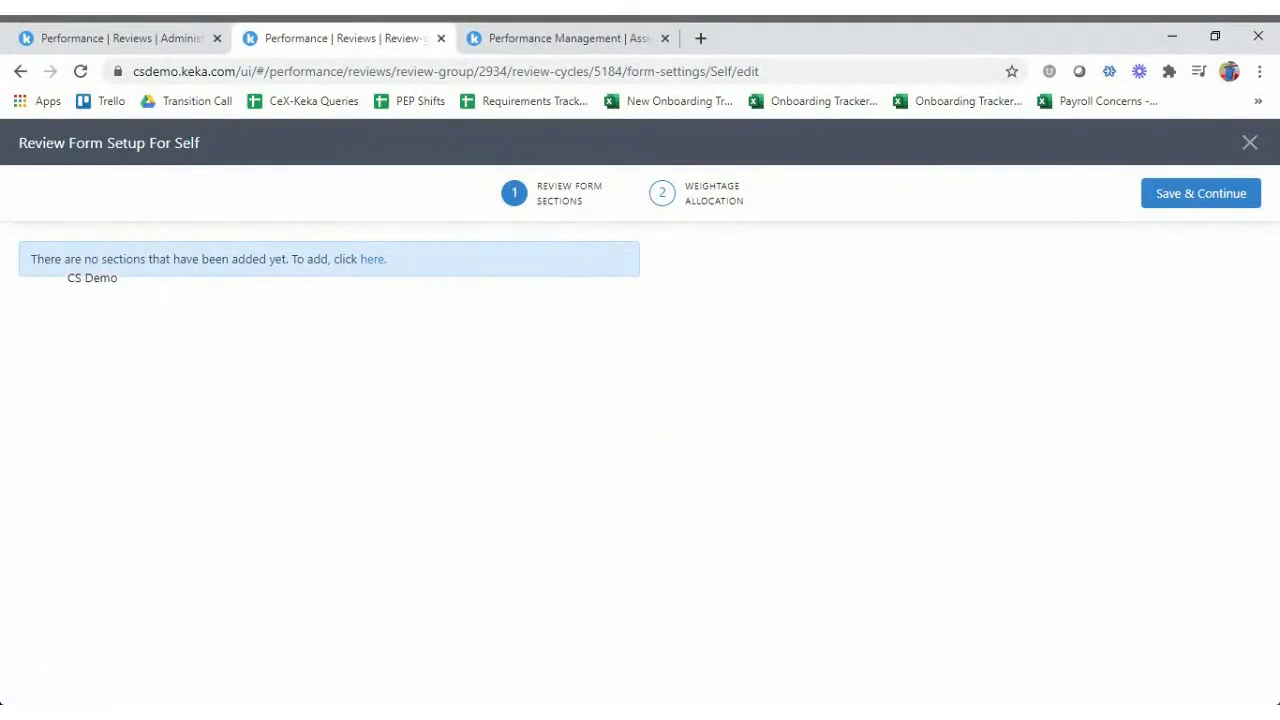
Add a Competencies section to the Self review form.
{"action": "left_click_drag", "start_coordinate": [50, 260], "coordinate": [326, 260]}
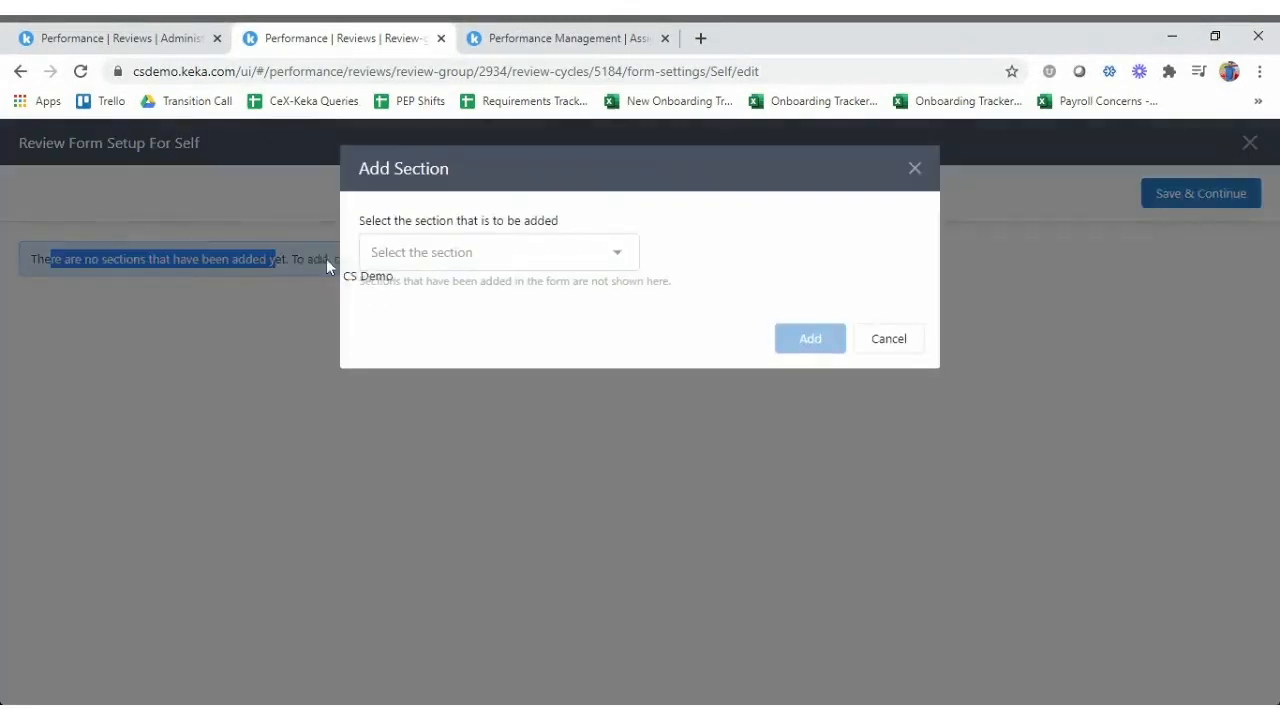
{"action": "left_click", "coordinate": [914, 169]}
{"action": "left_click", "coordinate": [374, 264]}
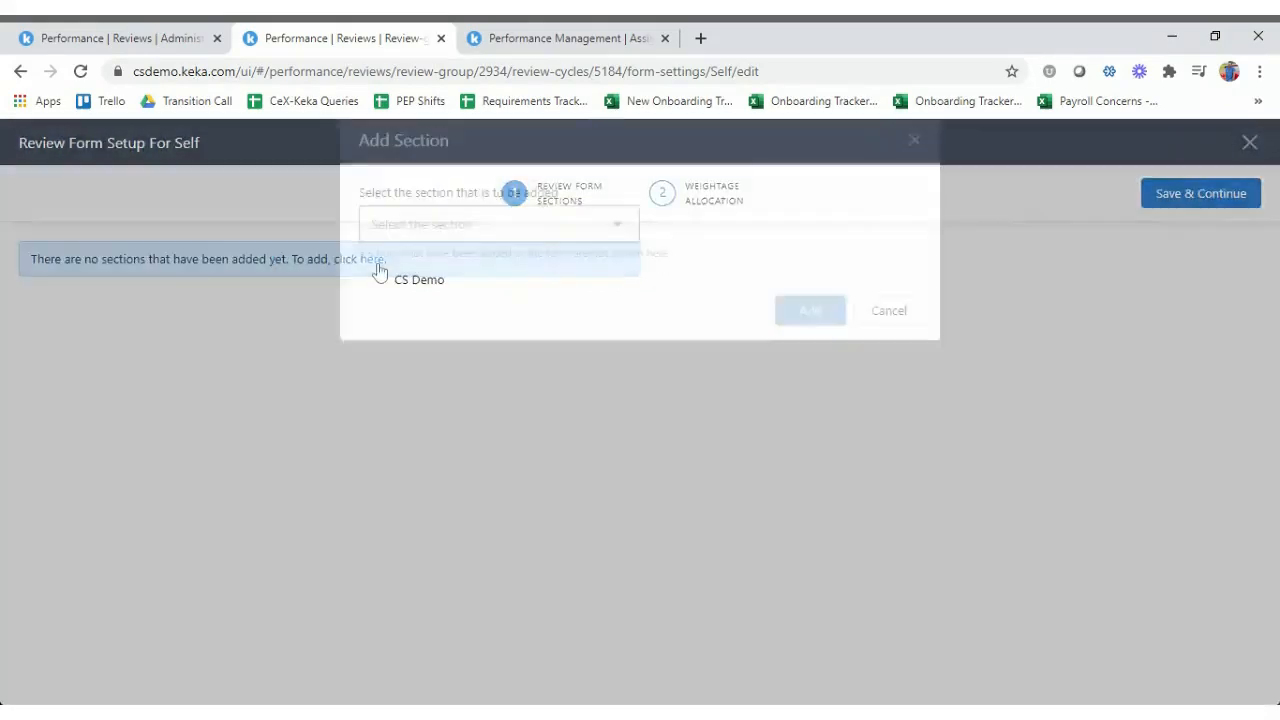
{"action": "left_click", "coordinate": [453, 262]}
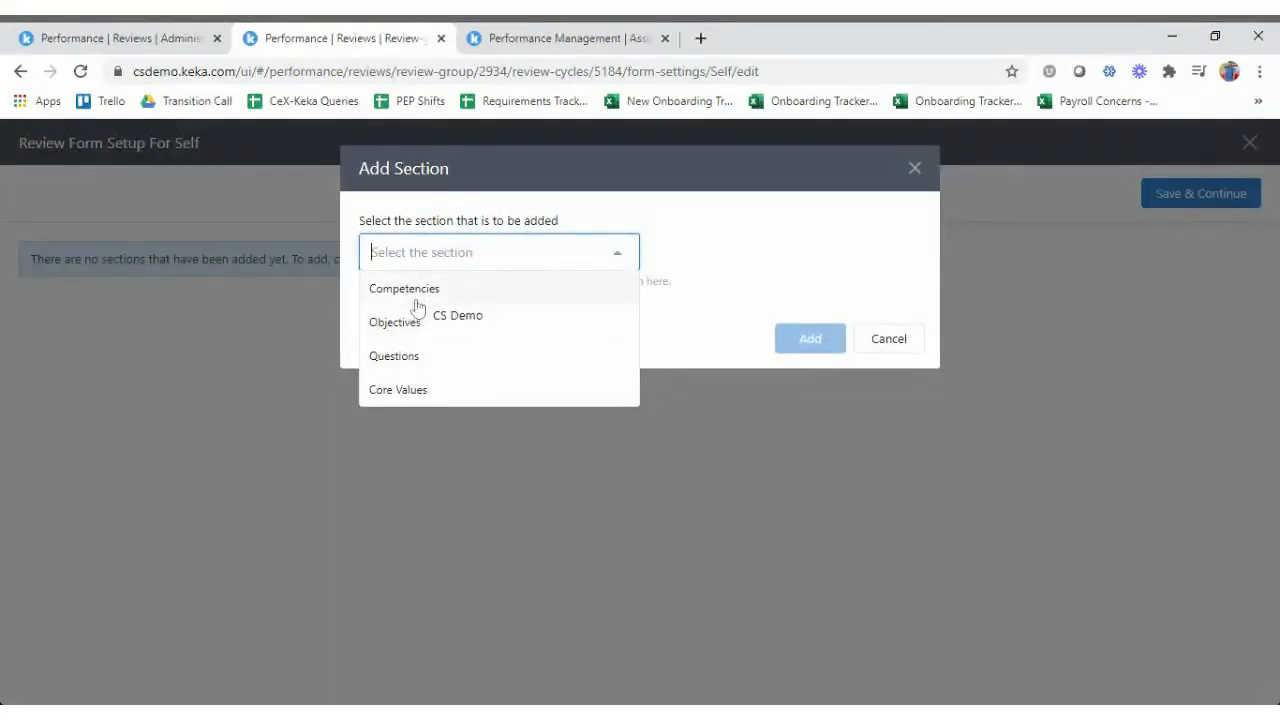
{"action": "left_click", "coordinate": [406, 289]}
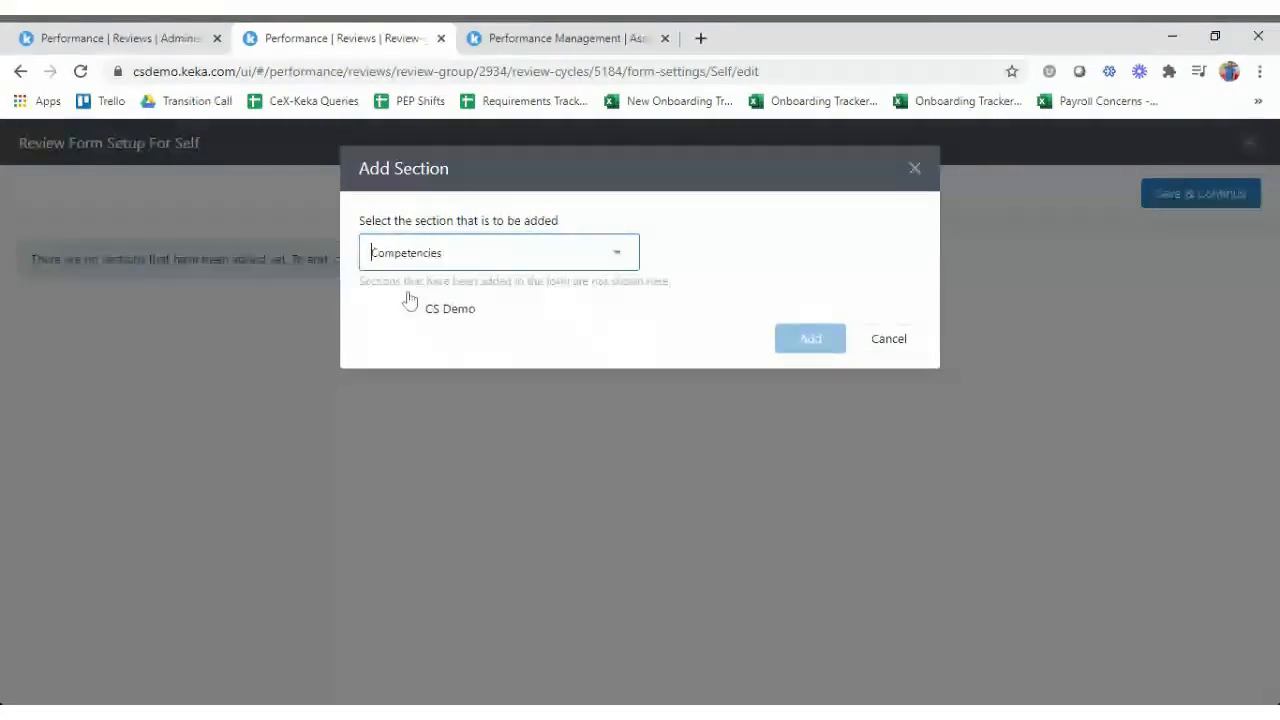
{"action": "left_click", "coordinate": [811, 339]}
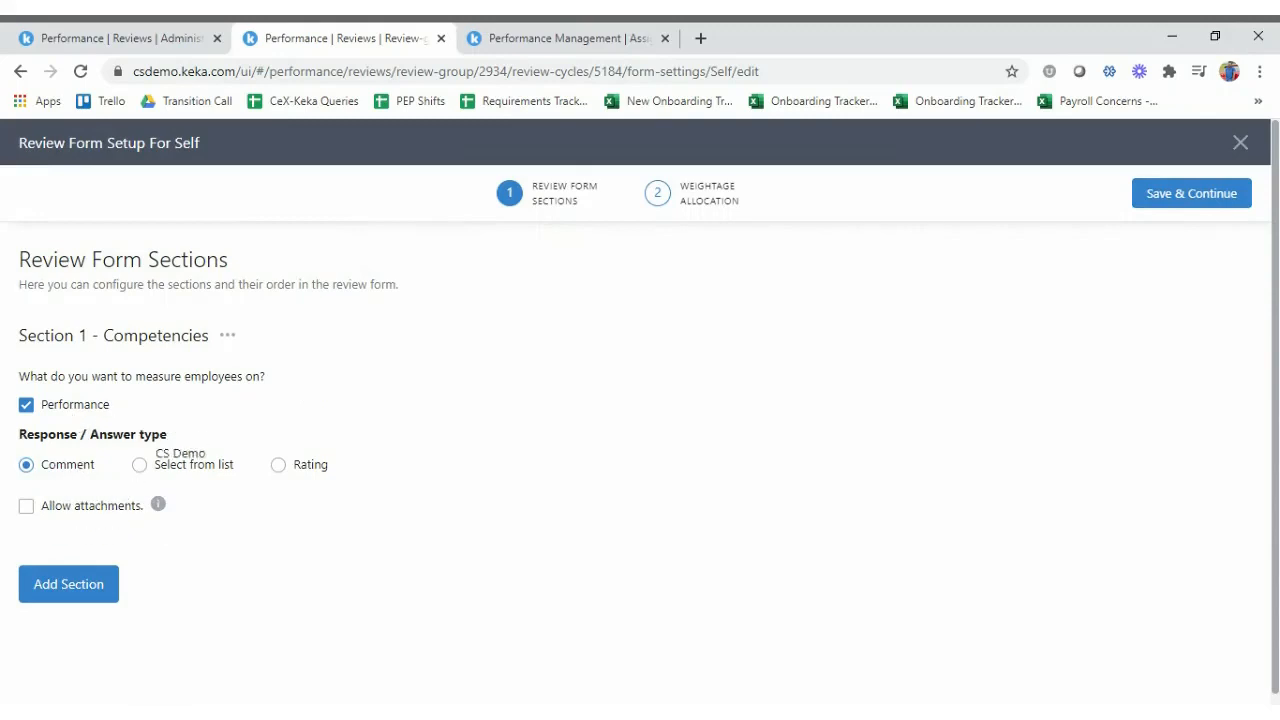
Add an Objectives section to the Self review form.
{"action": "left_click", "coordinate": [53, 588]}
{"action": "left_click", "coordinate": [410, 254]}
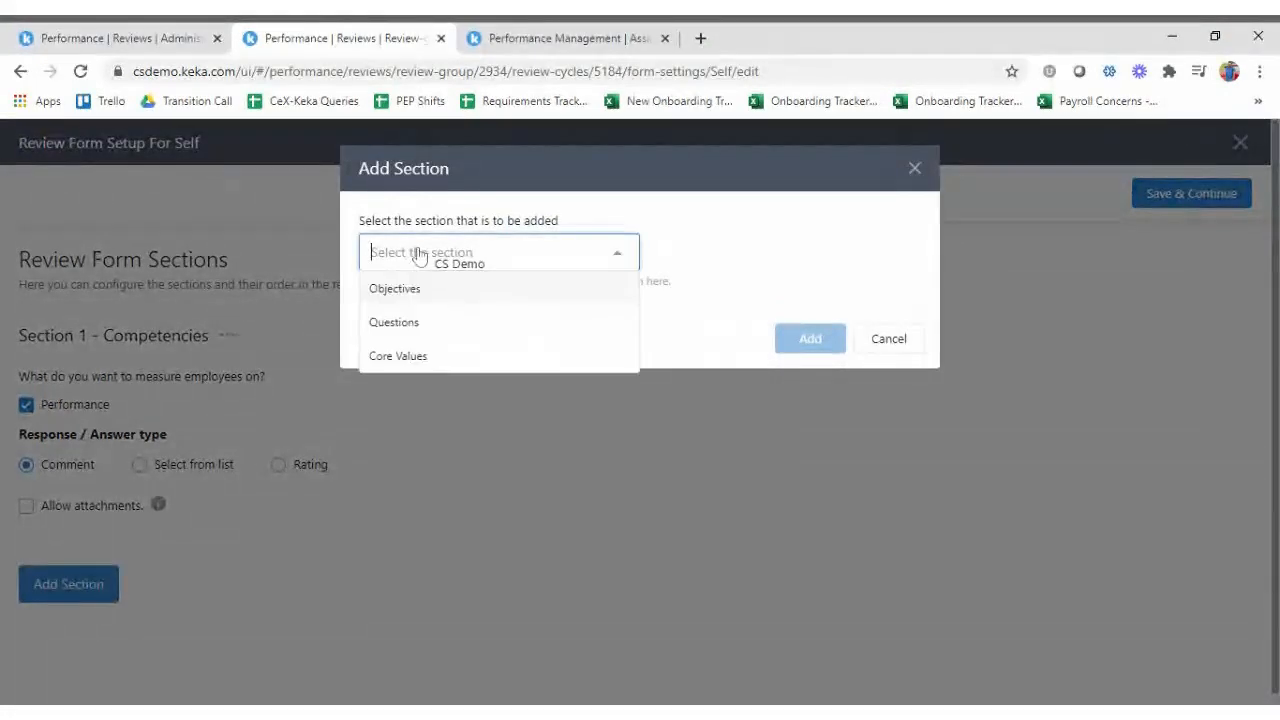
{"action": "left_click", "coordinate": [410, 292]}
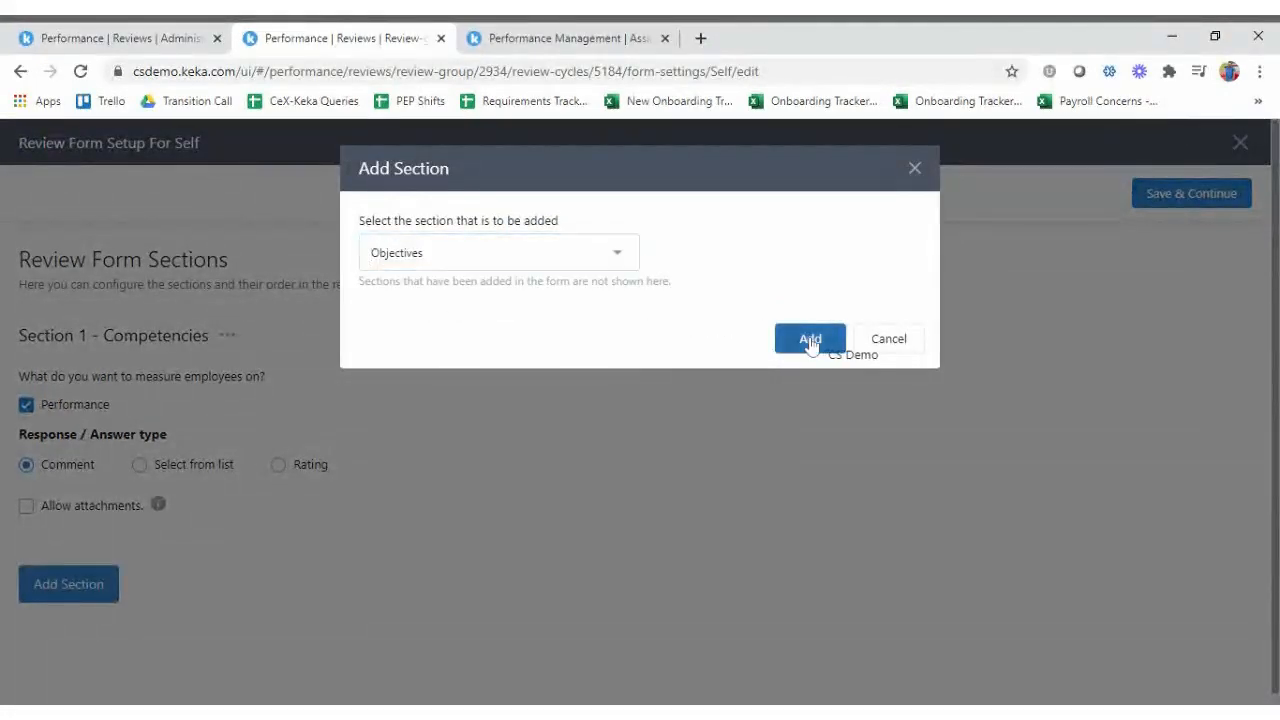
{"action": "left_click", "coordinate": [810, 338]}
Select Q4-2020 as the time frame for the Objectives section.
{"action": "scroll", "coordinate": [333, 547], "scroll_direction": "down", "scroll_amount": 4}
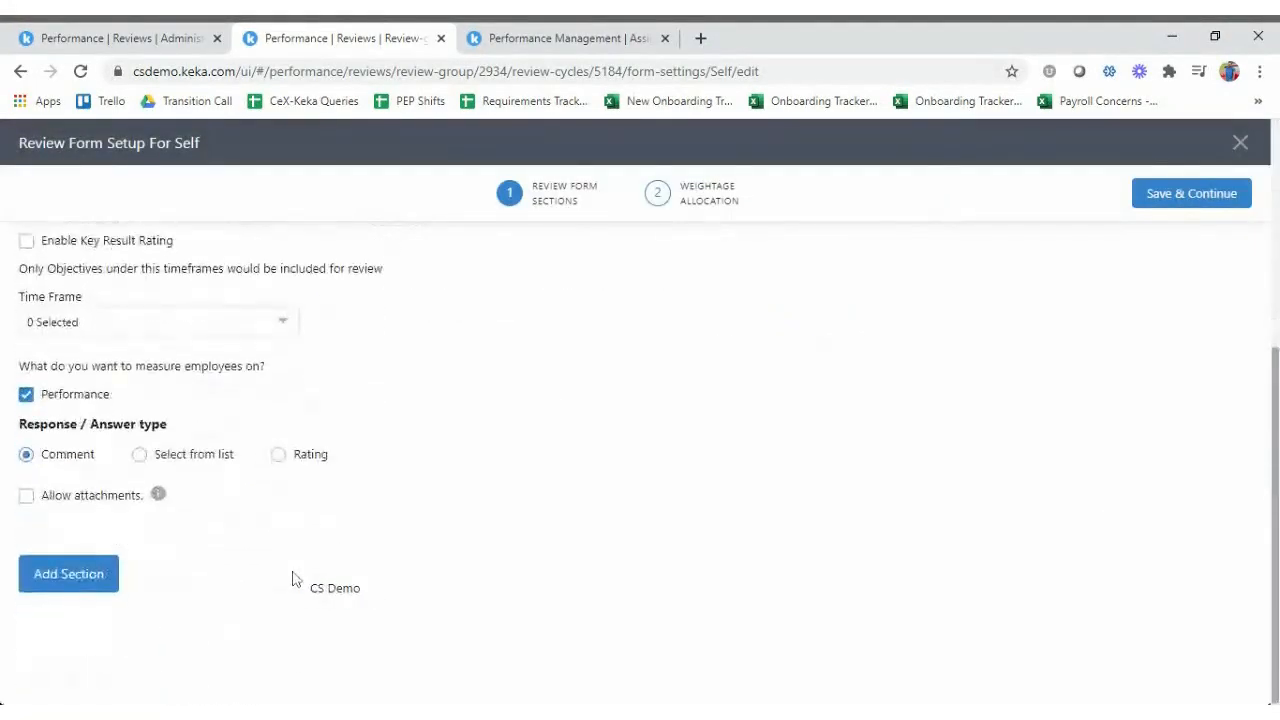
{"action": "scroll", "coordinate": [260, 550], "scroll_direction": "up", "scroll_amount": 2}
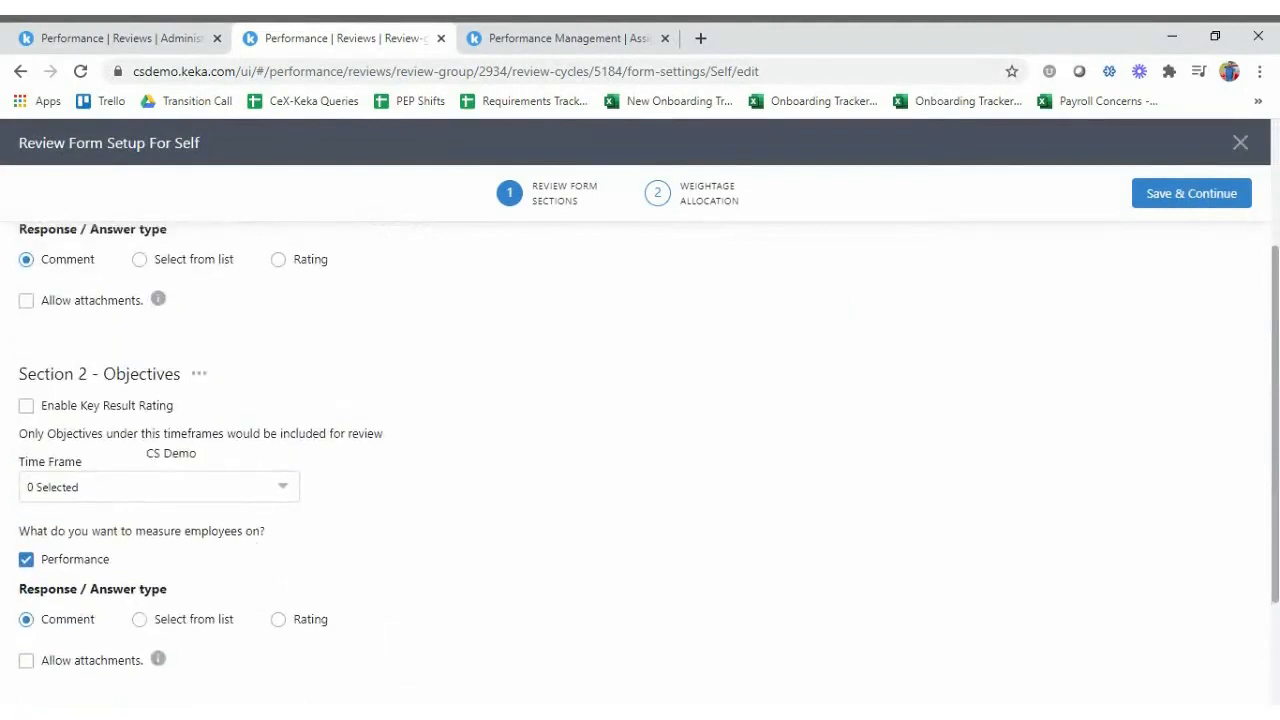
{"action": "scroll", "coordinate": [146, 375], "scroll_direction": "up", "scroll_amount": 2}
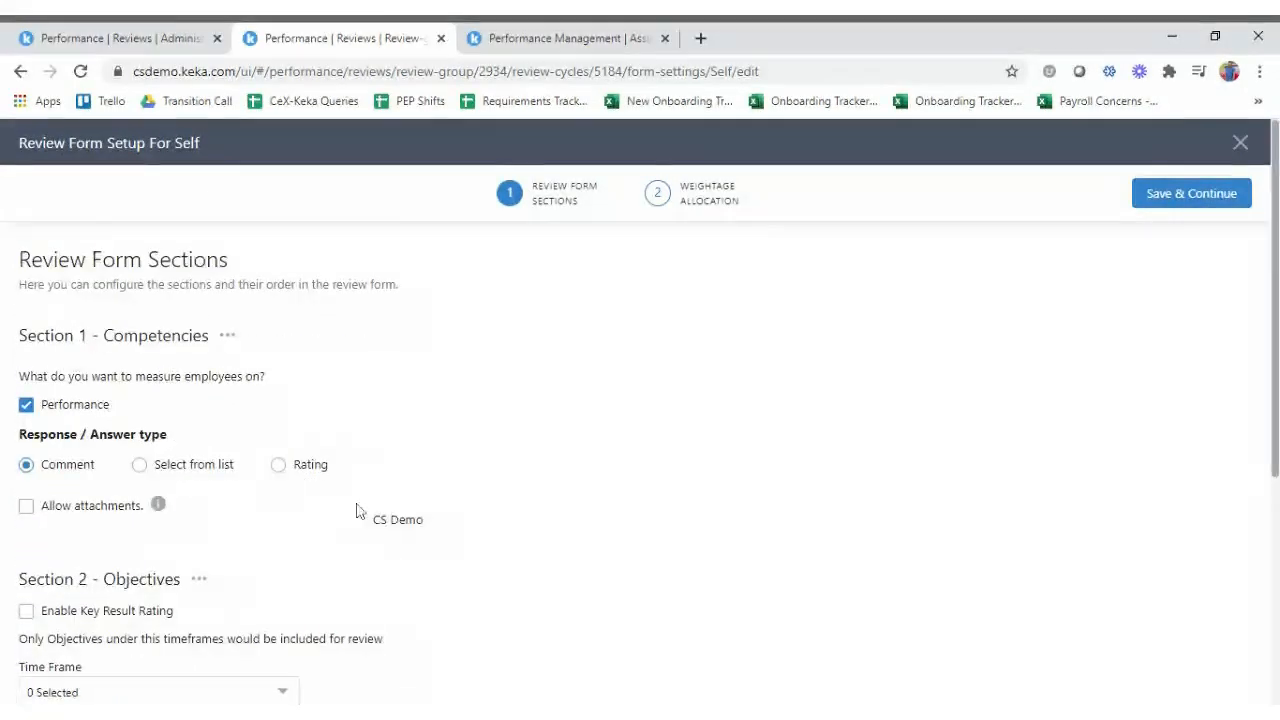
{"action": "scroll", "coordinate": [357, 512], "scroll_direction": "down", "scroll_amount": 2}
{"action": "scroll", "coordinate": [357, 512], "scroll_direction": "down", "scroll_amount": 2}
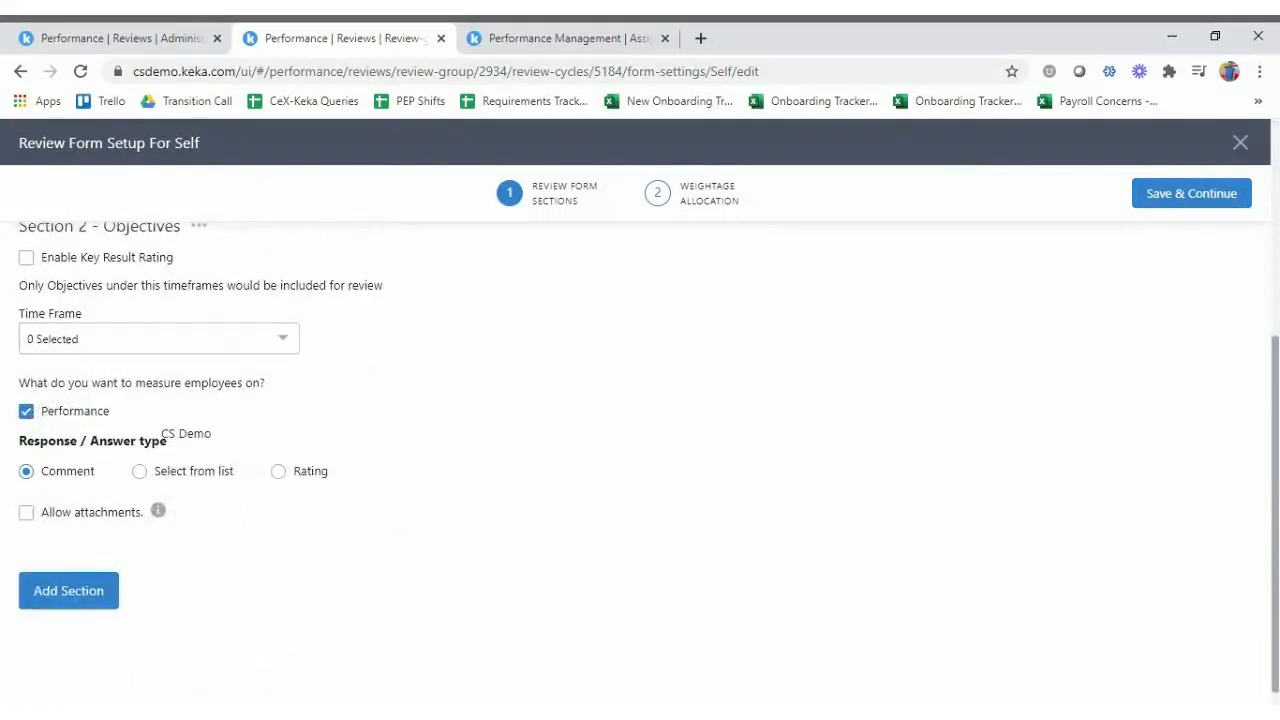
{"action": "scroll", "coordinate": [160, 430], "scroll_direction": "up", "scroll_amount": 3}
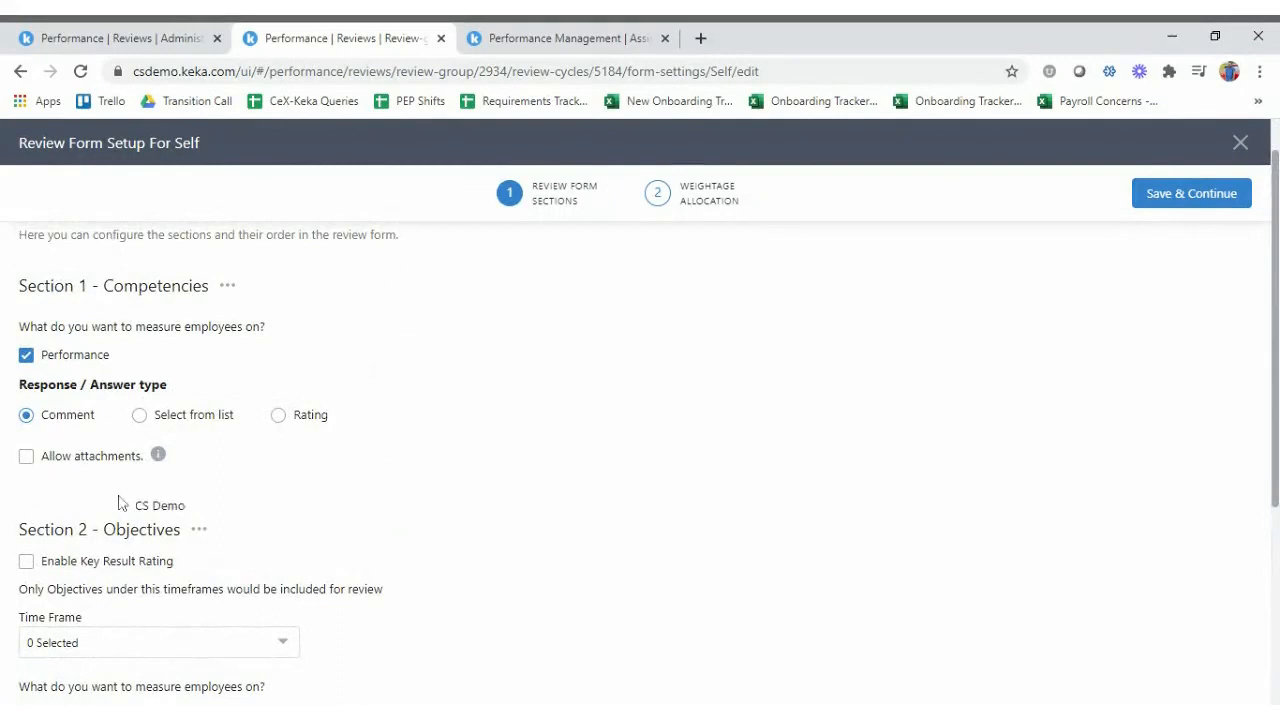
{"action": "scroll", "coordinate": [118, 596], "scroll_direction": "down", "scroll_amount": 3}
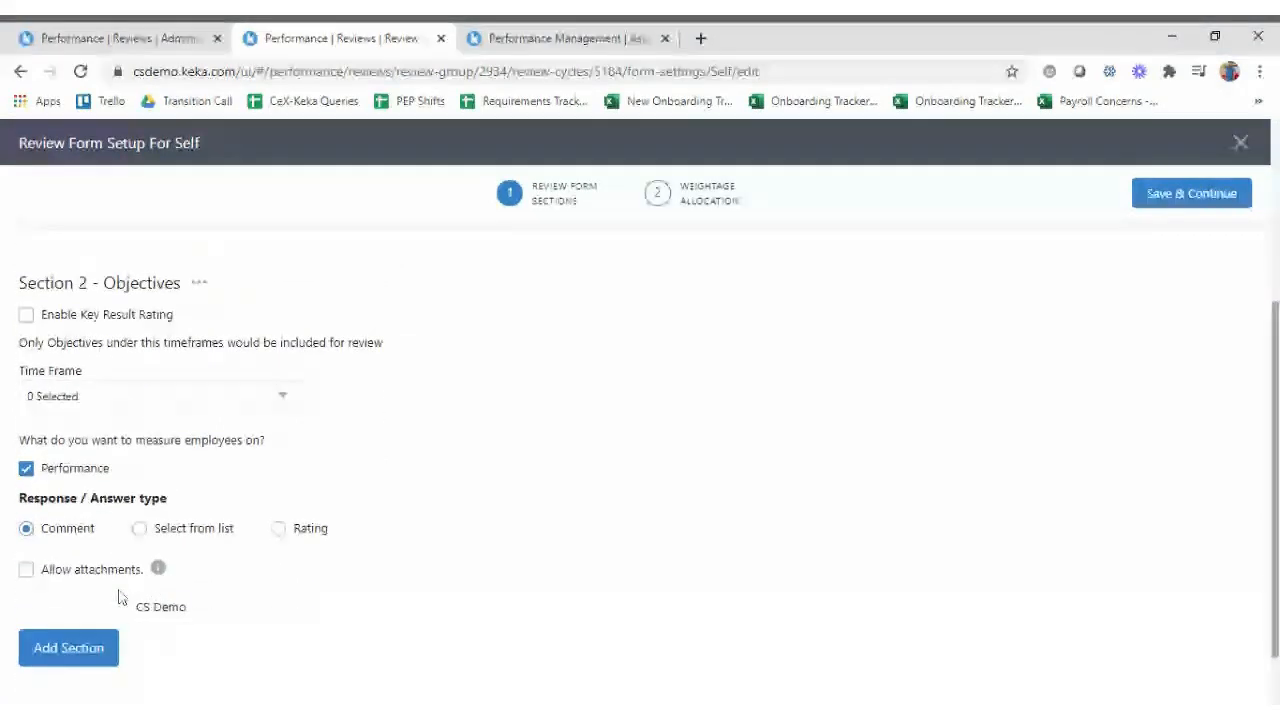
{"action": "left_click", "coordinate": [105, 400]}
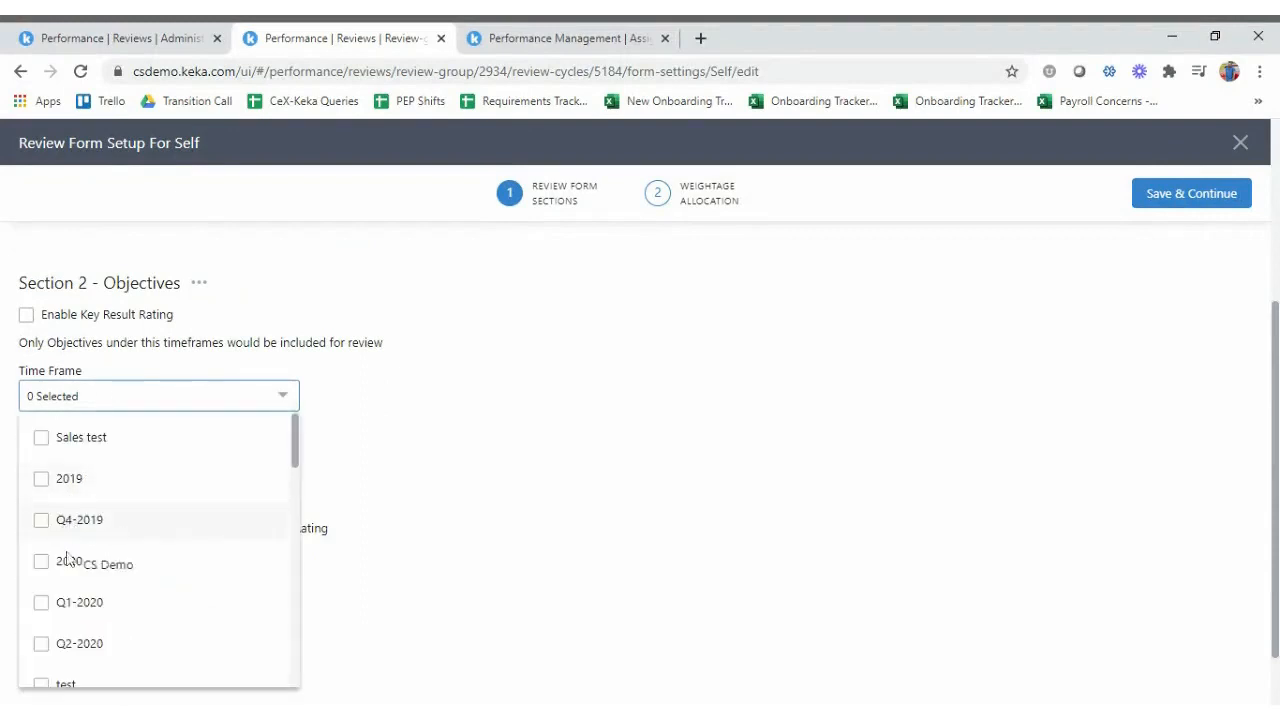
{"action": "scroll", "coordinate": [72, 610], "scroll_direction": "down", "scroll_amount": 1}
{"action": "scroll", "coordinate": [72, 612], "scroll_direction": "down", "scroll_amount": 1}
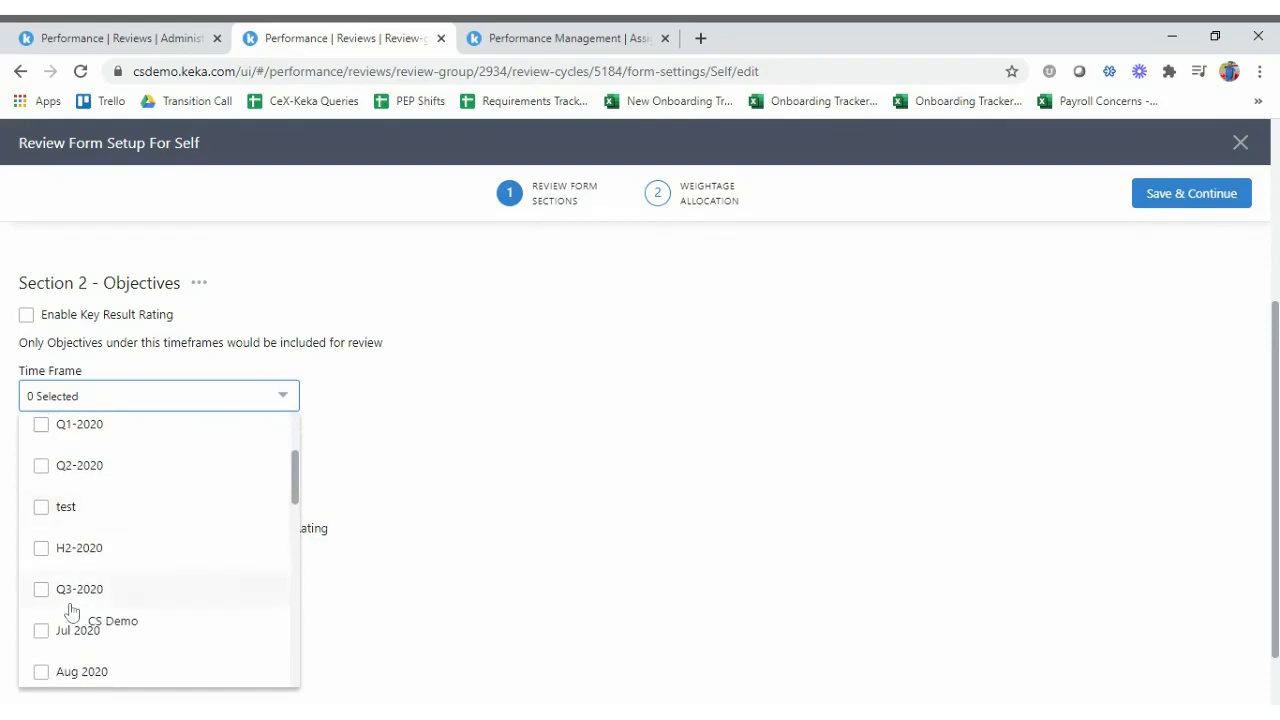
{"action": "scroll", "coordinate": [72, 636], "scroll_direction": "down", "scroll_amount": 1}
{"action": "scroll", "coordinate": [73, 638], "scroll_direction": "down", "scroll_amount": 1}
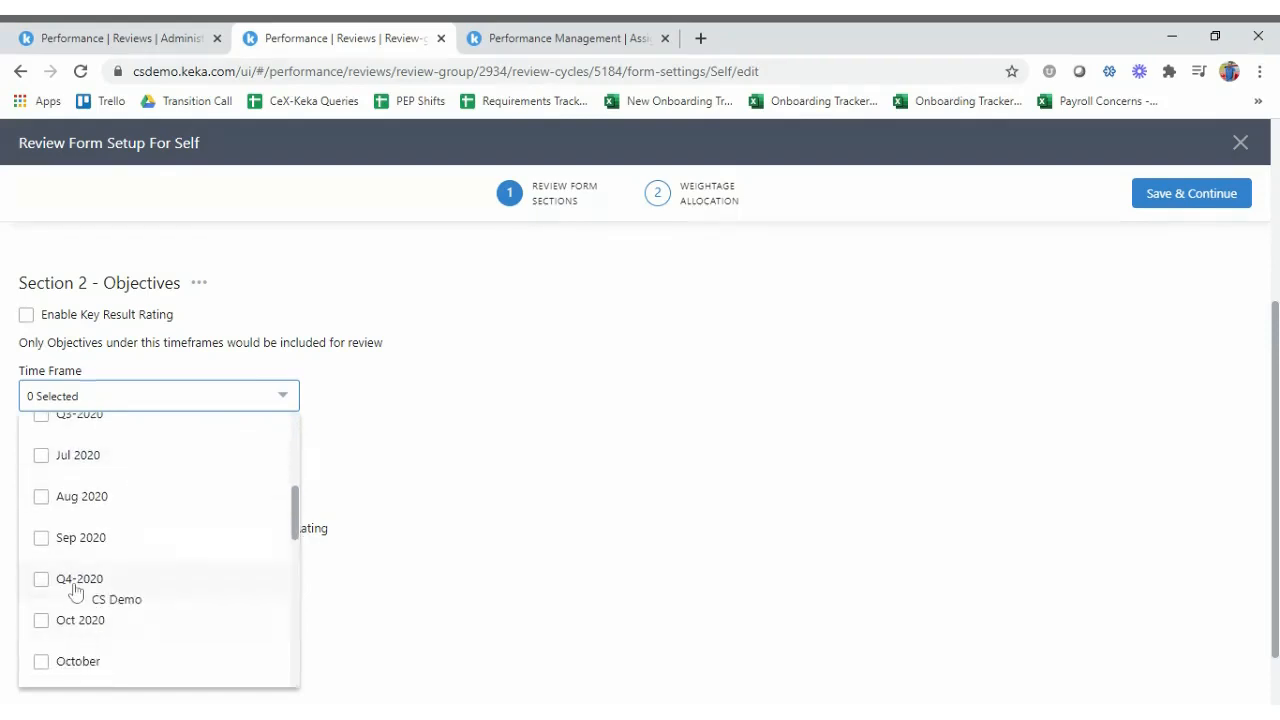
{"action": "left_click", "coordinate": [75, 588]}
{"action": "left_click", "coordinate": [485, 416]}
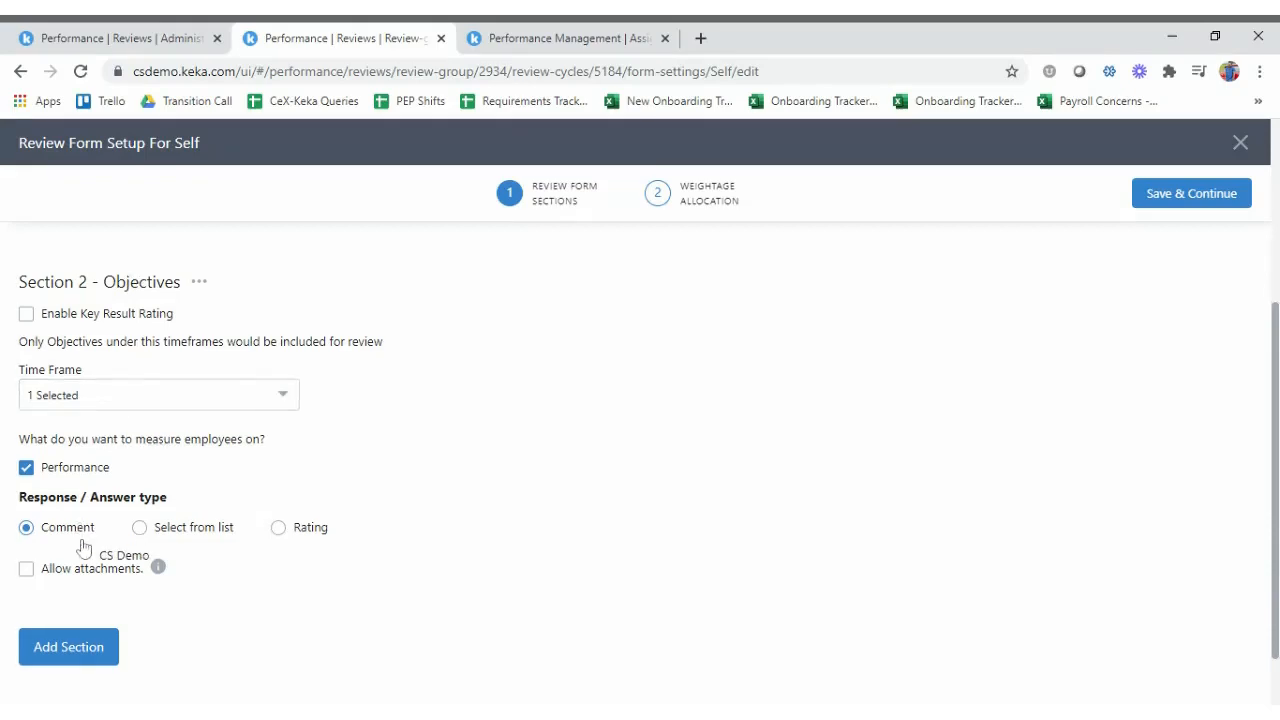
Set the Objectives answer type to Rating, make comments mandatory, show the 'Not Applicable' option and allow attachments.
{"action": "scroll", "coordinate": [95, 545], "scroll_direction": "down", "scroll_amount": 1}
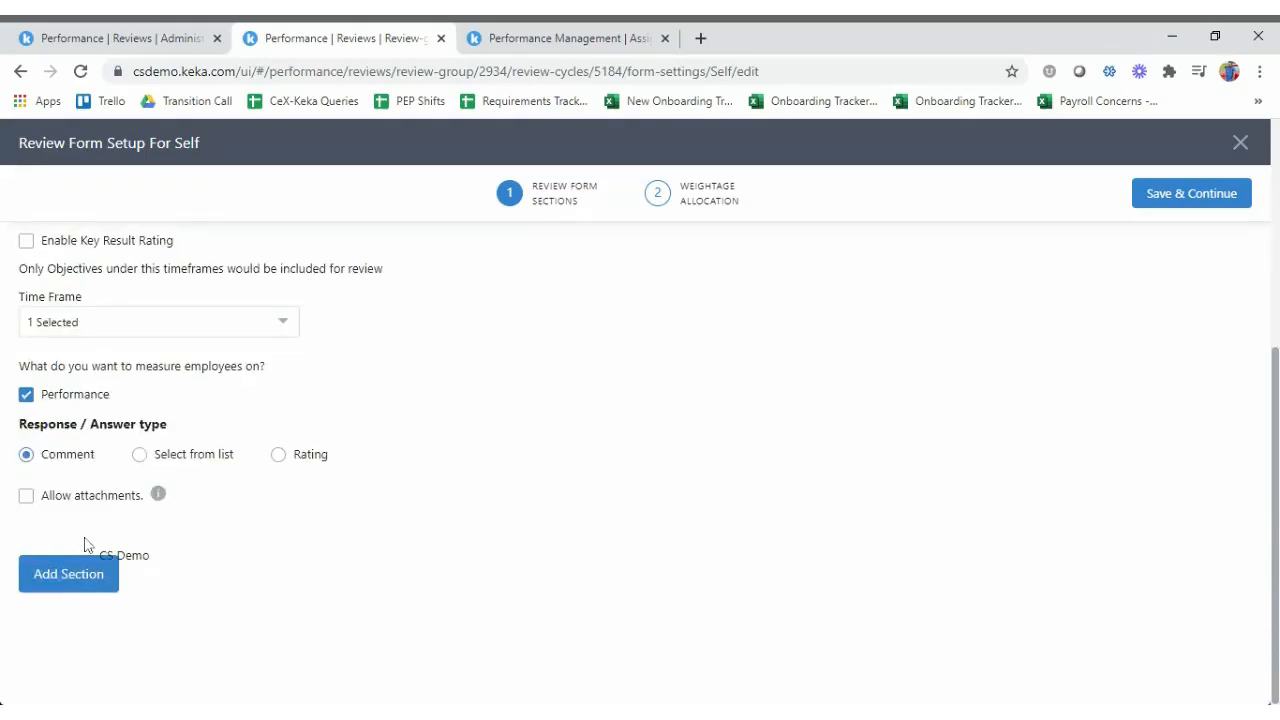
{"action": "left_click", "coordinate": [278, 456]}
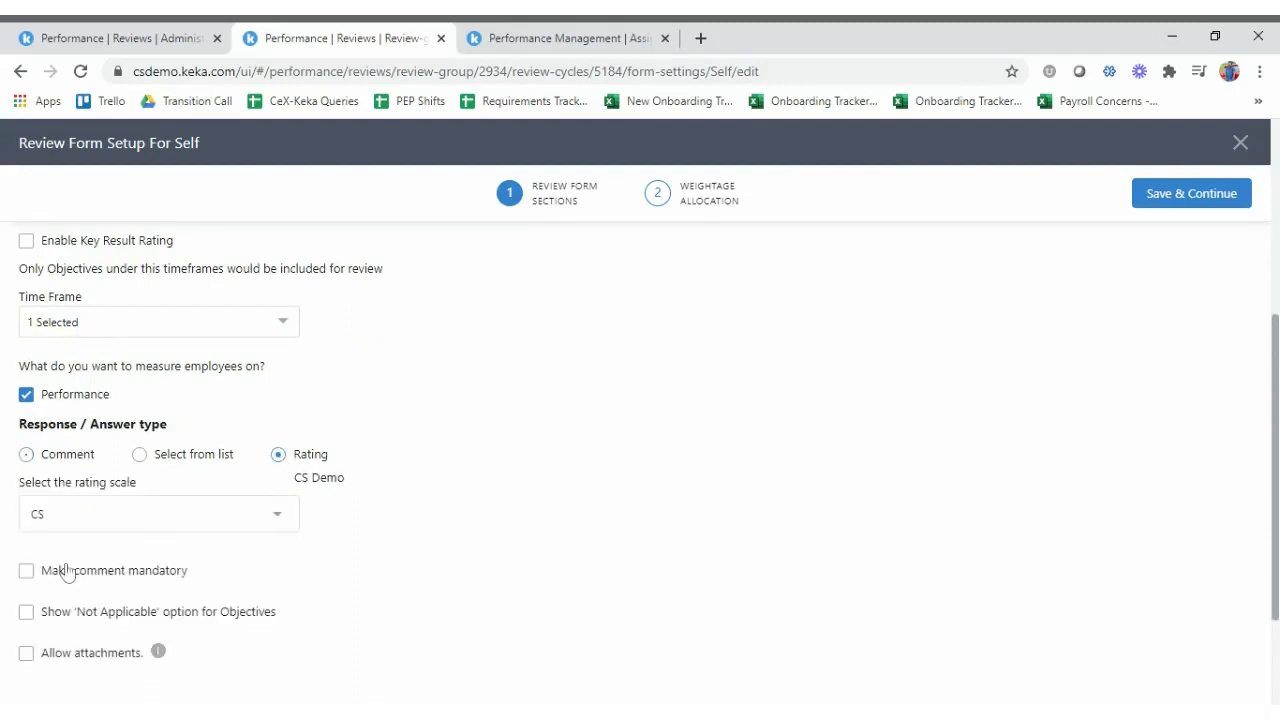
{"action": "left_click", "coordinate": [26, 572]}
{"action": "scroll", "coordinate": [286, 603], "scroll_direction": "down", "scroll_amount": 3}
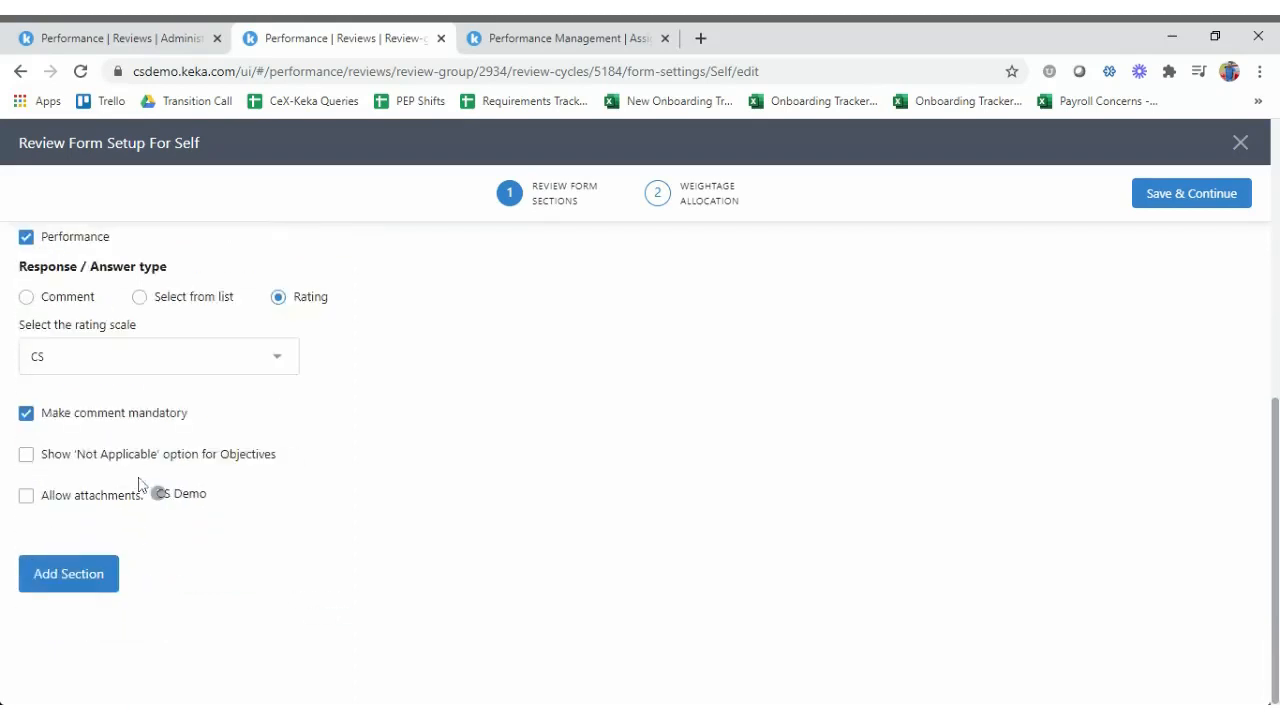
{"action": "left_click", "coordinate": [26, 460]}
{"action": "left_click", "coordinate": [26, 495]}
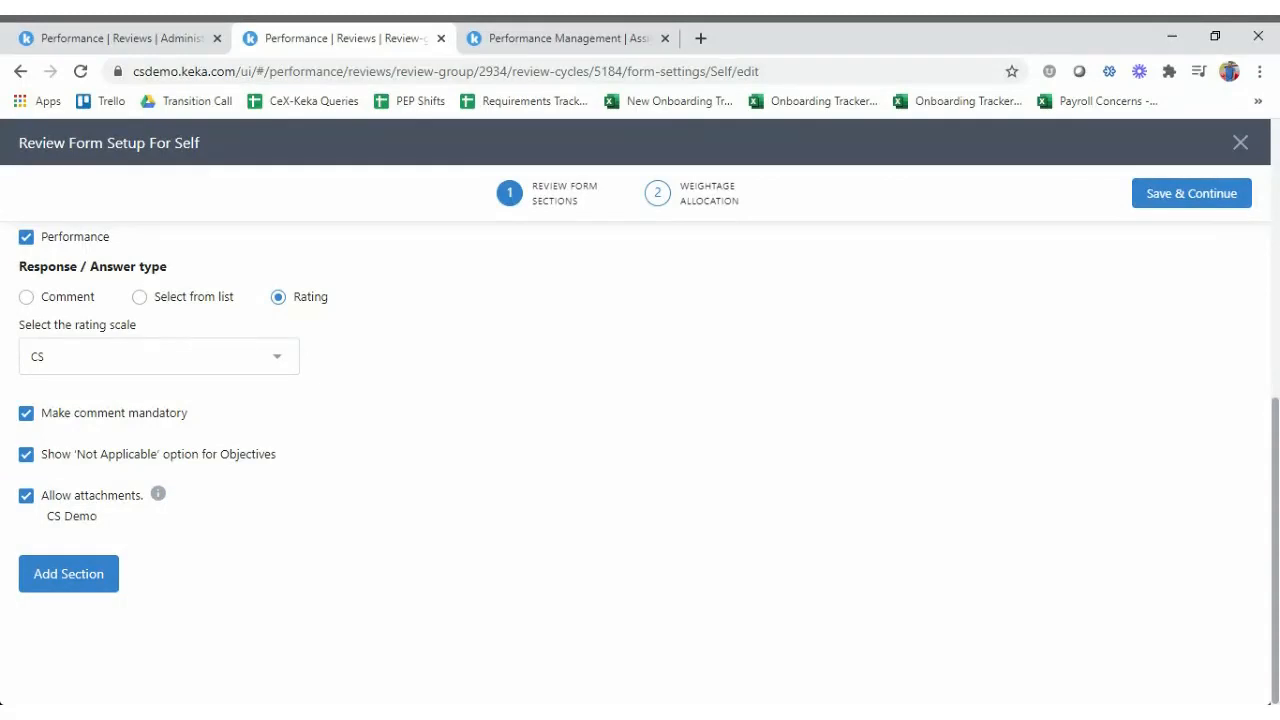
Save the form sections, continue to weightage allocation and set the Objectives weightage to 20%.
{"action": "left_click", "coordinate": [1173, 199]}
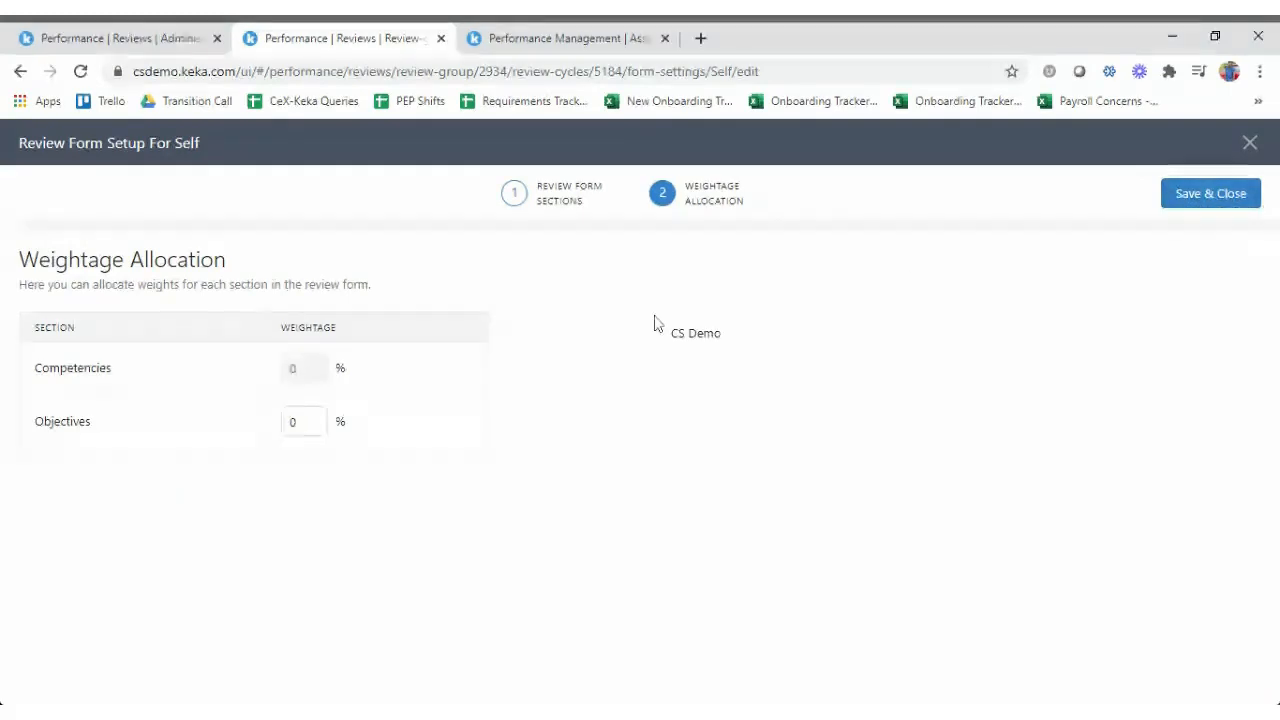
{"action": "left_click", "coordinate": [302, 422]}
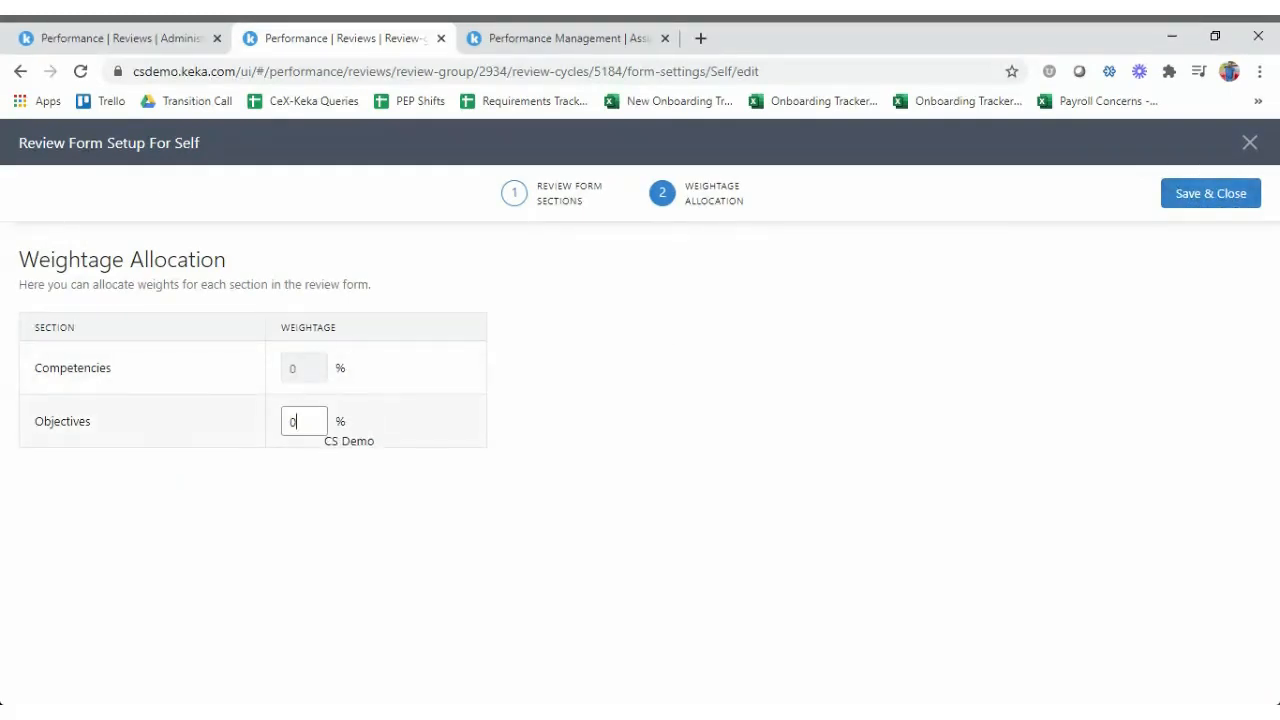
{"action": "key", "text": "BackSpace"}
{"action": "type", "text": "100"}
{"action": "key", "text": "BackSpace"}
{"action": "key", "text": "BackSpace"}
{"action": "key", "text": "BackSpace"}
{"action": "type", "text": "20"}
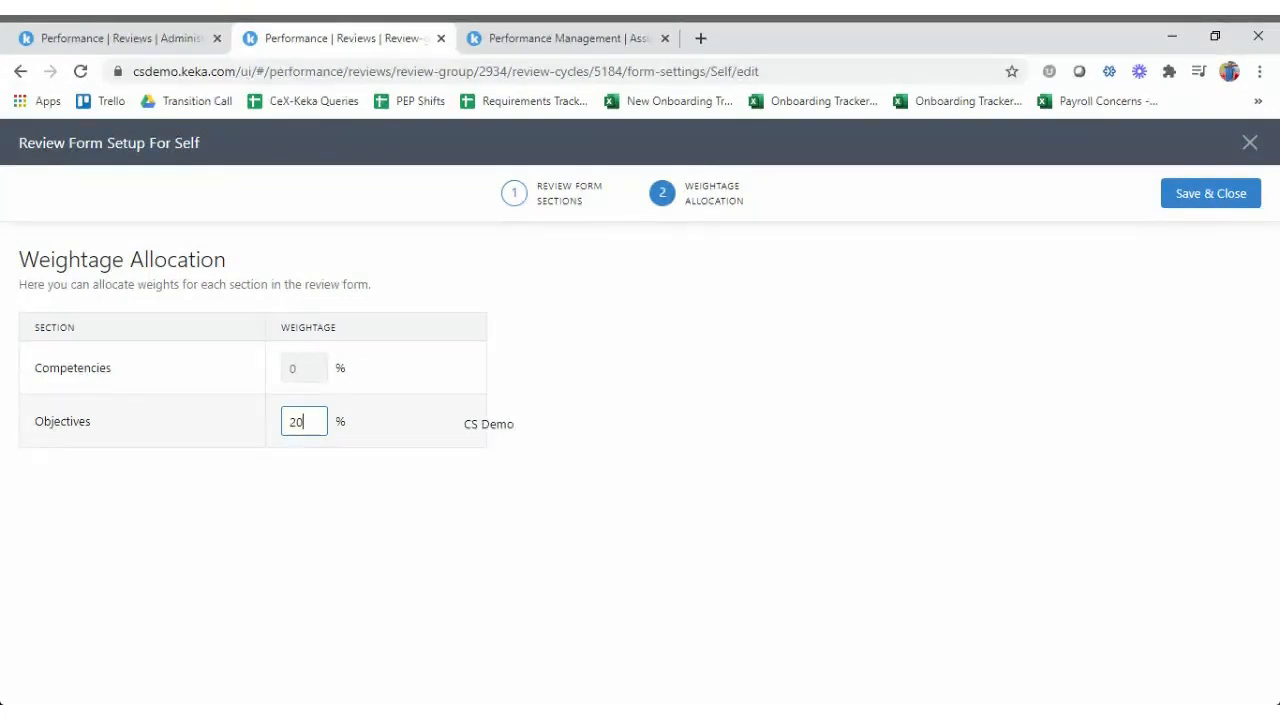
Set the Objectives weightage of the Self review form to 100%, and save and close the form.
{"action": "left_click", "coordinate": [1192, 201]}
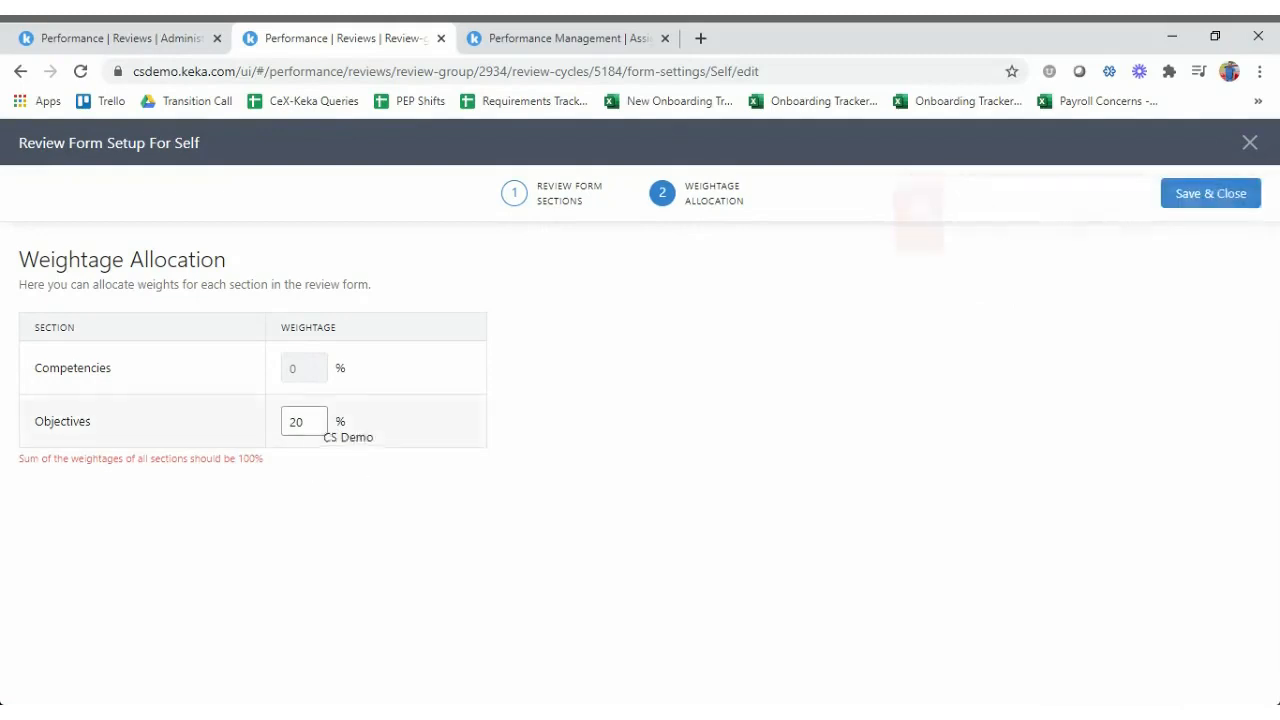
{"action": "left_click", "coordinate": [314, 421]}
{"action": "key", "text": "BackSpace"}
{"action": "key", "text": "BackSpace"}
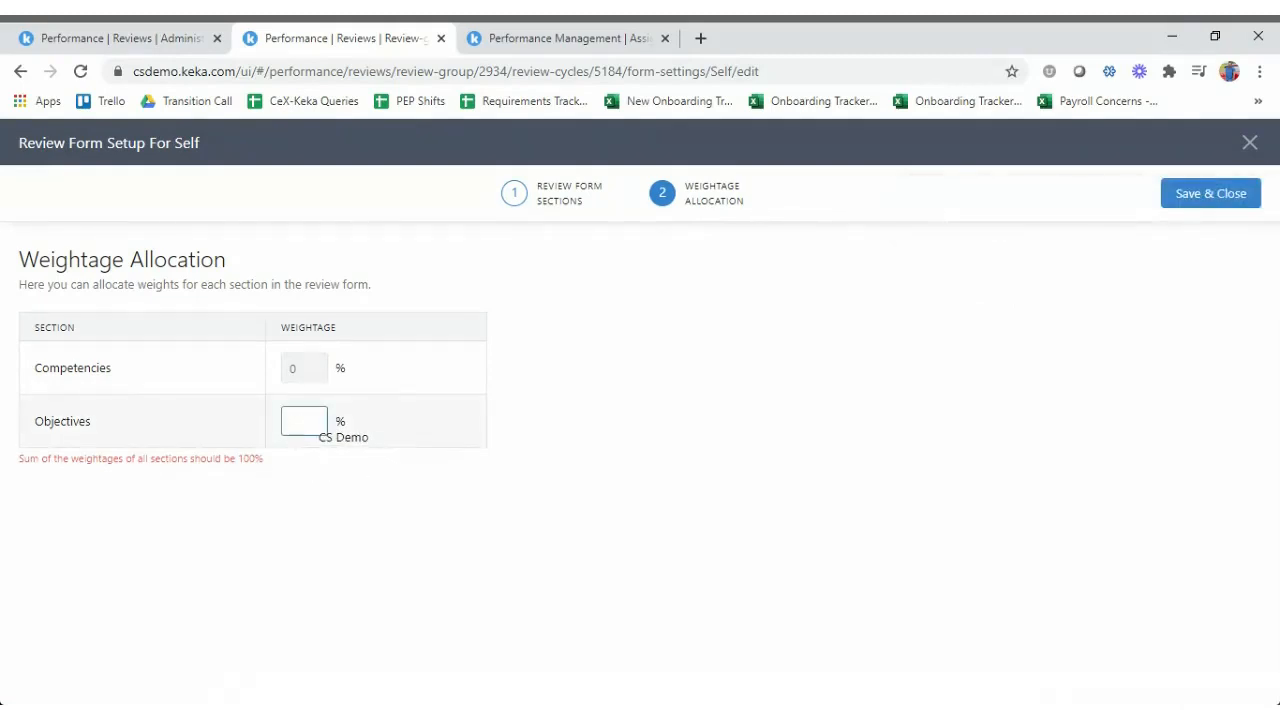
{"action": "type", "text": "100"}
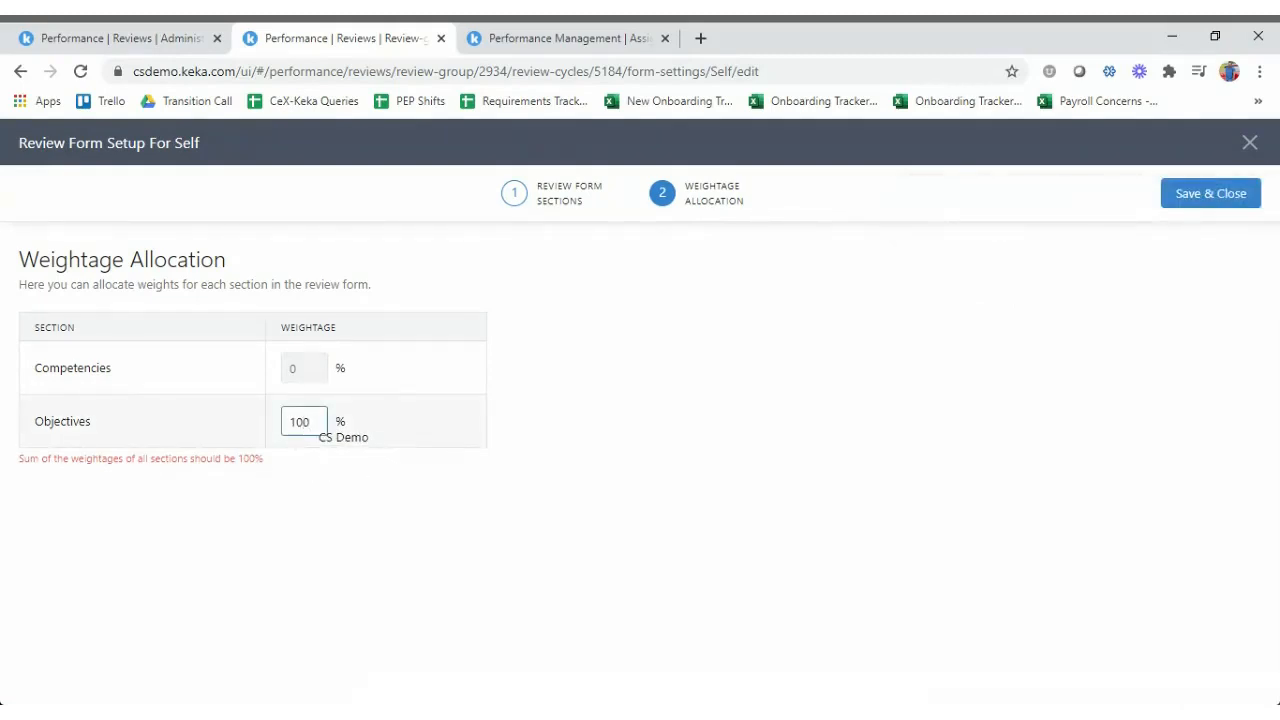
{"action": "left_click", "coordinate": [1196, 200]}
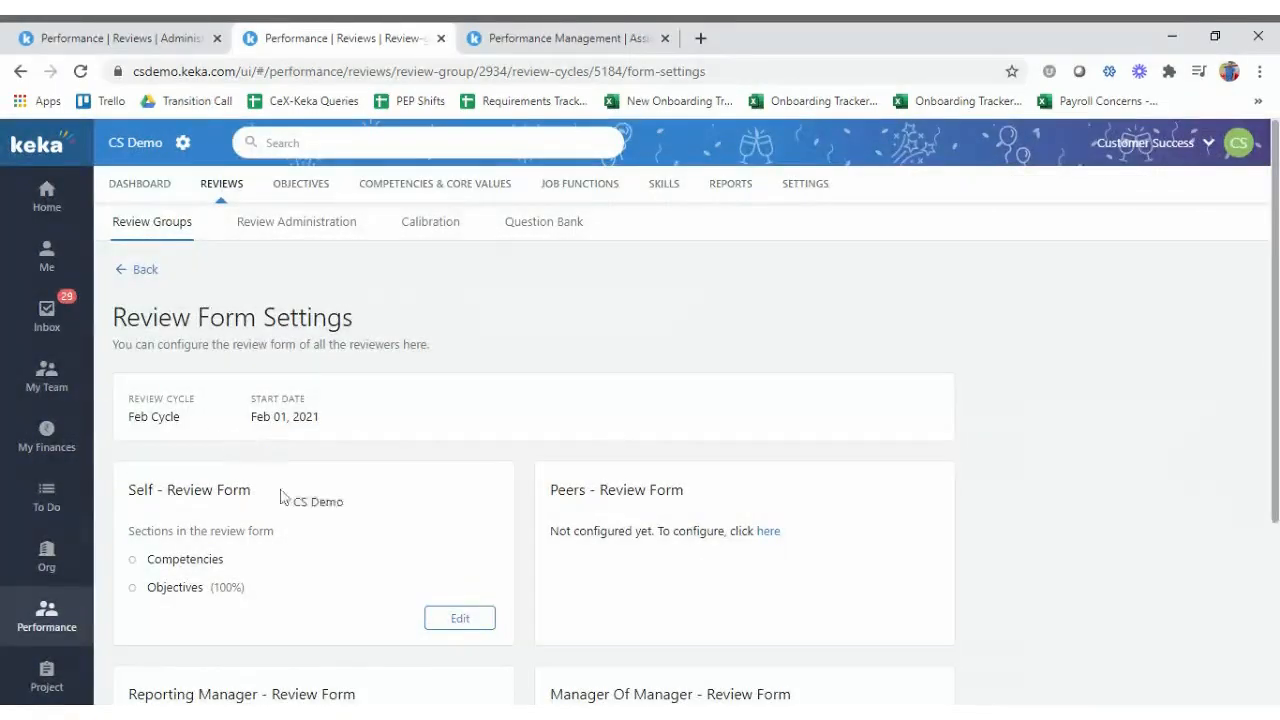
Add a Competencies section to the Peers review form, keeping the default Comment answer type, and save and close the form.
{"action": "scroll", "coordinate": [290, 500], "scroll_direction": "down", "scroll_amount": 3}
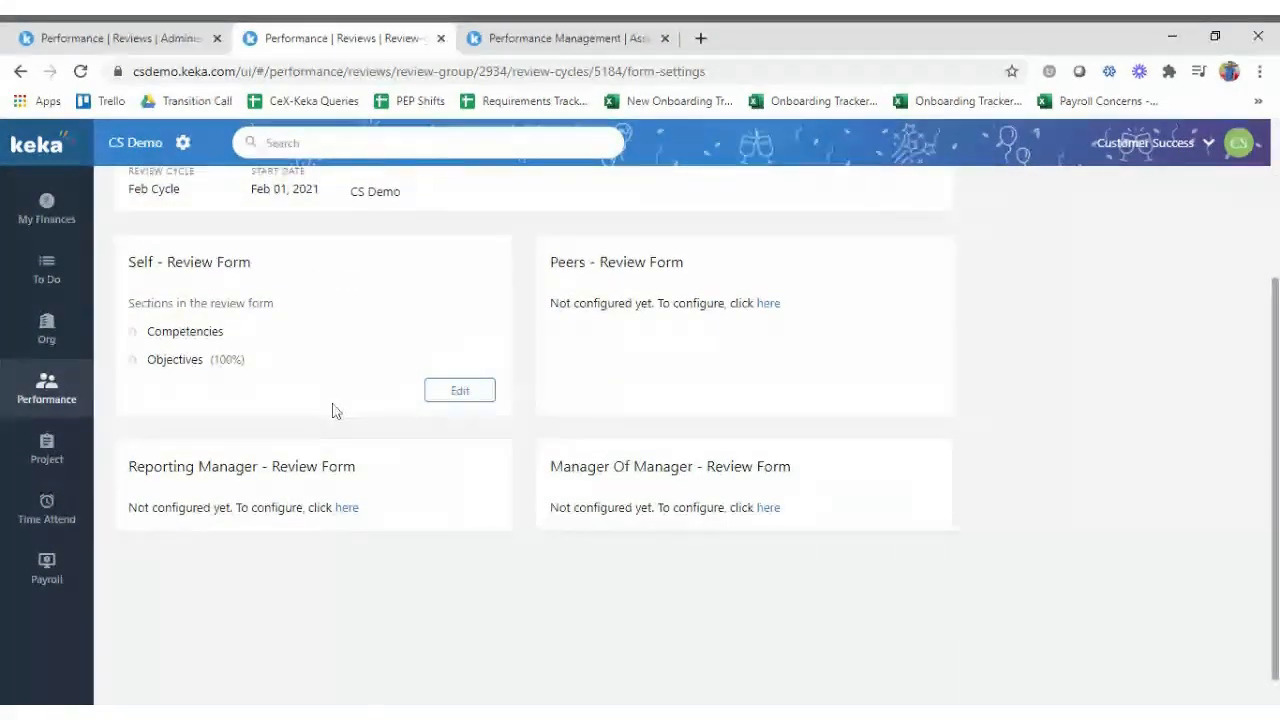
{"action": "scroll", "coordinate": [335, 411], "scroll_direction": "up", "scroll_amount": 1}
{"action": "scroll", "coordinate": [335, 411], "scroll_direction": "down", "scroll_amount": 1}
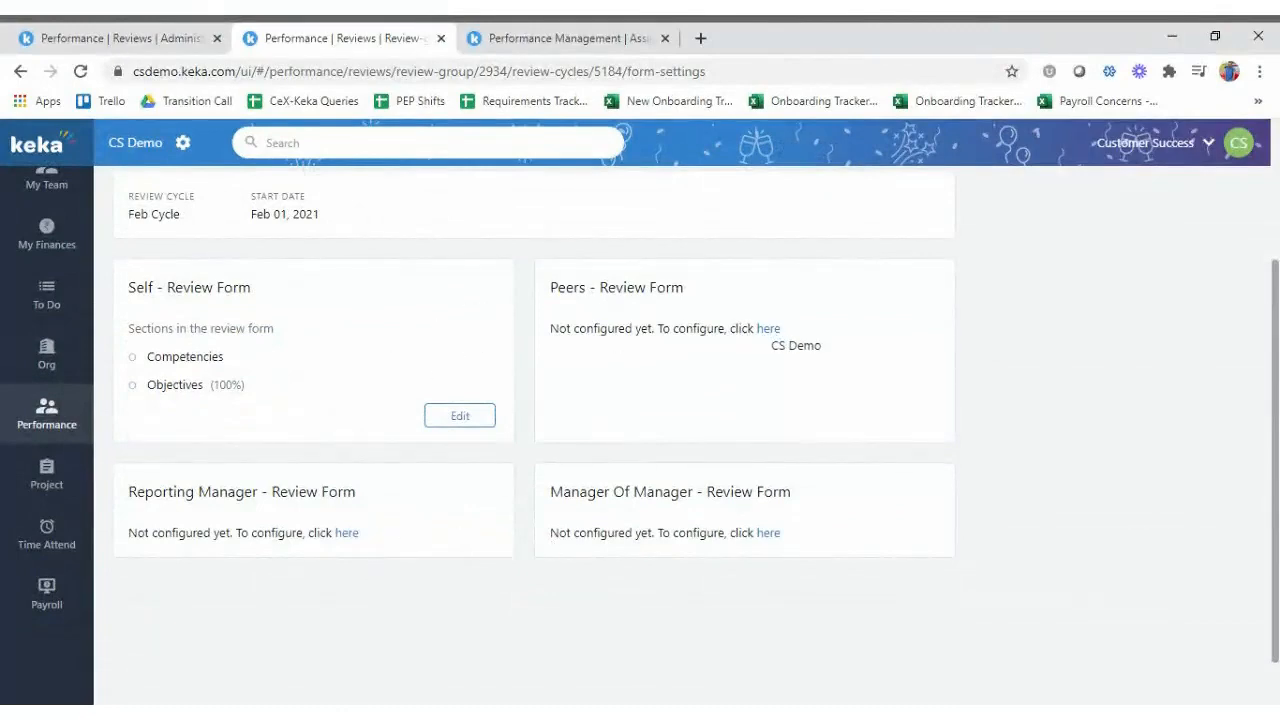
{"action": "left_click", "coordinate": [768, 328]}
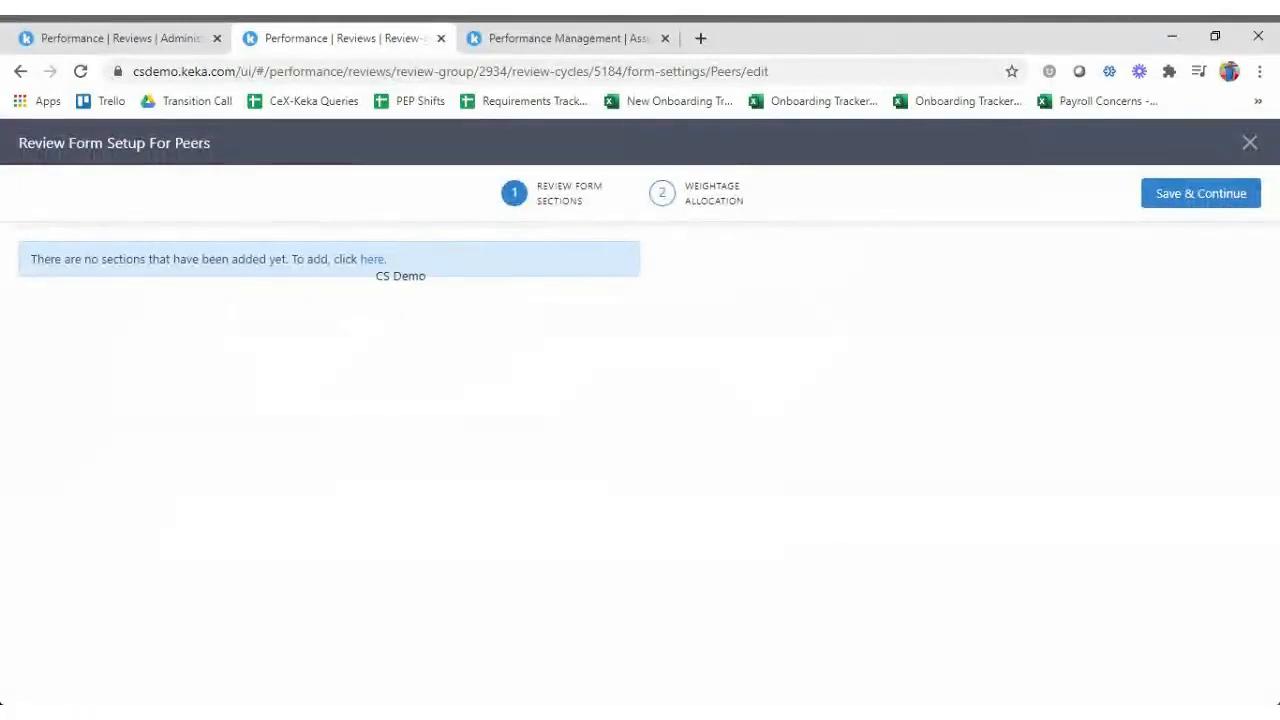
{"action": "left_click", "coordinate": [371, 261]}
{"action": "left_click", "coordinate": [392, 252]}
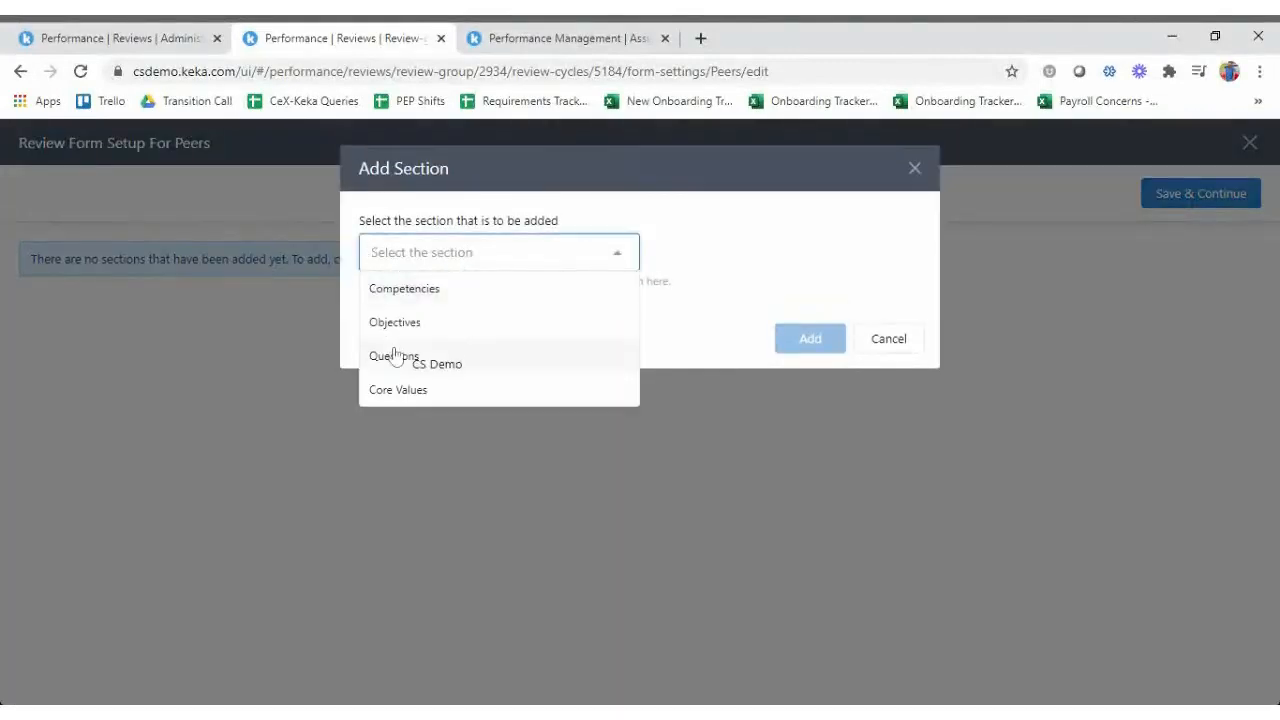
{"action": "left_click", "coordinate": [403, 289]}
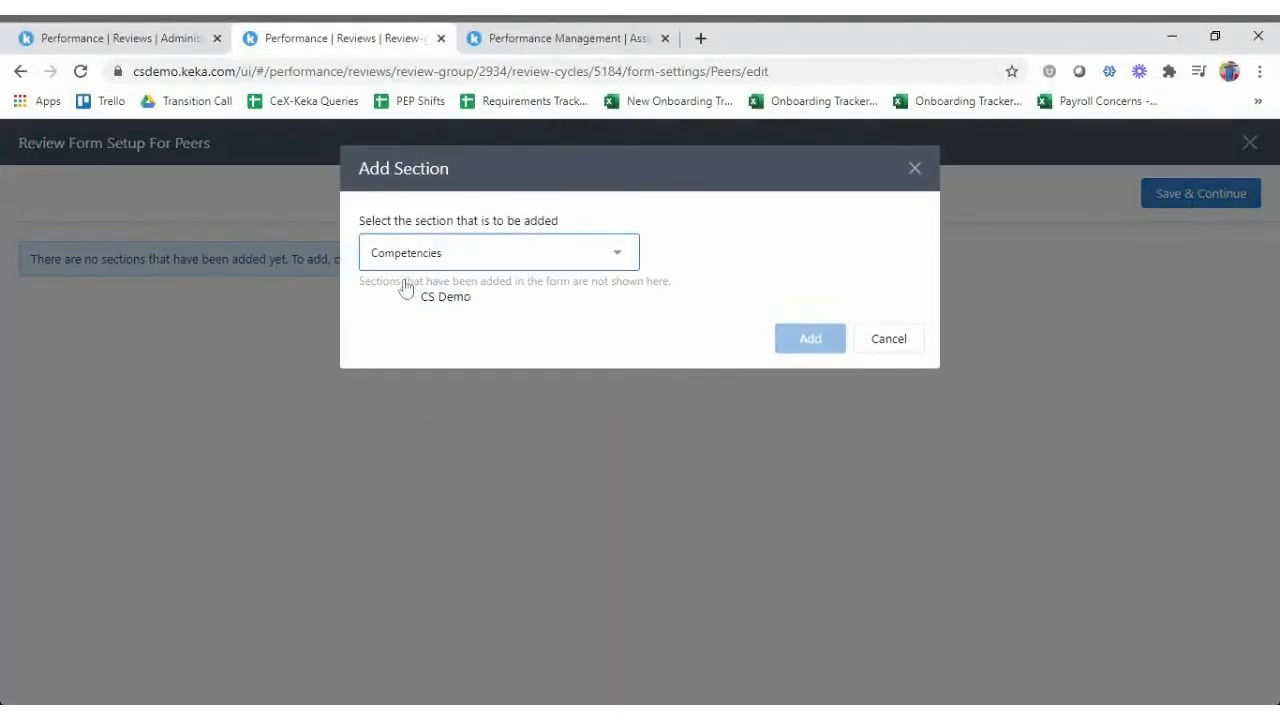
{"action": "left_click", "coordinate": [808, 339]}
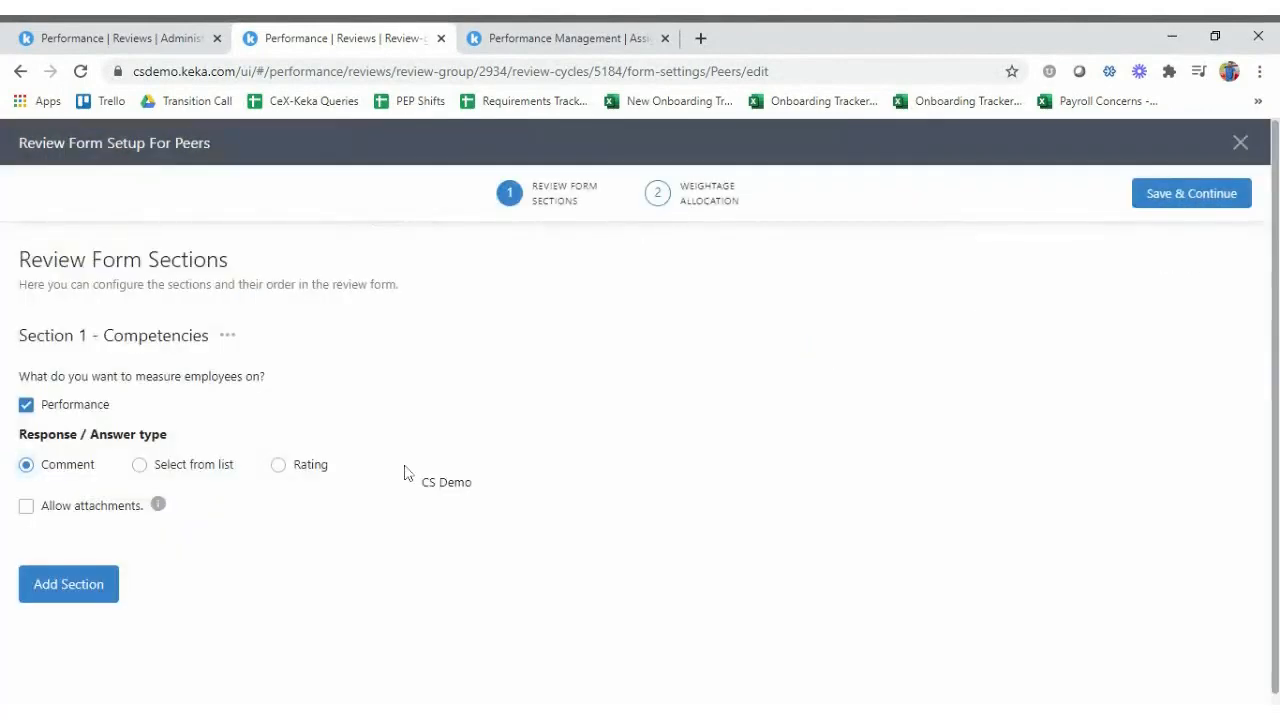
{"action": "left_click", "coordinate": [1165, 195]}
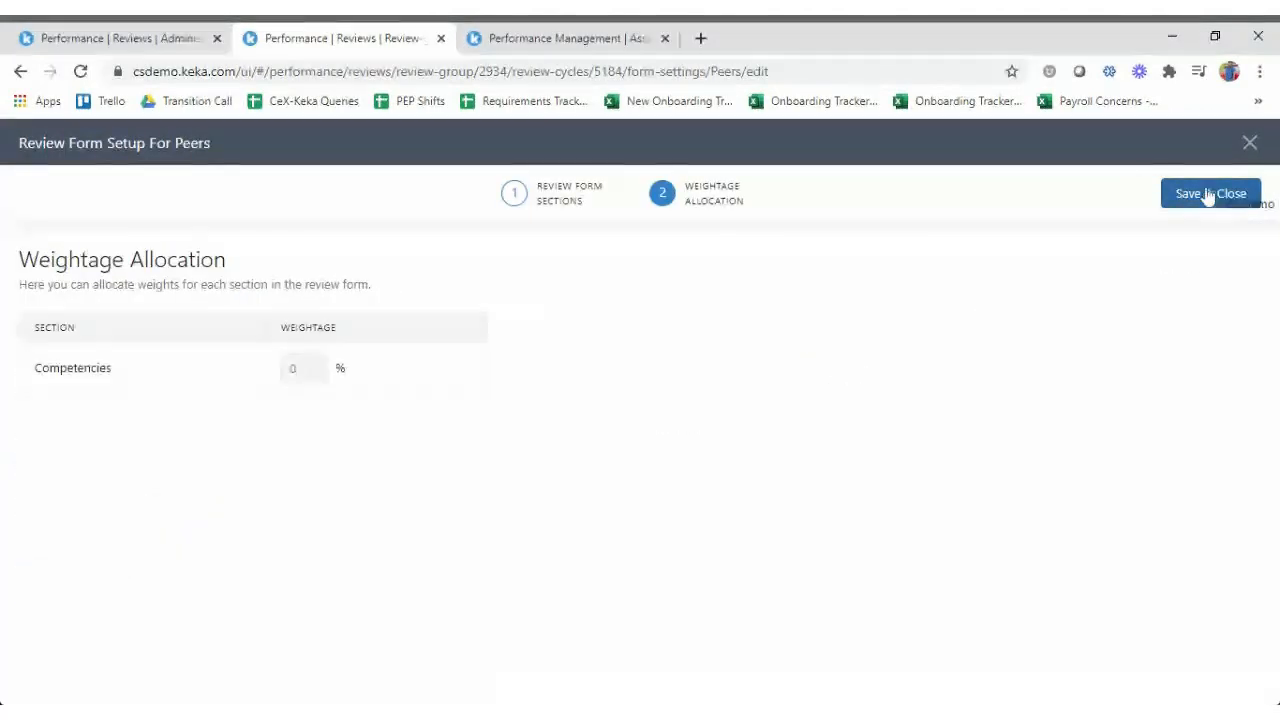
{"action": "left_click", "coordinate": [1192, 200]}
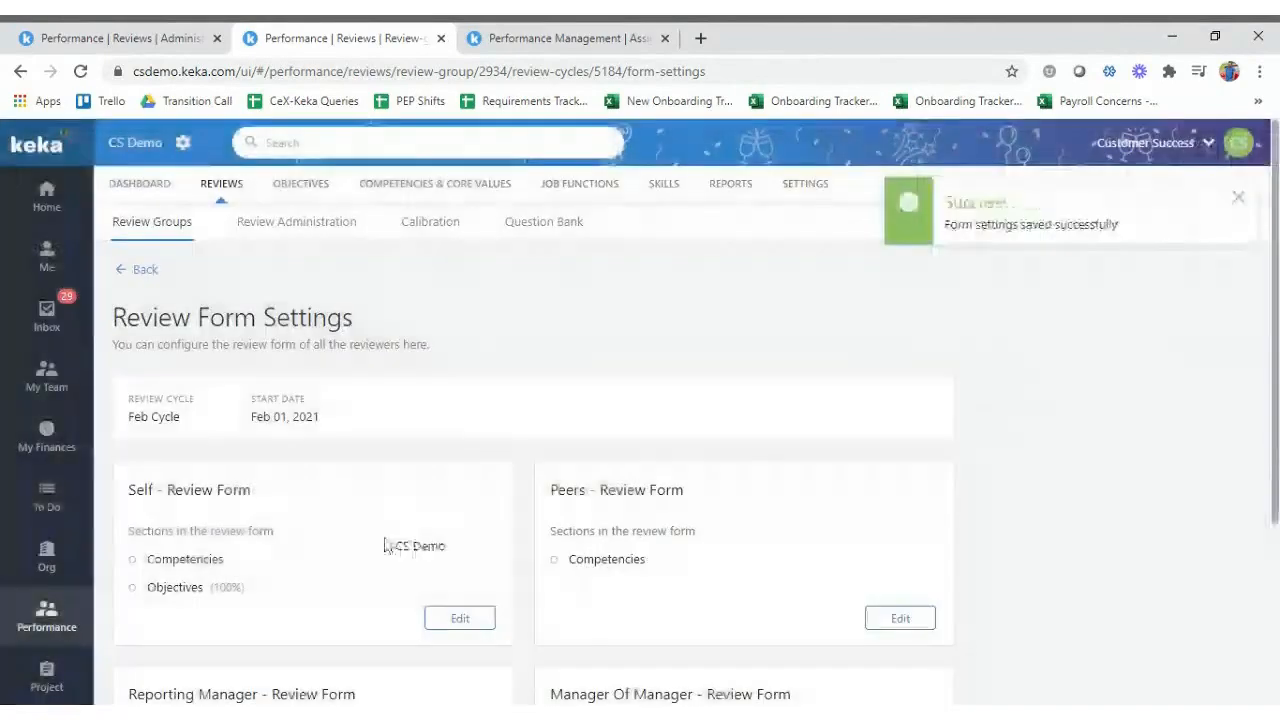
Configure the Reporting Manager review form with a Competencies section using the default Comment answer type, and save and close it.
{"action": "left_click", "coordinate": [343, 479]}
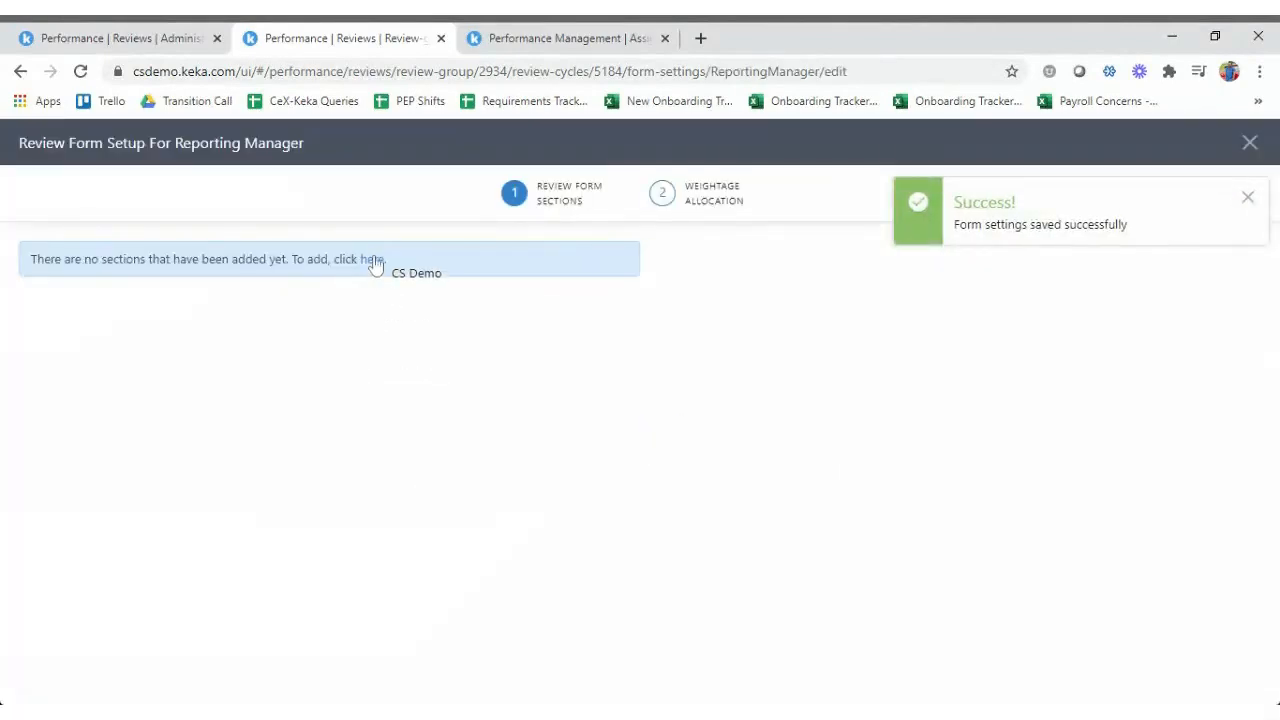
{"action": "left_click", "coordinate": [373, 262]}
{"action": "left_click", "coordinate": [366, 265]}
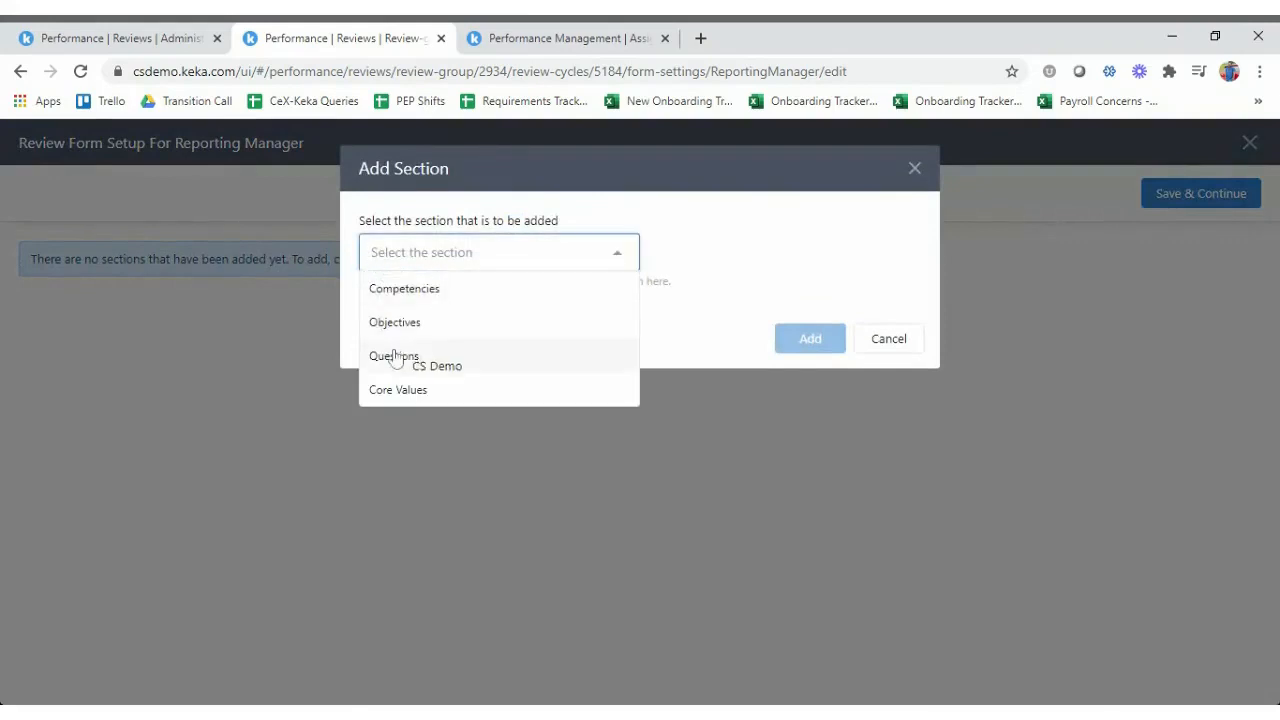
{"action": "left_click", "coordinate": [417, 292]}
{"action": "left_click", "coordinate": [791, 338]}
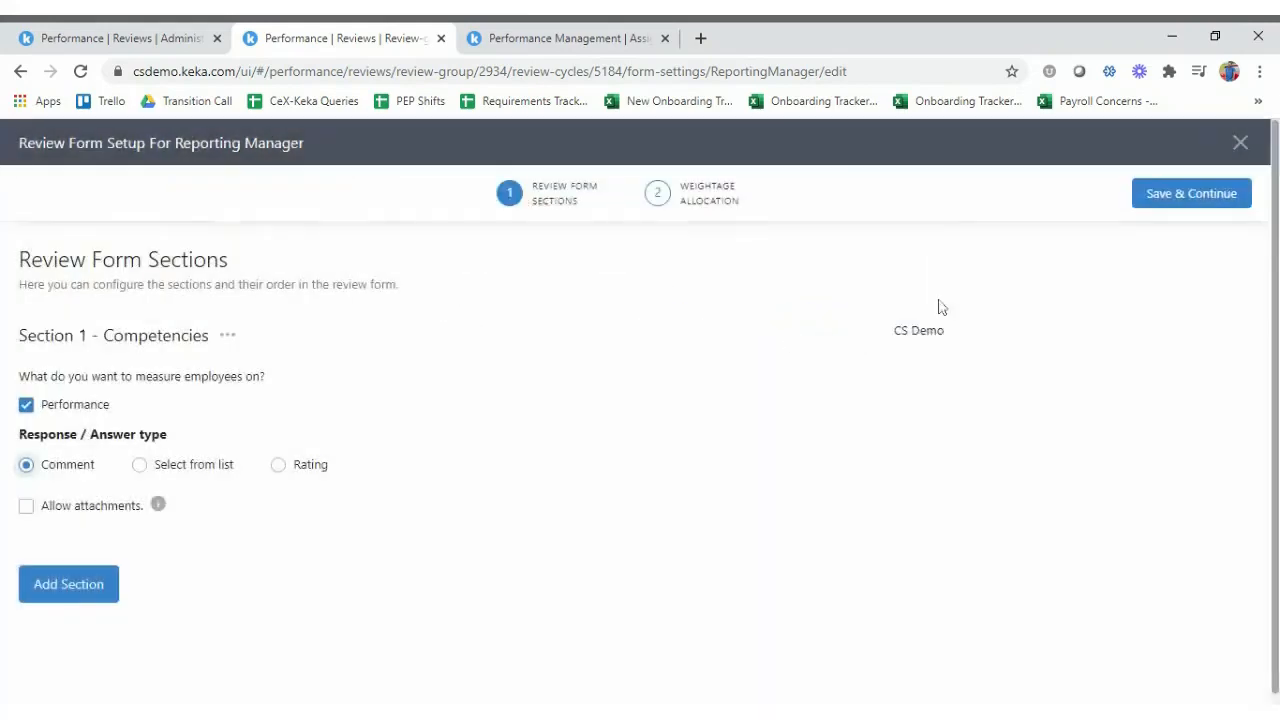
{"action": "left_click", "coordinate": [1182, 198]}
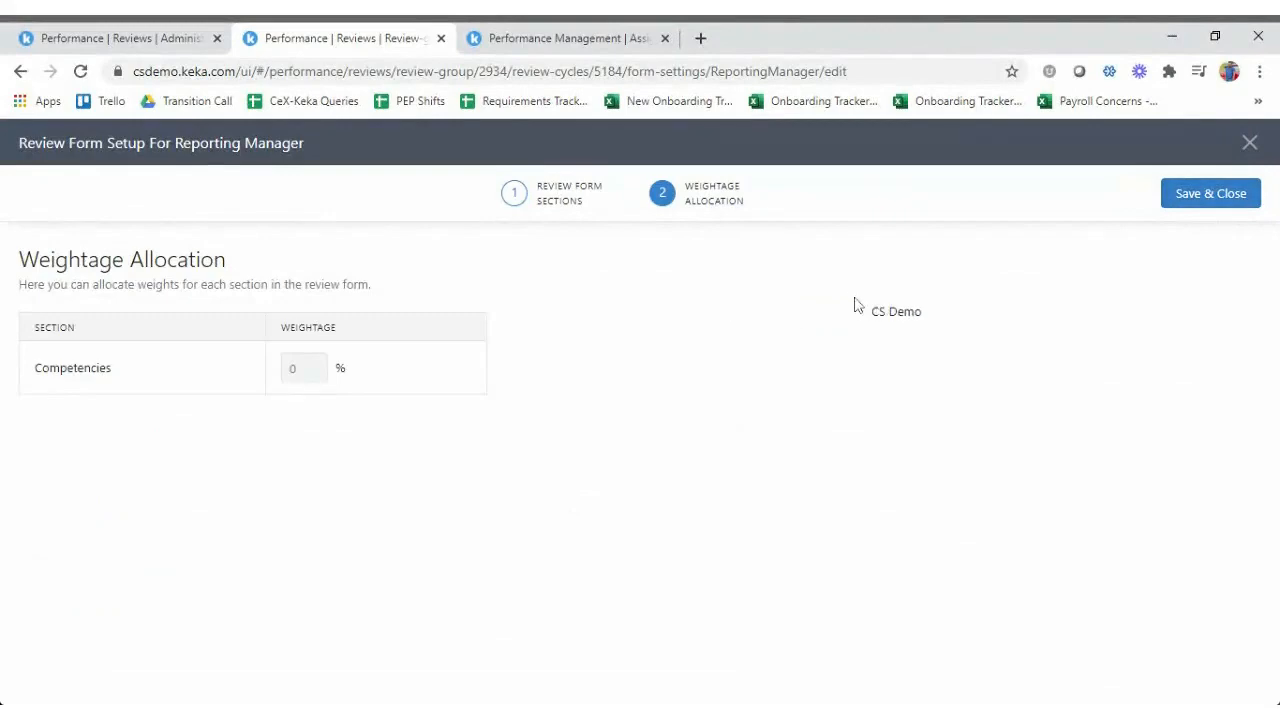
{"action": "left_click", "coordinate": [1209, 194]}
Configure the Manager Of Manager review form with a Competencies section using the default Comment answer type, and save and close it.
{"action": "scroll", "coordinate": [457, 529], "scroll_direction": "down", "scroll_amount": 3}
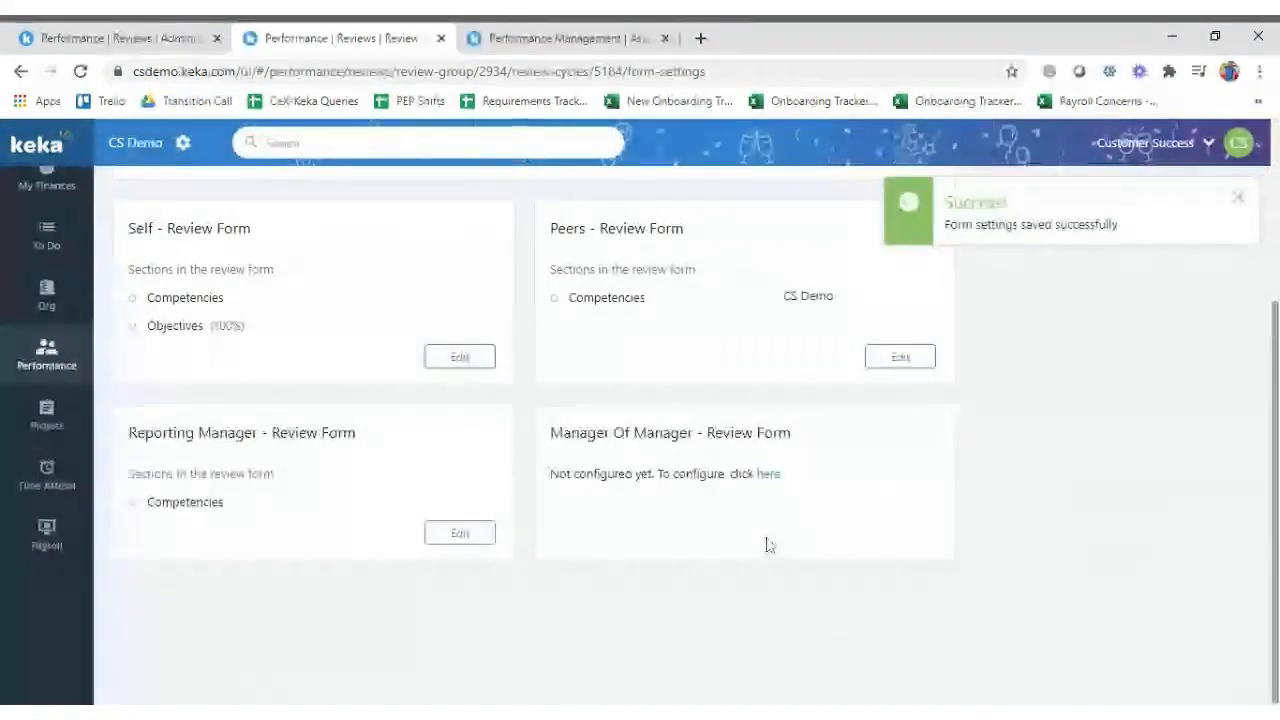
{"action": "left_click", "coordinate": [770, 476]}
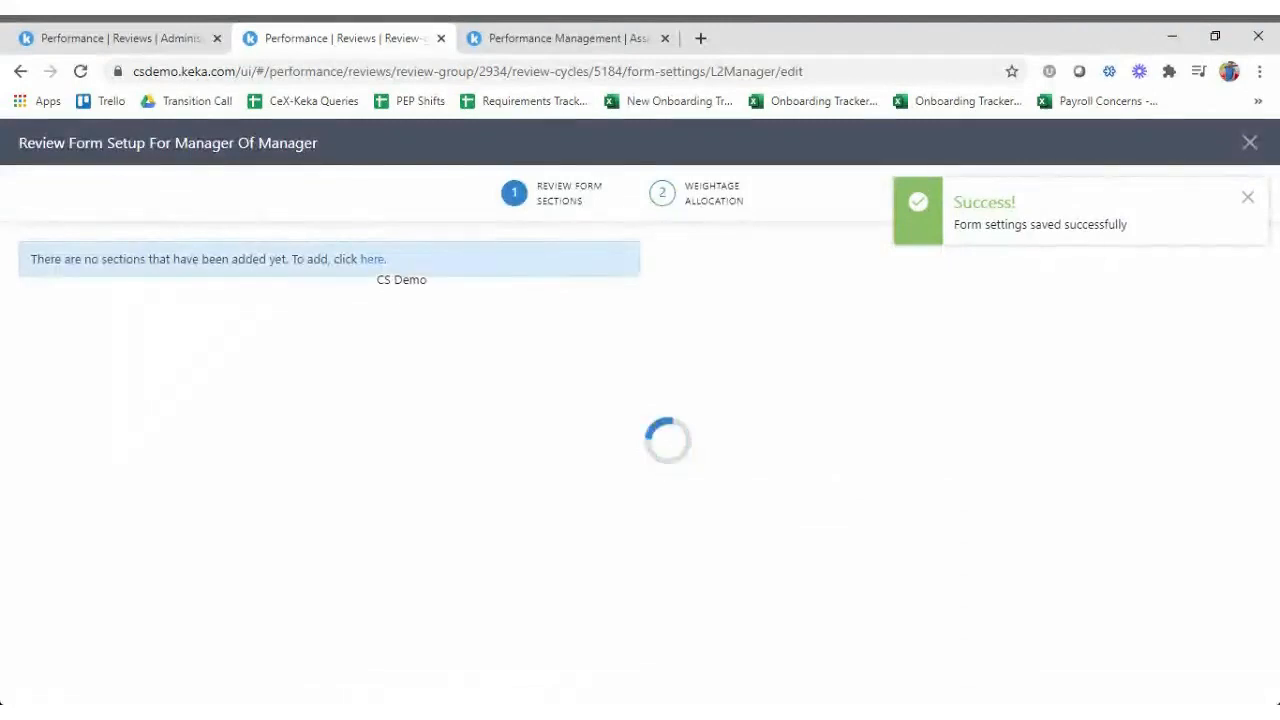
{"action": "left_click", "coordinate": [372, 262]}
{"action": "left_click", "coordinate": [422, 253]}
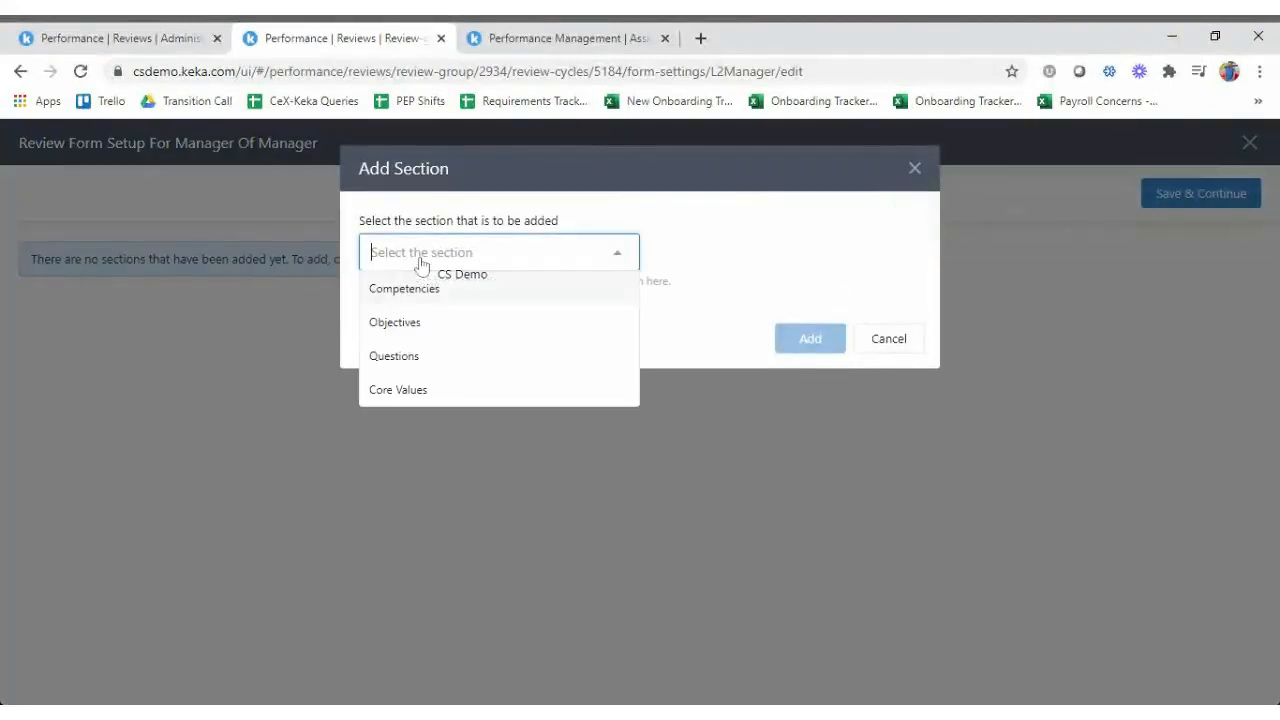
{"action": "left_click", "coordinate": [413, 287]}
{"action": "left_click", "coordinate": [790, 339]}
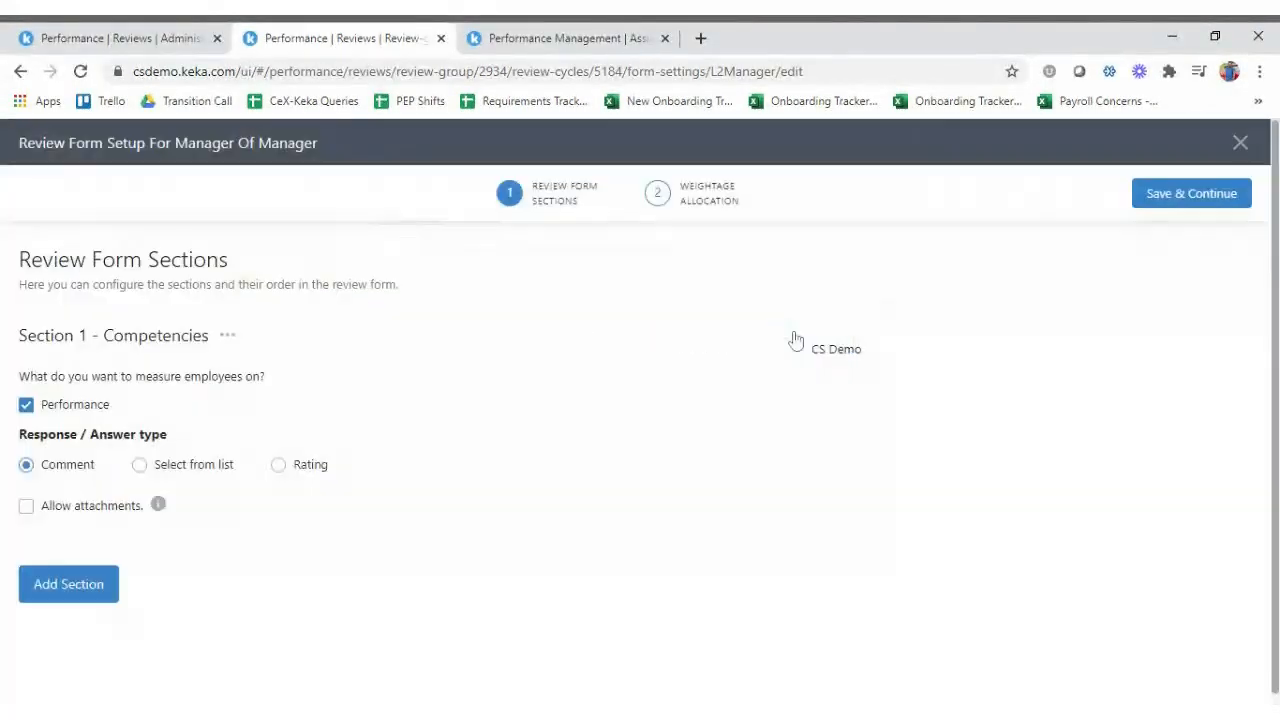
{"action": "left_click", "coordinate": [1190, 194]}
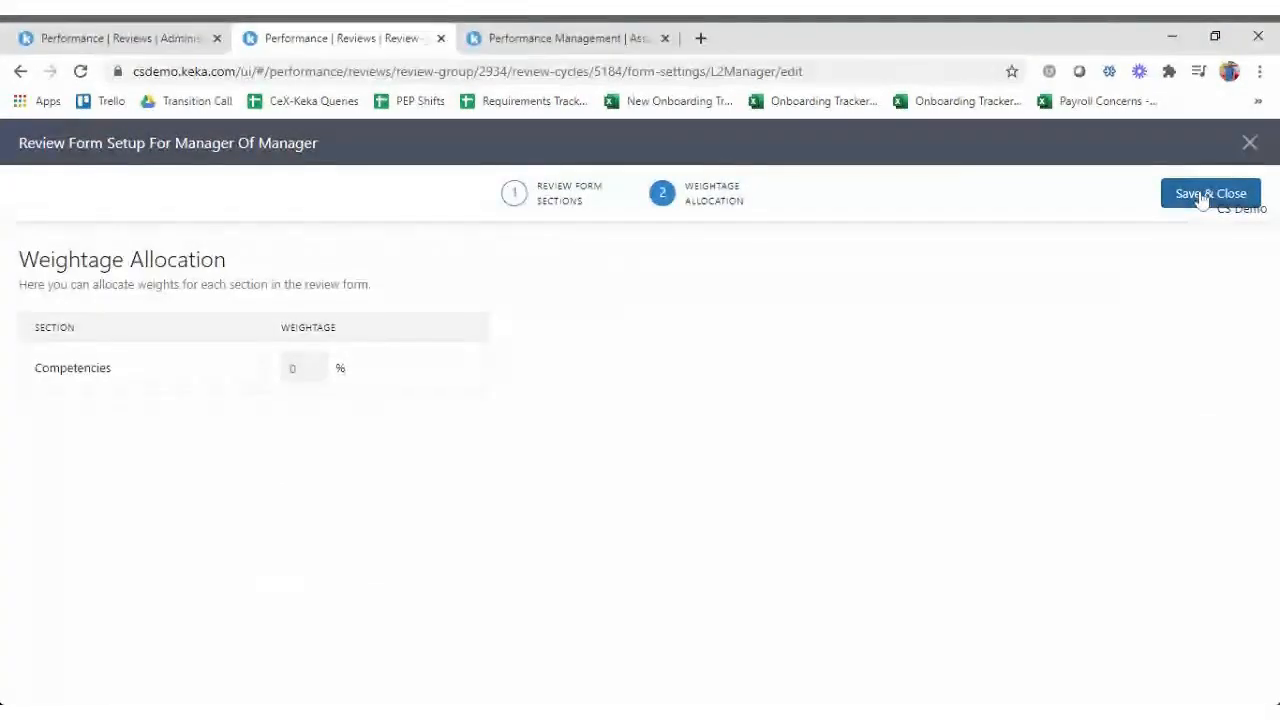
{"action": "left_click", "coordinate": [1203, 196]}
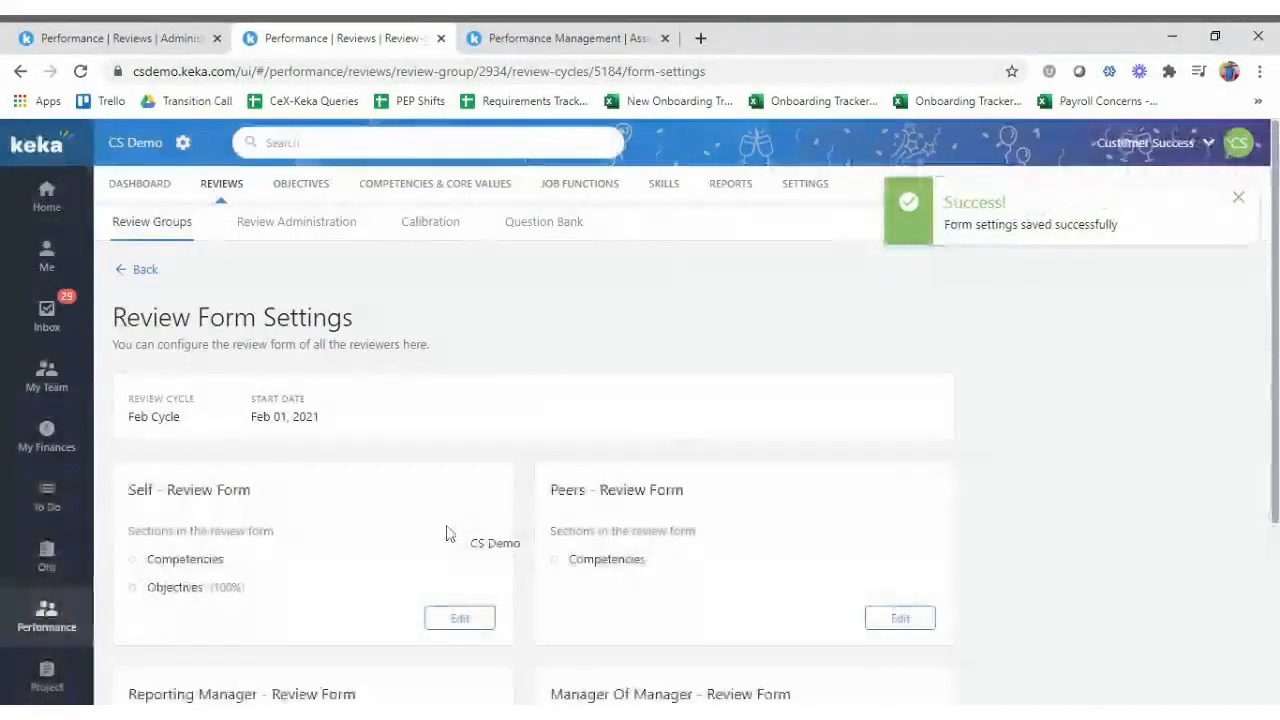
Look over the four configured review forms and return to the HR Department group's review cycles.
{"action": "scroll", "coordinate": [404, 533], "scroll_direction": "down", "scroll_amount": 3}
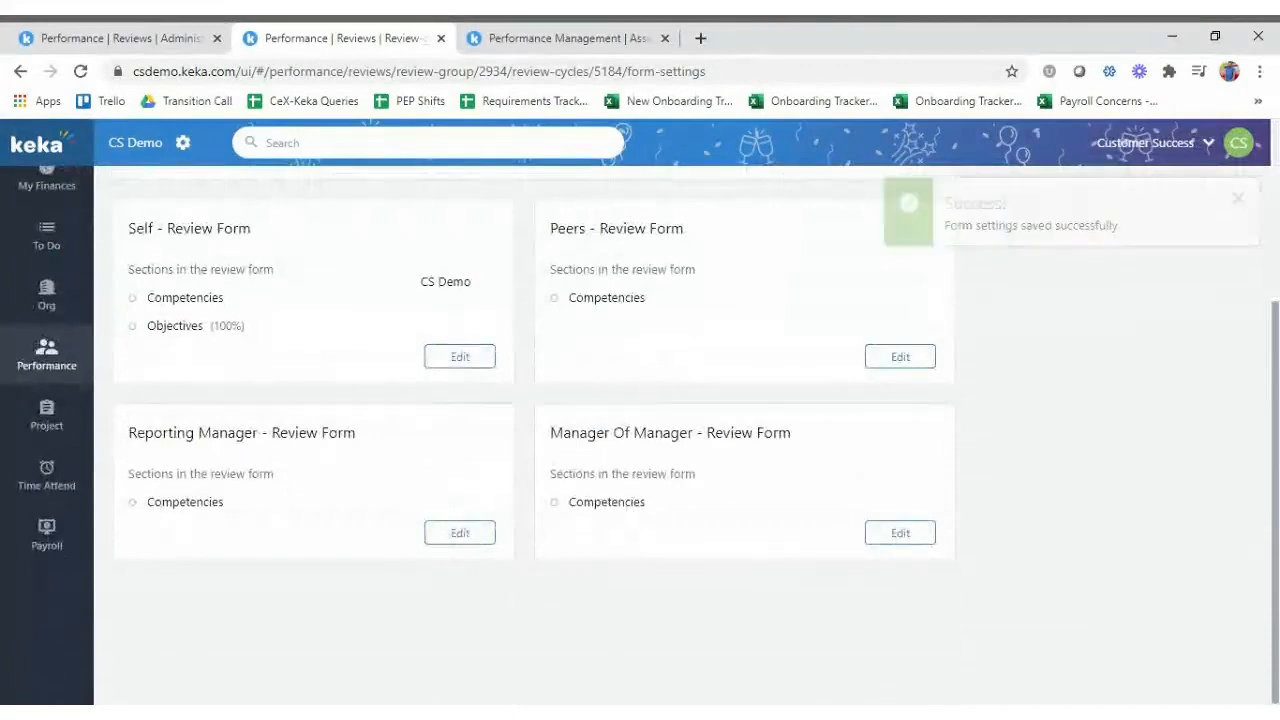
{"action": "scroll", "coordinate": [384, 518], "scroll_direction": "up", "scroll_amount": 4}
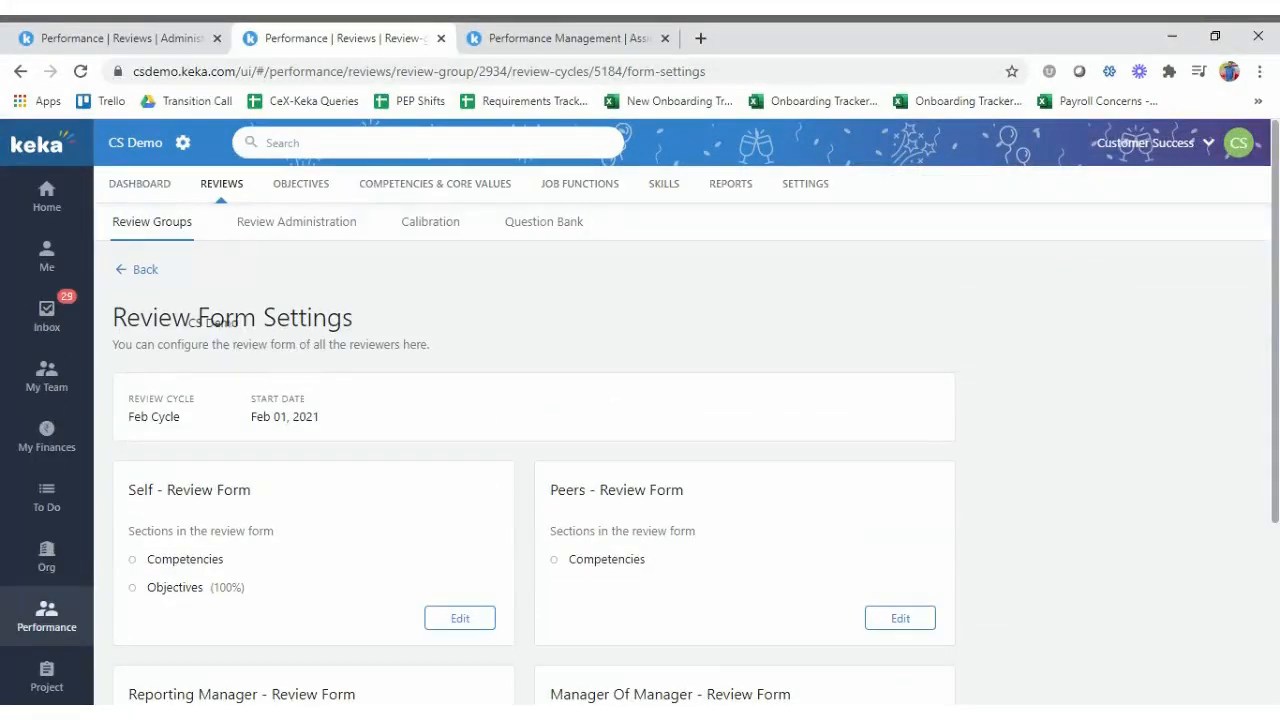
{"action": "left_click", "coordinate": [145, 270]}
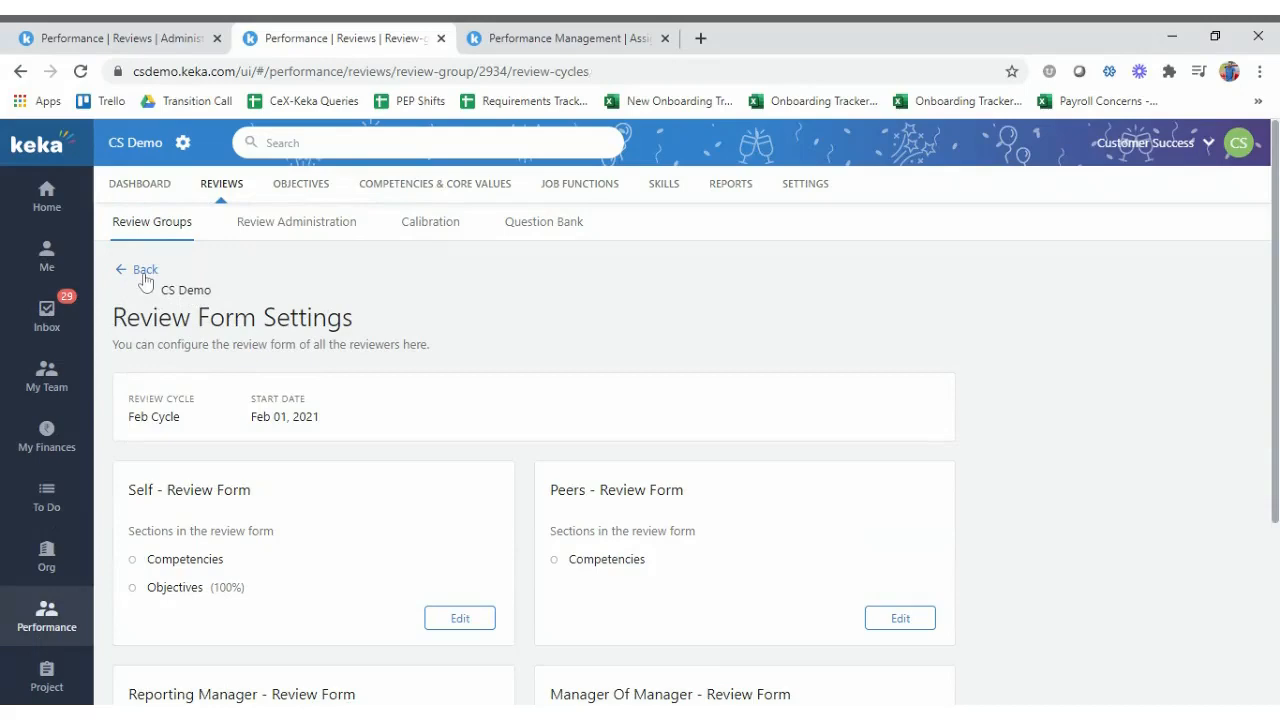
{"action": "scroll", "coordinate": [445, 462], "scroll_direction": "down", "scroll_amount": 1}
{"action": "scroll", "coordinate": [450, 464], "scroll_direction": "down", "scroll_amount": 2}
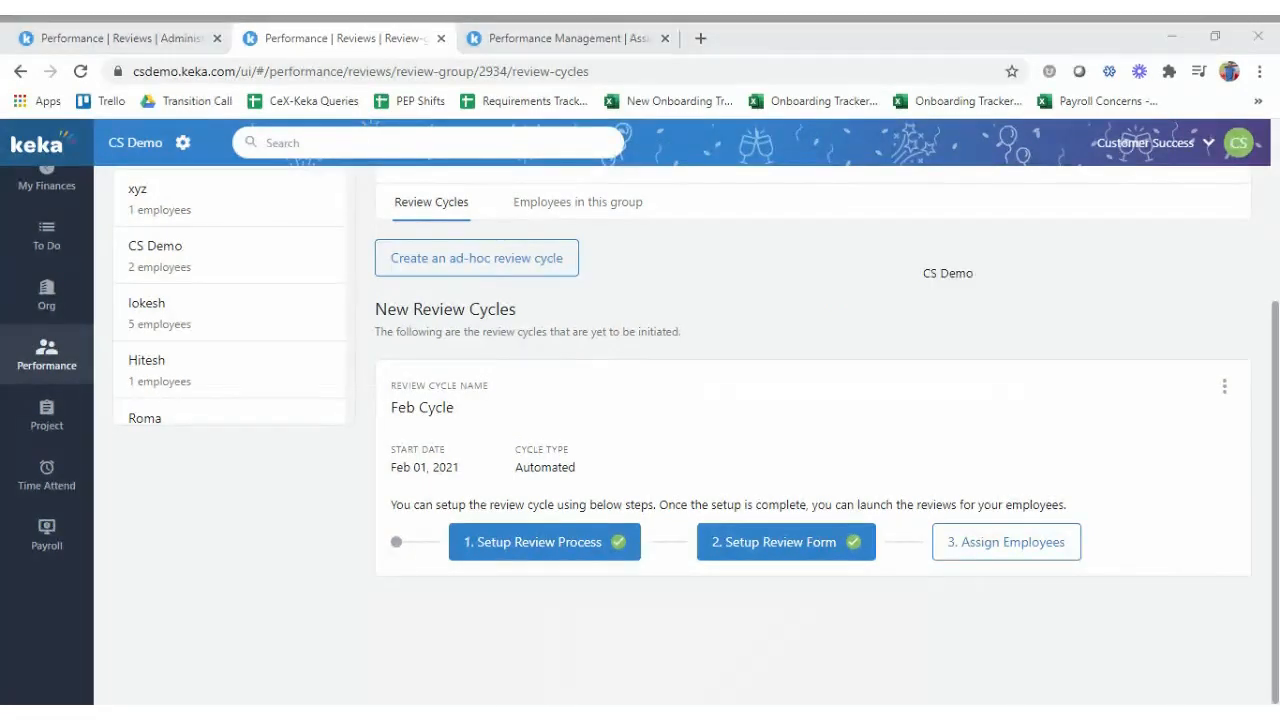
{"action": "left_click", "coordinate": [982, 376]}
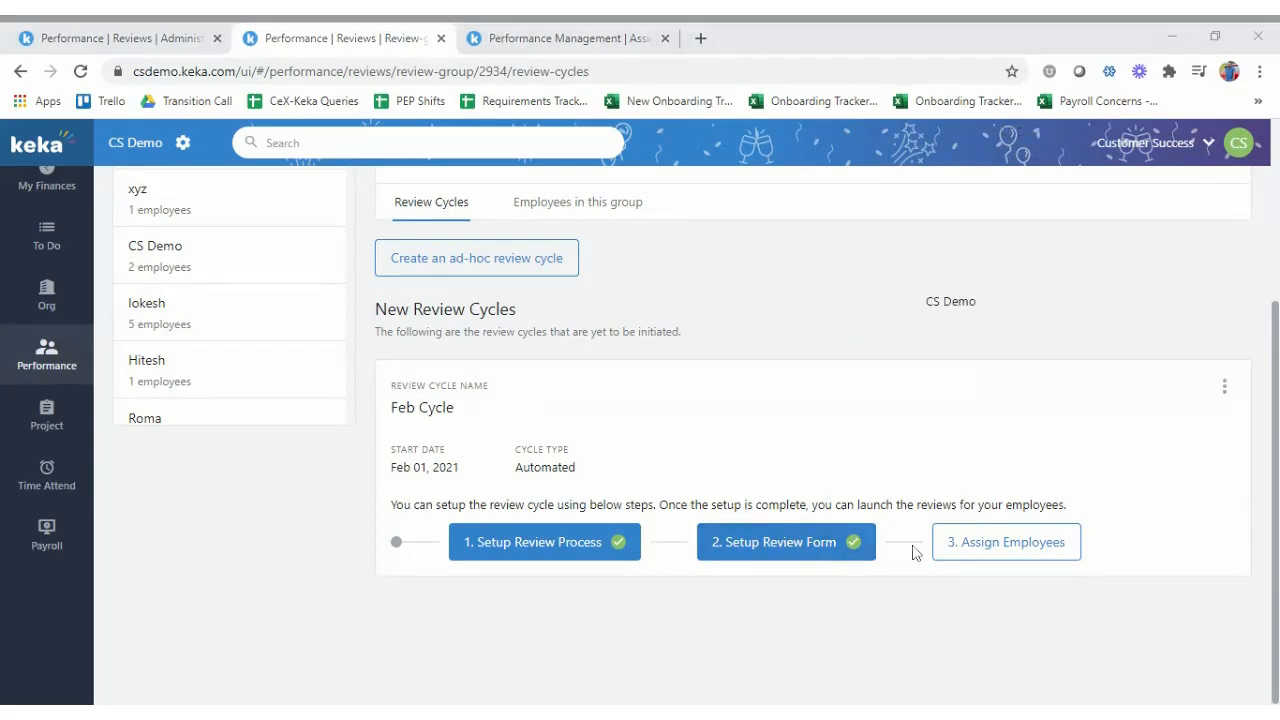
Check which employees can be assigned to the Feb Cycle, and close the employee assignment page.
{"action": "left_click", "coordinate": [1002, 543]}
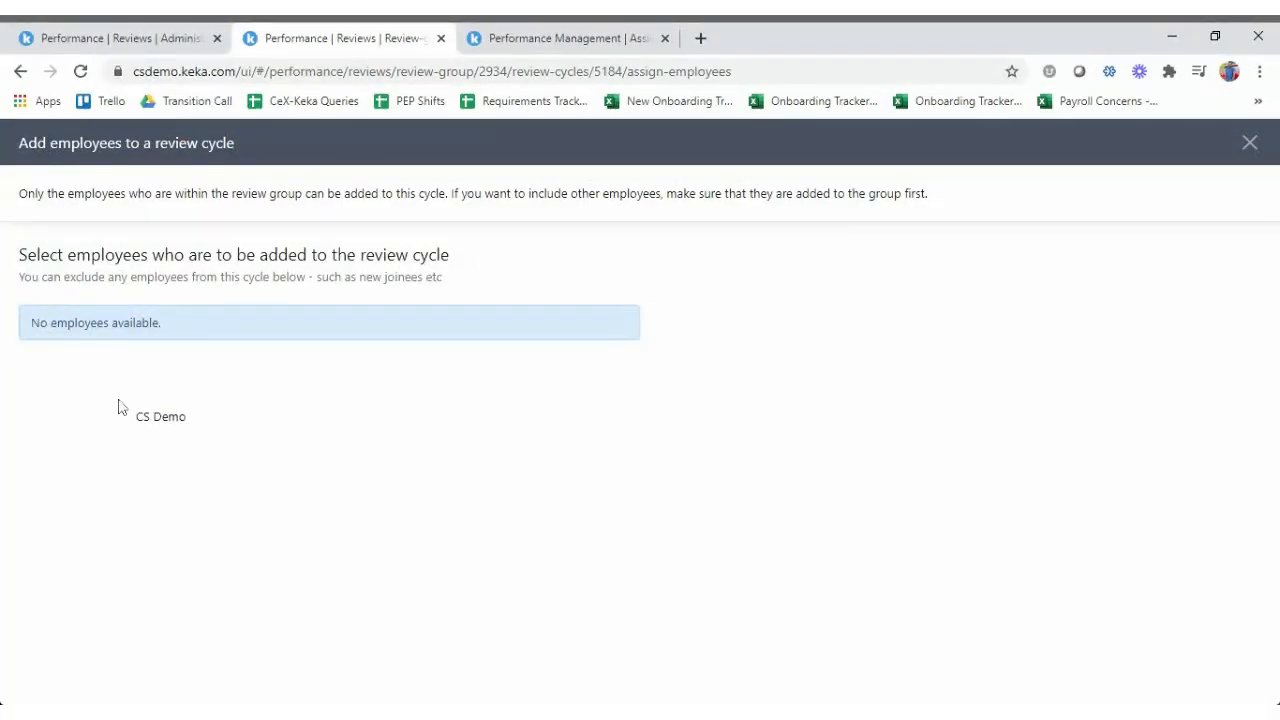
{"action": "left_click", "coordinate": [1240, 143]}
{"action": "scroll", "coordinate": [560, 540], "scroll_direction": "down", "scroll_amount": 3}
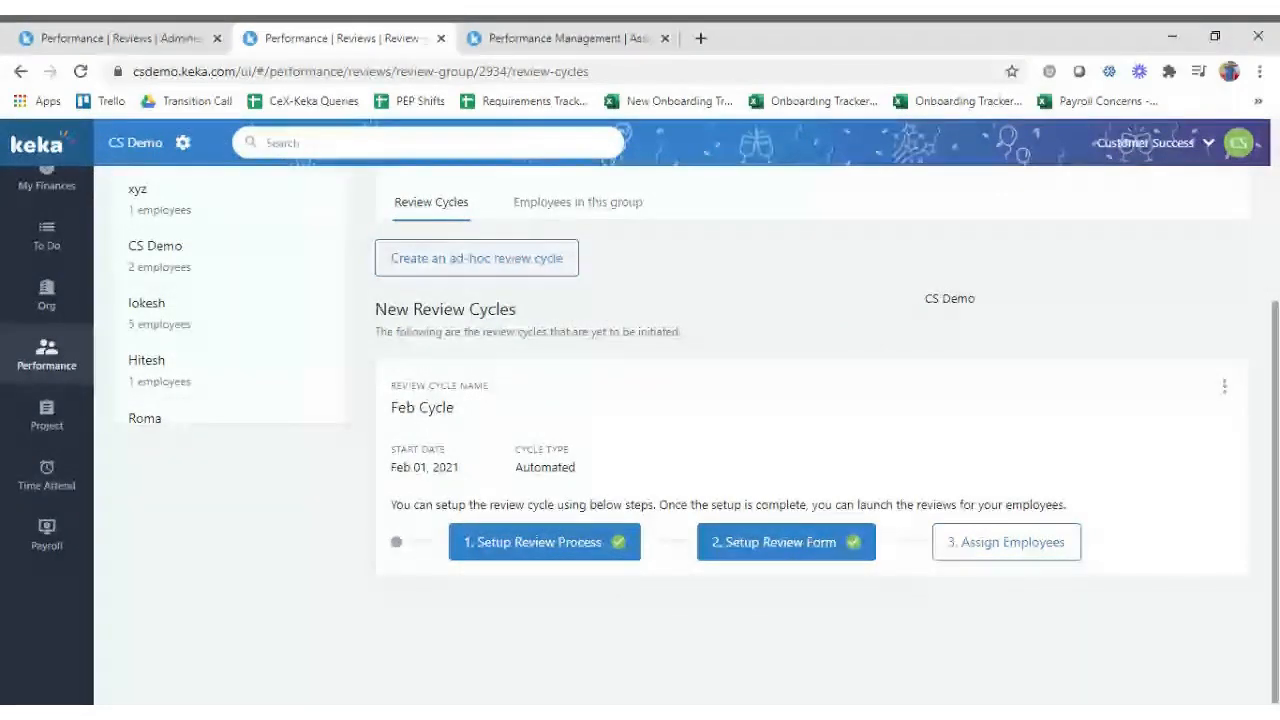
Open the list for adding employees to the HR Department review group.
{"action": "scroll", "coordinate": [846, 449], "scroll_direction": "up", "scroll_amount": 3}
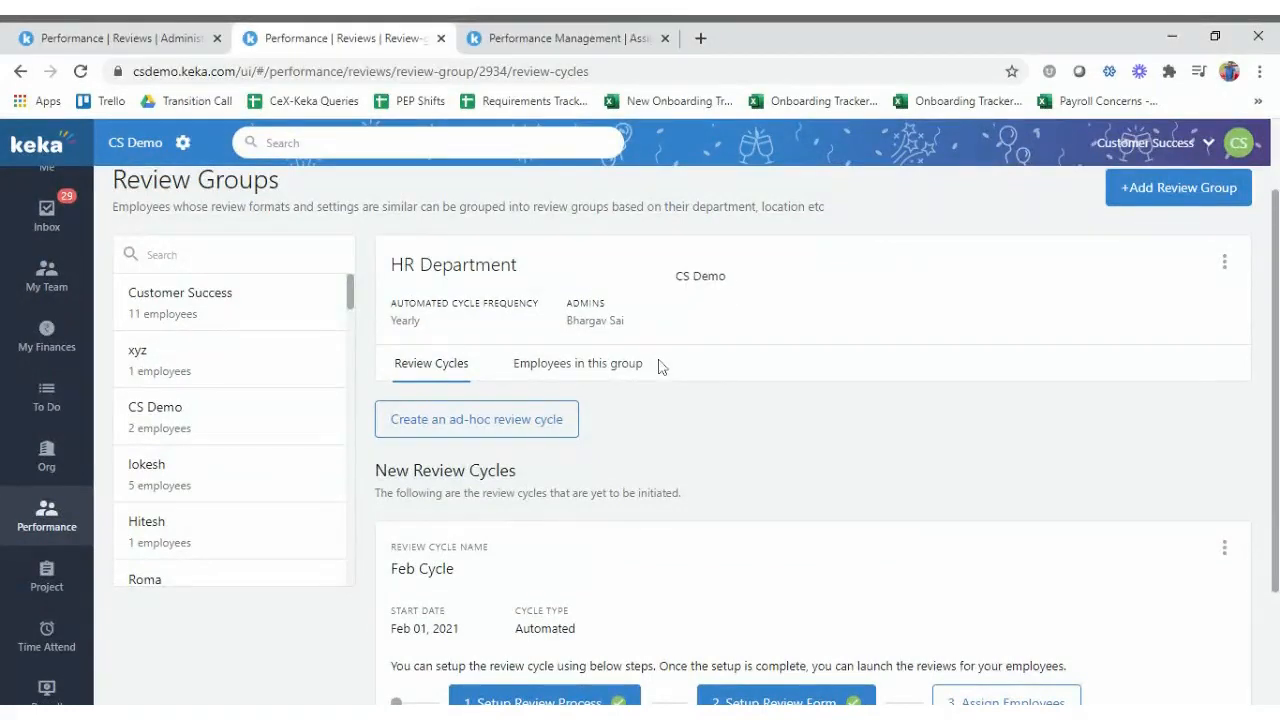
{"action": "left_click_drag", "start_coordinate": [644, 364], "coordinate": [512, 372]}
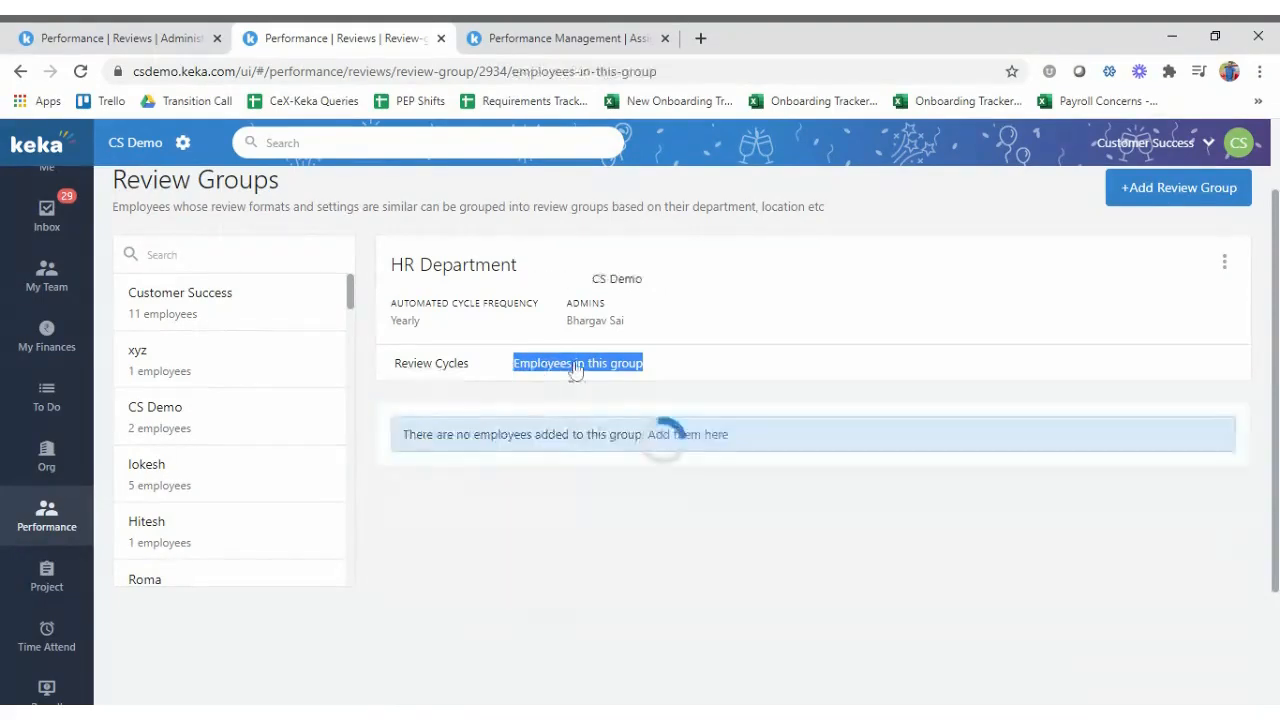
{"action": "left_click", "coordinate": [688, 436]}
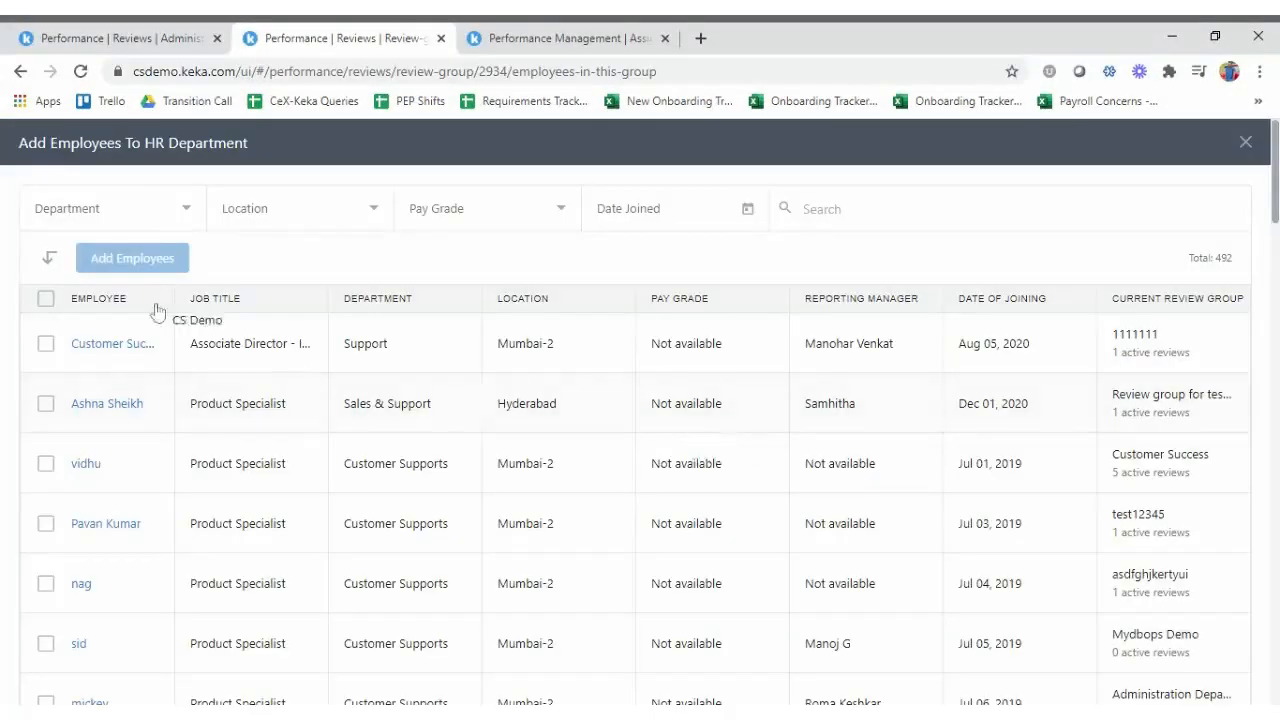
Try to add the Product Specialist from Sales & Support in Hyderabad to the HR Department group, and dismiss the confirmation.
{"action": "left_click", "coordinate": [45, 404]}
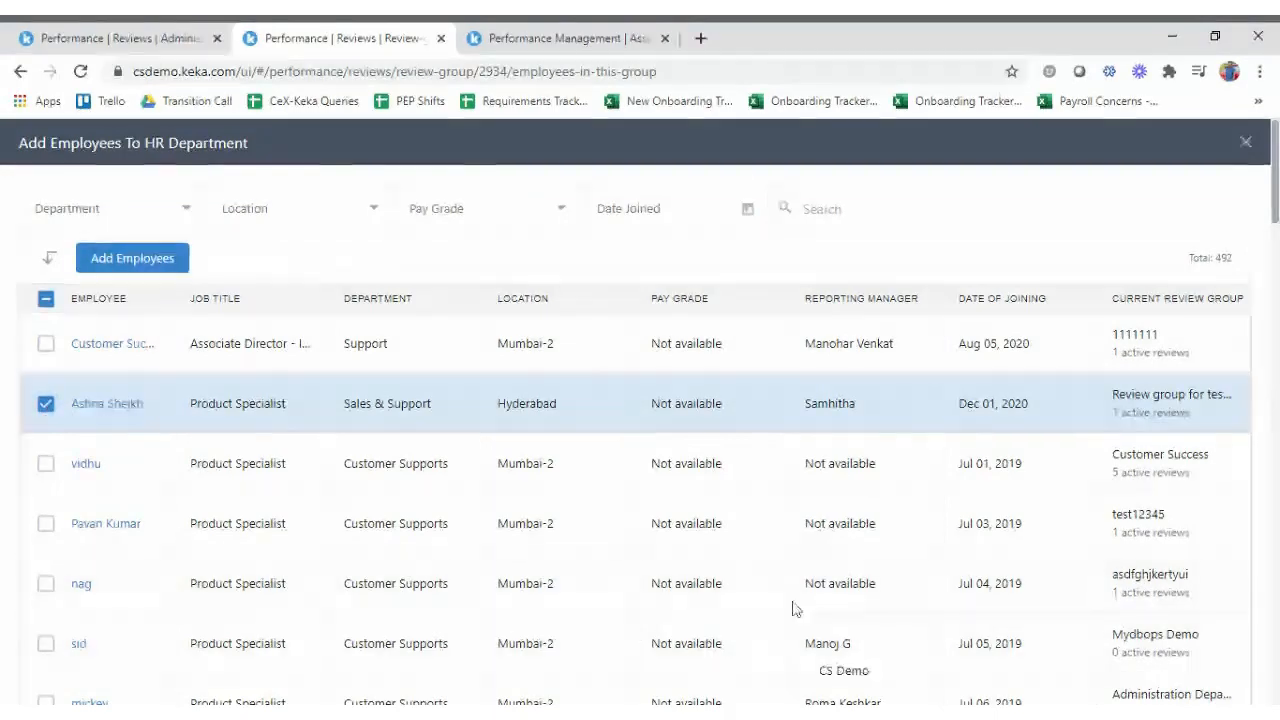
{"action": "left_click", "coordinate": [176, 258]}
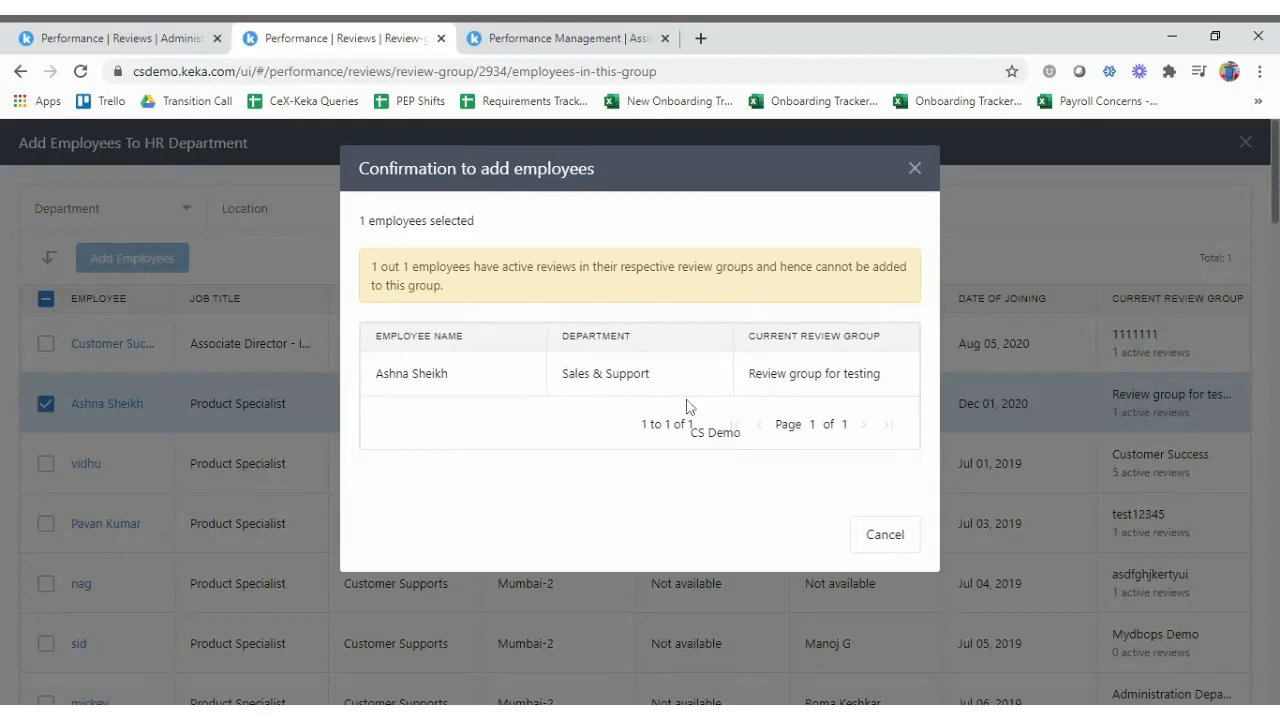
{"action": "left_click", "coordinate": [914, 169]}
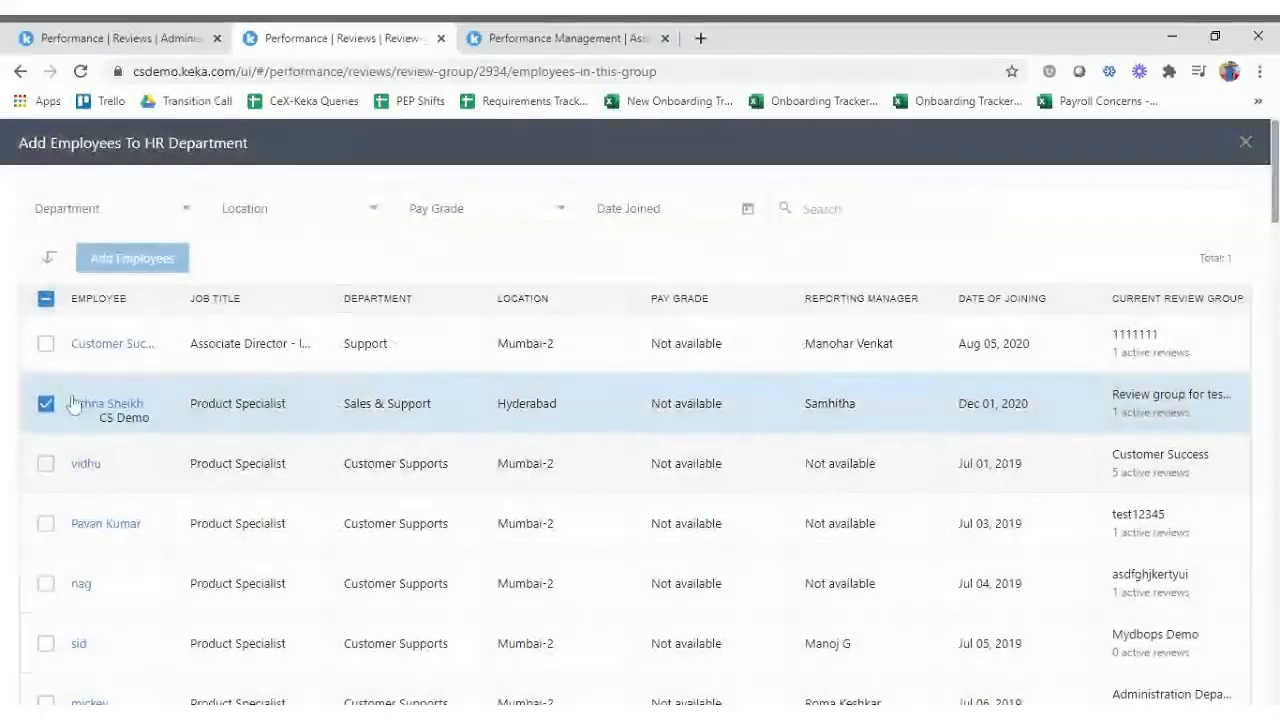
Try replacing the selected Sales & Support Product Specialist with the Functional Analyst from Support in Kochi for adding to the group.
{"action": "left_click", "coordinate": [46, 405]}
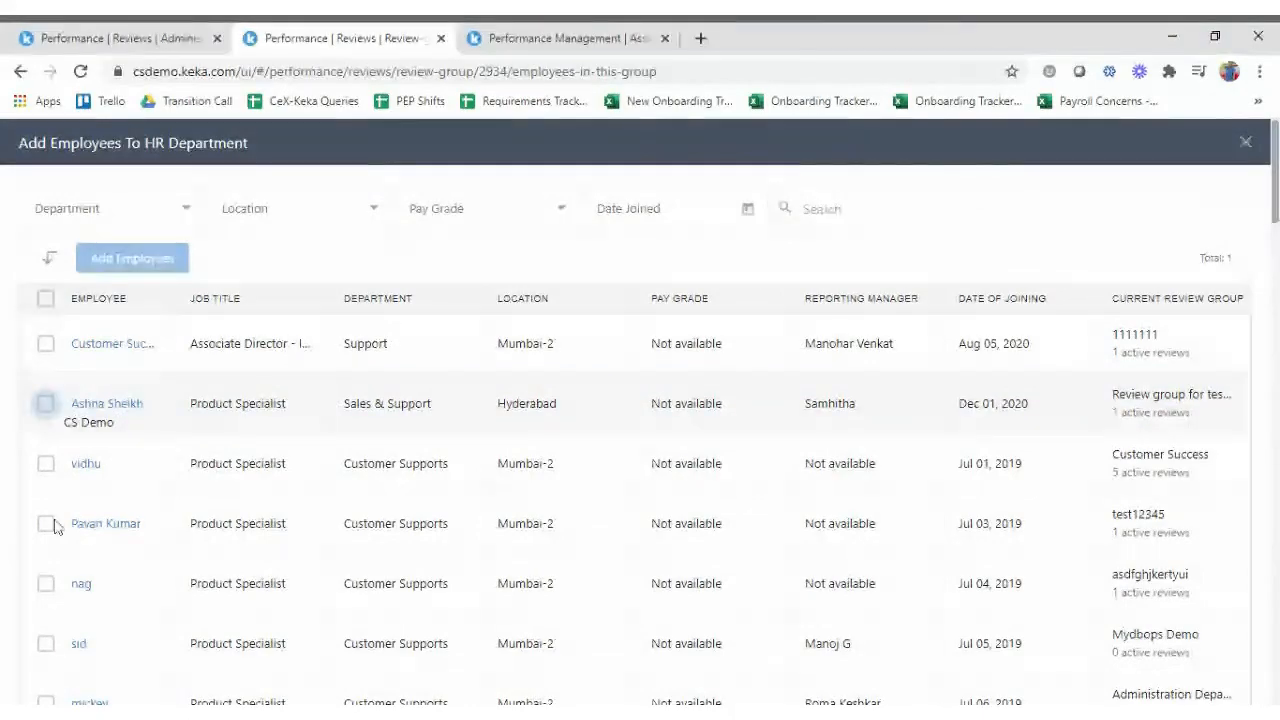
{"action": "scroll", "coordinate": [46, 523], "scroll_direction": "down", "scroll_amount": 10}
{"action": "scroll", "coordinate": [55, 527], "scroll_direction": "down", "scroll_amount": 9}
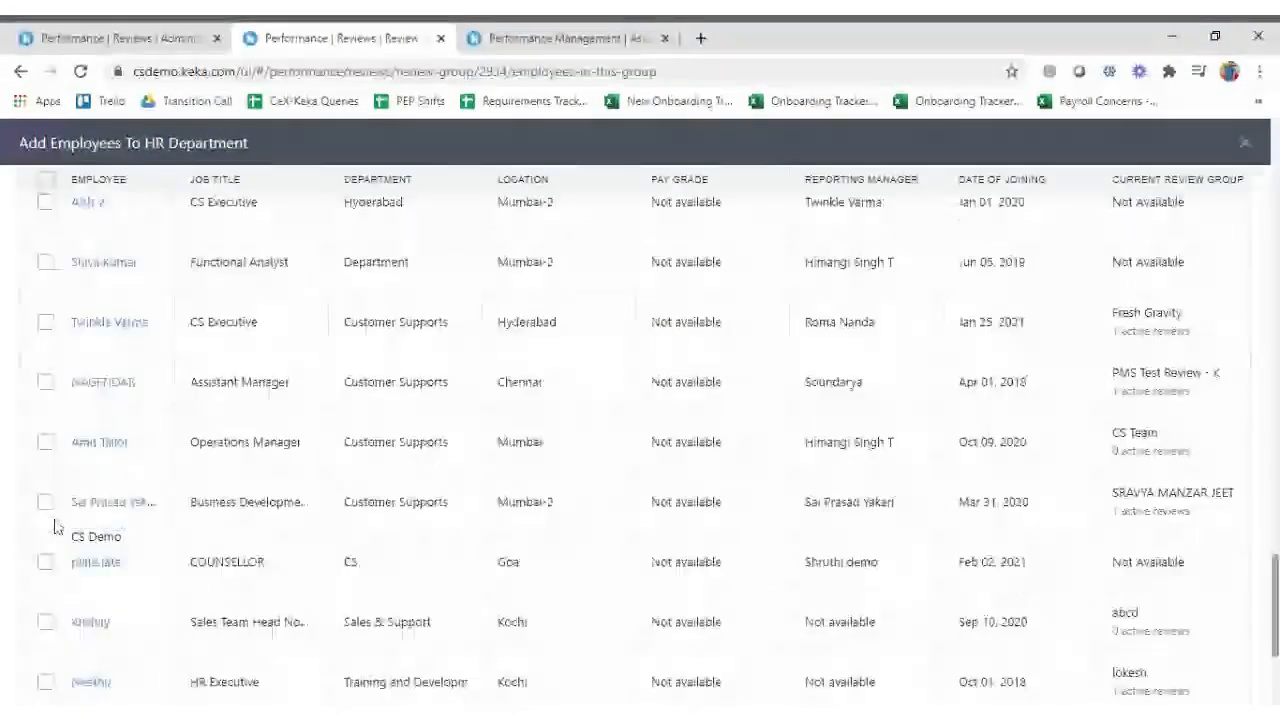
{"action": "left_click", "coordinate": [45, 603]}
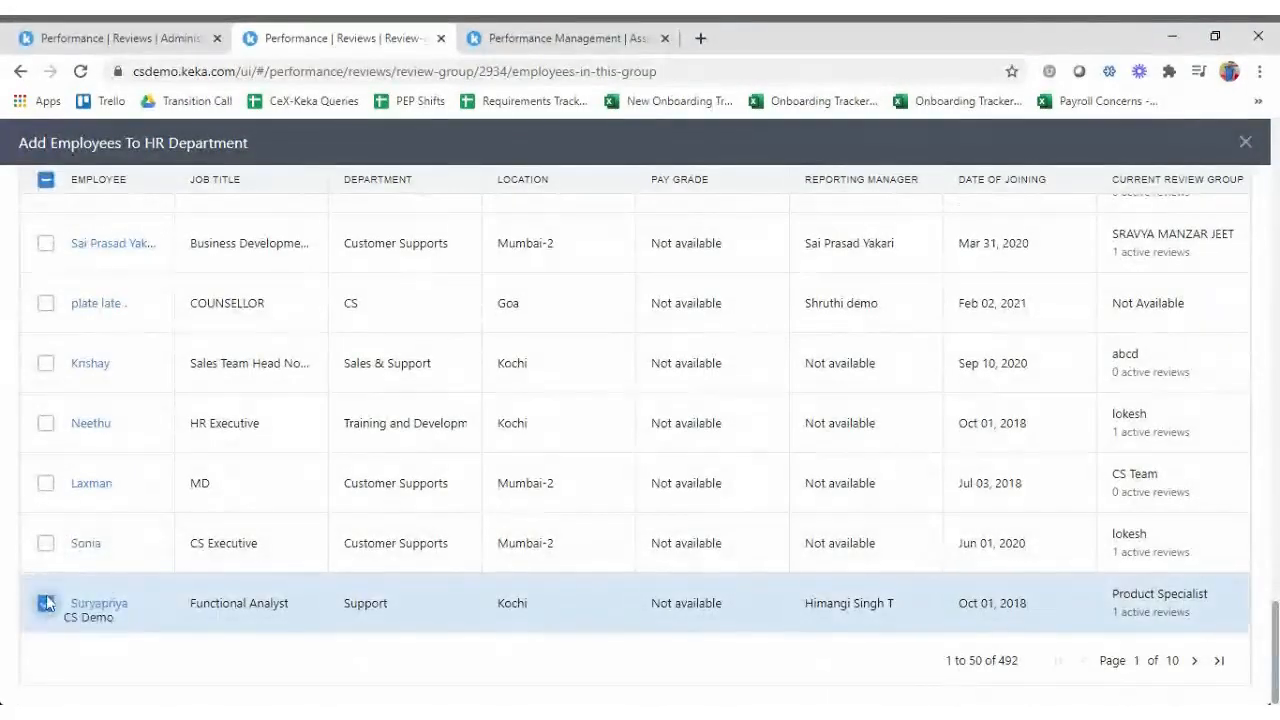
{"action": "scroll", "coordinate": [45, 557], "scroll_direction": "up", "scroll_amount": 5}
{"action": "scroll", "coordinate": [45, 557], "scroll_direction": "up", "scroll_amount": 14}
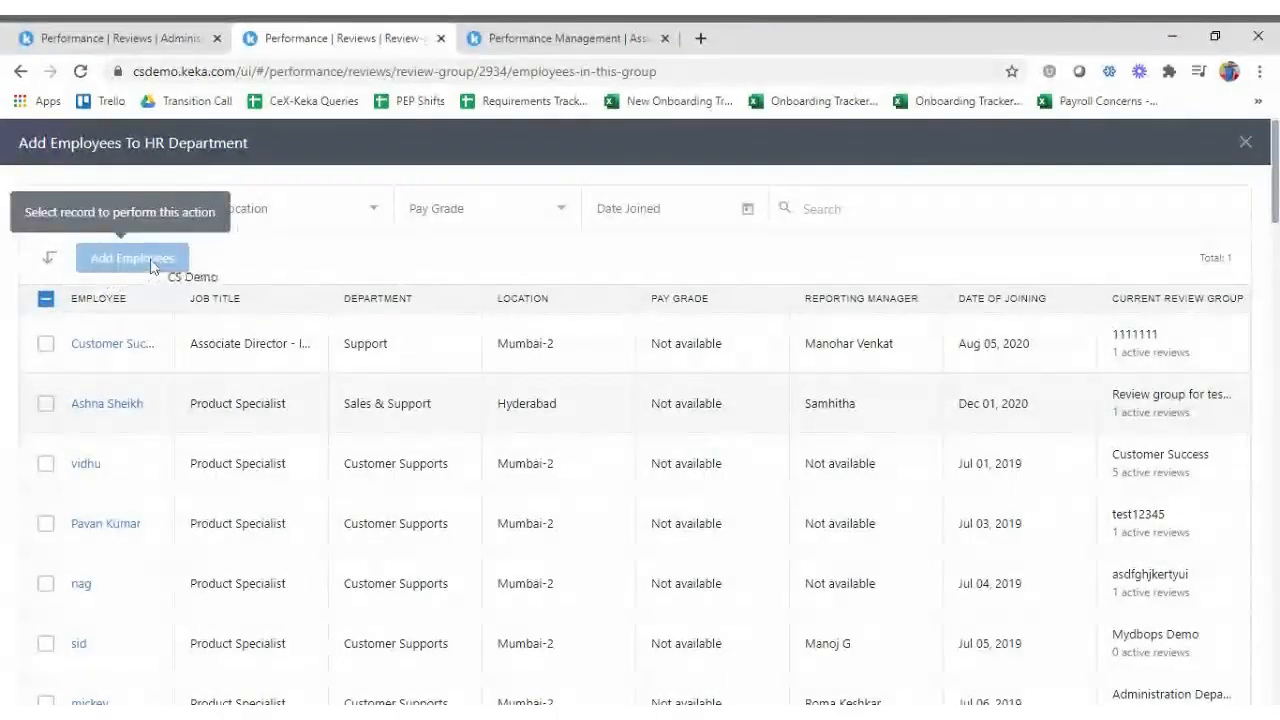
Try selecting the CS Executive from Customer Supports in Mumbai-2 instead of the Functional Analyst.
{"action": "scroll", "coordinate": [72, 592], "scroll_direction": "down", "scroll_amount": 5}
{"action": "scroll", "coordinate": [70, 592], "scroll_direction": "down", "scroll_amount": 20}
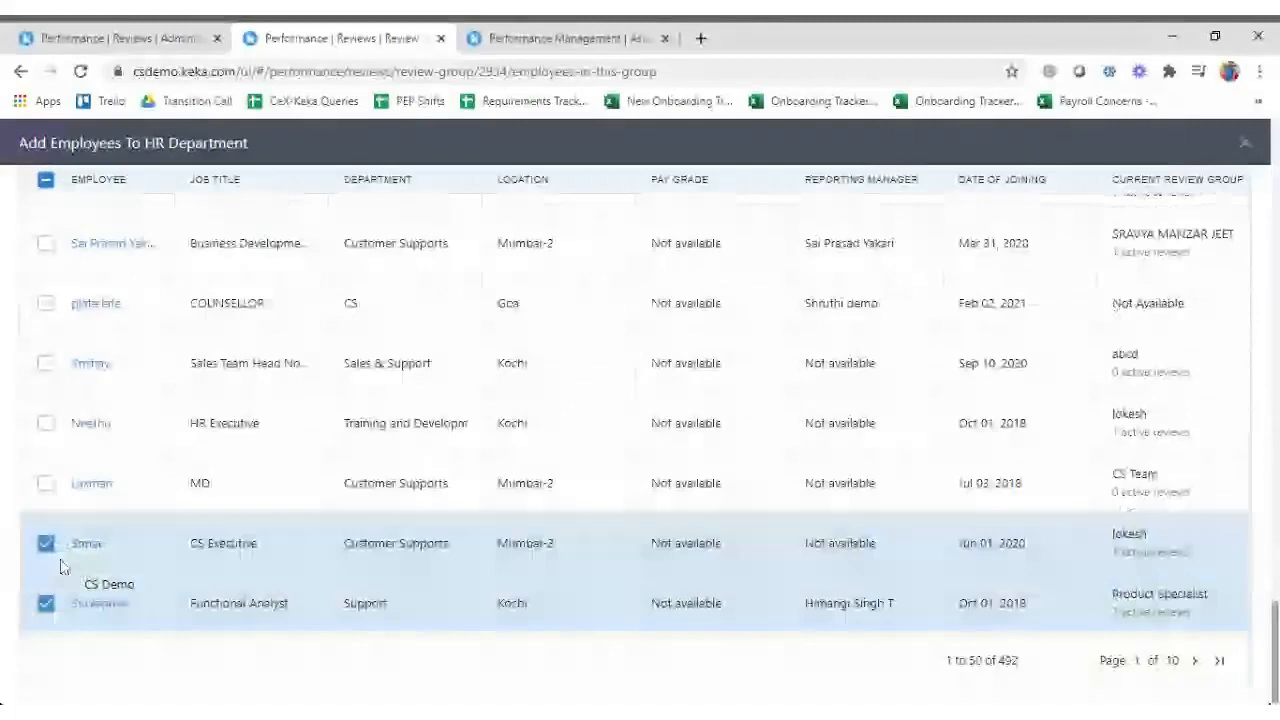
{"action": "left_click", "coordinate": [46, 544]}
{"action": "left_click", "coordinate": [47, 605]}
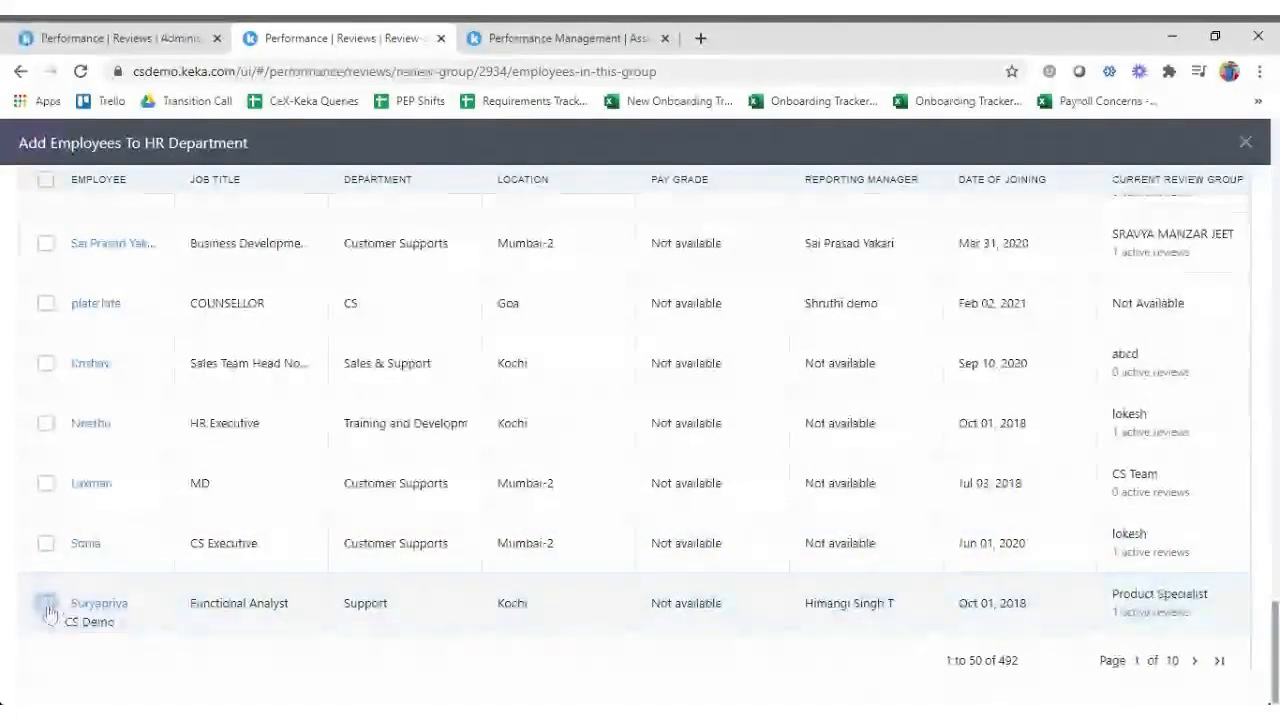
{"action": "left_click", "coordinate": [46, 543]}
{"action": "scroll", "coordinate": [160, 435], "scroll_direction": "up", "scroll_amount": 20}
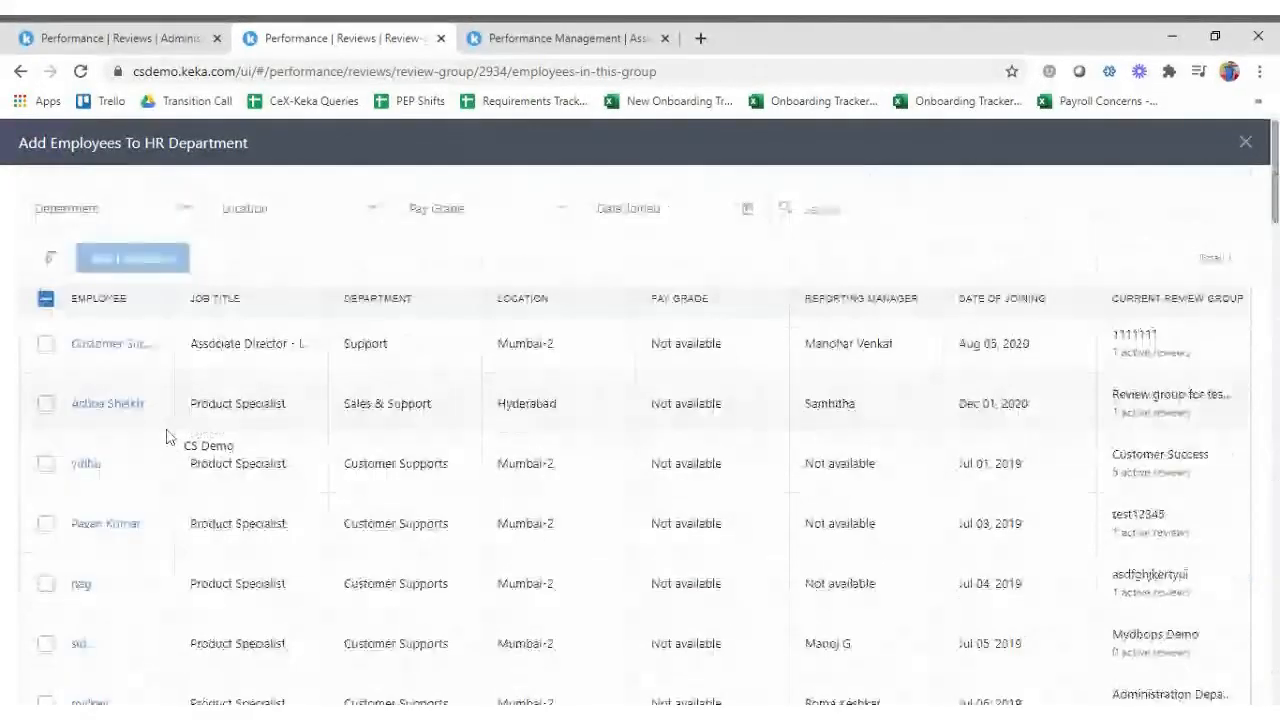
Try selecting the Associate Director from Support in Mumbai-2, and clear both that selection and the CS Executive's.
{"action": "left_click", "coordinate": [46, 343]}
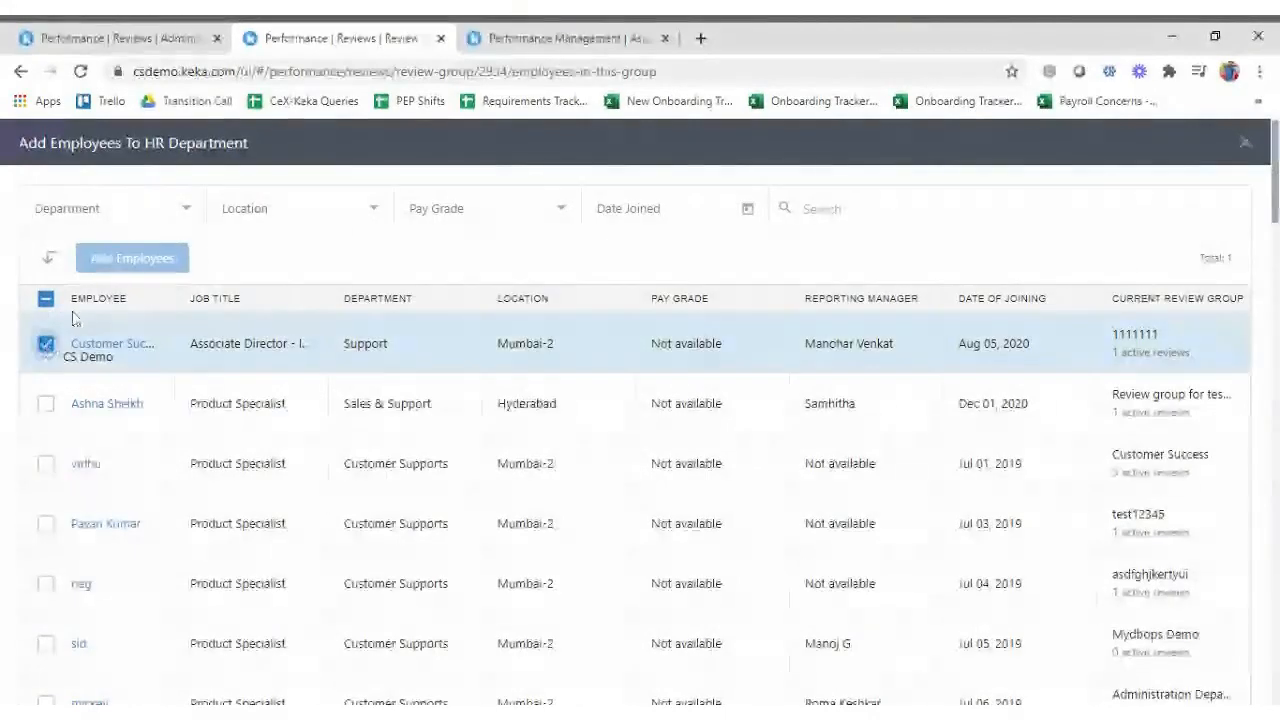
{"action": "scroll", "coordinate": [133, 522], "scroll_direction": "down", "scroll_amount": 10}
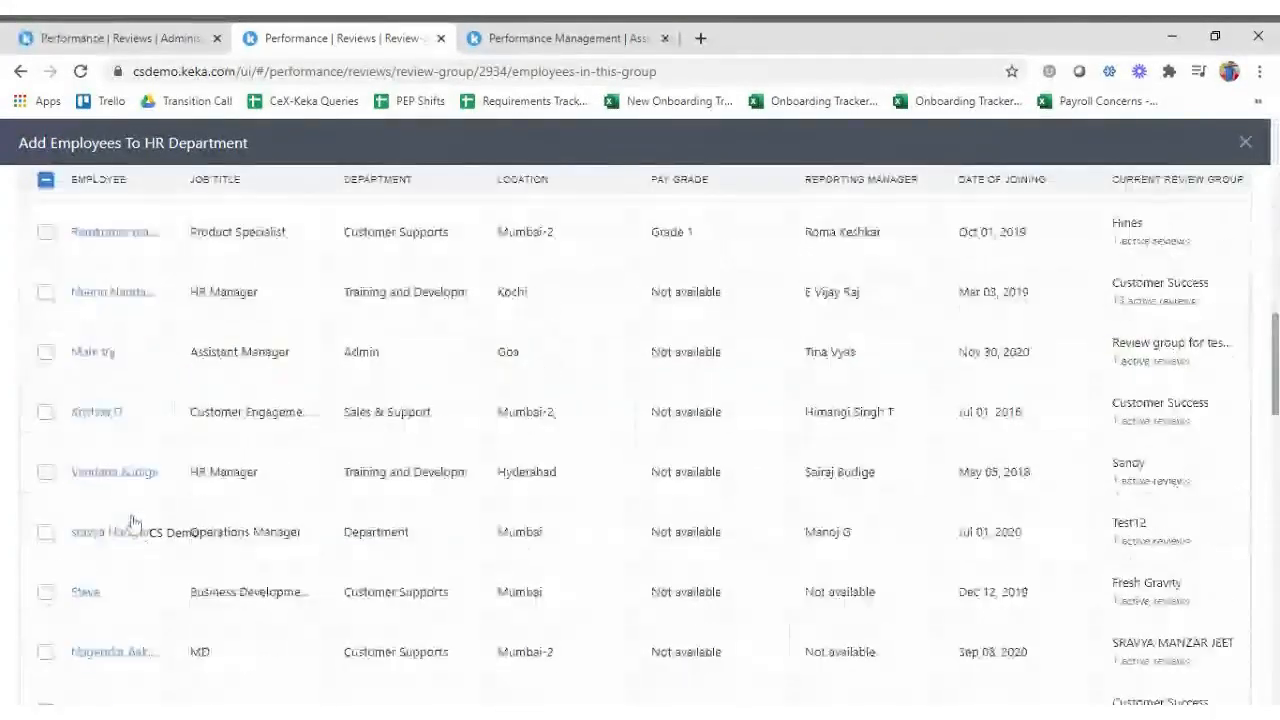
{"action": "scroll", "coordinate": [133, 522], "scroll_direction": "down", "scroll_amount": 15}
{"action": "left_click", "coordinate": [46, 543]}
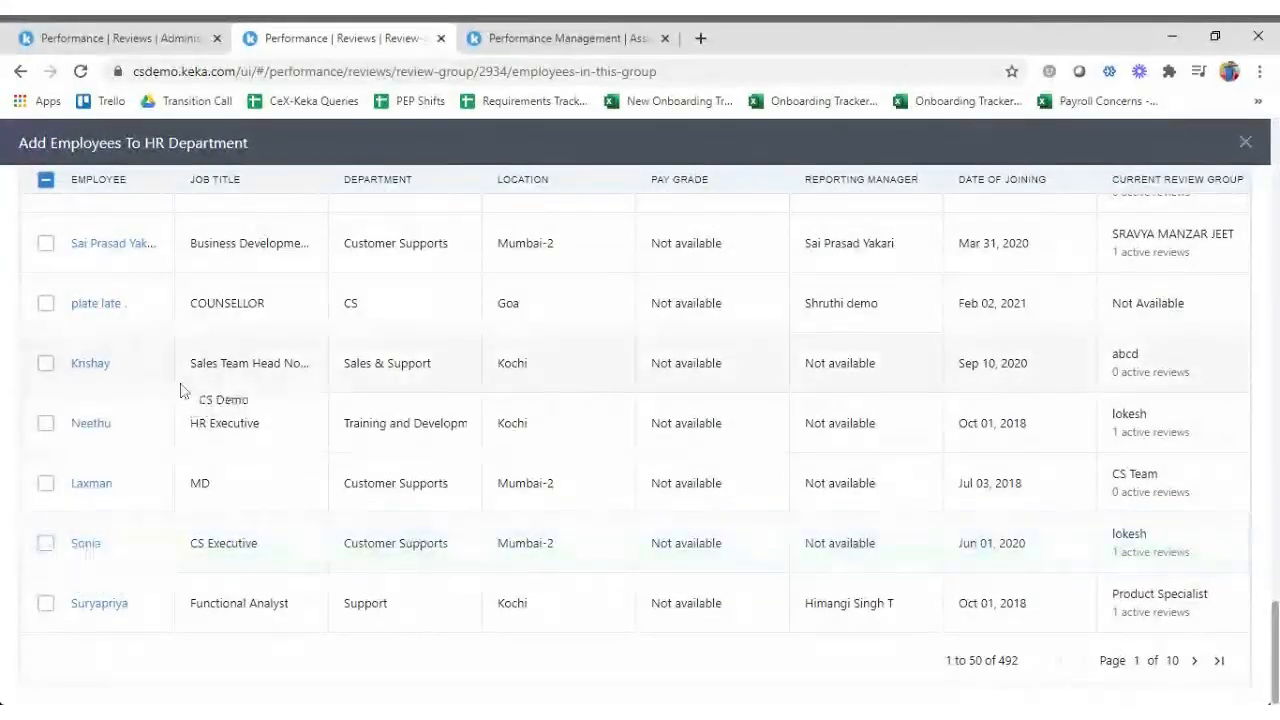
{"action": "scroll", "coordinate": [180, 390], "scroll_direction": "up", "scroll_amount": 20}
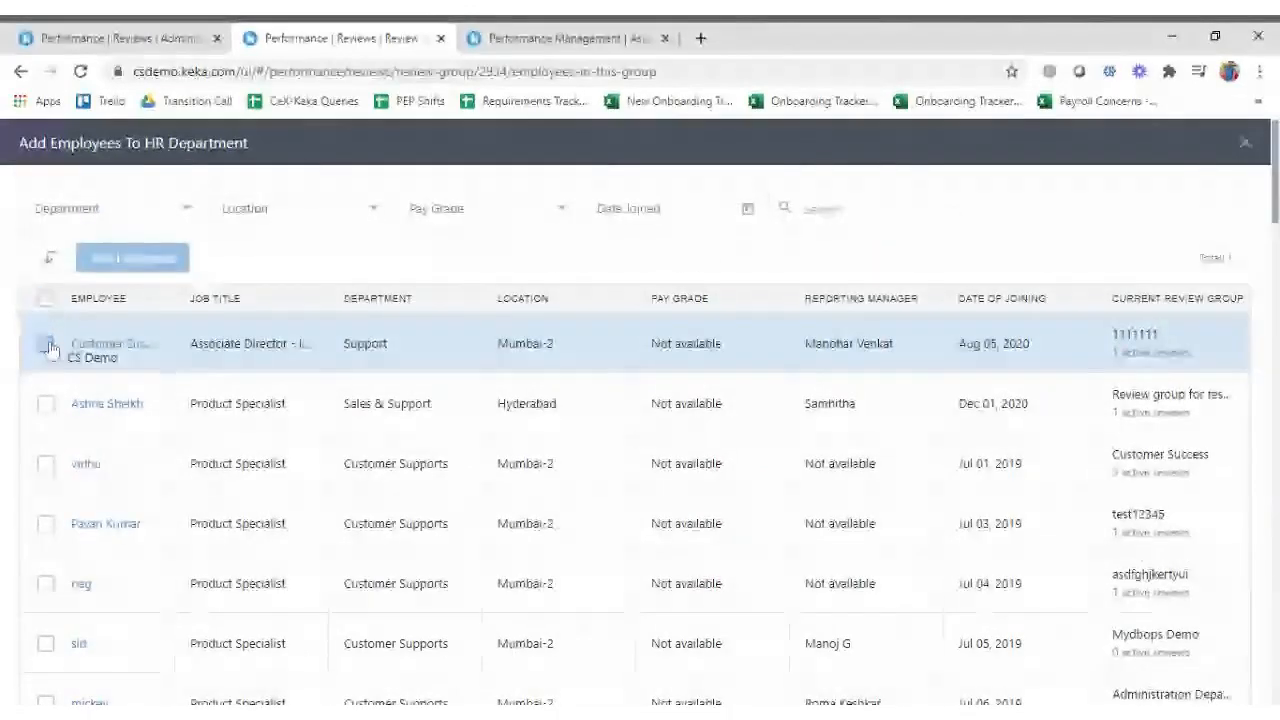
{"action": "left_click", "coordinate": [46, 344]}
Try selecting several Customer Supports Product Specialists in turn, clear them, and select the Assistant Manager in Kerala.
{"action": "left_click", "coordinate": [46, 463]}
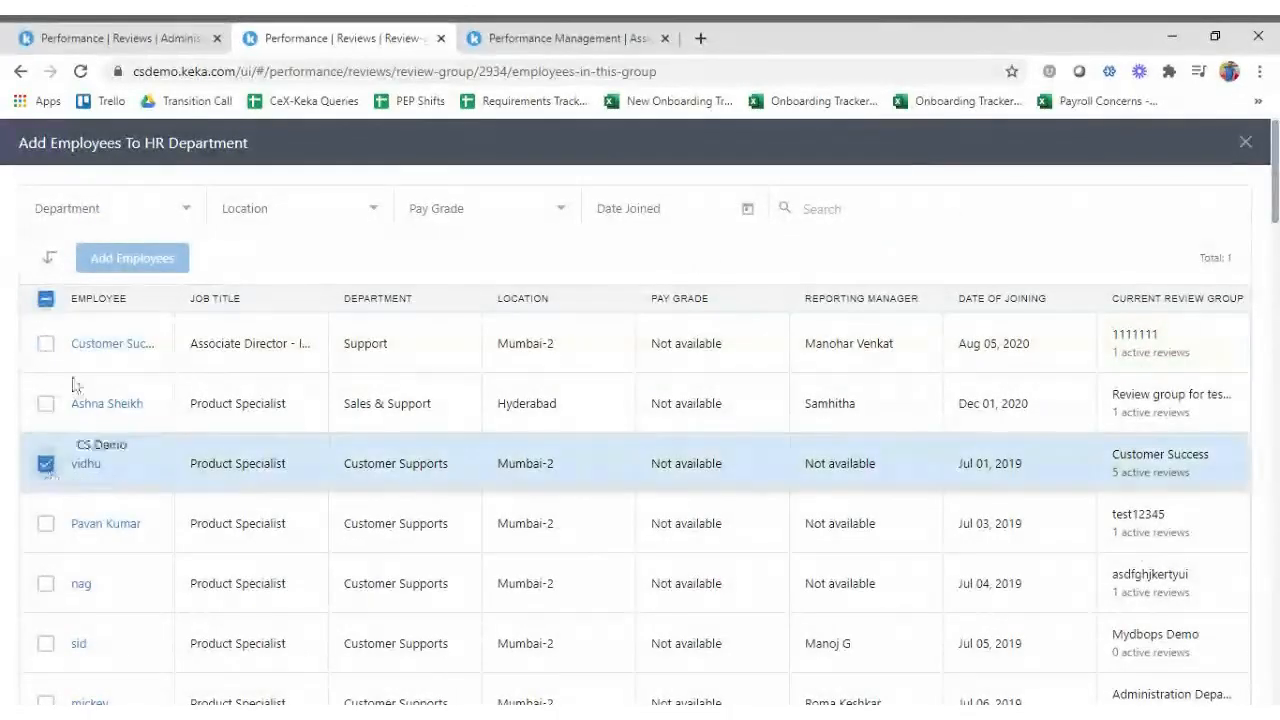
{"action": "left_click", "coordinate": [46, 463]}
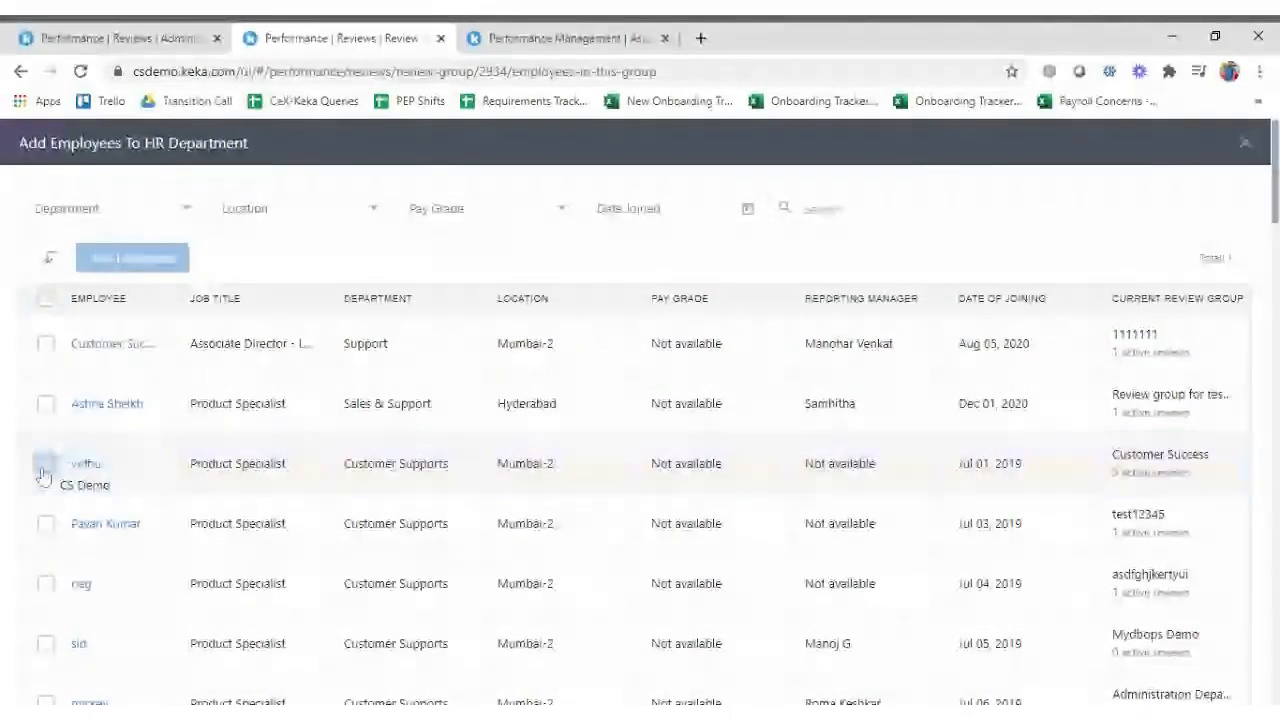
{"action": "left_click", "coordinate": [45, 524]}
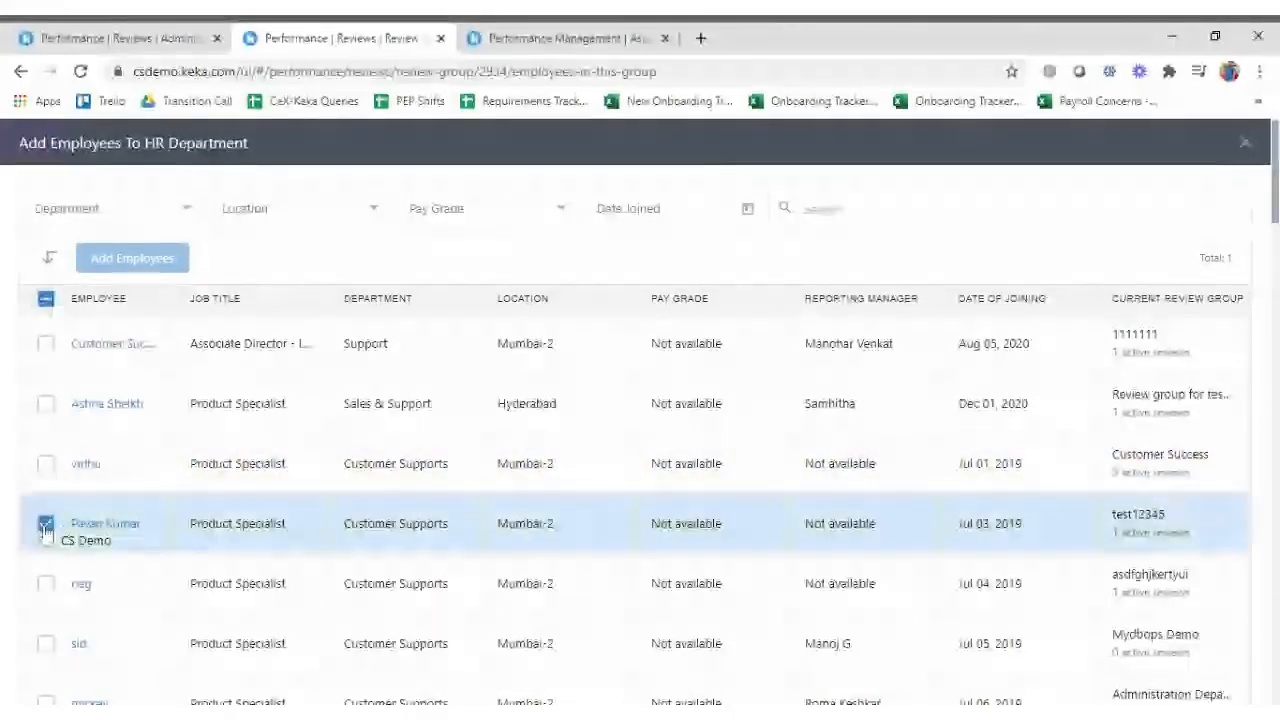
{"action": "left_click", "coordinate": [46, 584]}
{"action": "left_click", "coordinate": [45, 528]}
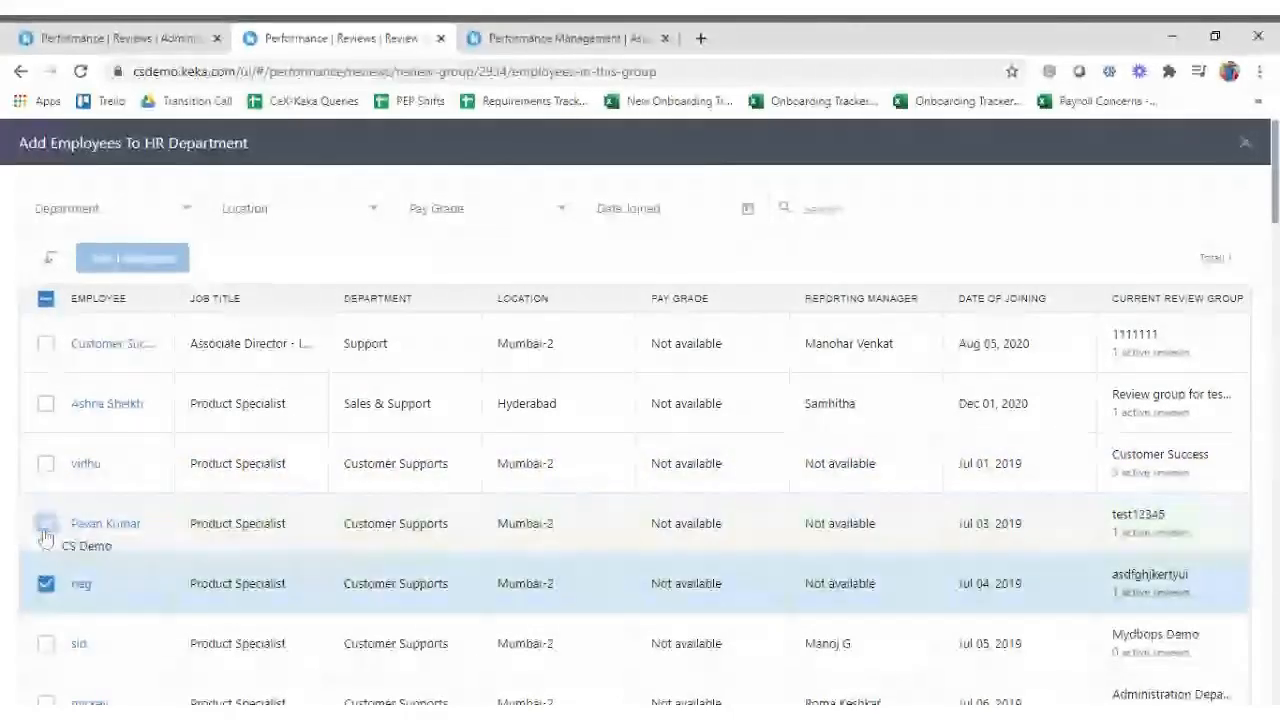
{"action": "left_click", "coordinate": [46, 584]}
{"action": "scroll", "coordinate": [50, 630], "scroll_direction": "down", "scroll_amount": 4}
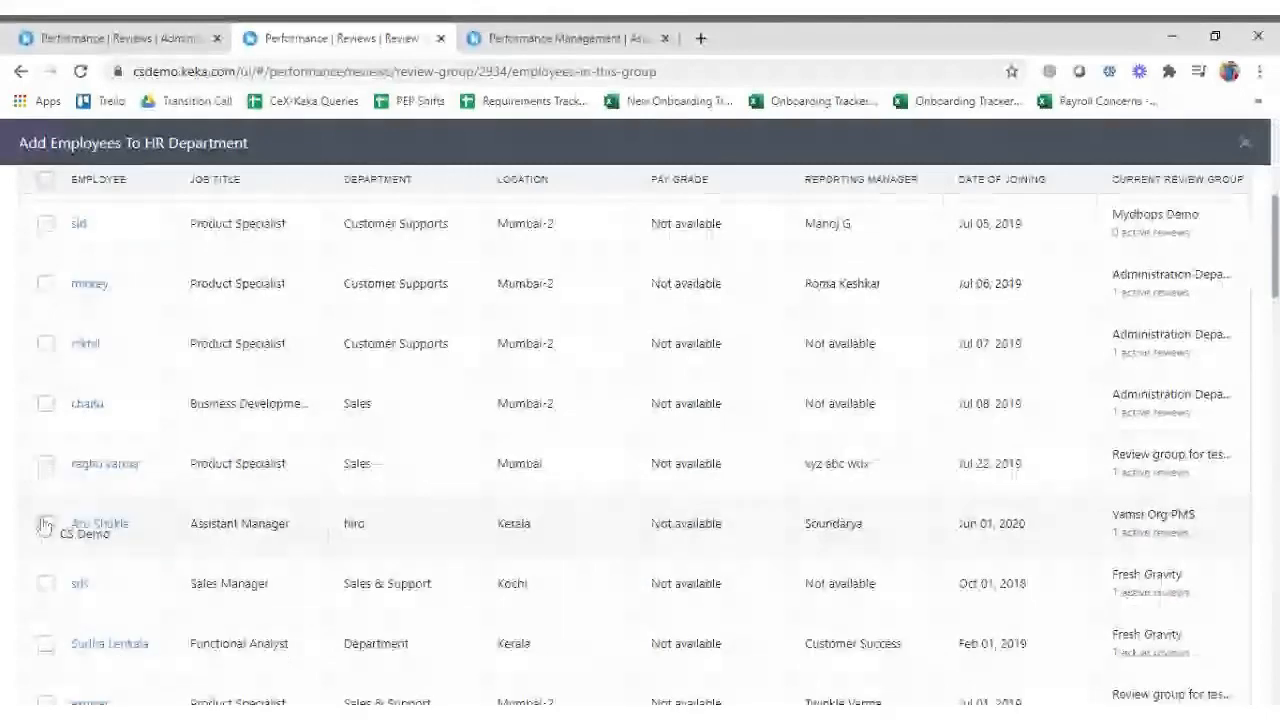
{"action": "left_click", "coordinate": [45, 524]}
{"action": "scroll", "coordinate": [100, 400], "scroll_direction": "up", "scroll_amount": 4}
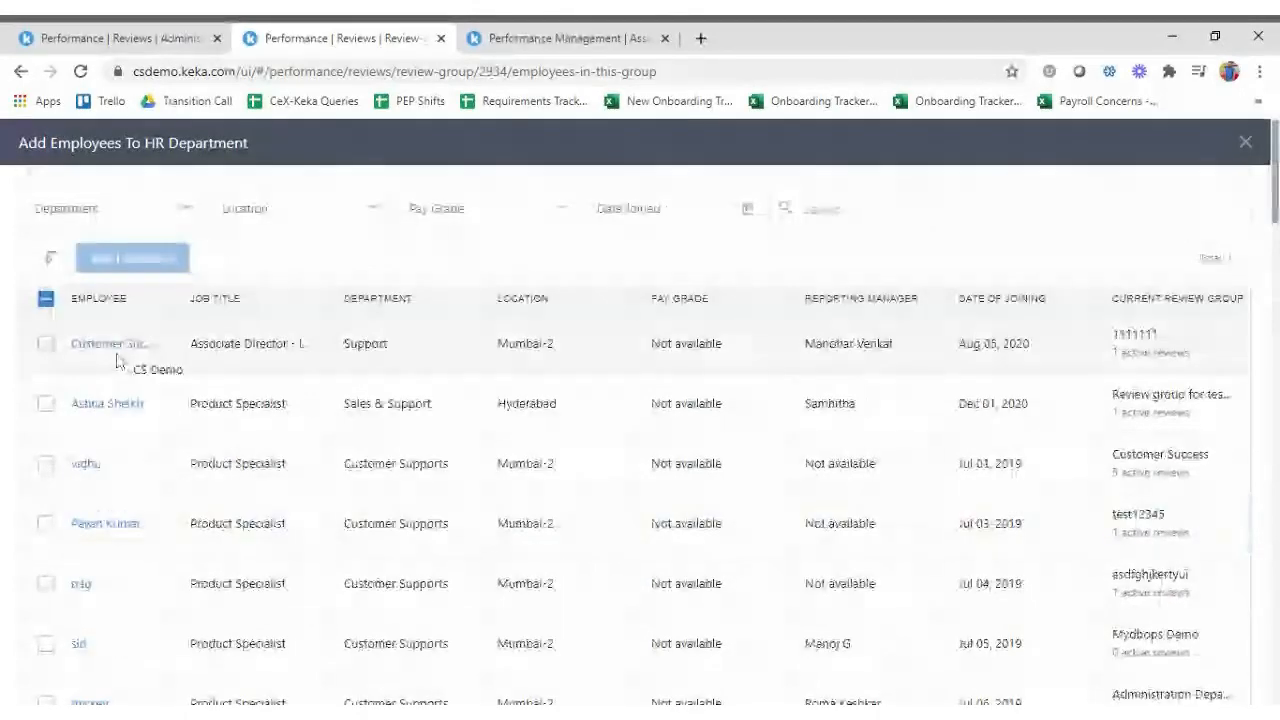
Close the employee list without adding anyone and return to the HR Department group's review cycles.
{"action": "left_click", "coordinate": [563, 38]}
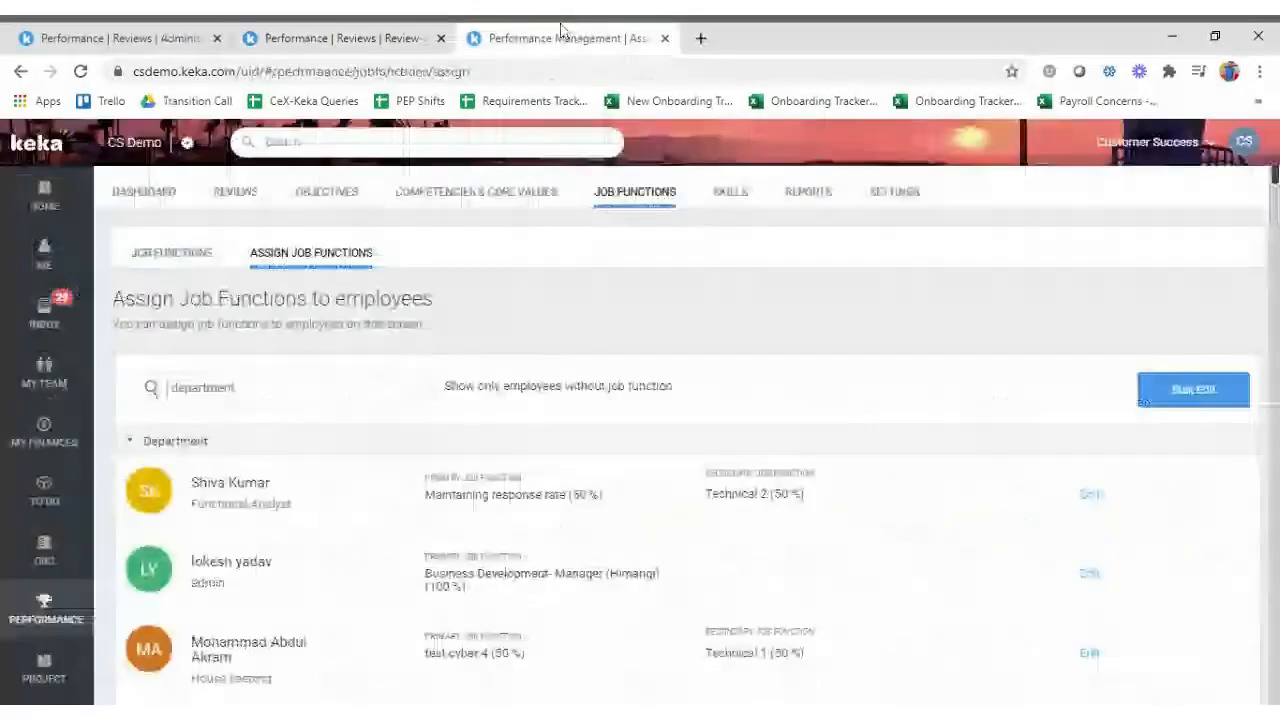
{"action": "left_click", "coordinate": [359, 40]}
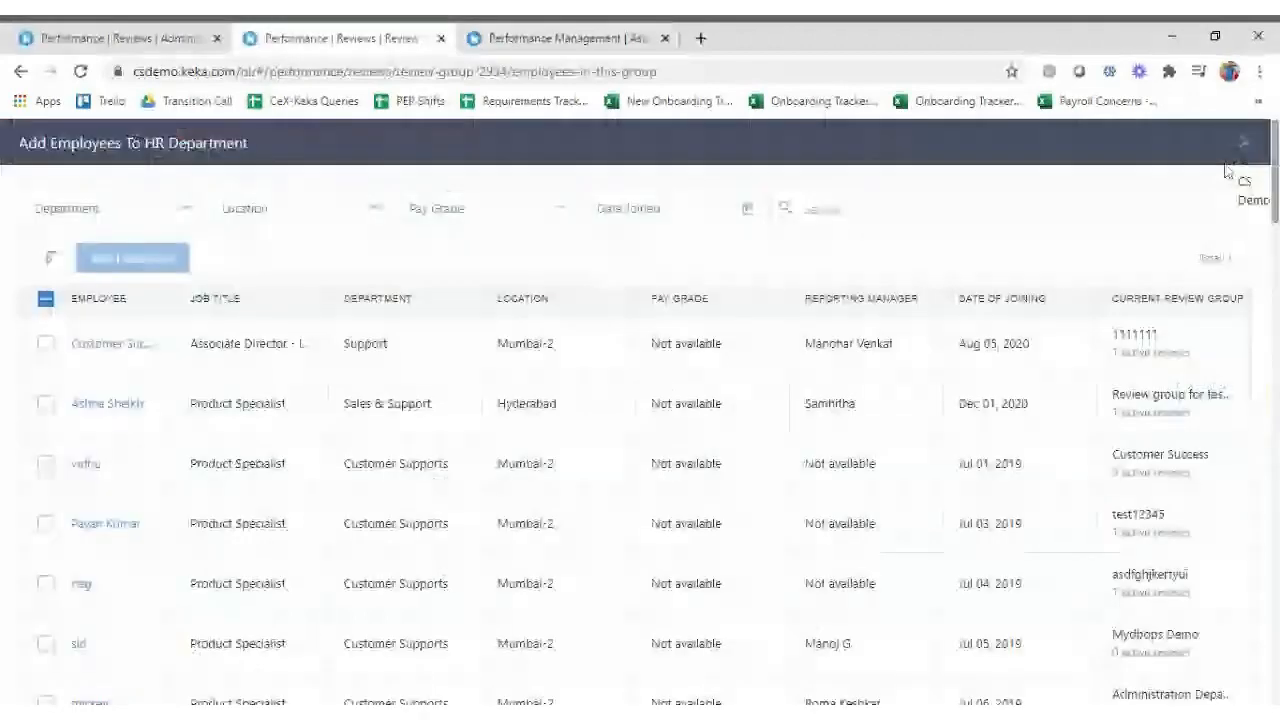
{"action": "left_click", "coordinate": [1243, 143]}
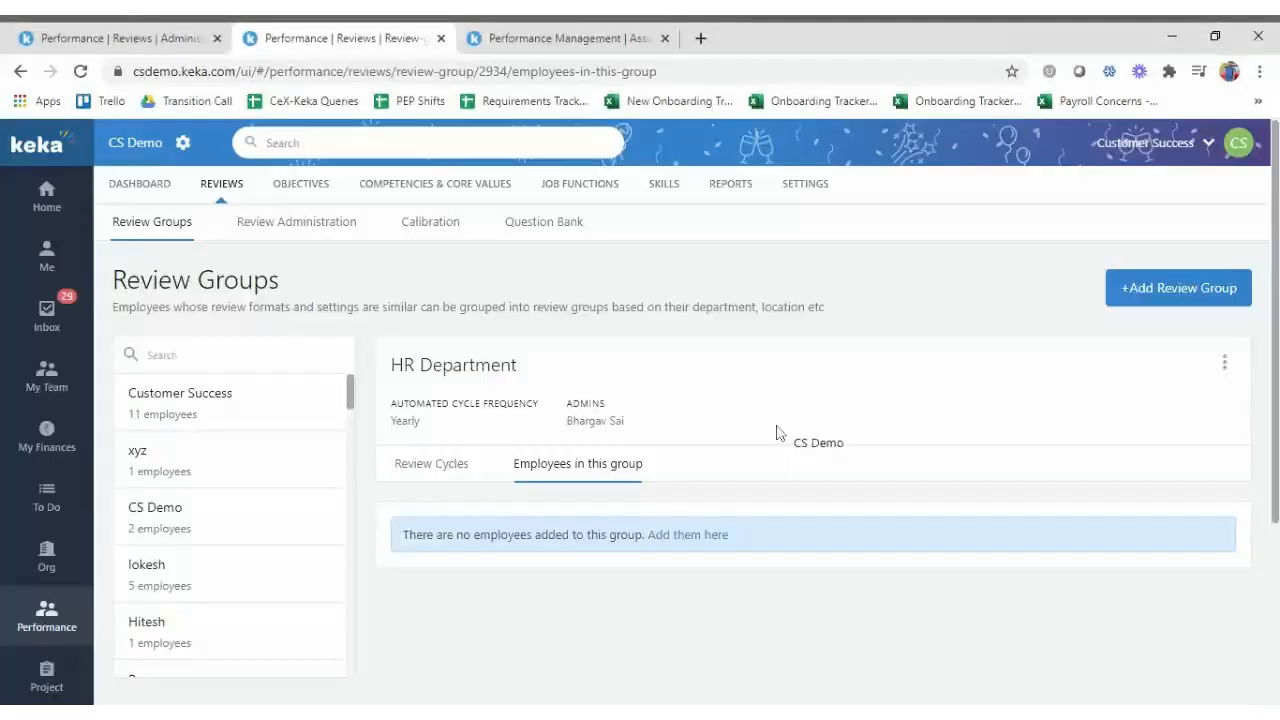
{"action": "scroll", "coordinate": [640, 410], "scroll_direction": "down", "scroll_amount": 1}
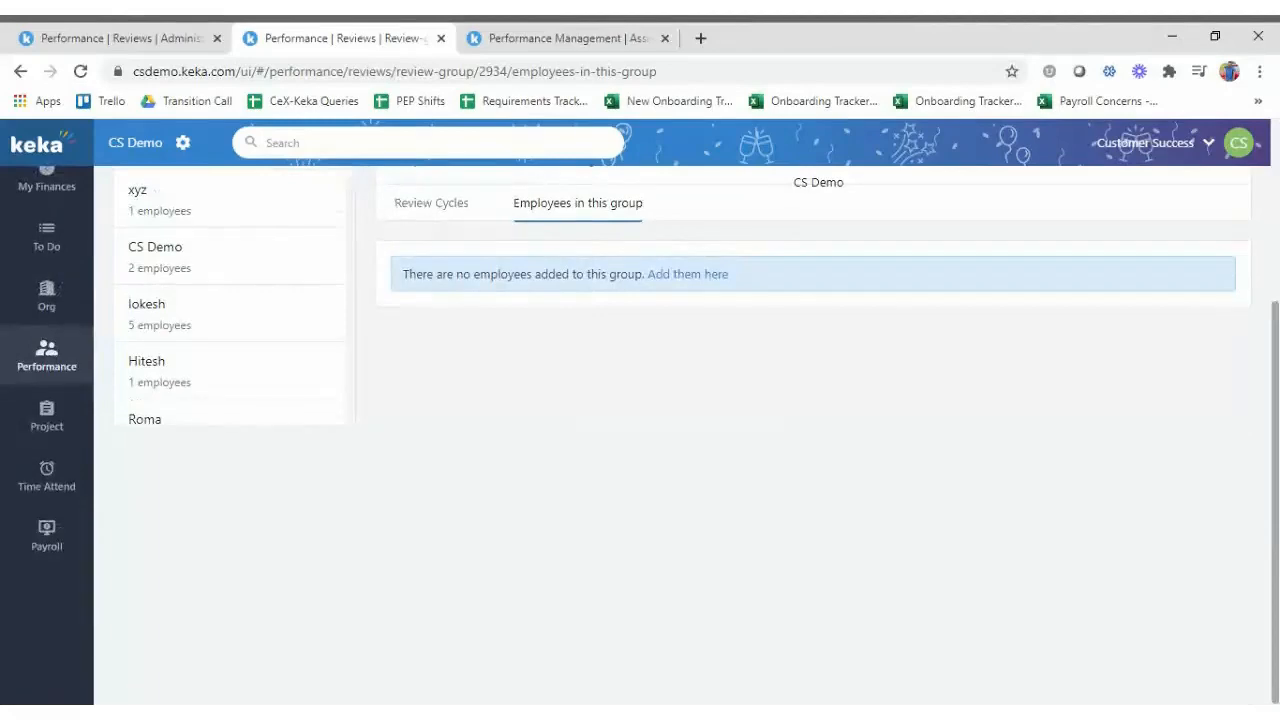
{"action": "scroll", "coordinate": [427, 375], "scroll_direction": "up", "scroll_amount": 3}
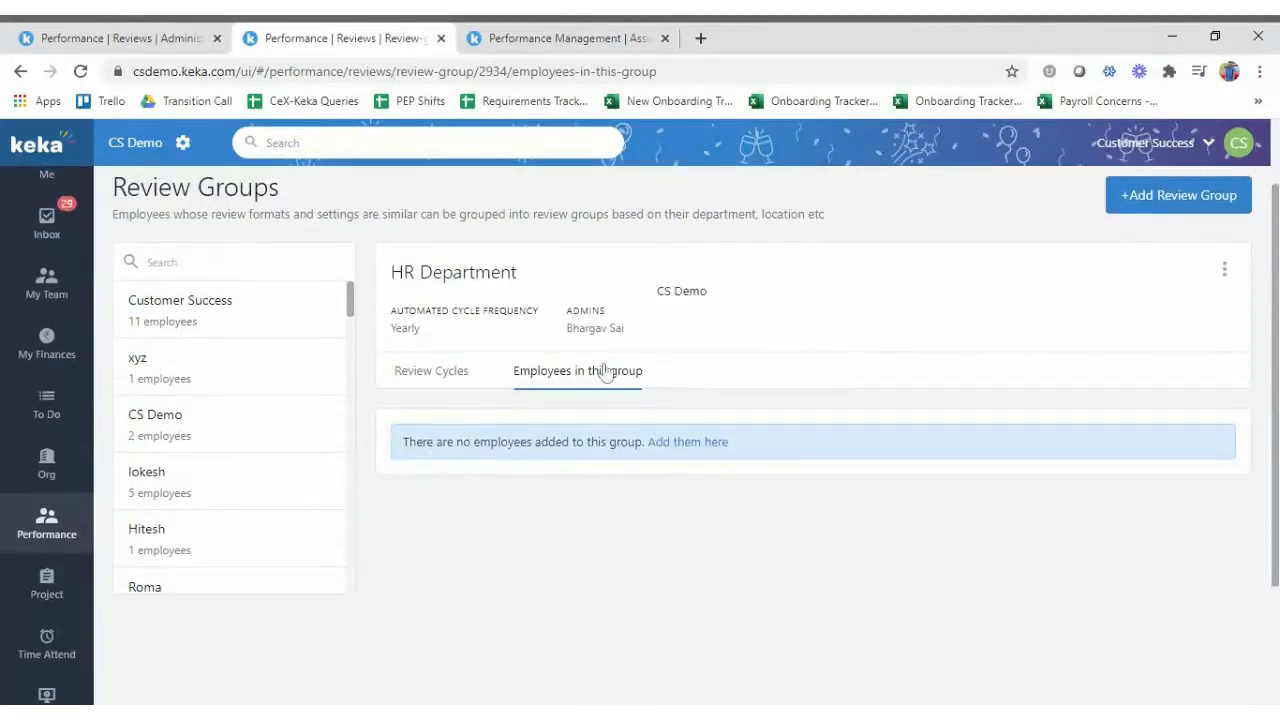
{"action": "left_click", "coordinate": [430, 371]}
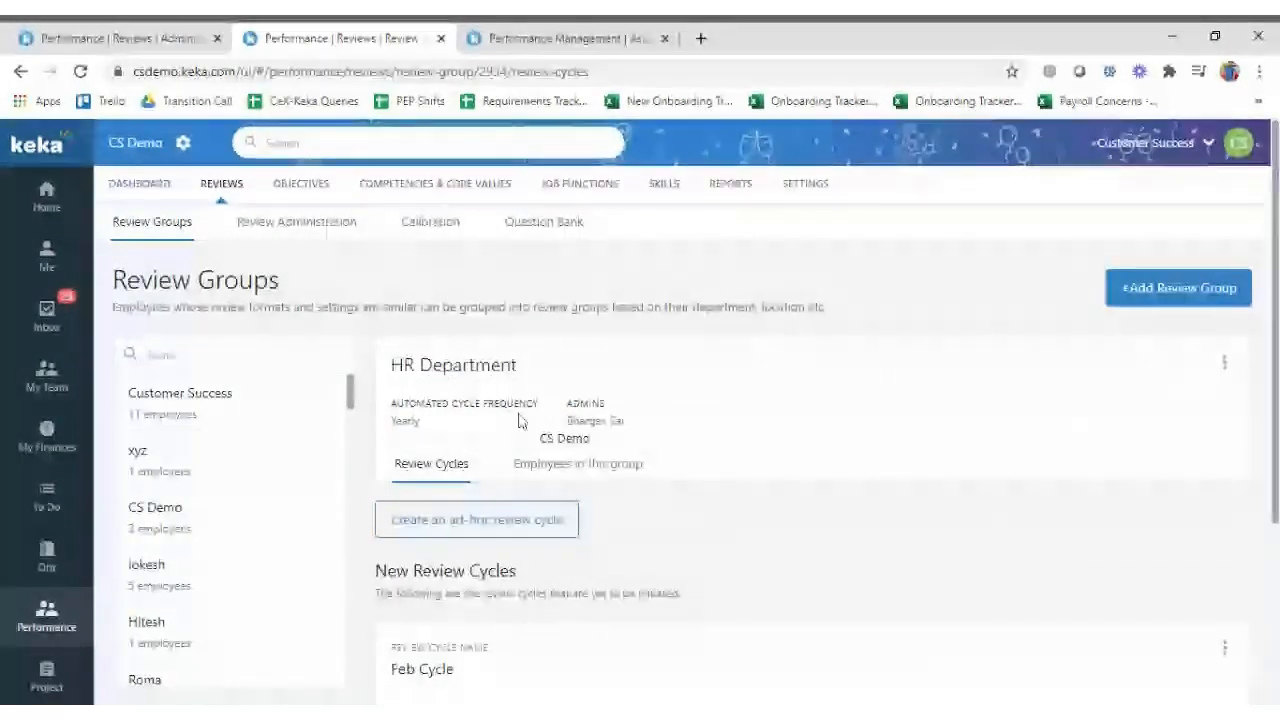
In Review Administration, initiate the review of the Sales & Support employee in the Customer Success Feb 2019 cycle, and confirm it.
{"action": "left_click", "coordinate": [265, 225]}
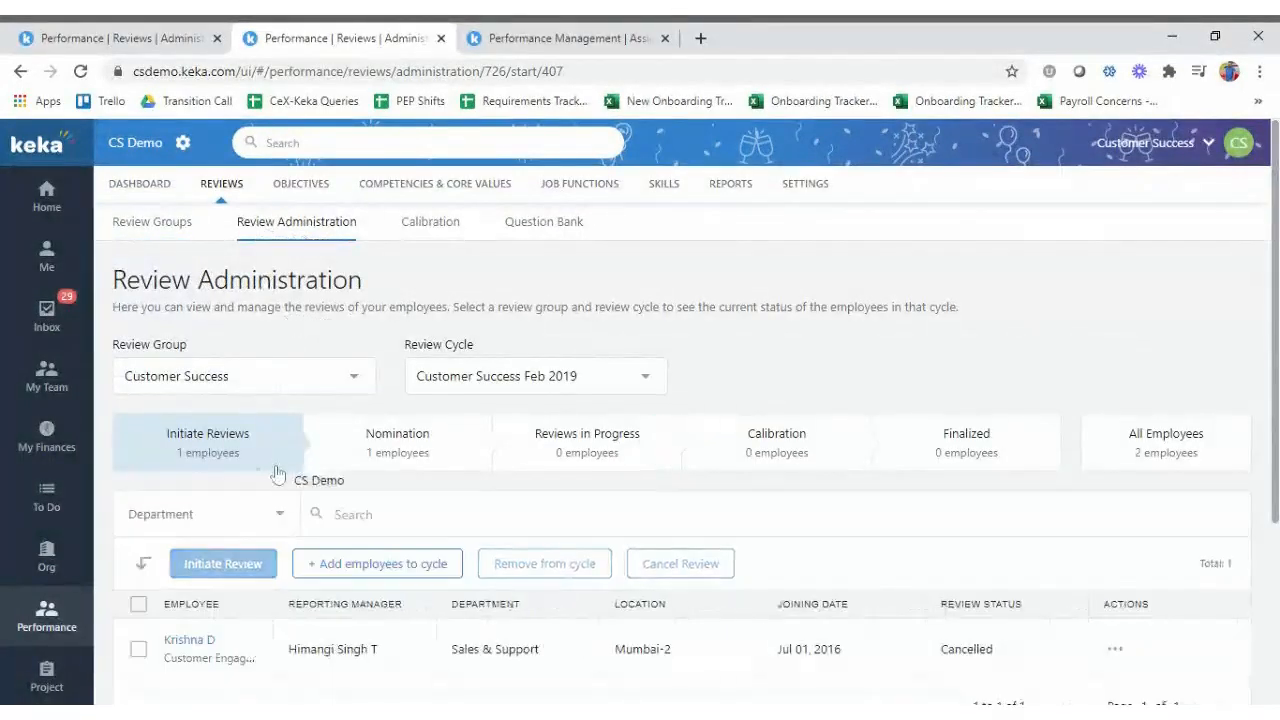
{"action": "scroll", "coordinate": [277, 474], "scroll_direction": "down", "scroll_amount": 2}
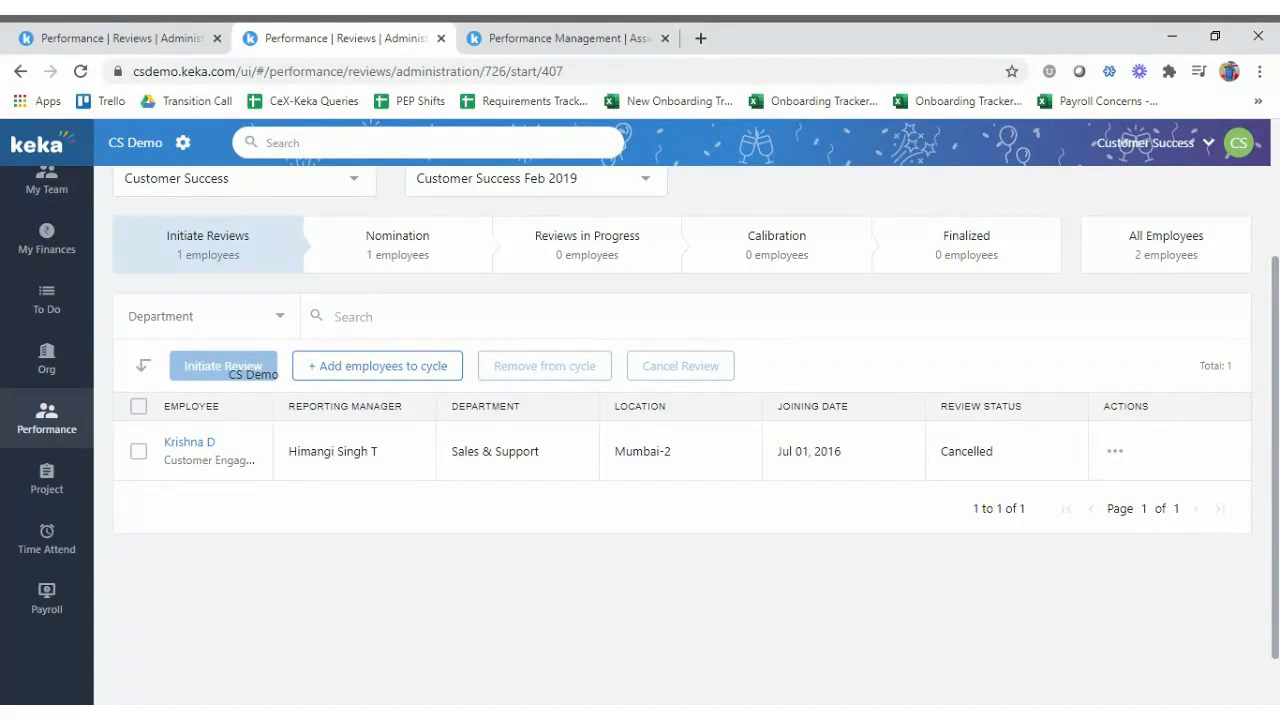
{"action": "left_click", "coordinate": [138, 406]}
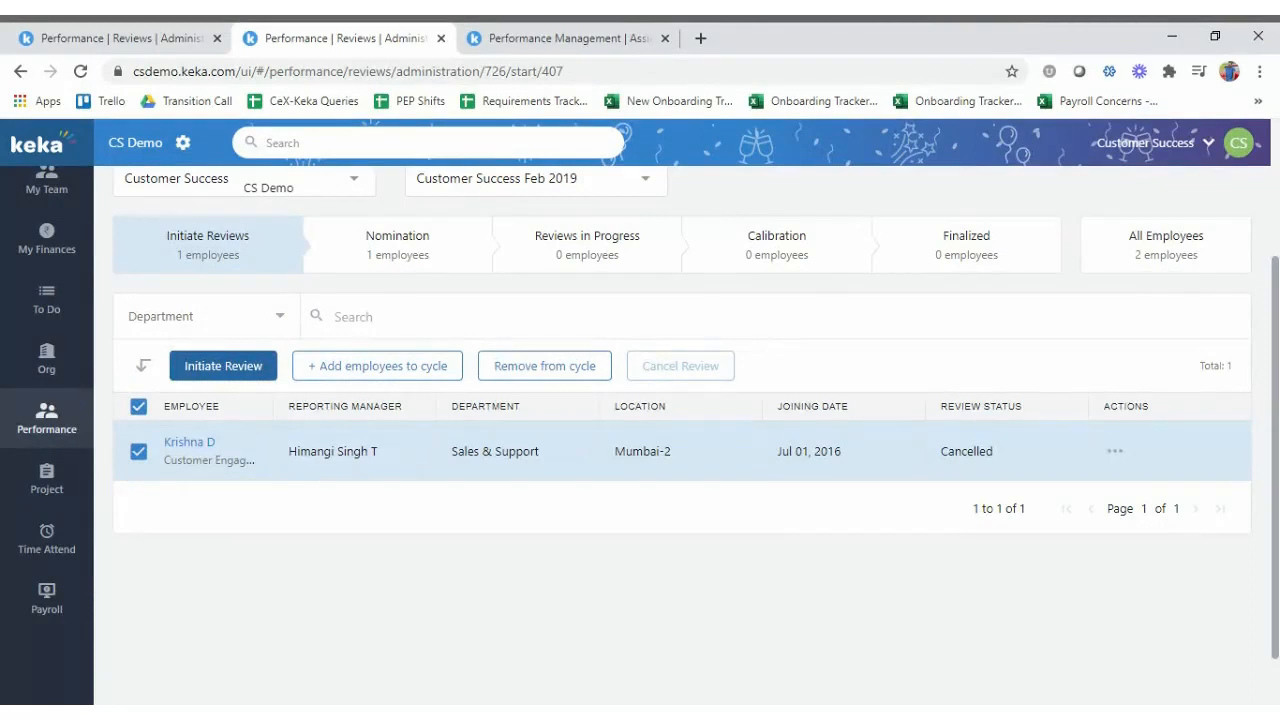
{"action": "scroll", "coordinate": [230, 290], "scroll_direction": "up", "scroll_amount": 2}
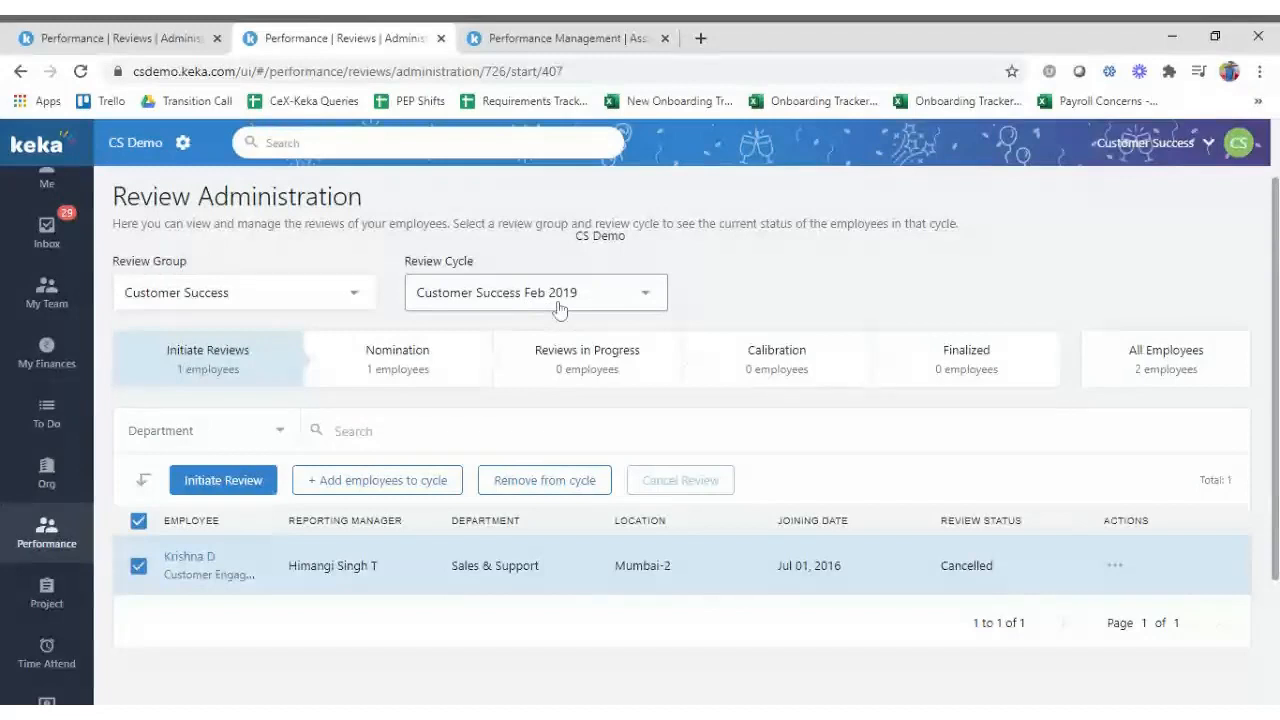
{"action": "left_click", "coordinate": [208, 482]}
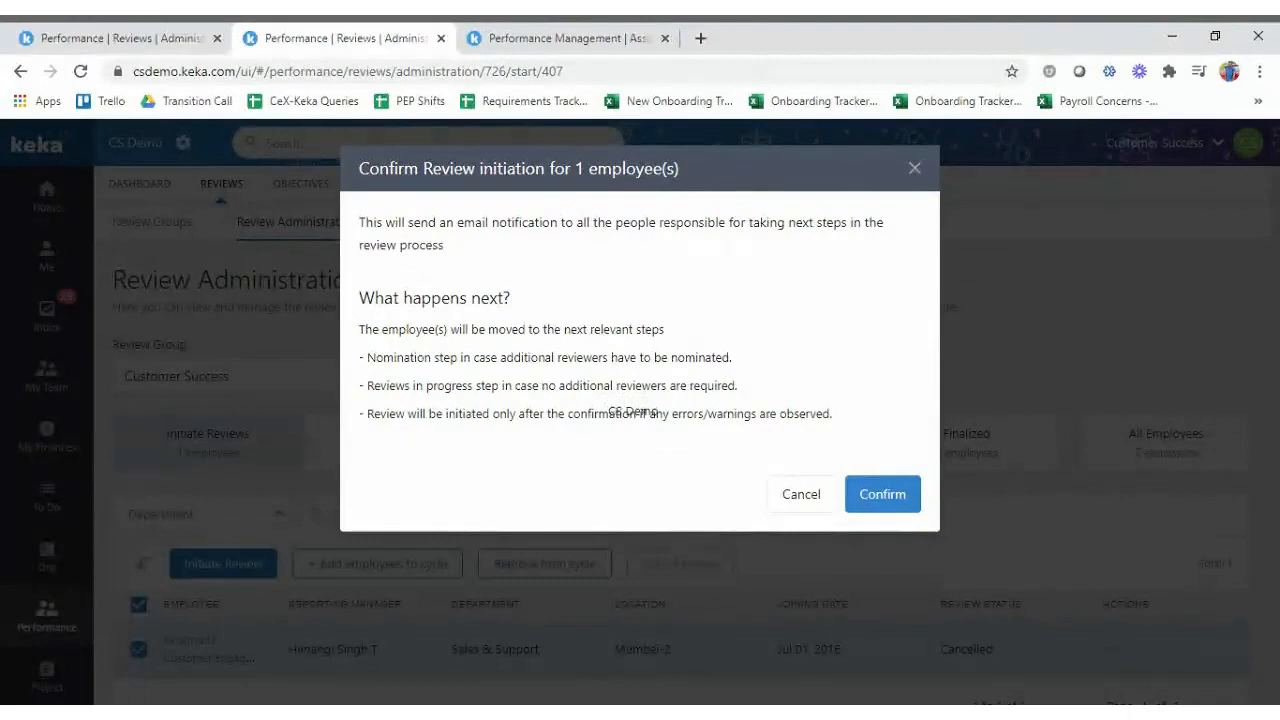
{"action": "left_click", "coordinate": [879, 497]}
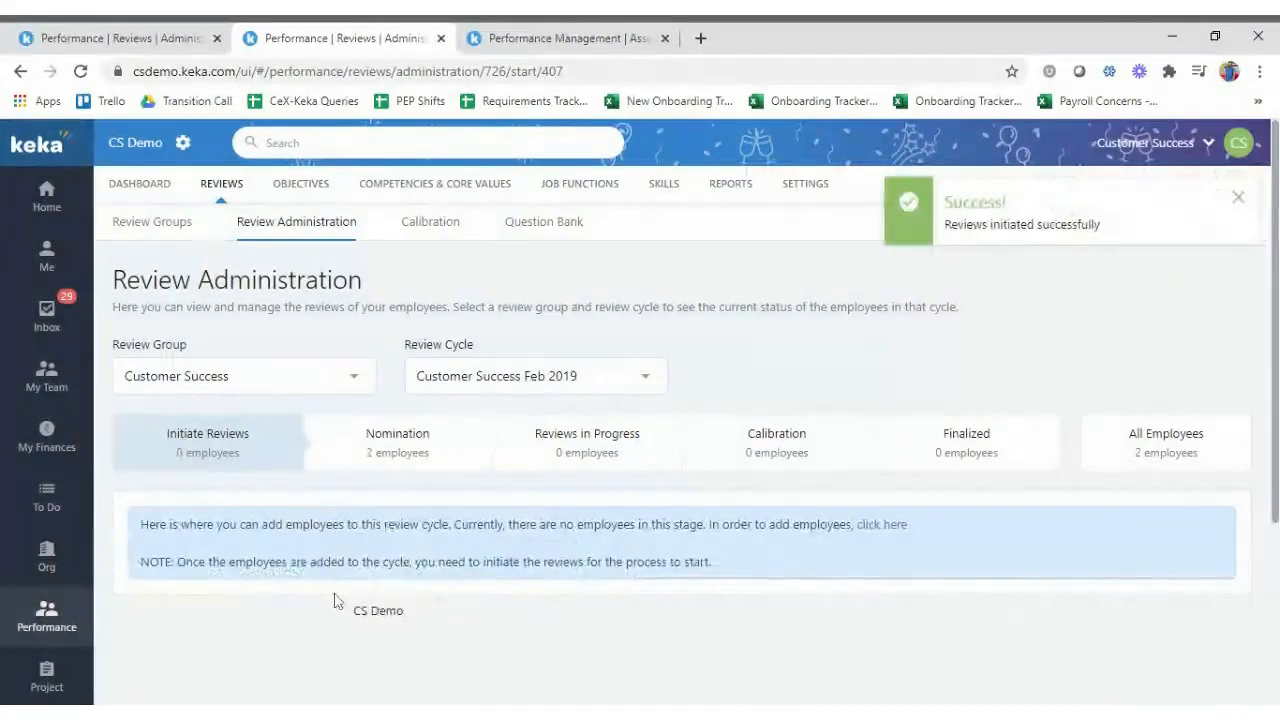
Examine the employees in the cycle's Nomination stage and open the Reviews in Progress stage.
{"action": "left_click", "coordinate": [410, 456]}
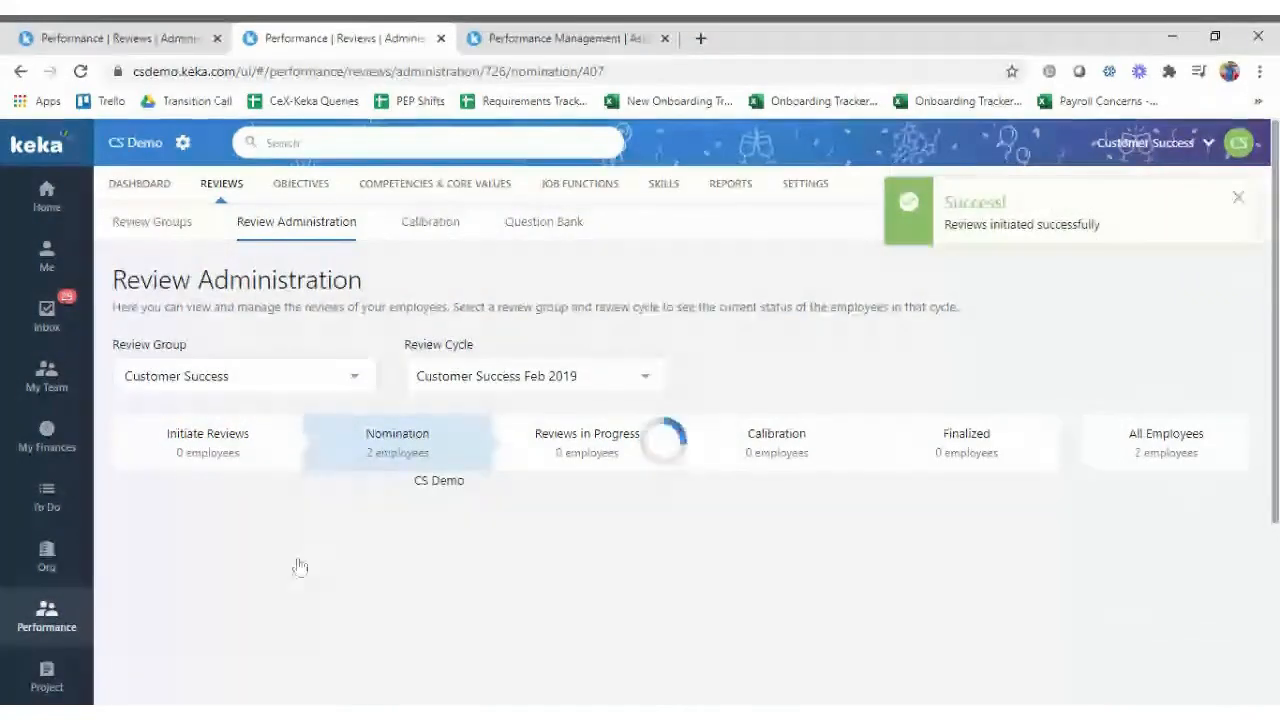
{"action": "scroll", "coordinate": [300, 566], "scroll_direction": "down", "scroll_amount": 1}
{"action": "scroll", "coordinate": [295, 560], "scroll_direction": "down", "scroll_amount": 2}
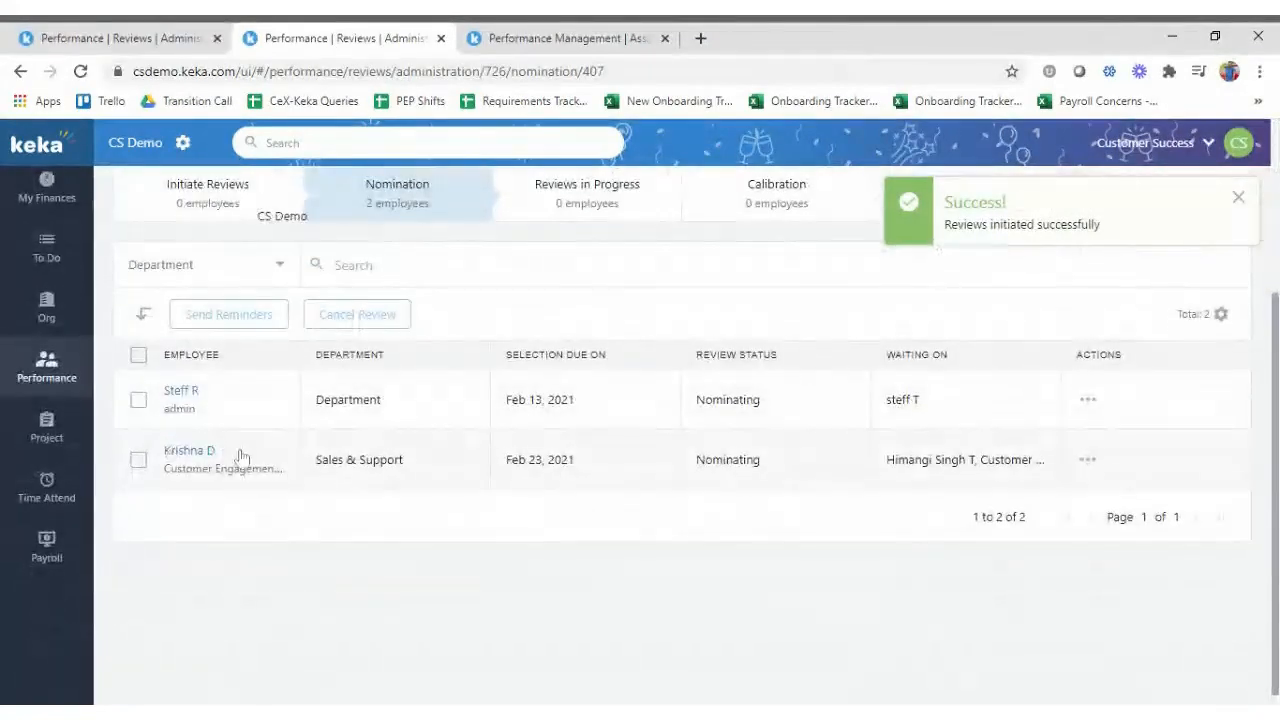
{"action": "scroll", "coordinate": [241, 457], "scroll_direction": "up", "scroll_amount": 1}
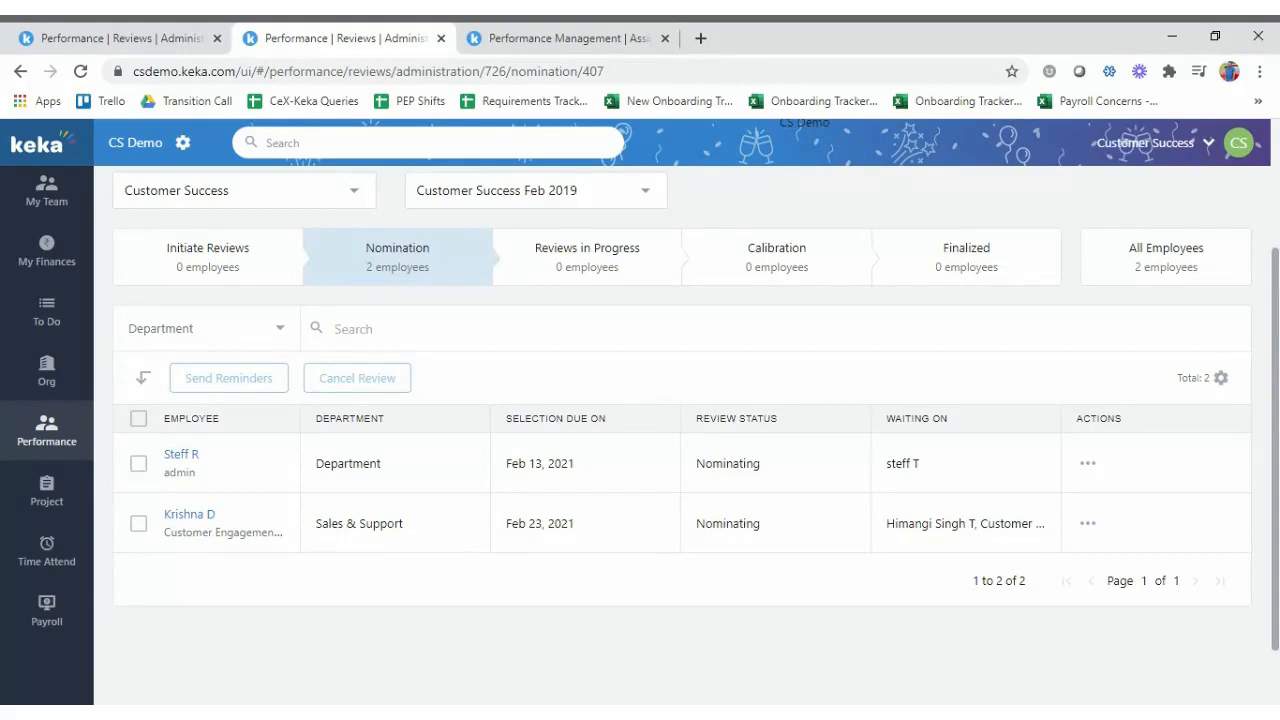
{"action": "scroll", "coordinate": [380, 434], "scroll_direction": "up", "scroll_amount": 2}
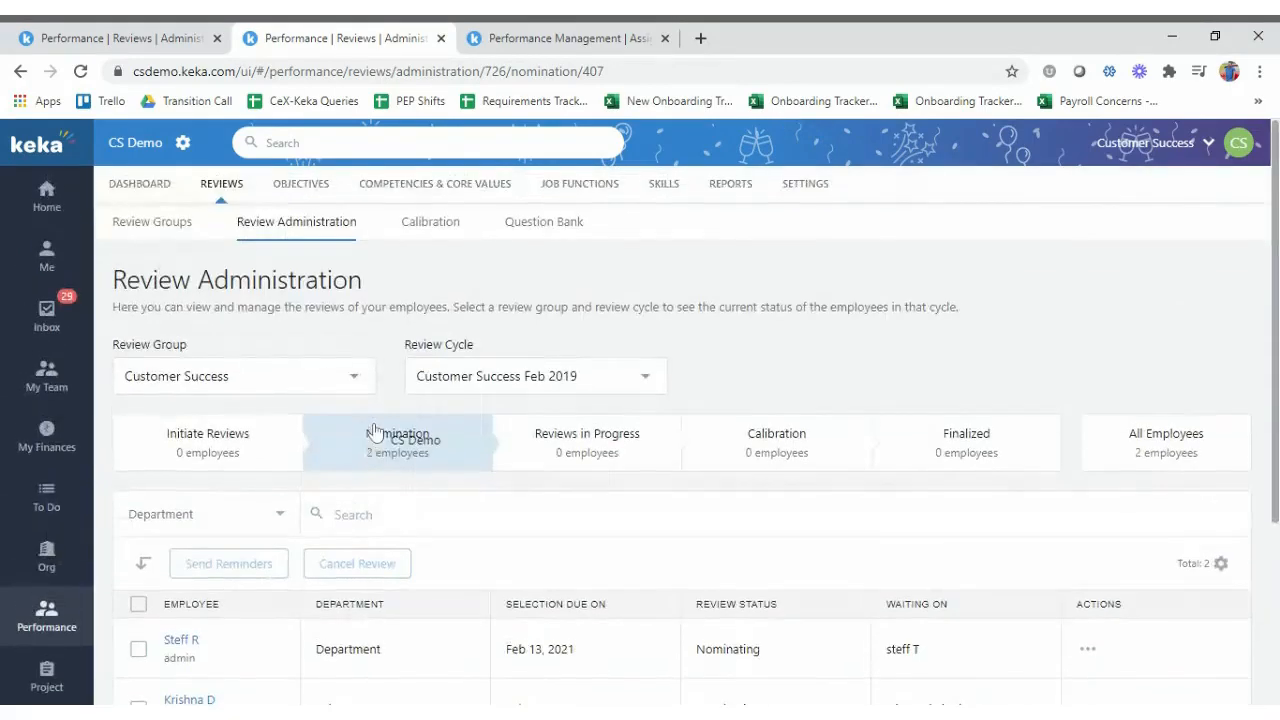
{"action": "scroll", "coordinate": [395, 455], "scroll_direction": "down", "scroll_amount": 2}
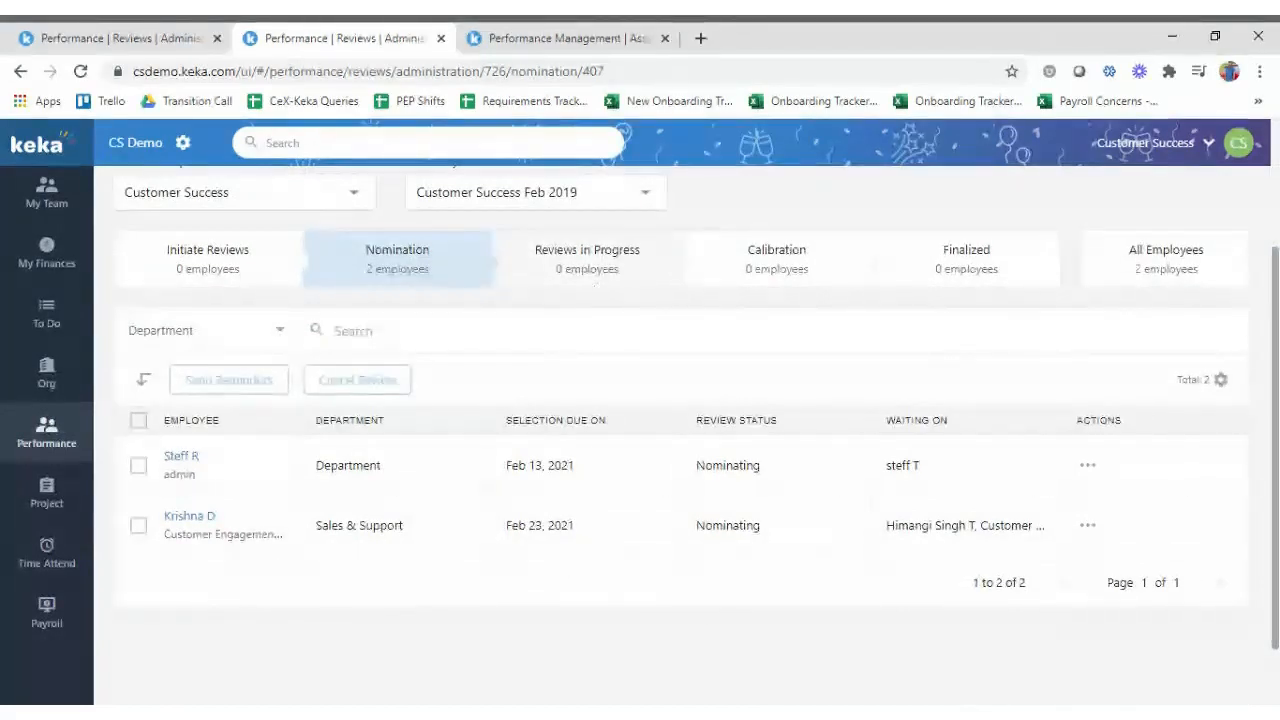
{"action": "left_click", "coordinate": [591, 285]}
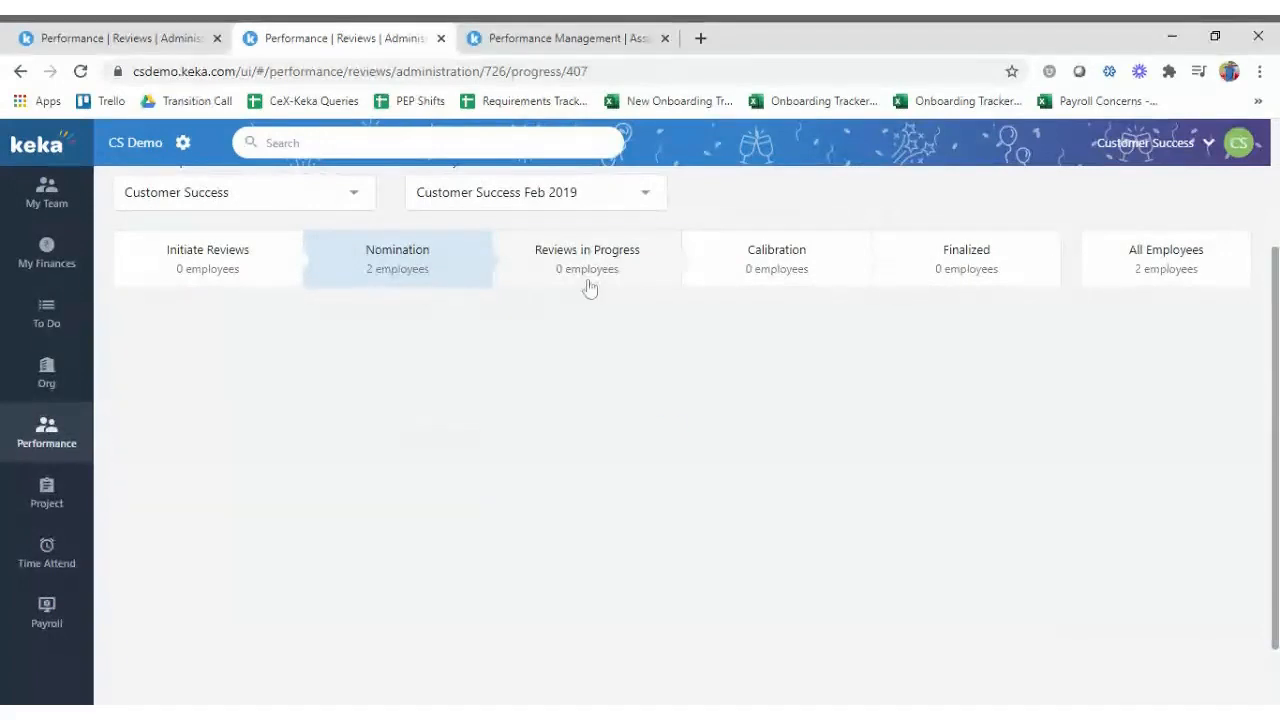
Open the Calibration stage of the Customer Success Feb 2019 cycle and list the available review cycles.
{"action": "left_click", "coordinate": [766, 264]}
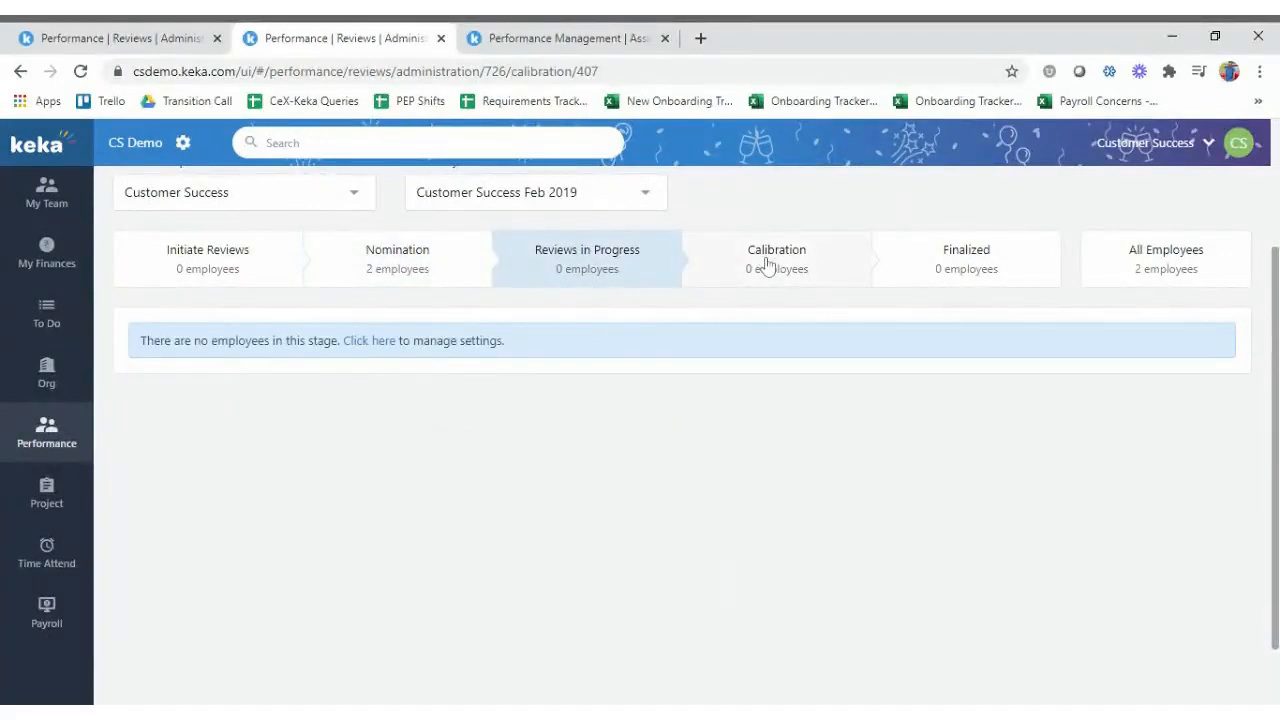
{"action": "scroll", "coordinate": [433, 326], "scroll_direction": "up", "scroll_amount": 1}
{"action": "scroll", "coordinate": [433, 326], "scroll_direction": "up", "scroll_amount": 1}
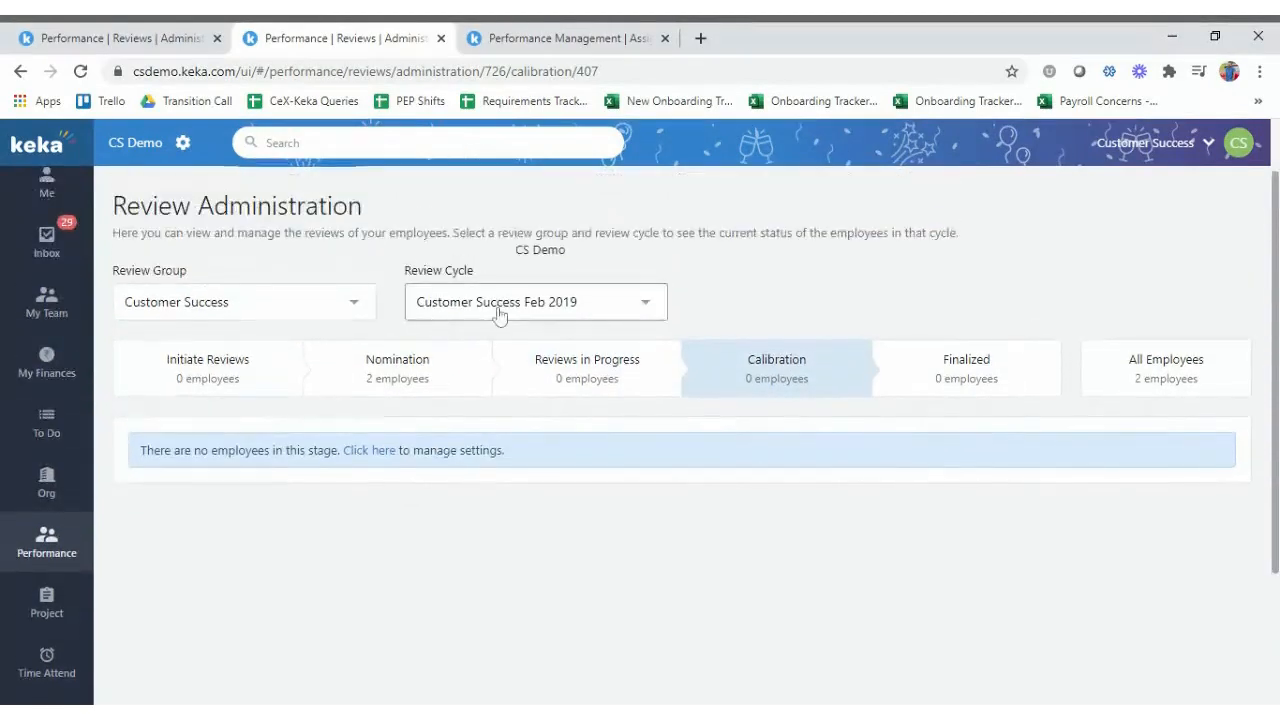
{"action": "left_click", "coordinate": [498, 308]}
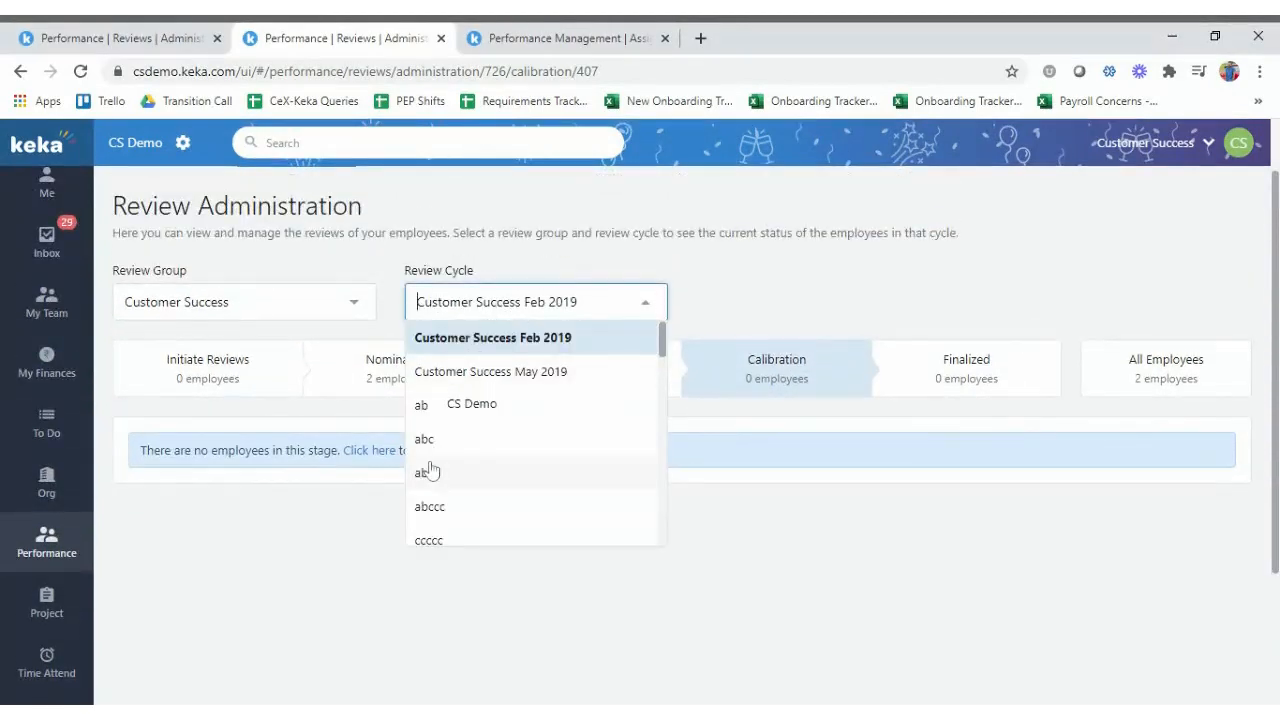
In the xyz review group, cancel the review of the HR Manager in the Nomination stage and confirm the cancellation.
{"action": "left_click", "coordinate": [250, 308]}
{"action": "left_click", "coordinate": [140, 372]}
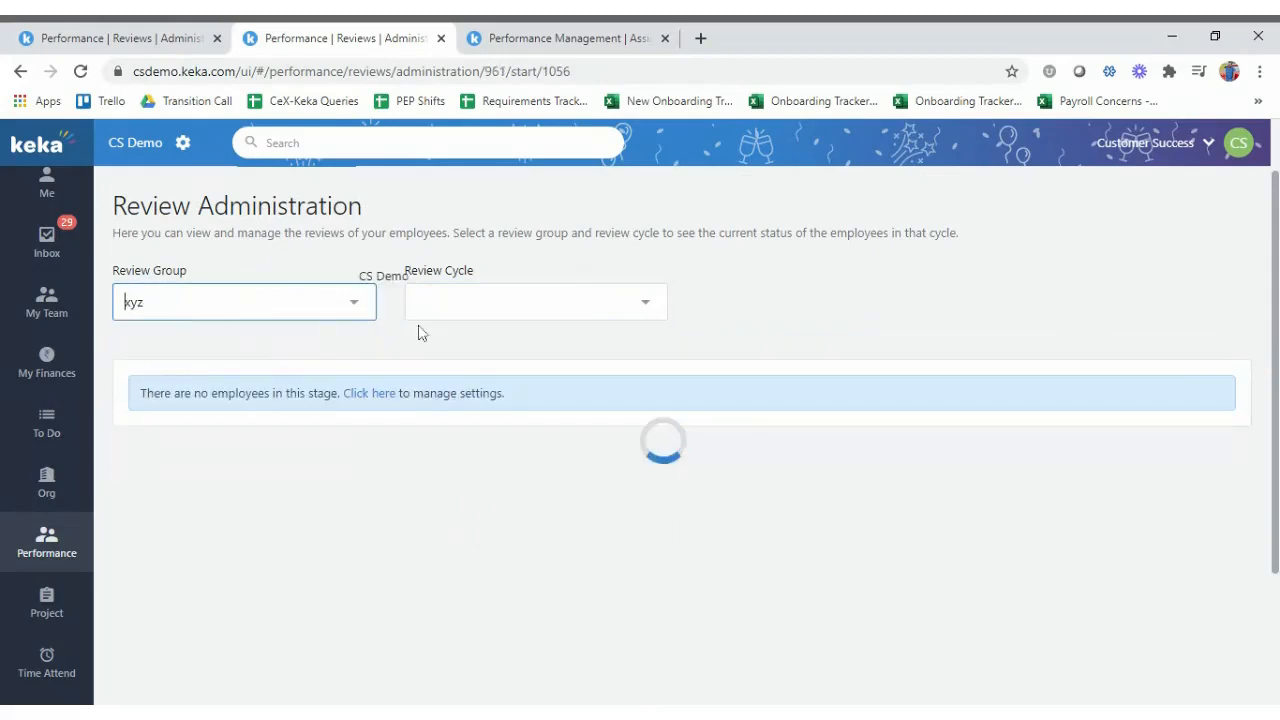
{"action": "left_click", "coordinate": [421, 385]}
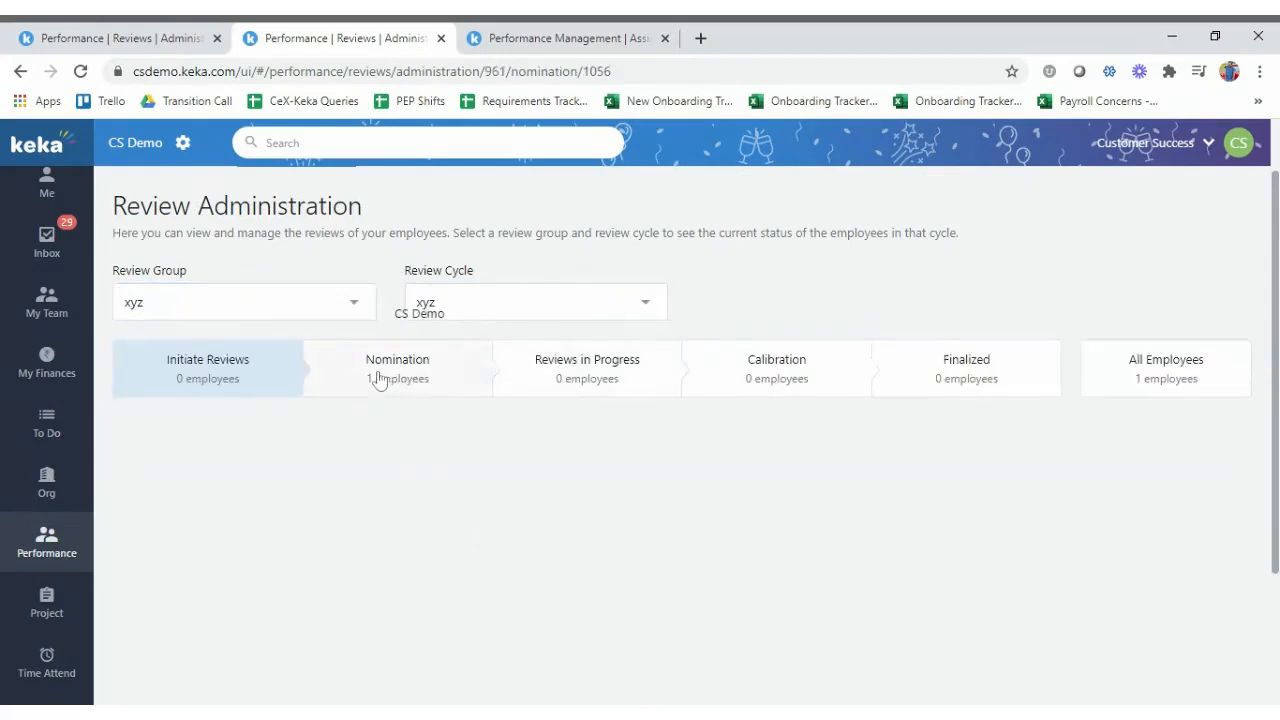
{"action": "scroll", "coordinate": [340, 578], "scroll_direction": "down", "scroll_amount": 2}
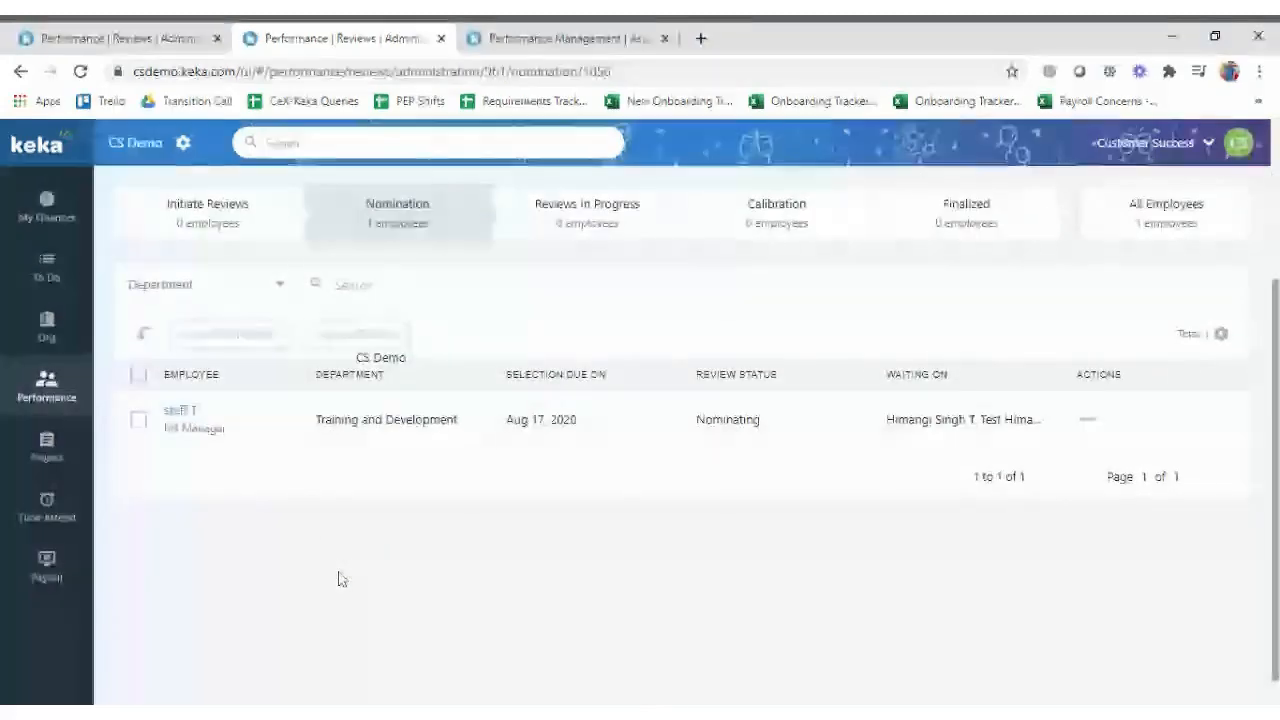
{"action": "left_click", "coordinate": [139, 376]}
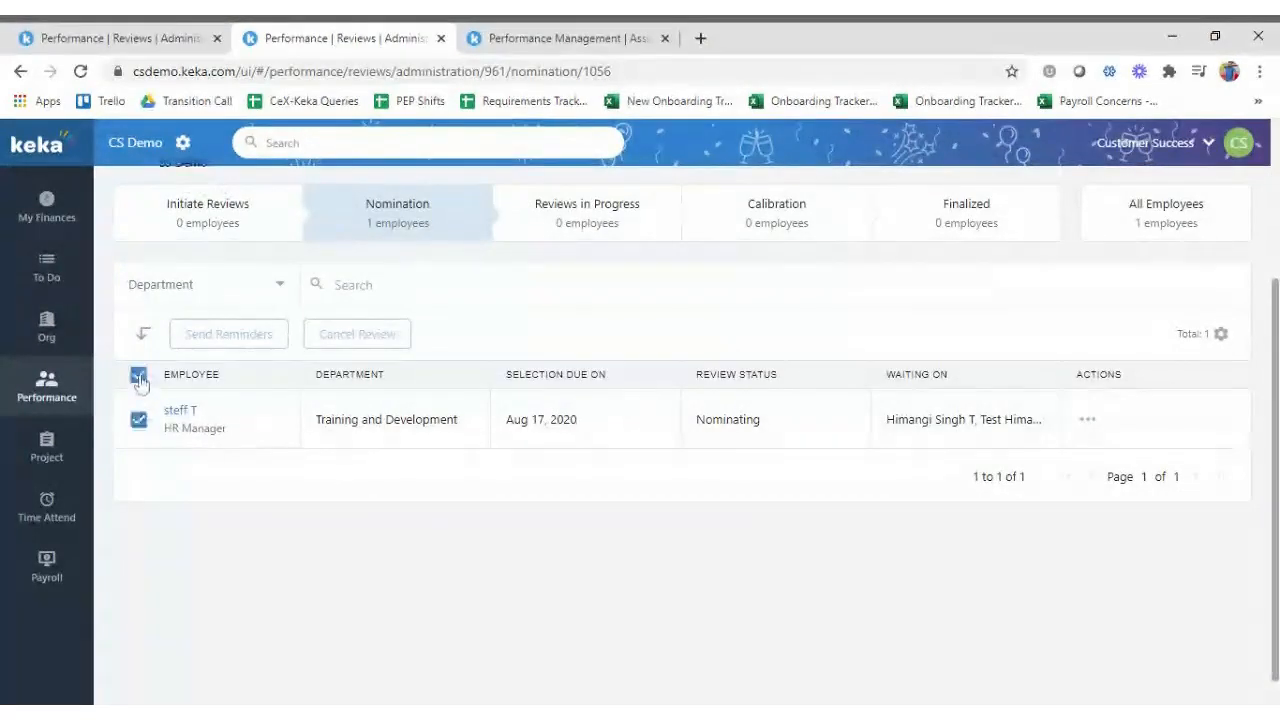
{"action": "left_click", "coordinate": [356, 340]}
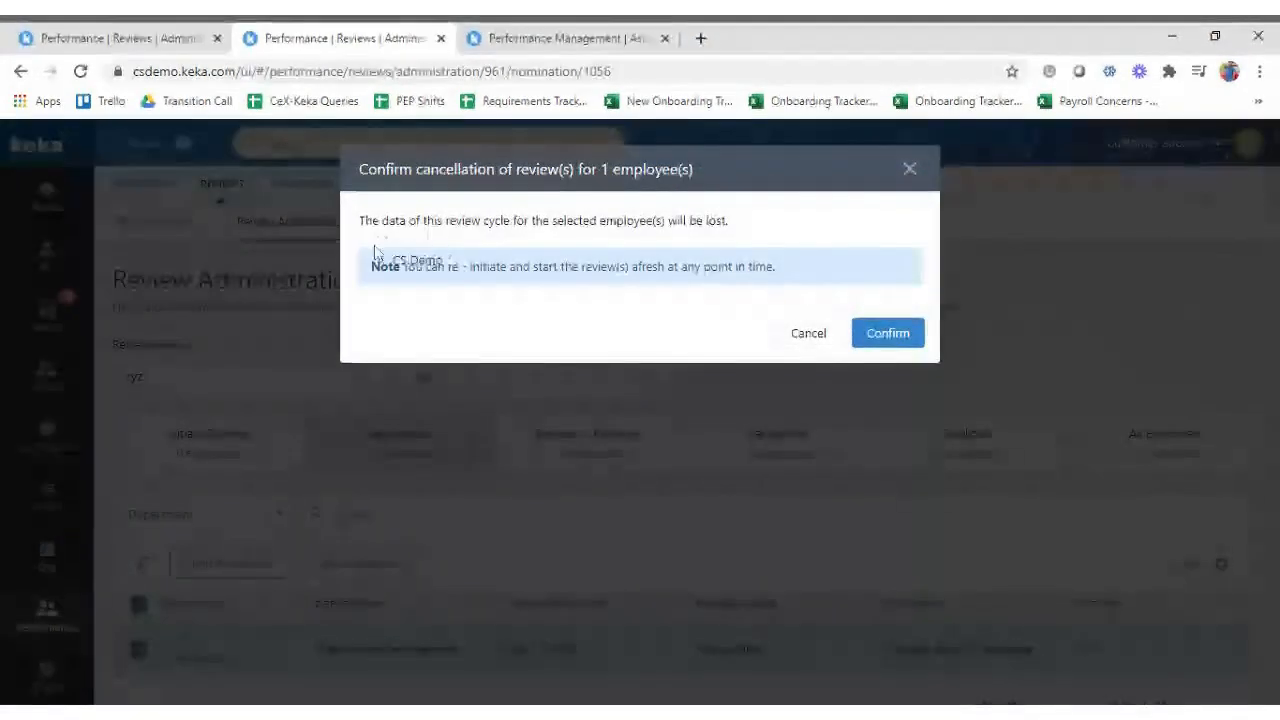
{"action": "left_click_drag", "start_coordinate": [405, 278], "coordinate": [797, 279]}
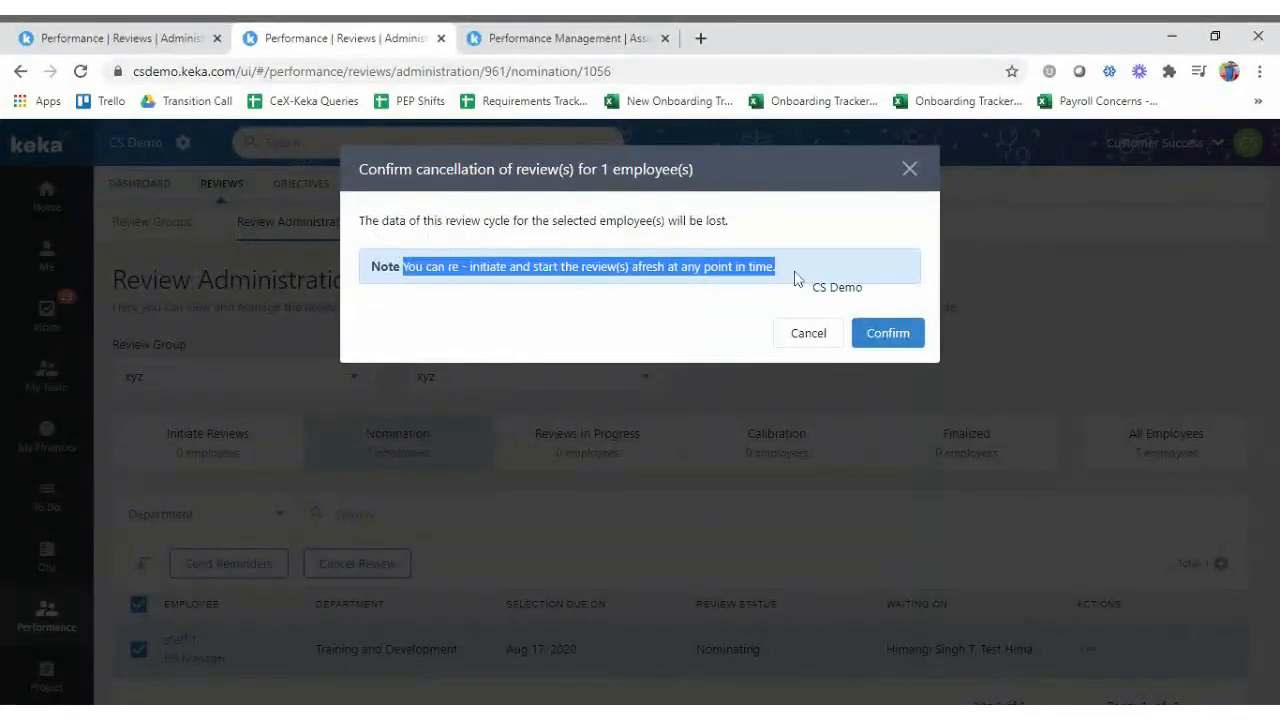
{"action": "left_click", "coordinate": [798, 279]}
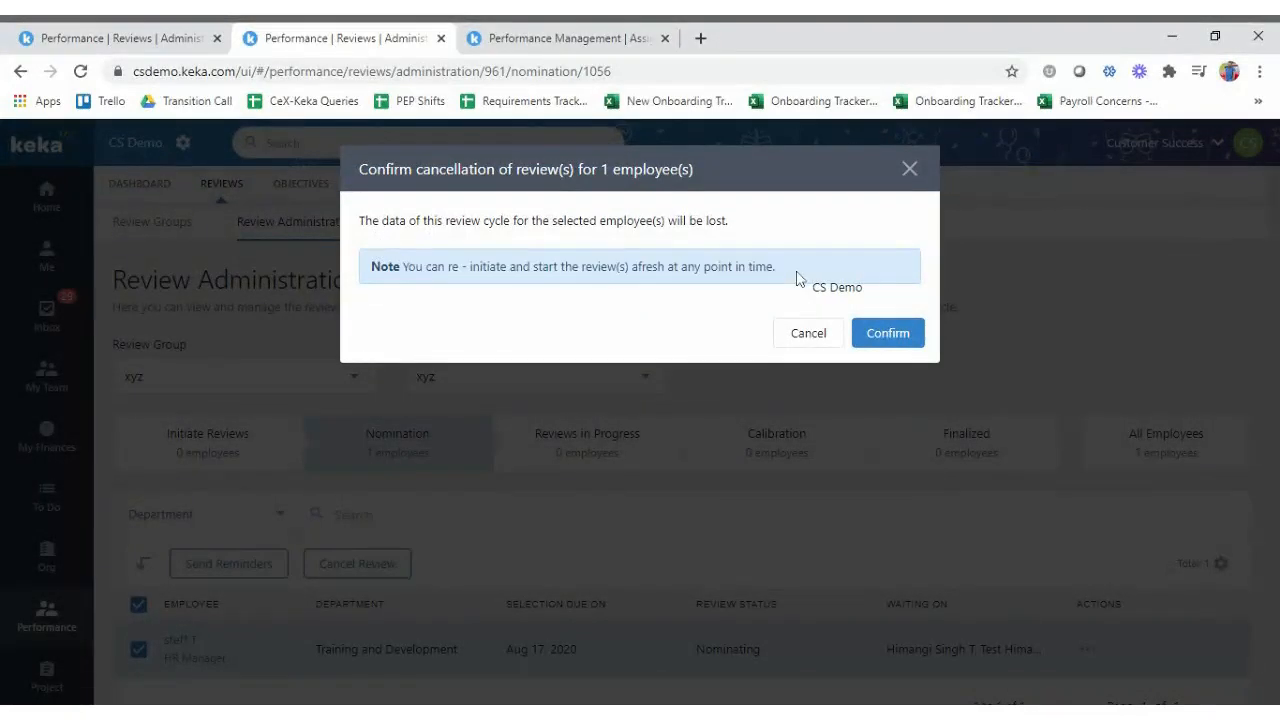
{"action": "left_click", "coordinate": [897, 340]}
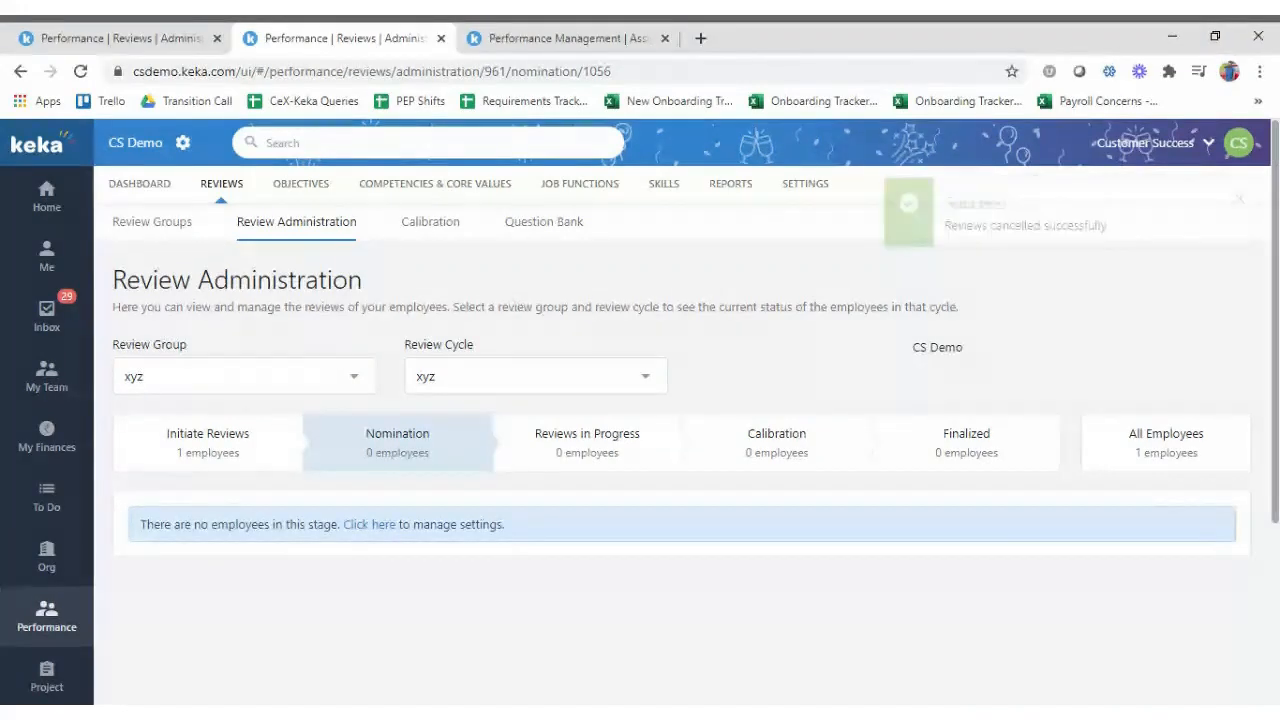
Select the HR Manager in the xyz cycle's Initiate Reviews stage, and view its Nomination and Reviews in Progress stages.
{"action": "left_click", "coordinate": [205, 445]}
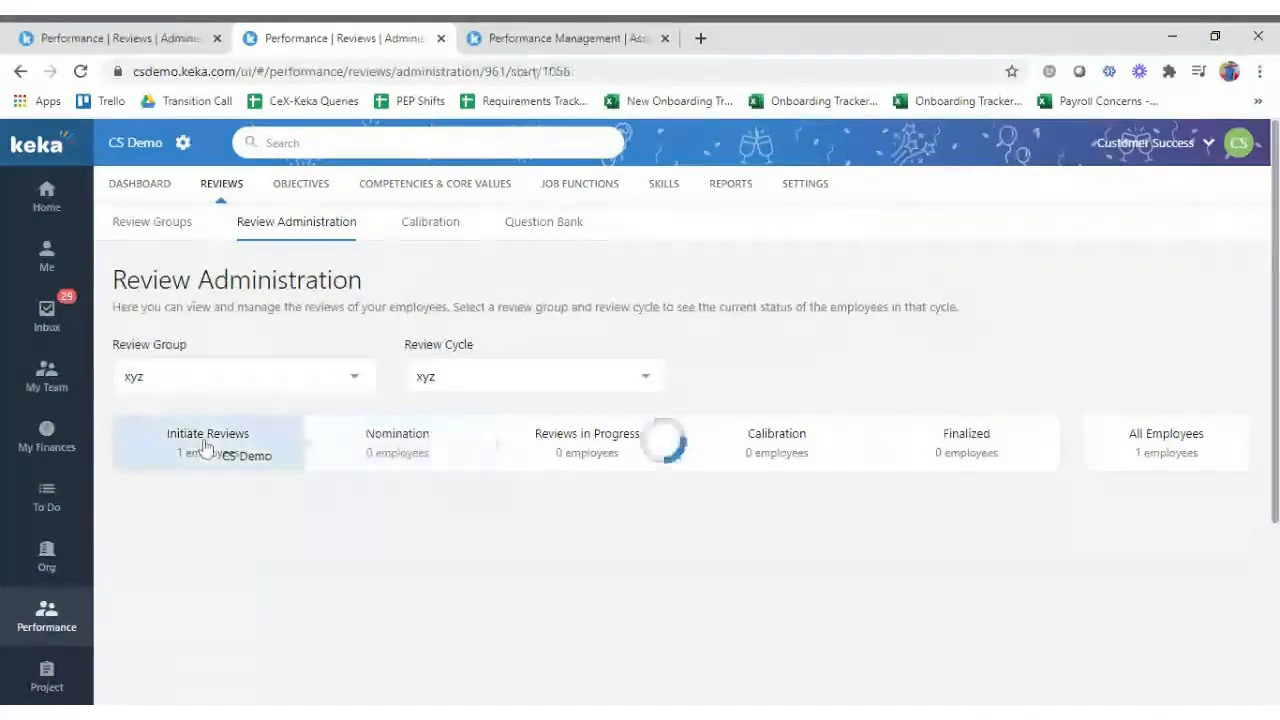
{"action": "scroll", "coordinate": [260, 595], "scroll_direction": "down", "scroll_amount": 1}
{"action": "scroll", "coordinate": [260, 595], "scroll_direction": "down", "scroll_amount": 1}
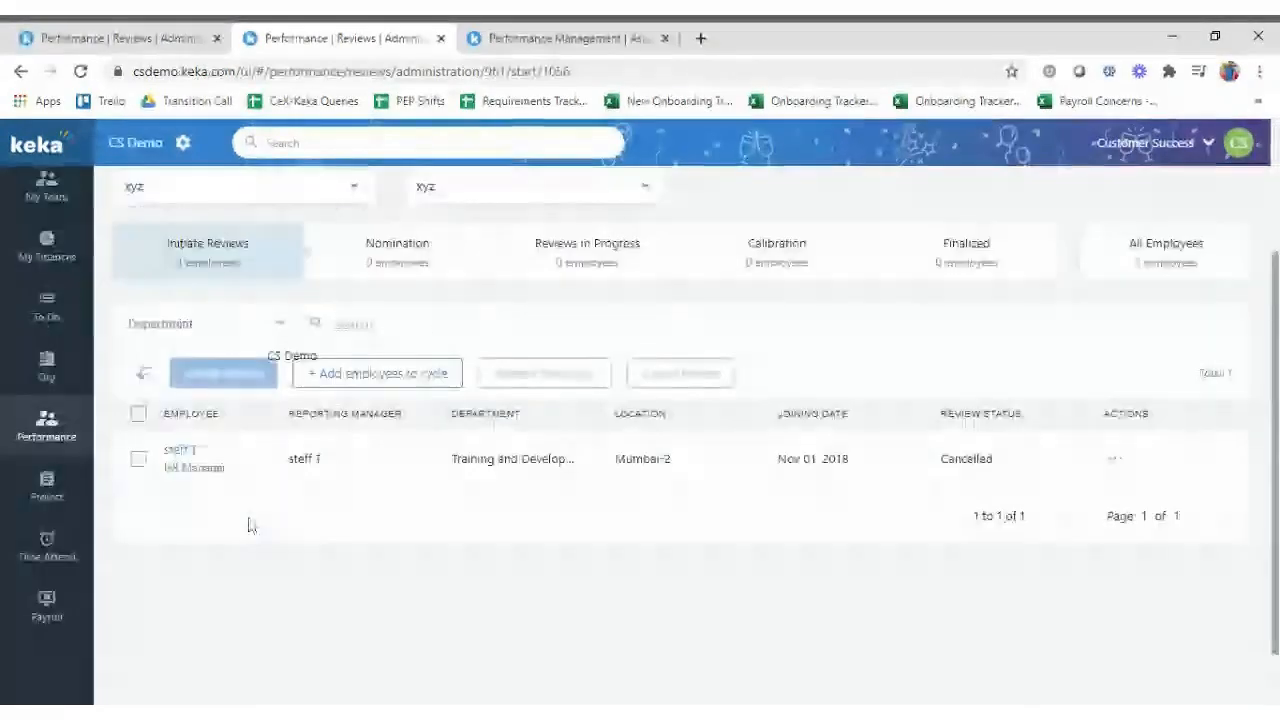
{"action": "left_click", "coordinate": [138, 414]}
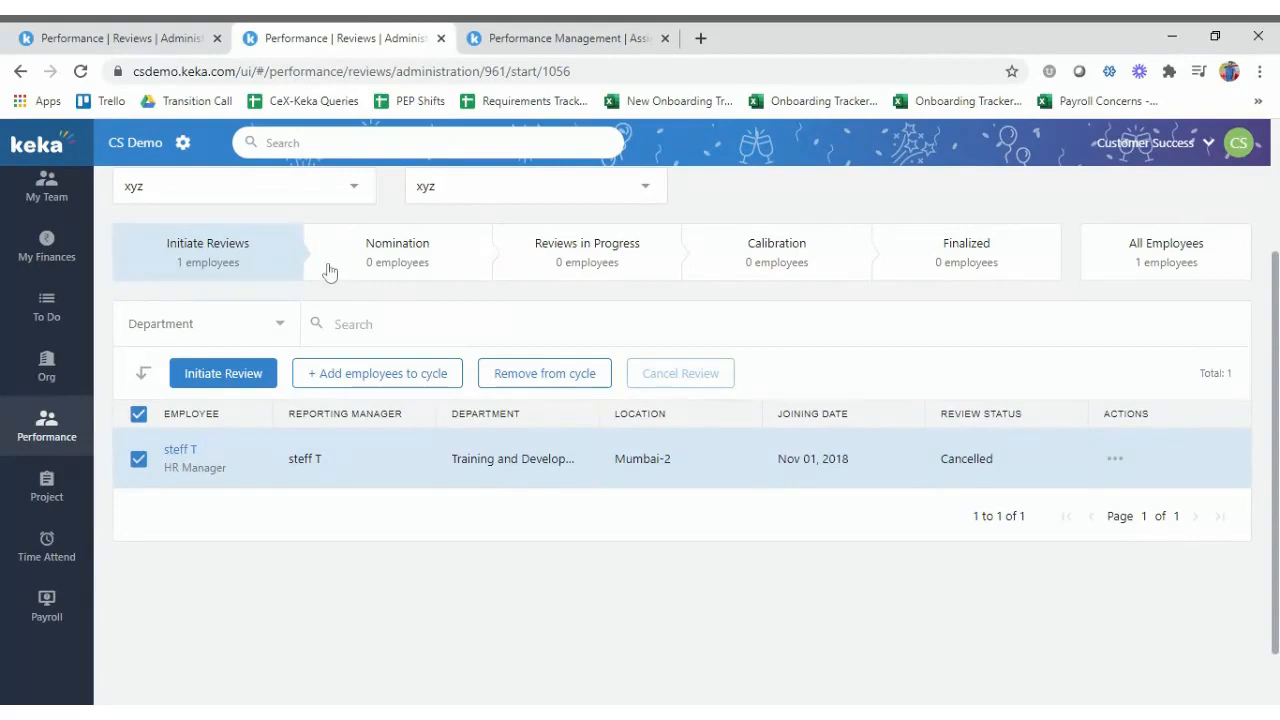
{"action": "left_click", "coordinate": [380, 270]}
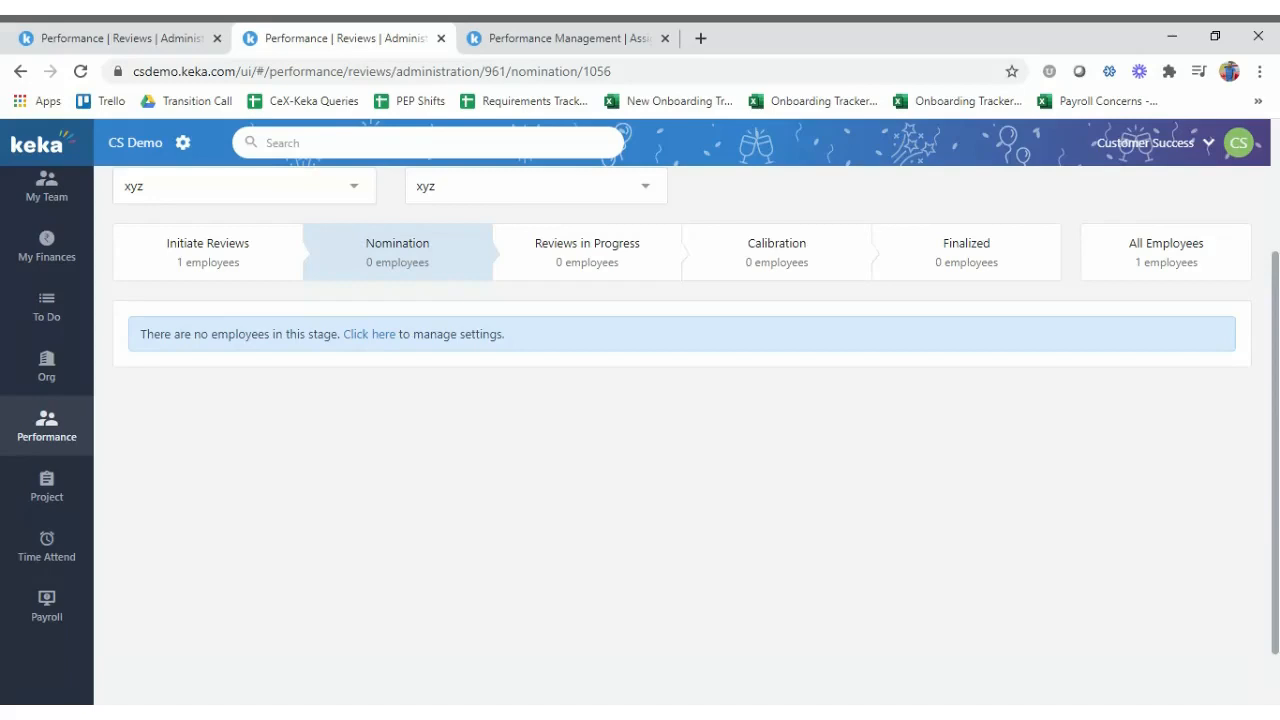
{"action": "left_click", "coordinate": [572, 270]}
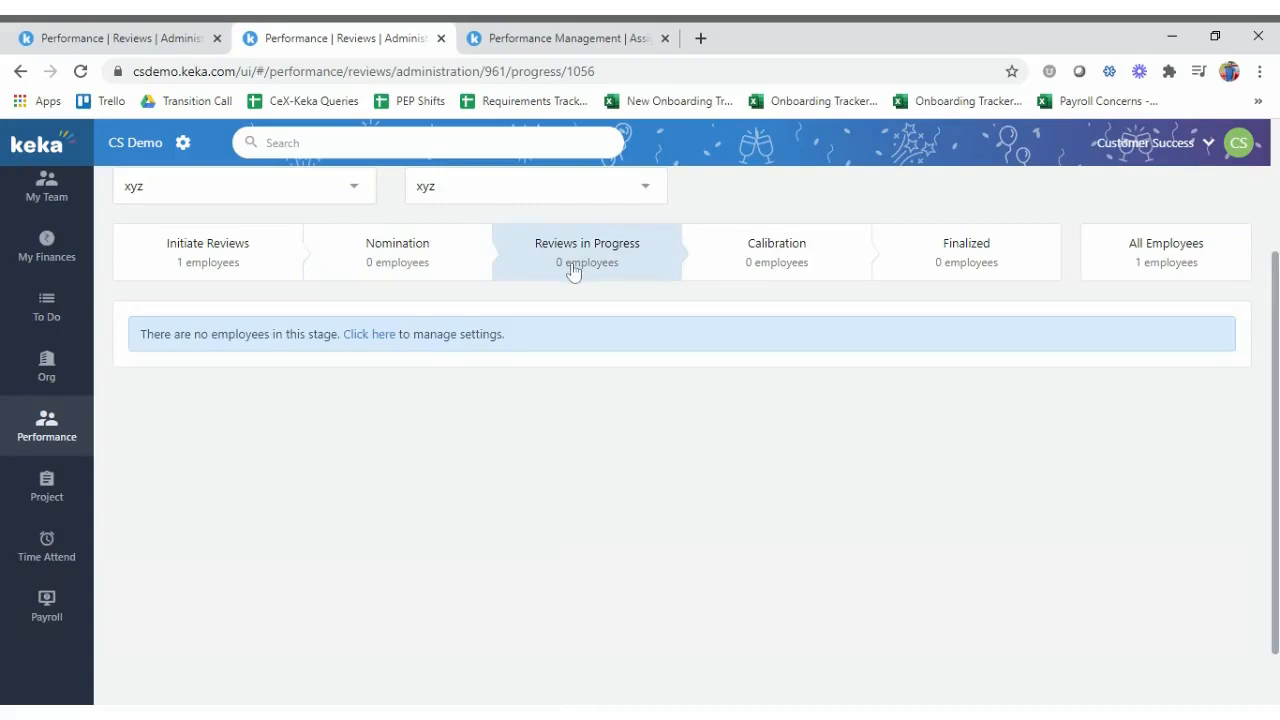
Switch to the CS Demo review group, go through its Jun, test and testwww cycles, and open testwww's Reviews in Progress stage.
{"action": "scroll", "coordinate": [266, 194], "scroll_direction": "up", "scroll_amount": 3}
{"action": "left_click", "coordinate": [195, 303]}
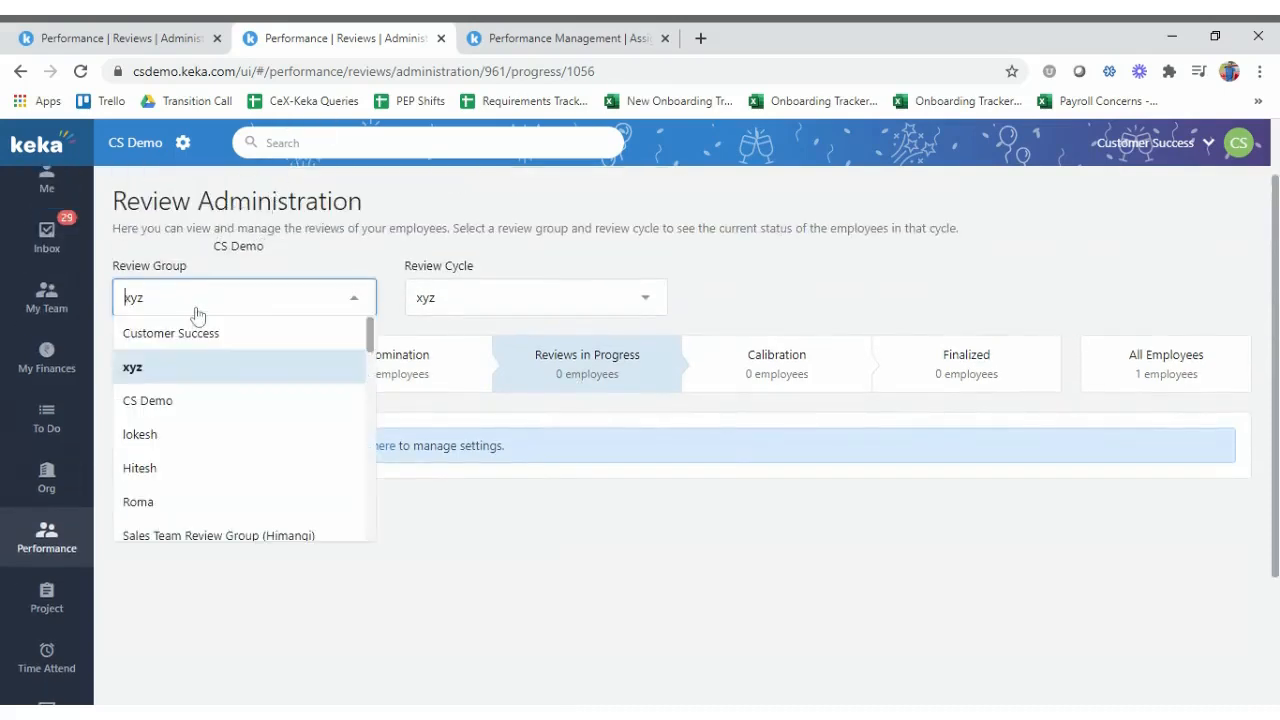
{"action": "left_click", "coordinate": [183, 403]}
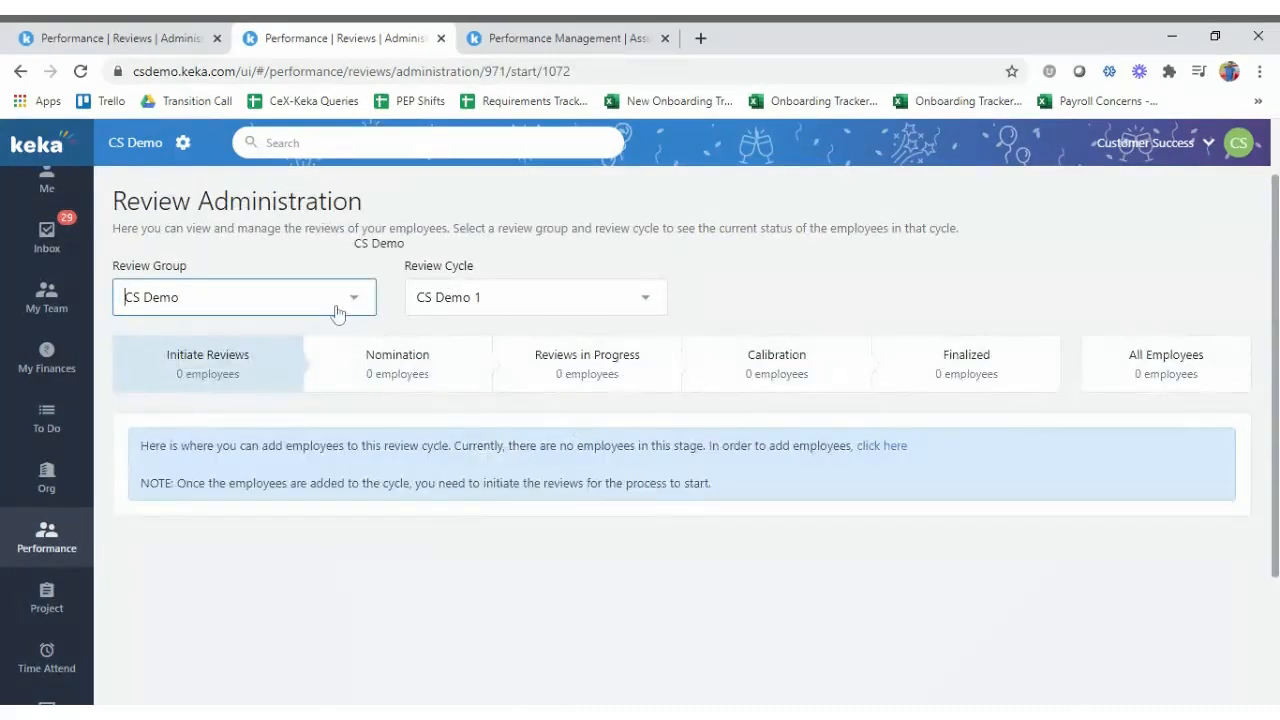
{"action": "left_click", "coordinate": [480, 297]}
{"action": "left_click", "coordinate": [457, 364]}
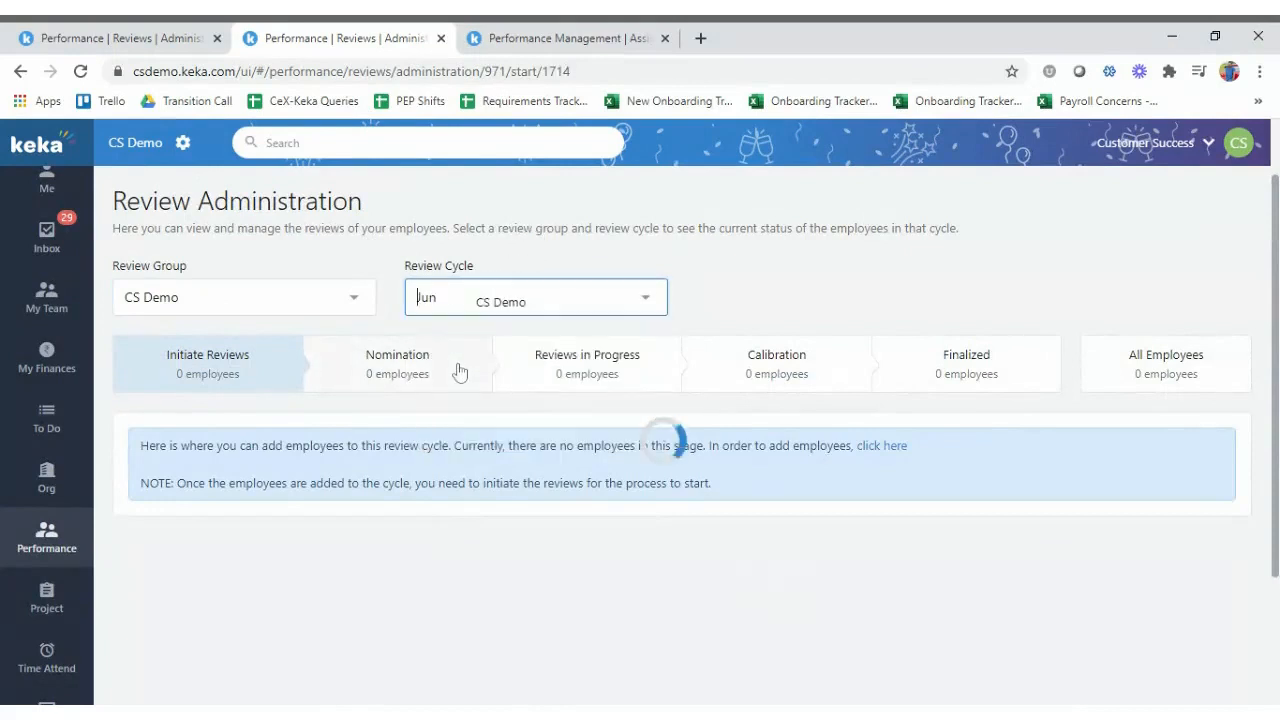
{"action": "left_click", "coordinate": [515, 306]}
{"action": "left_click", "coordinate": [463, 408]}
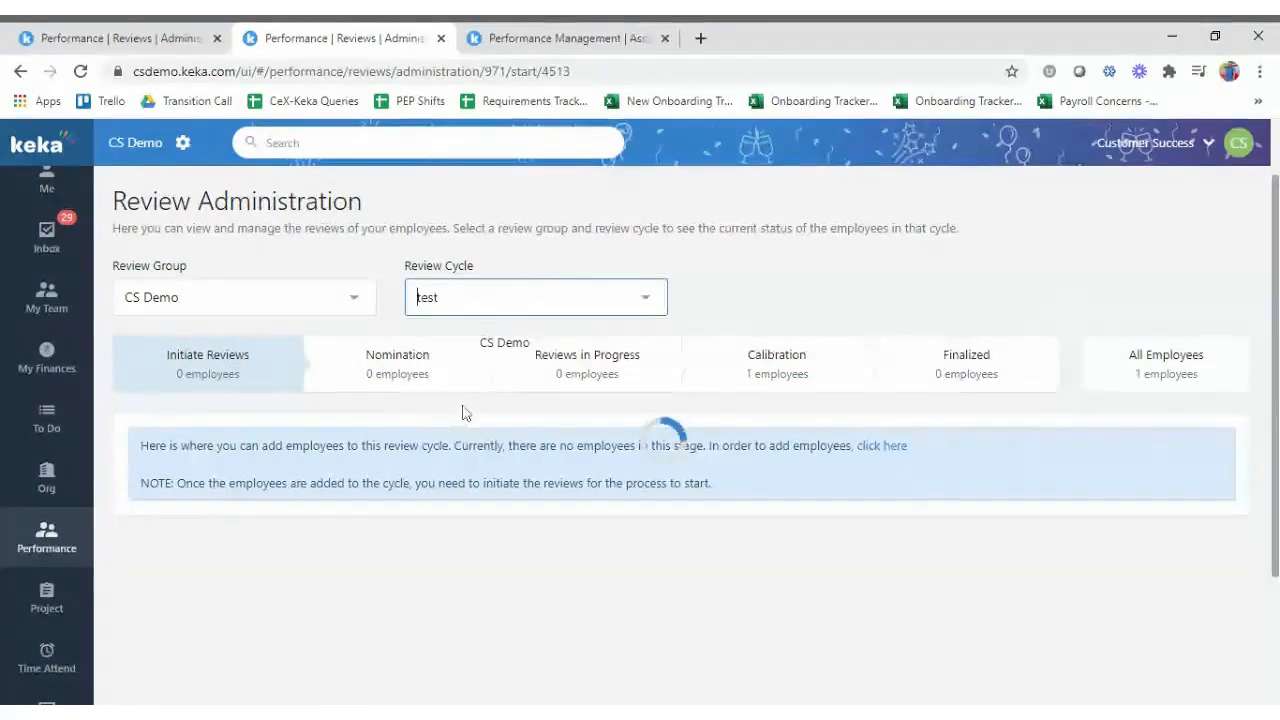
{"action": "left_click", "coordinate": [489, 310]}
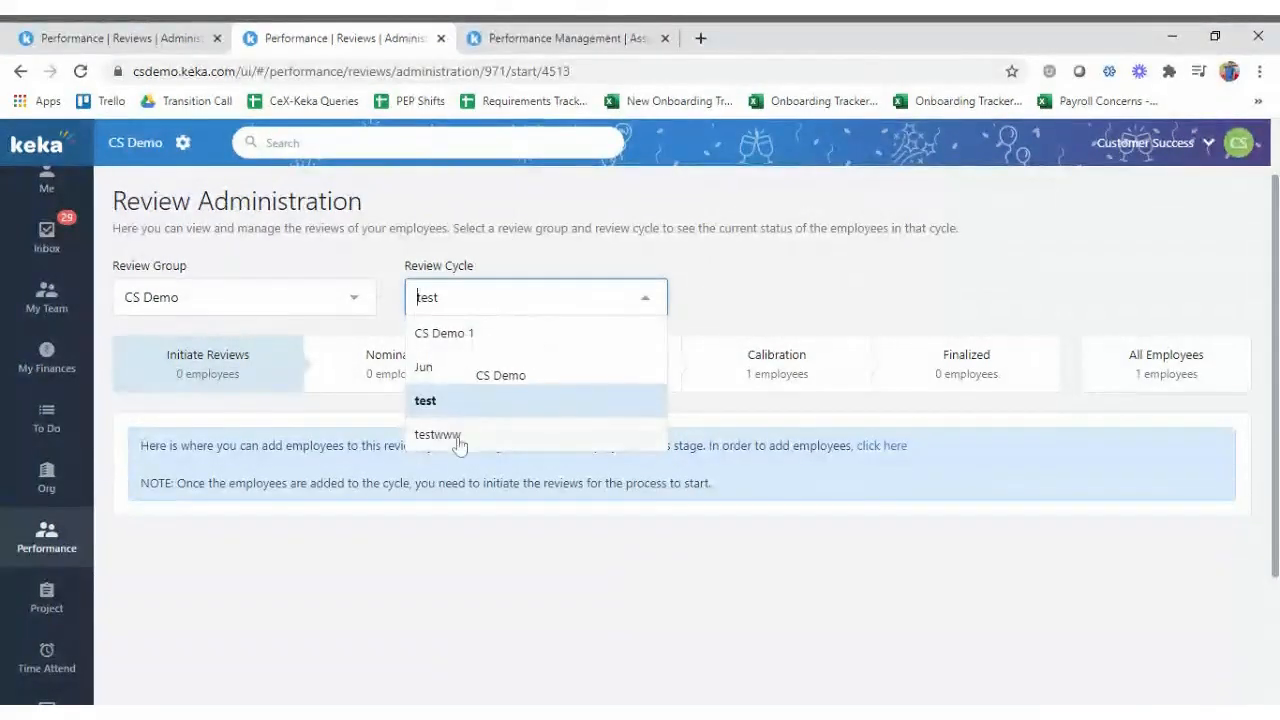
{"action": "left_click", "coordinate": [459, 436]}
{"action": "left_click", "coordinate": [588, 364]}
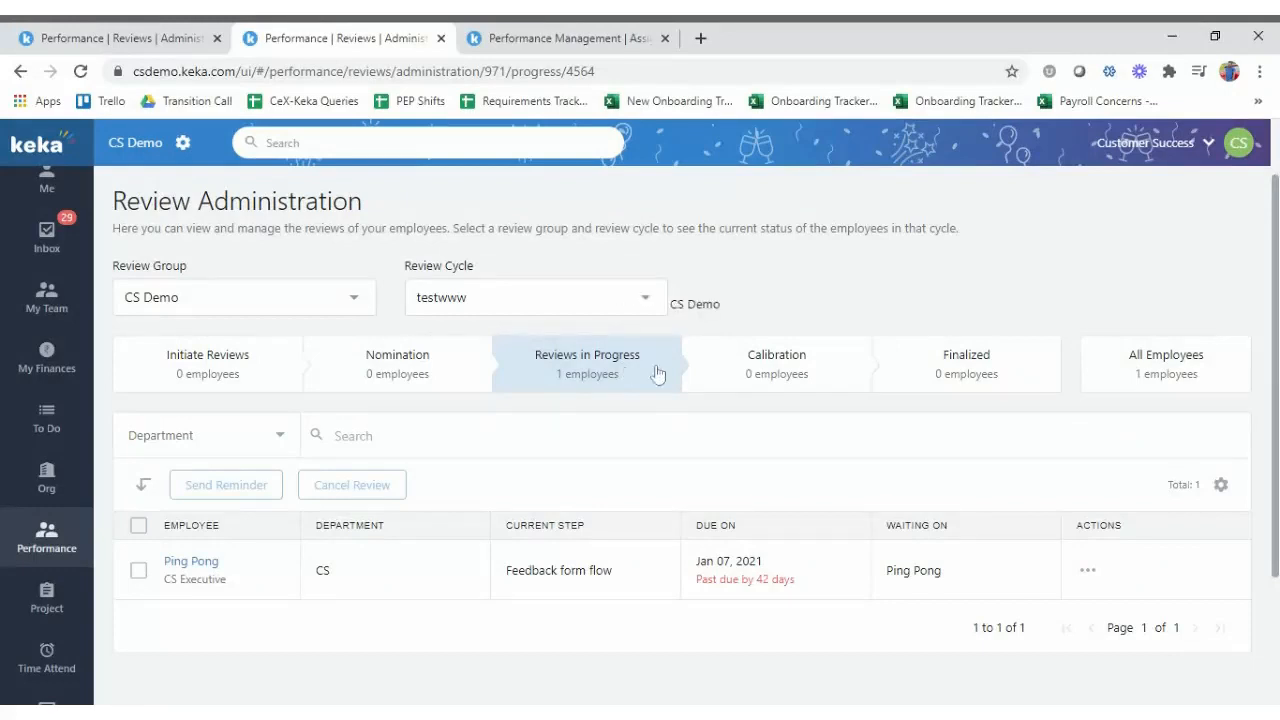
Switch Review Administration to the HR Department review group.
{"action": "left_click", "coordinate": [320, 303]}
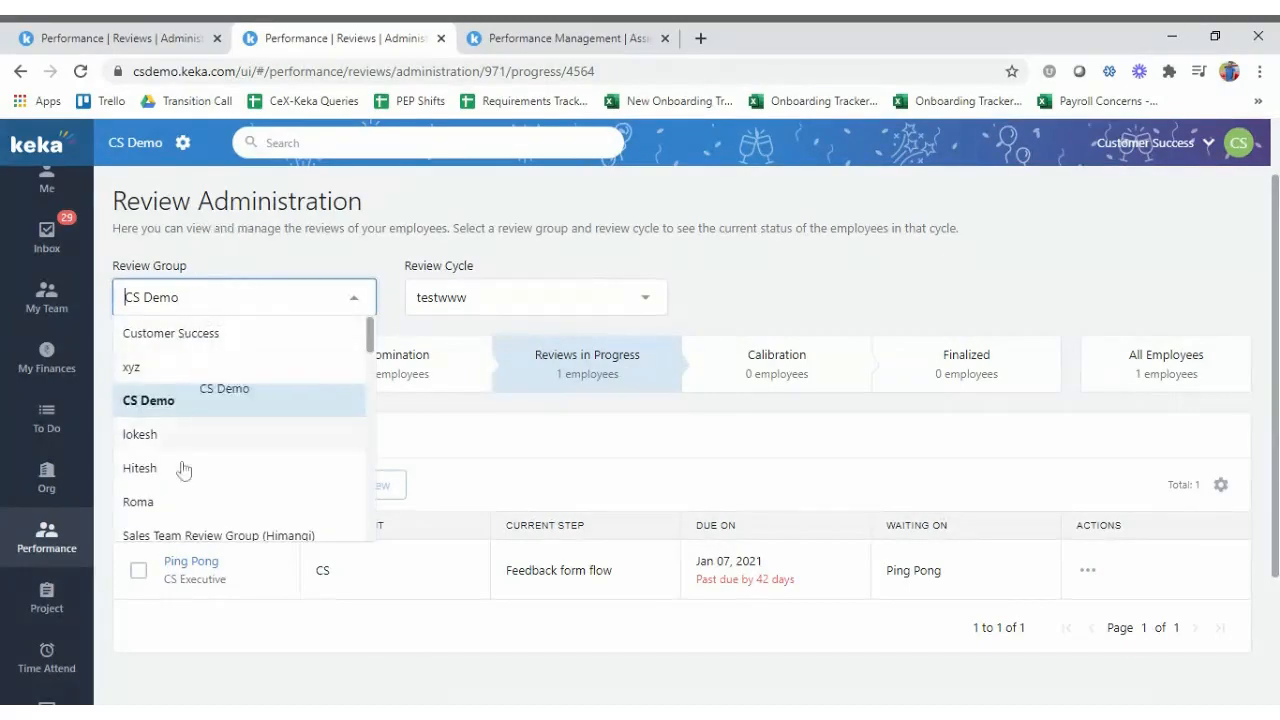
{"action": "scroll", "coordinate": [180, 480], "scroll_direction": "down", "scroll_amount": 5}
{"action": "scroll", "coordinate": [183, 485], "scroll_direction": "down", "scroll_amount": 5}
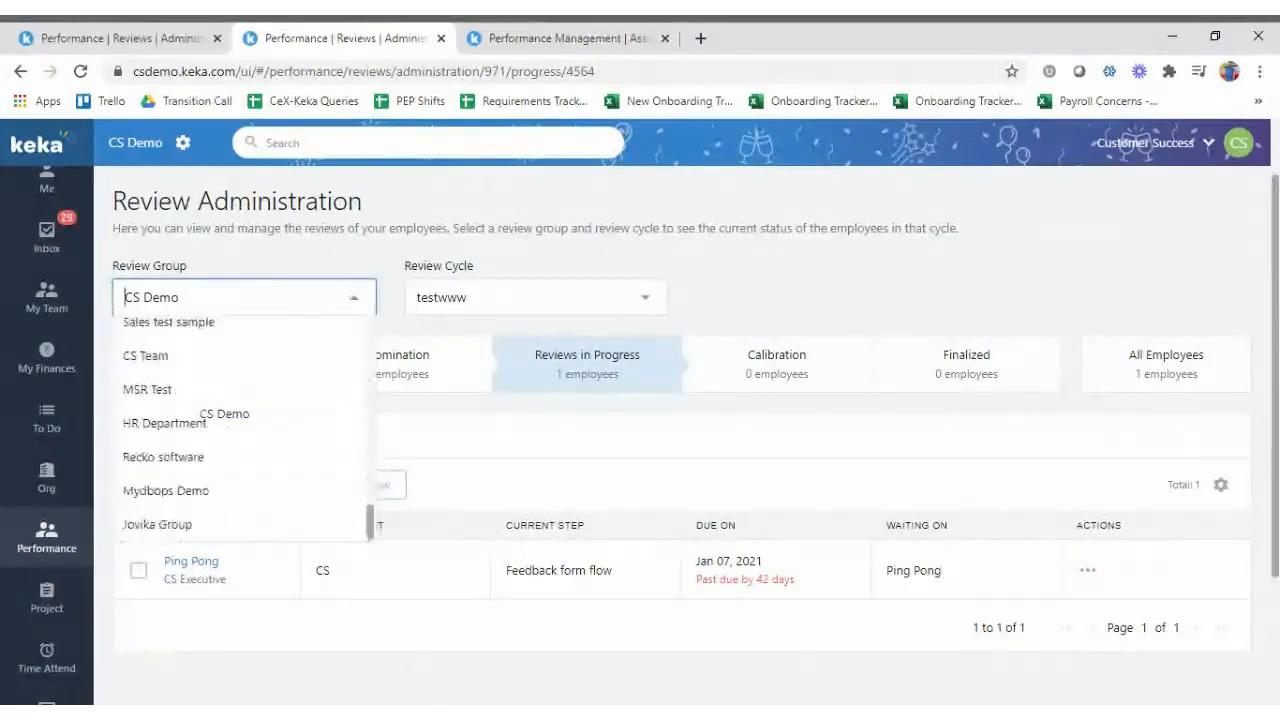
{"action": "left_click", "coordinate": [220, 423]}
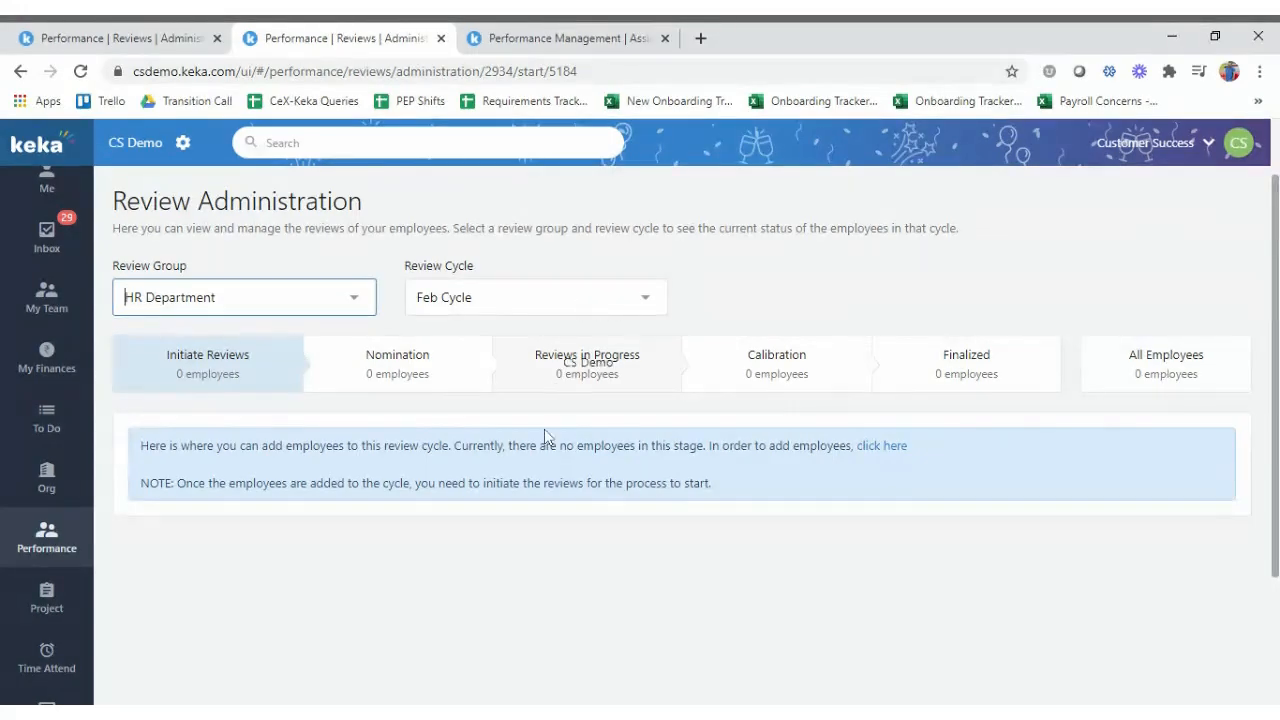
{"action": "left_click", "coordinate": [690, 712]}
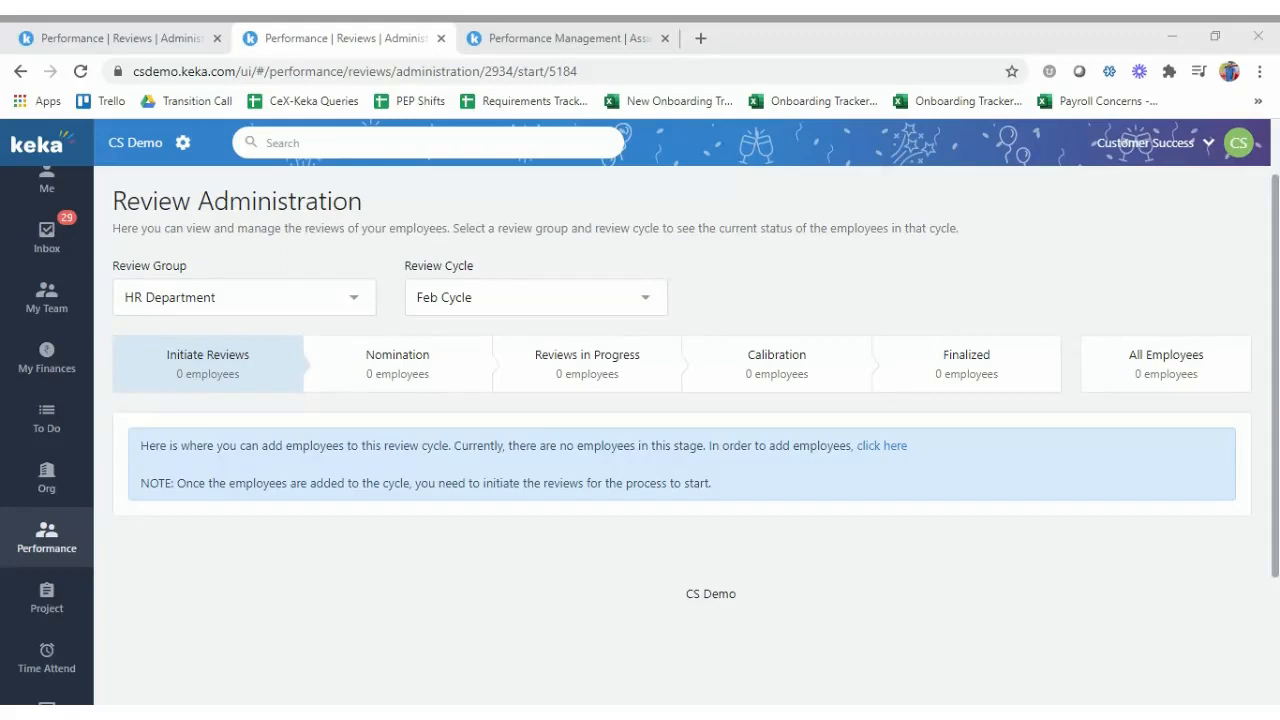
{"action": "left_click", "coordinate": [304, 247]}
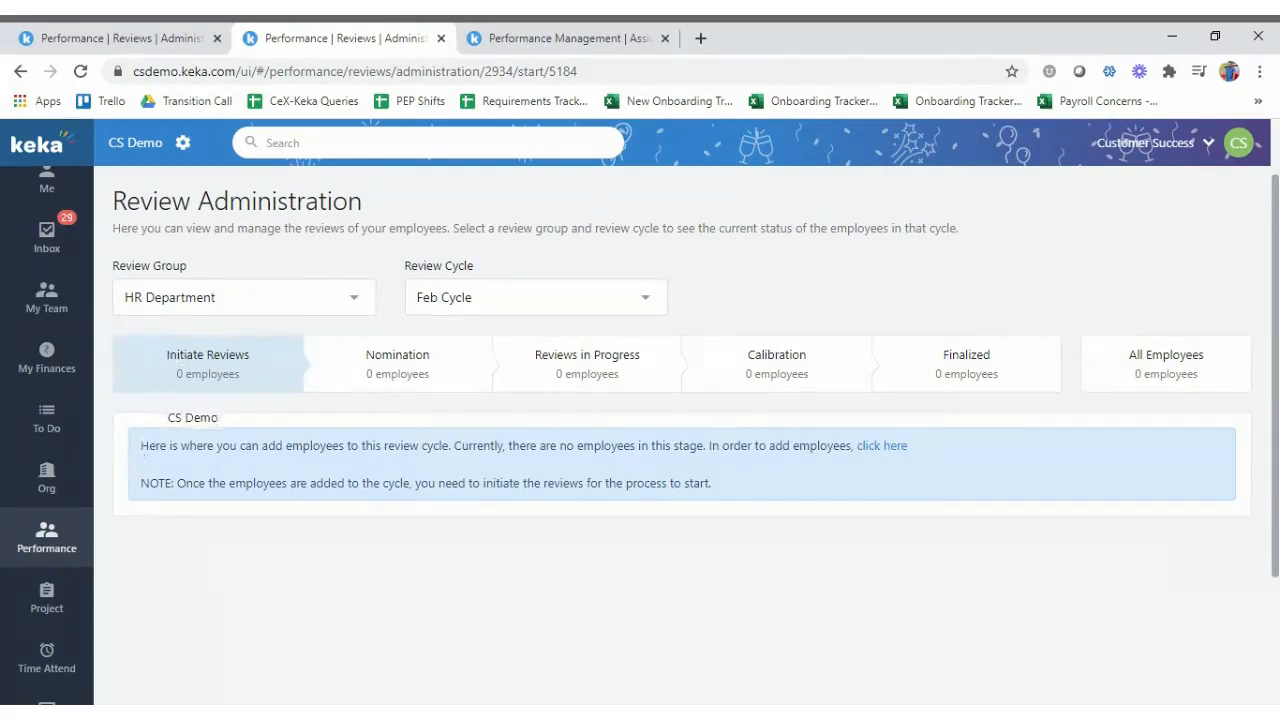
Open the Performance dashboard and view the core competencies under Competencies & Core Values.
{"action": "mouse_move", "coordinate": [60, 560]}
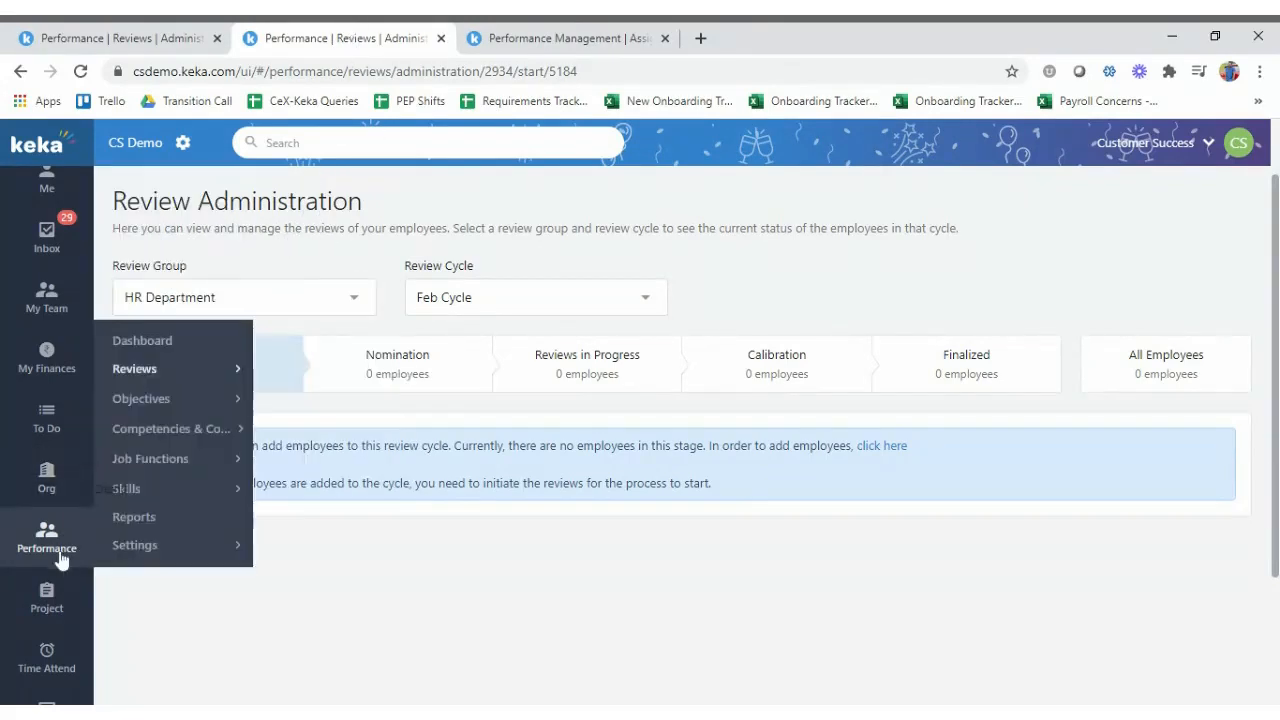
{"action": "mouse_move", "coordinate": [140, 400]}
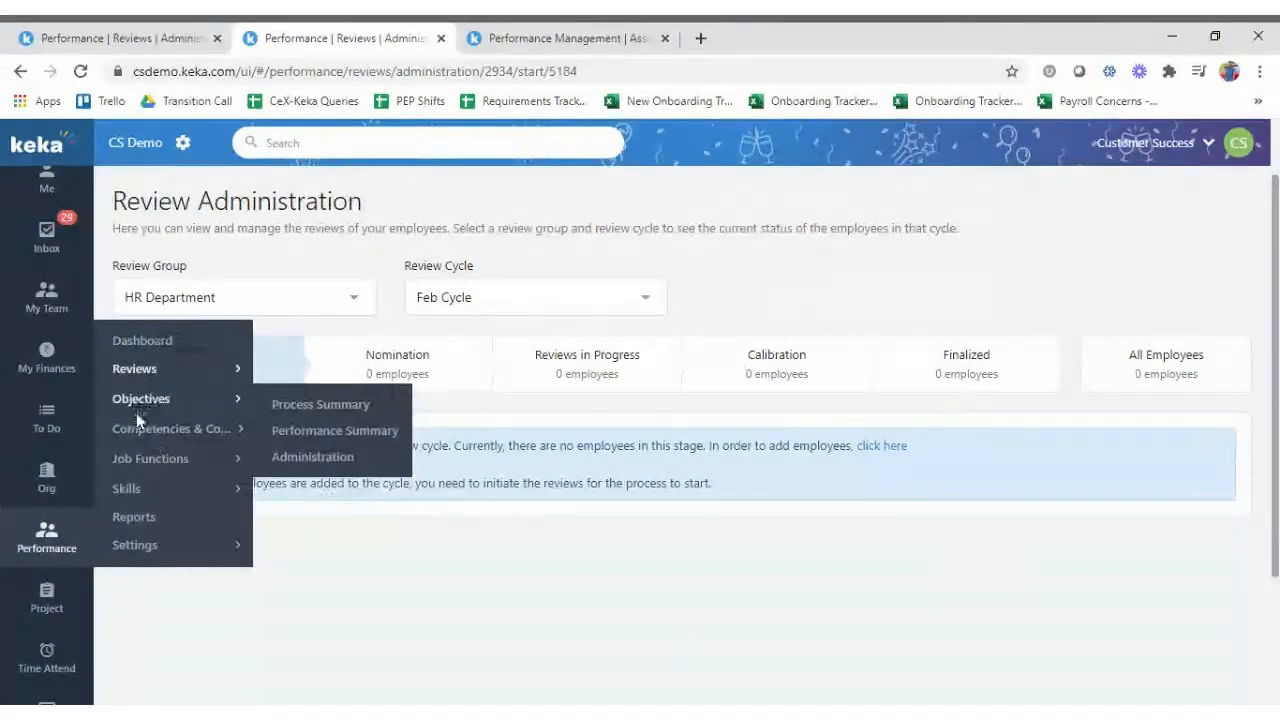
{"action": "left_click", "coordinate": [140, 342]}
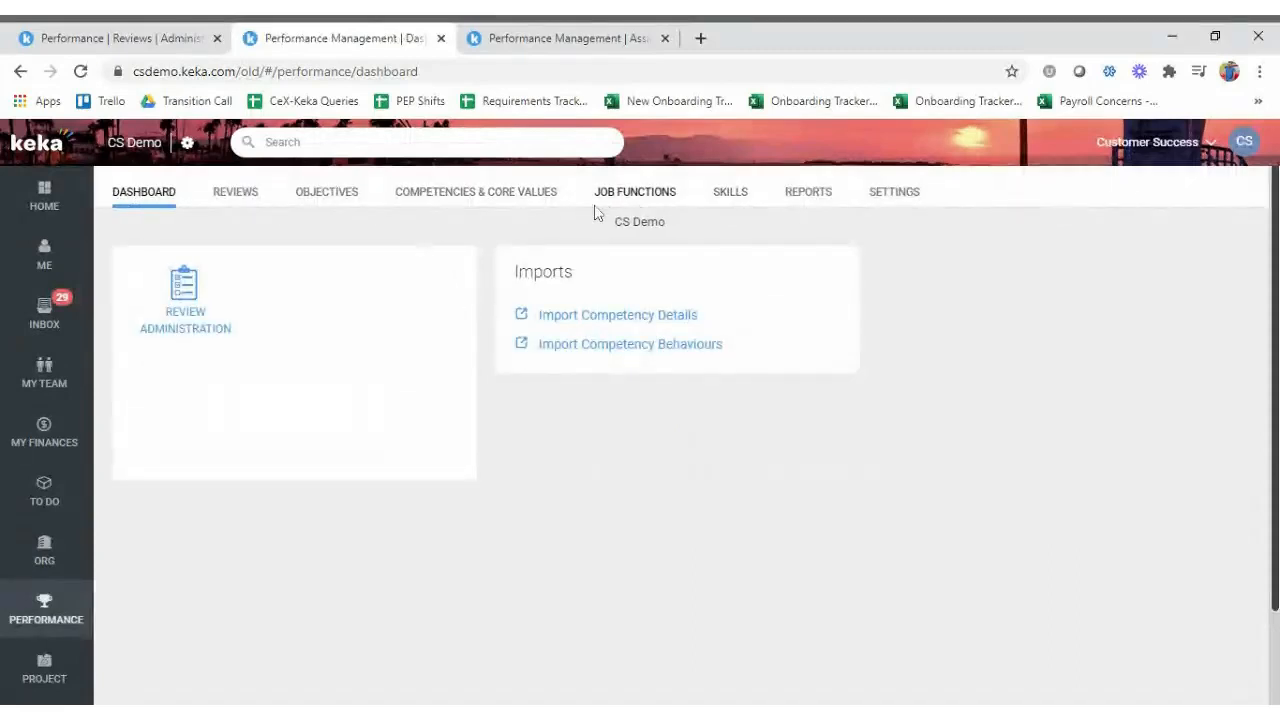
{"action": "left_click", "coordinate": [444, 201]}
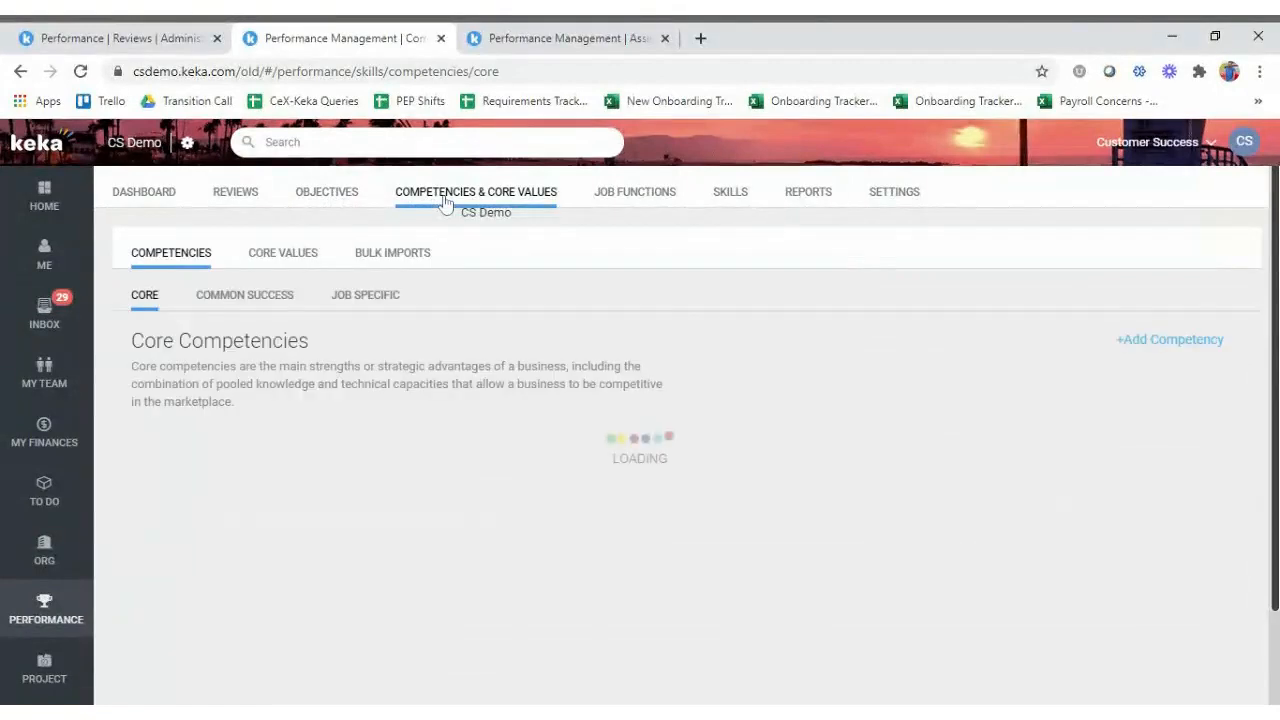
View the Performance settings for Reviews, Objectives and Skills, and return to the Review Groups overview.
{"action": "left_click", "coordinate": [894, 199]}
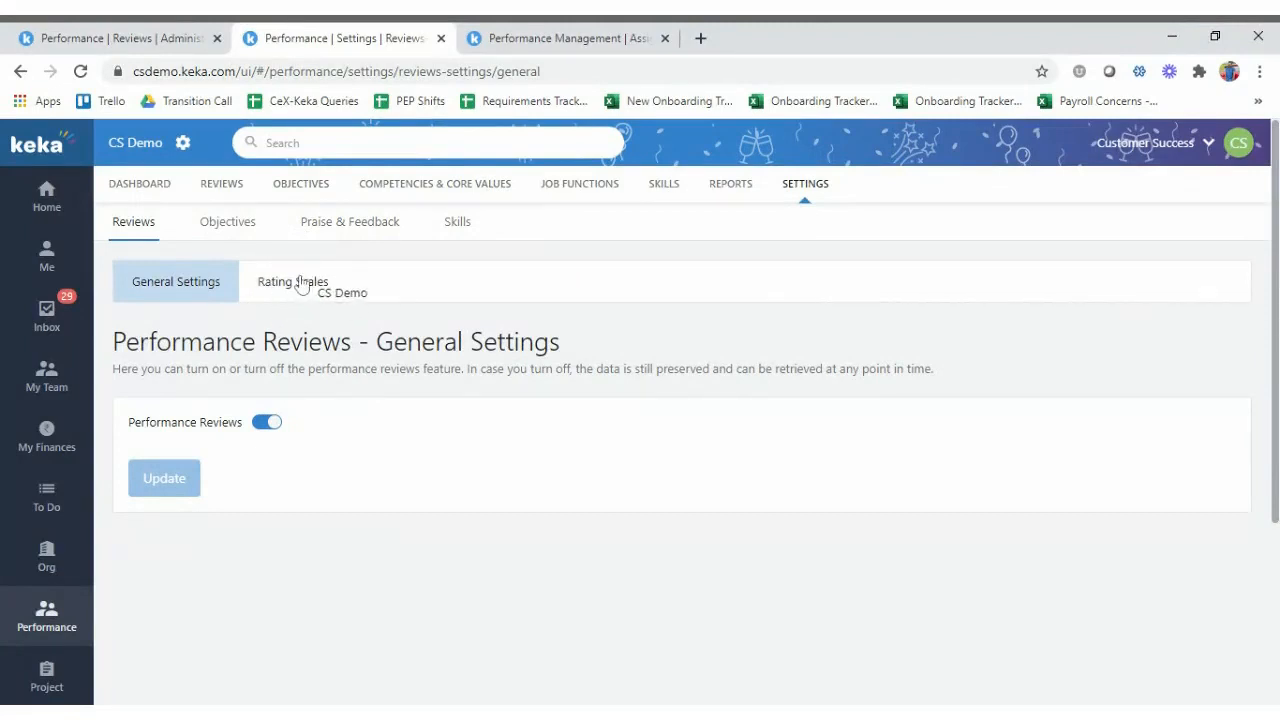
{"action": "left_click", "coordinate": [225, 223]}
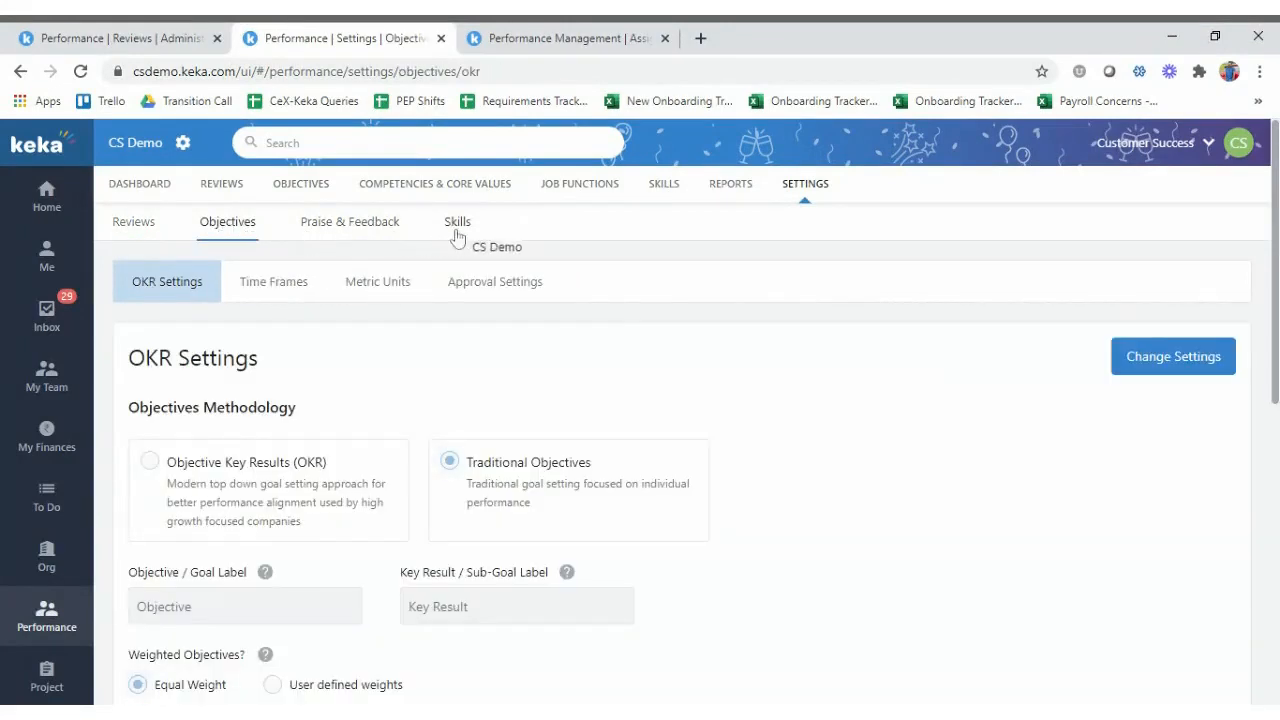
{"action": "left_click", "coordinate": [455, 221]}
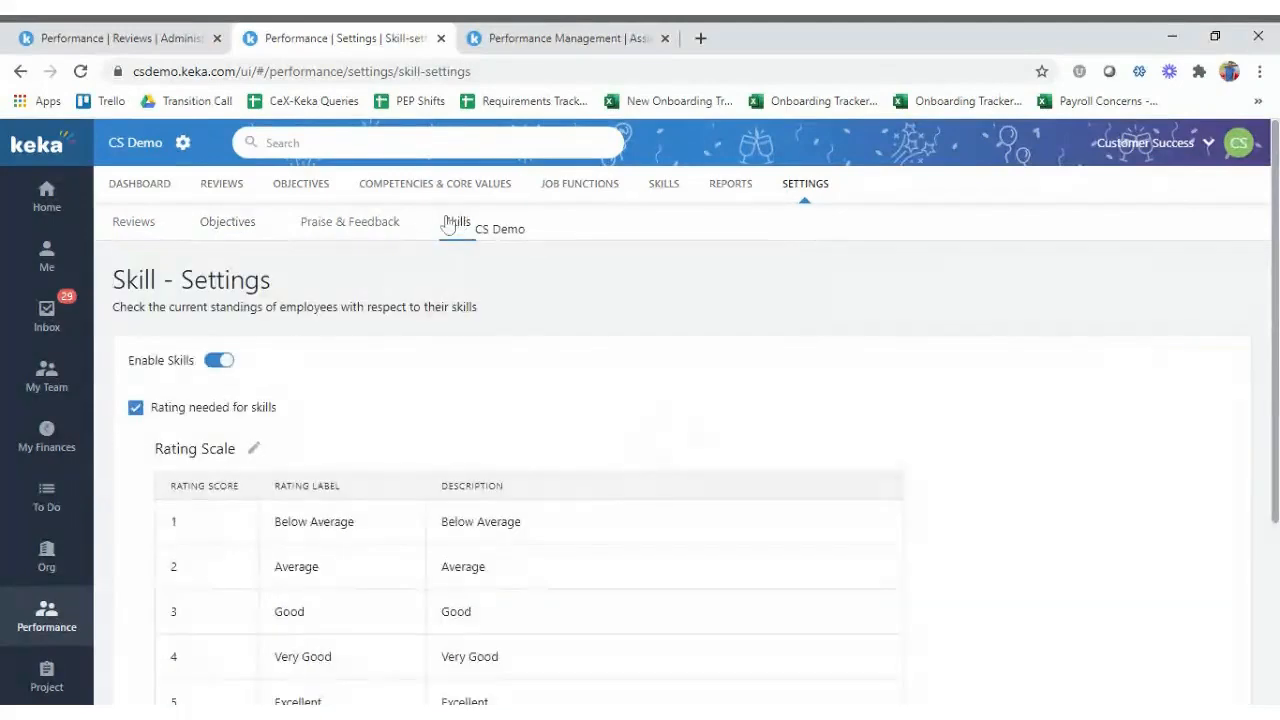
{"action": "left_click", "coordinate": [216, 186]}
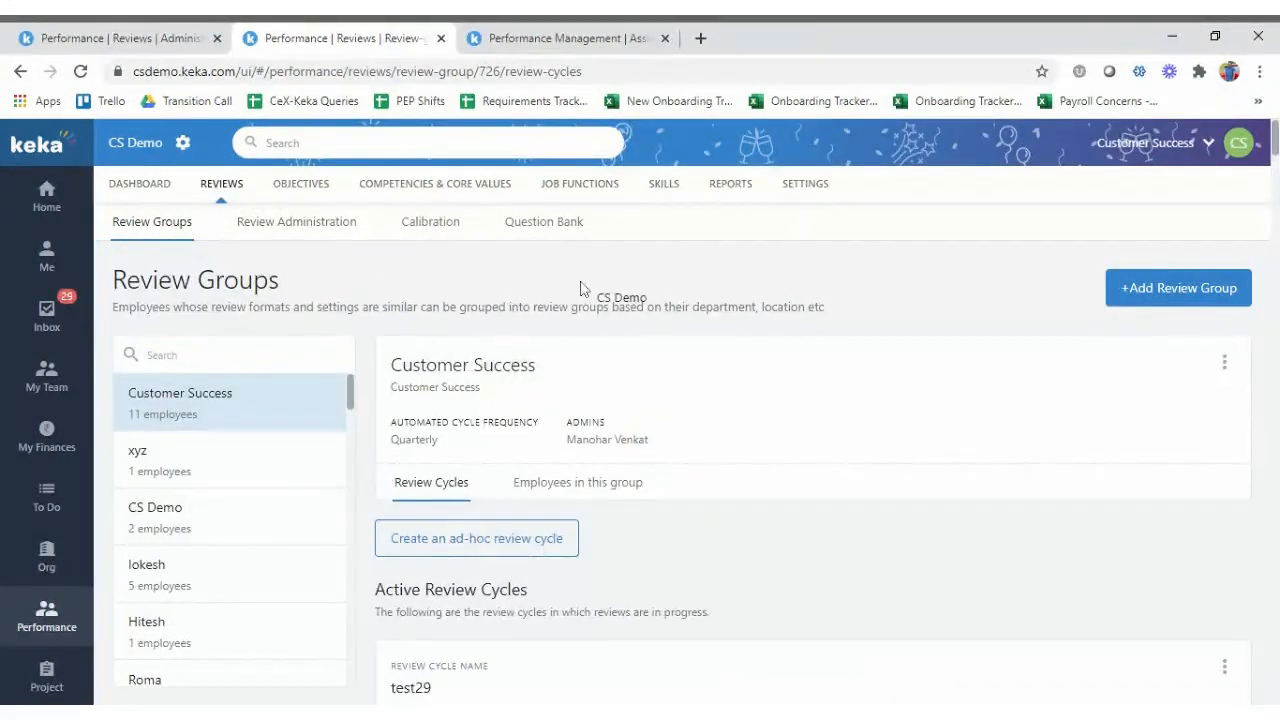
Create a new question template named HR Team in the Question Bank.
{"action": "left_click", "coordinate": [556, 223]}
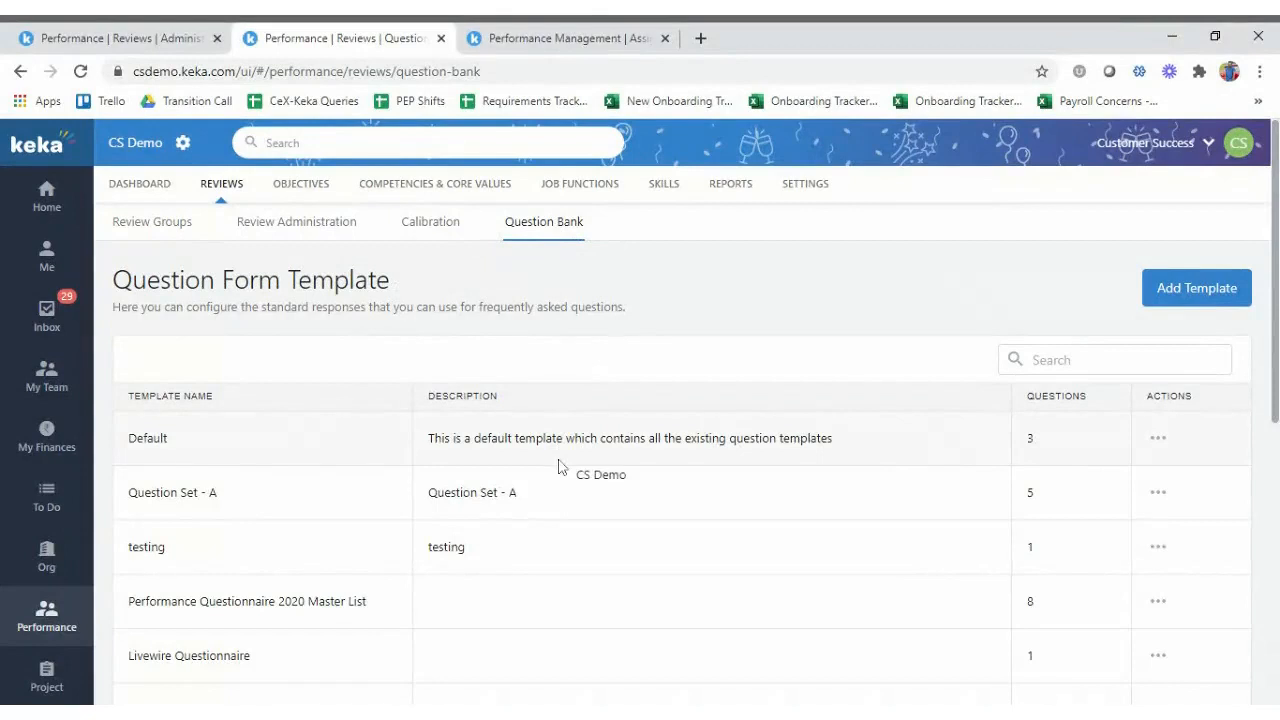
{"action": "left_click", "coordinate": [1199, 290]}
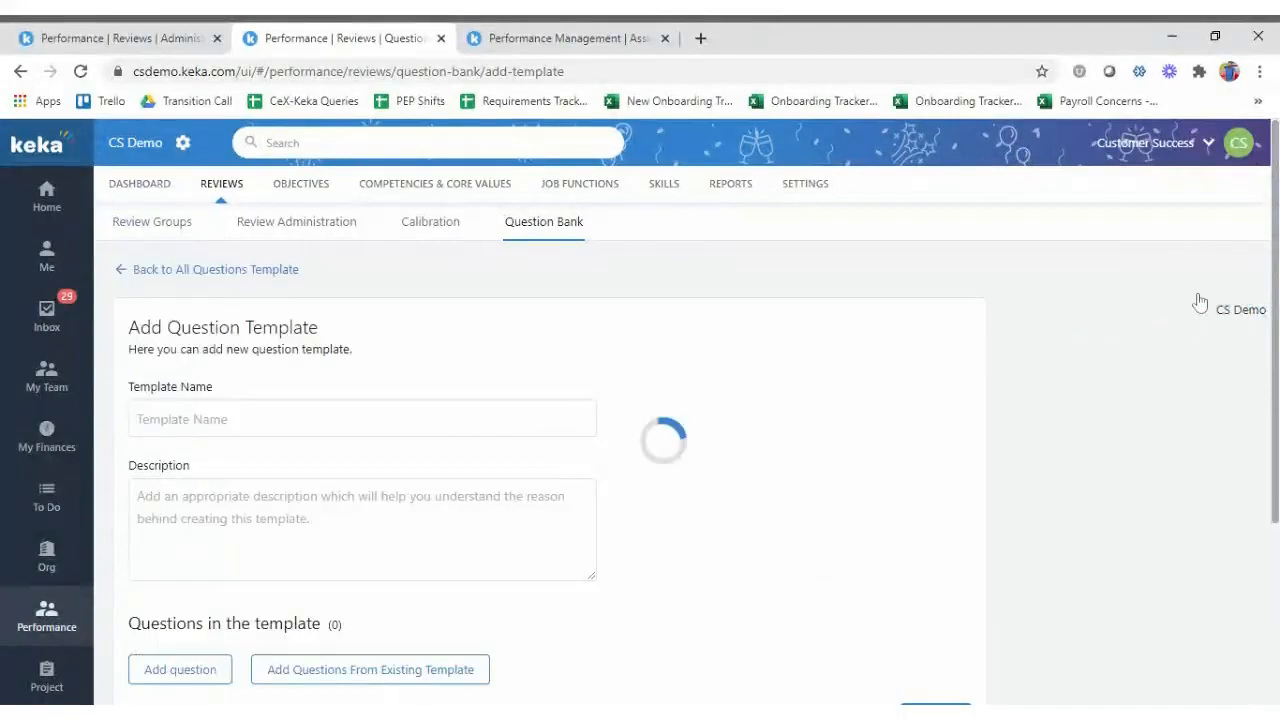
{"action": "left_click", "coordinate": [236, 421]}
{"action": "type", "text": "HR Team"}
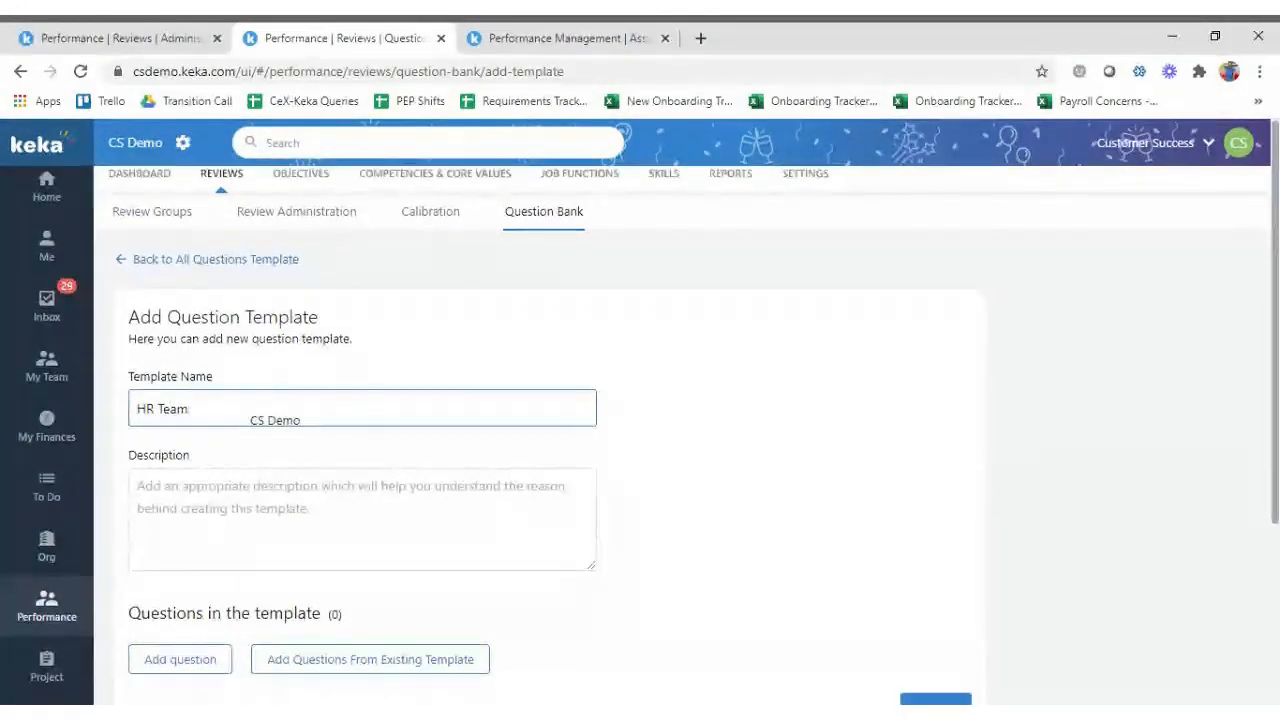
Add the question "How good are you at hiring right folks?" to the HR Team template.
{"action": "scroll", "coordinate": [250, 430], "scroll_direction": "down", "scroll_amount": 2}
{"action": "left_click", "coordinate": [175, 522]}
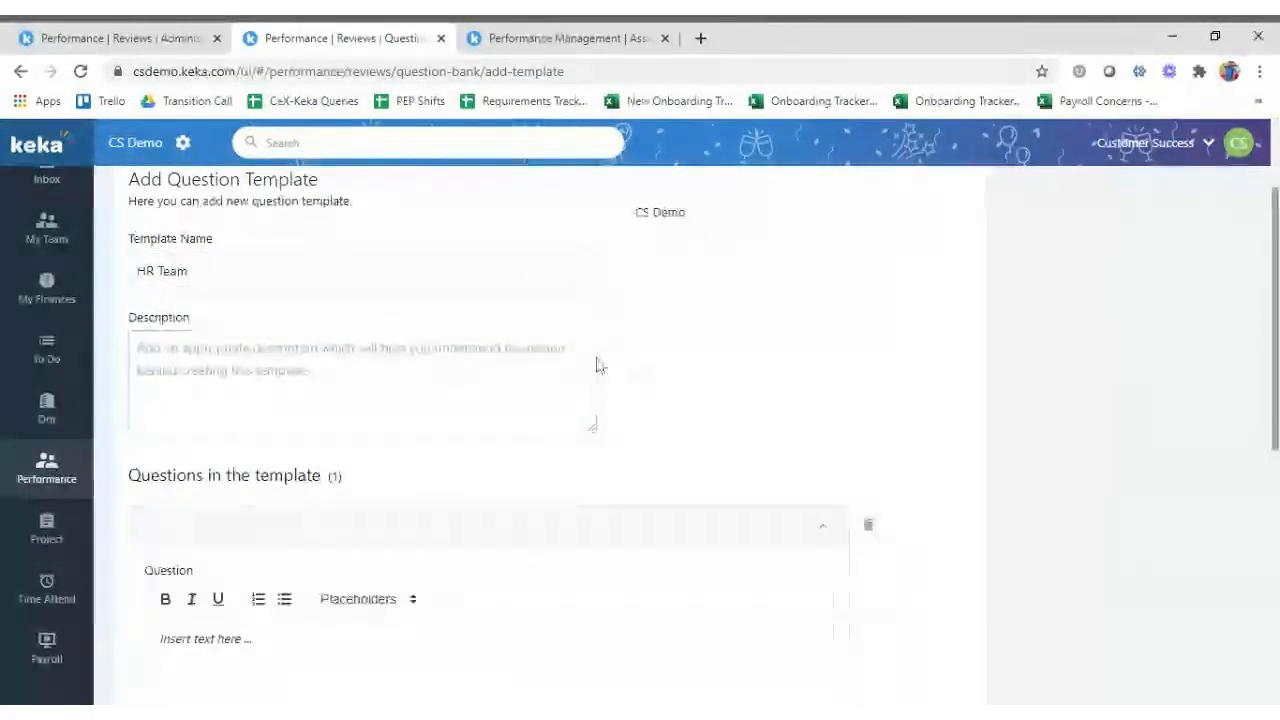
{"action": "scroll", "coordinate": [345, 521], "scroll_direction": "down", "scroll_amount": 2}
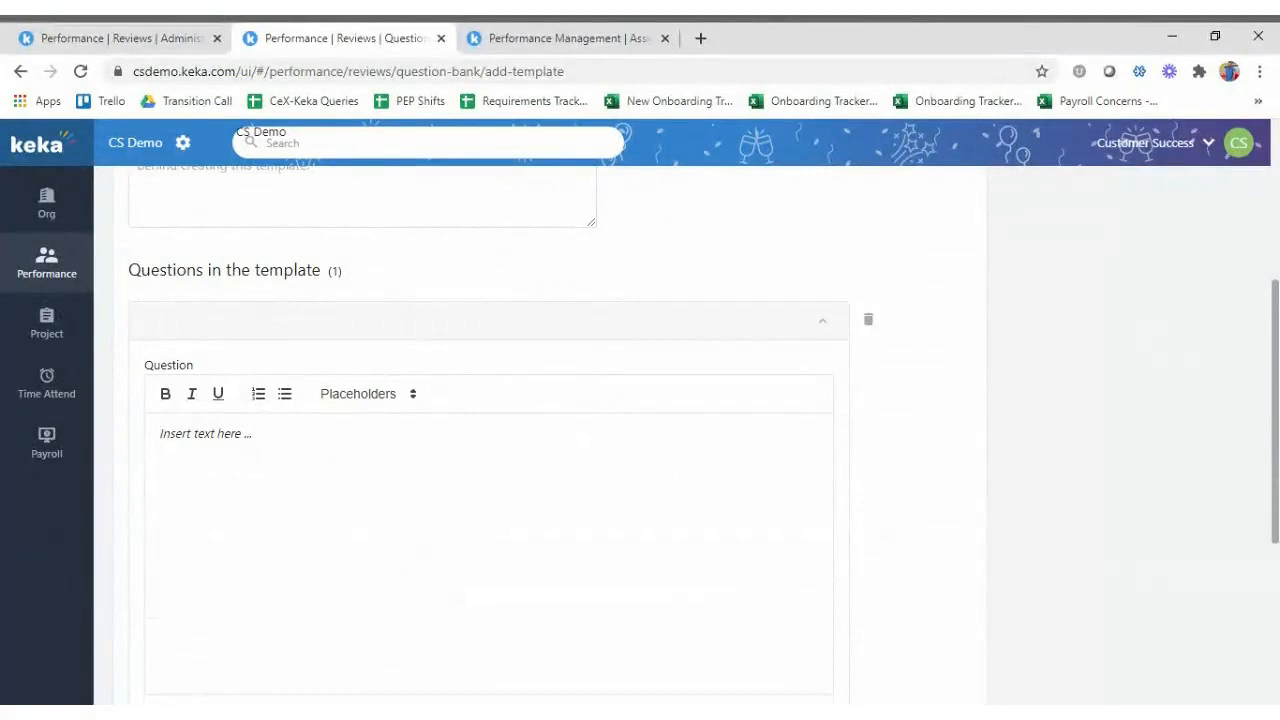
{"action": "type", "text": "How good ar"}
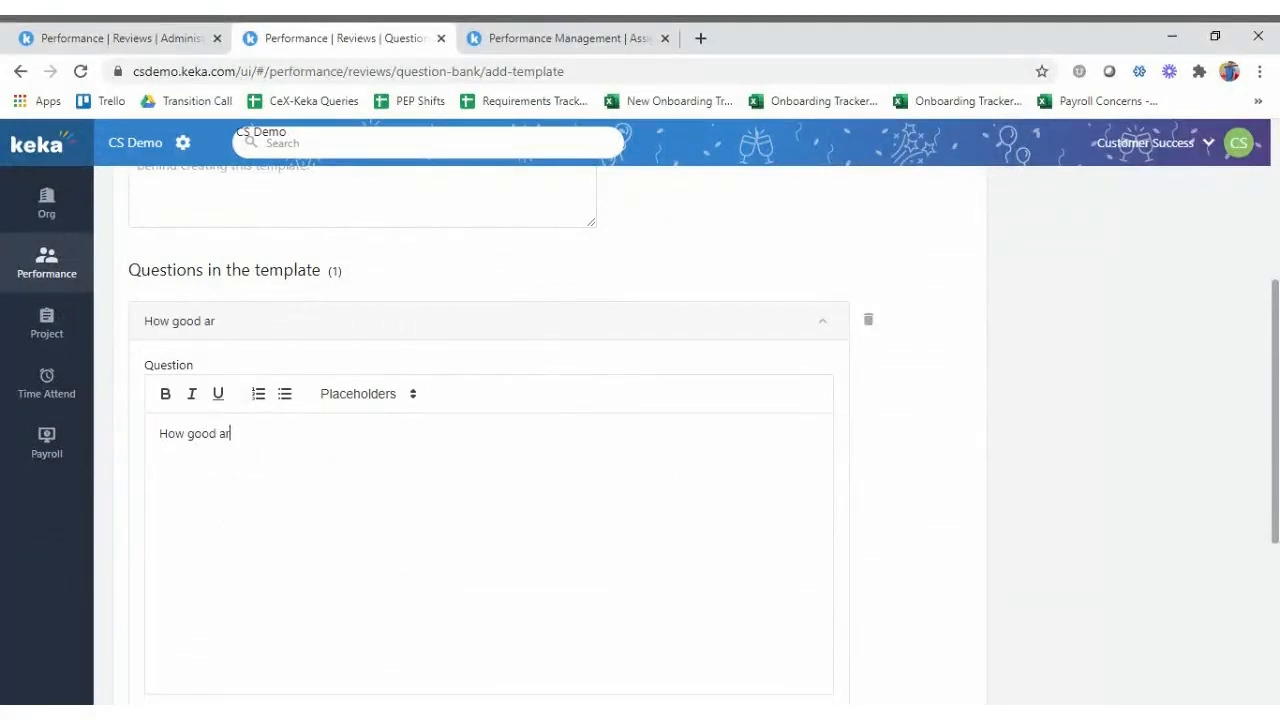
{"action": "type", "text": "e you at hiring "}
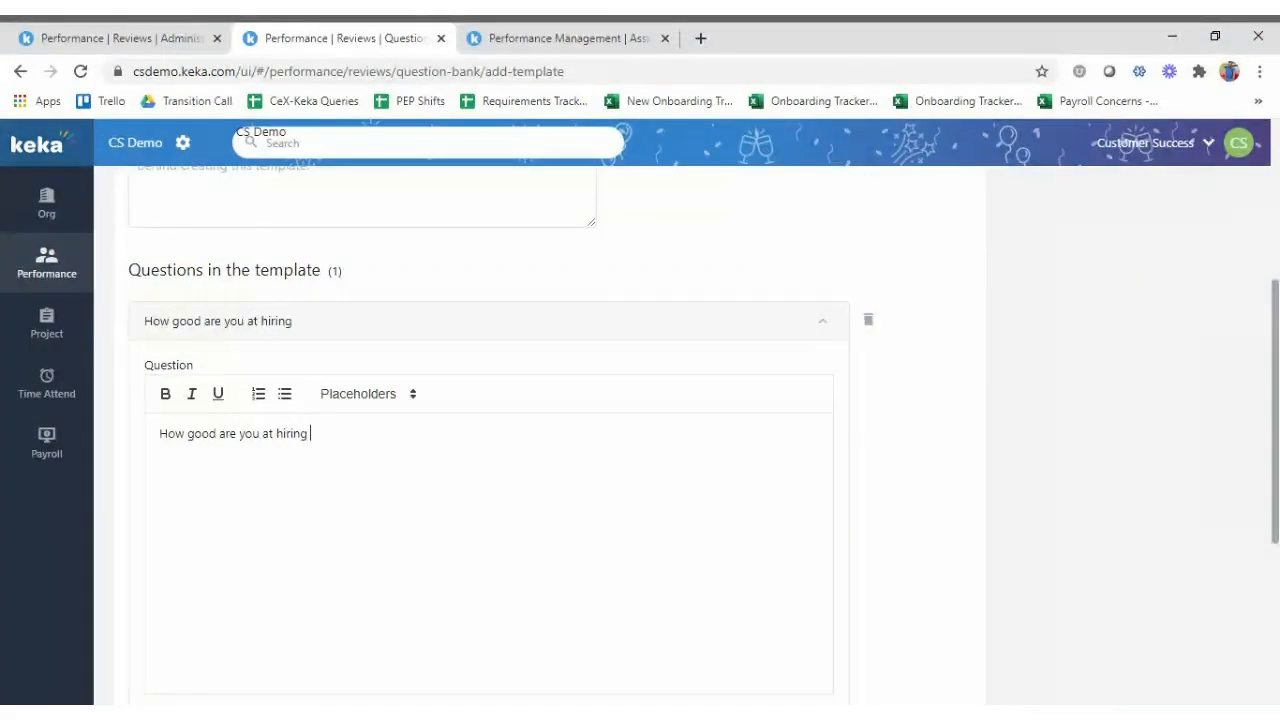
{"action": "type", "text": "righ"}
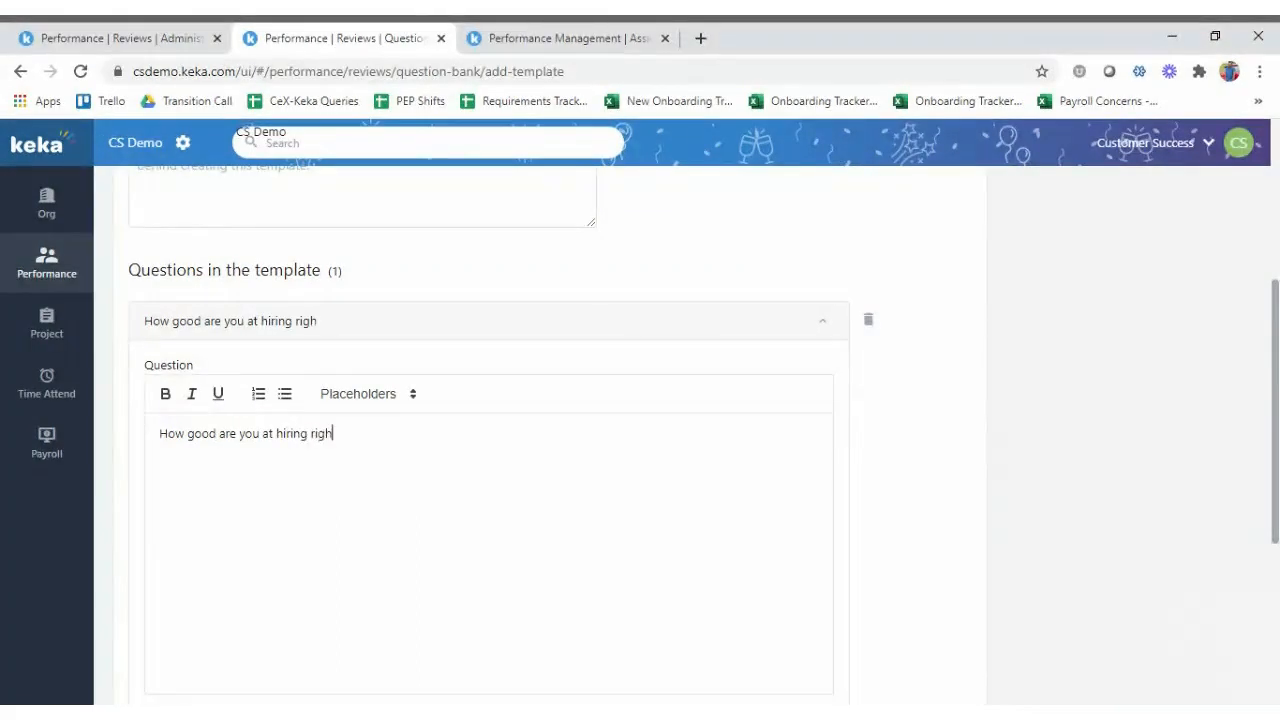
{"action": "type", "text": "t folks?"}
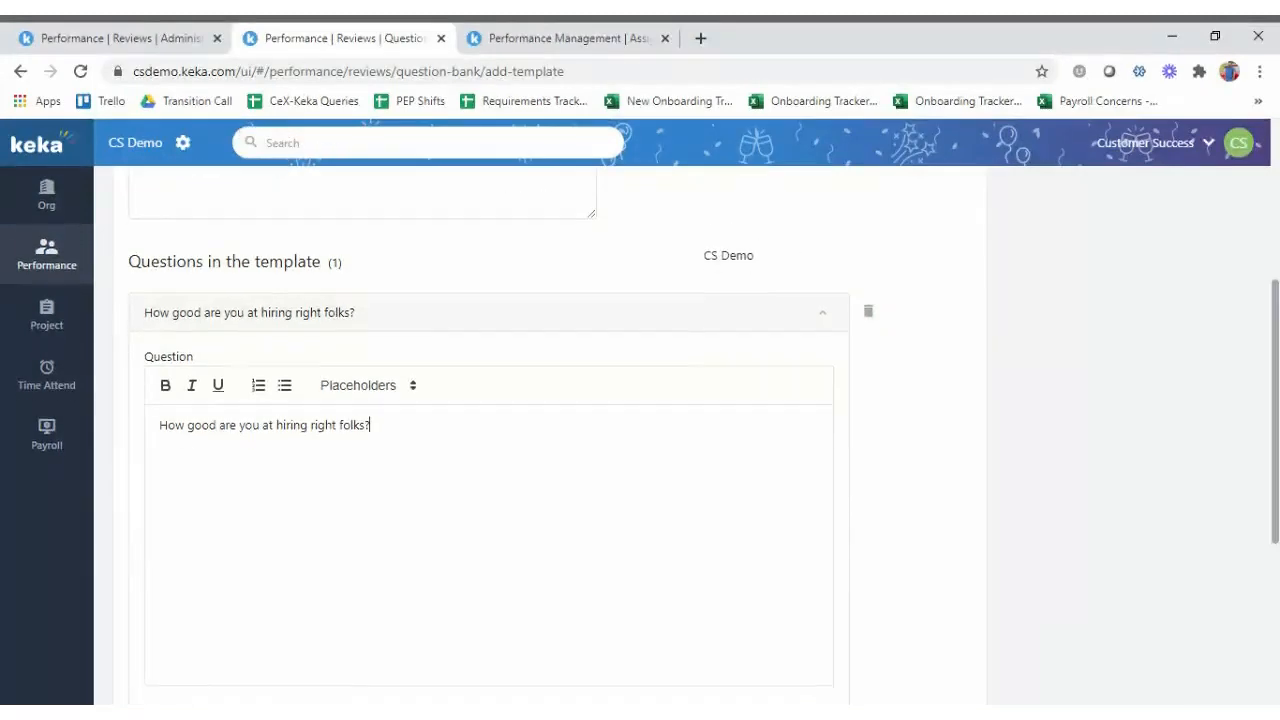
Set the hiring question's answer type to Rating with a mandatory comment, and save the template.
{"action": "scroll", "coordinate": [490, 450], "scroll_direction": "down", "scroll_amount": 4}
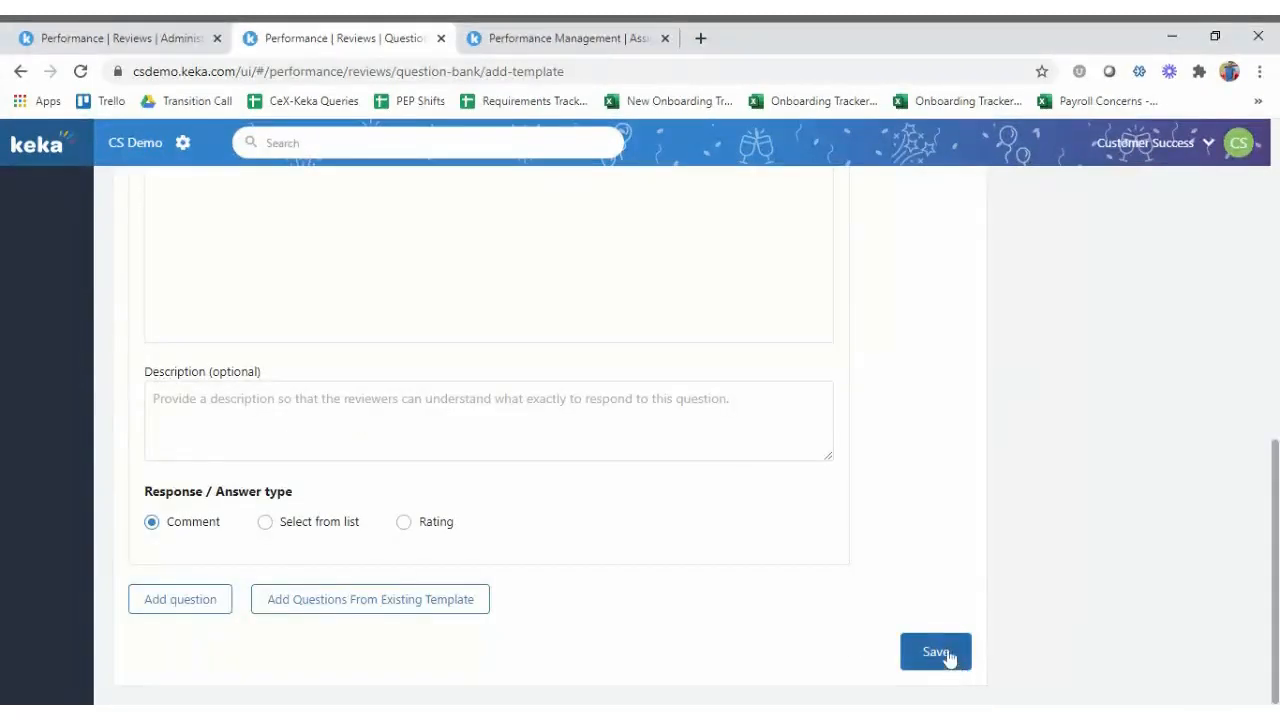
{"action": "left_click", "coordinate": [403, 521]}
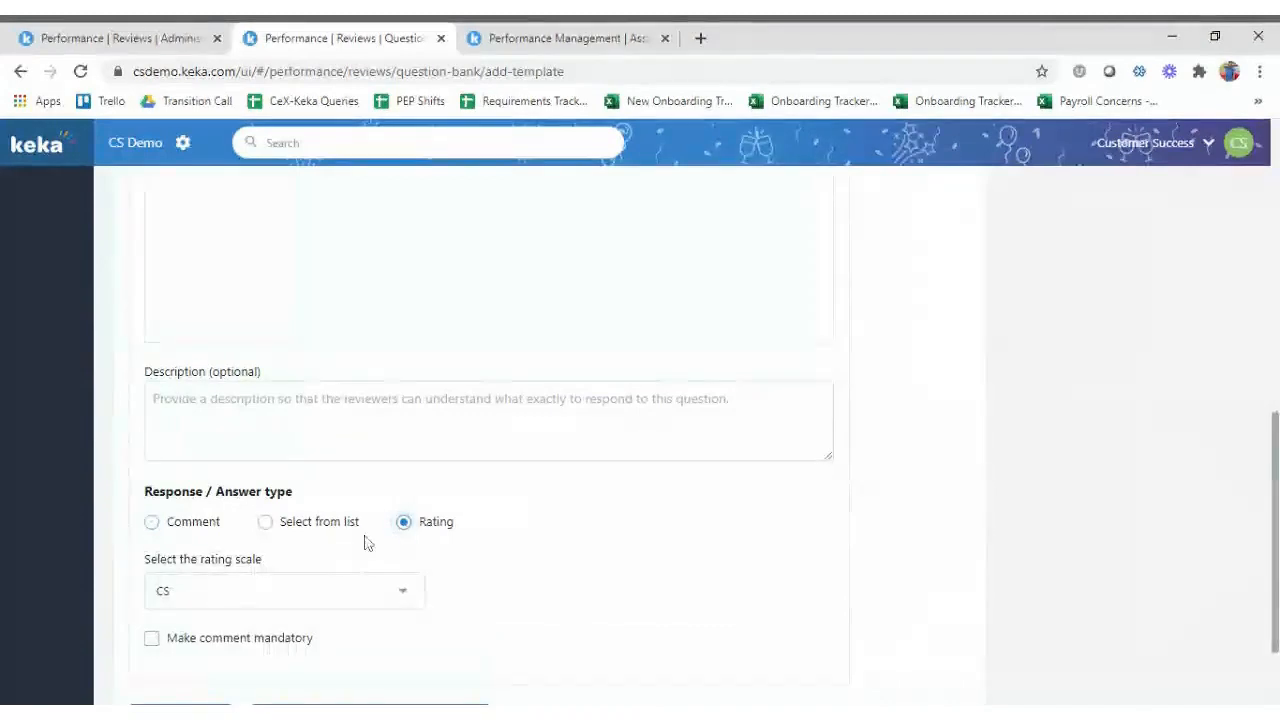
{"action": "scroll", "coordinate": [189, 606], "scroll_direction": "down", "scroll_amount": 2}
{"action": "left_click", "coordinate": [151, 517]}
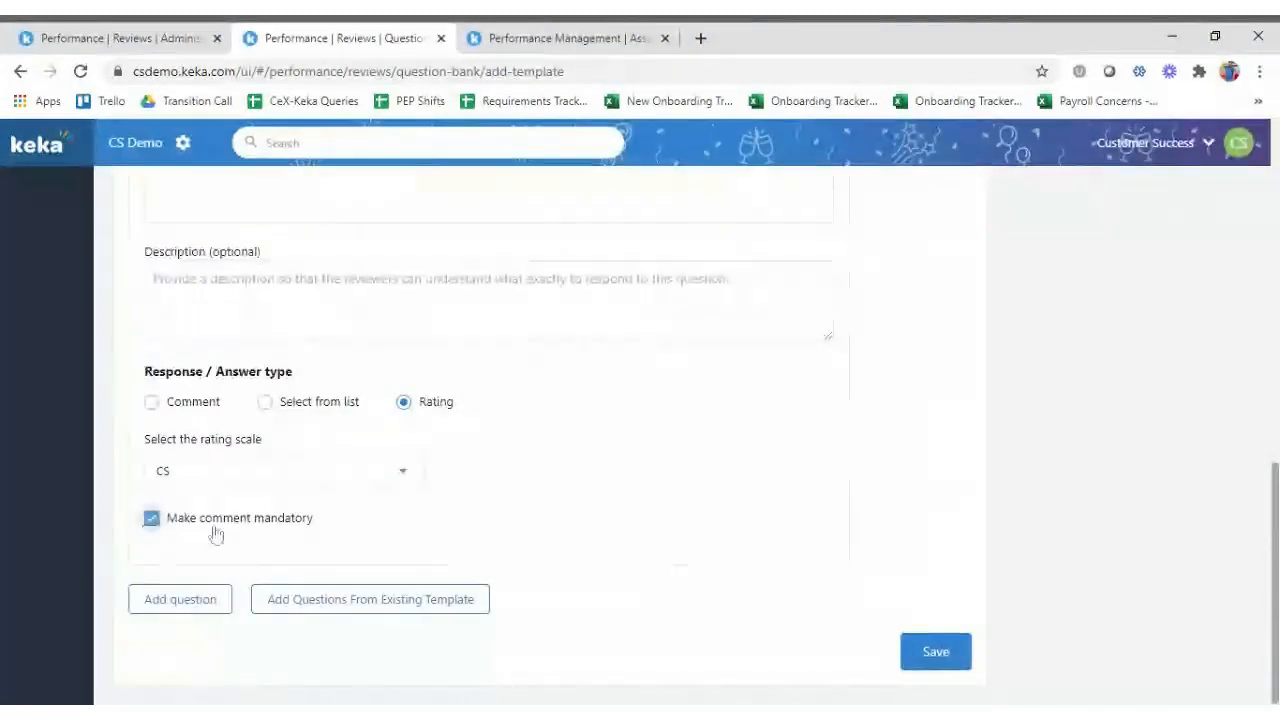
{"action": "left_click", "coordinate": [940, 658]}
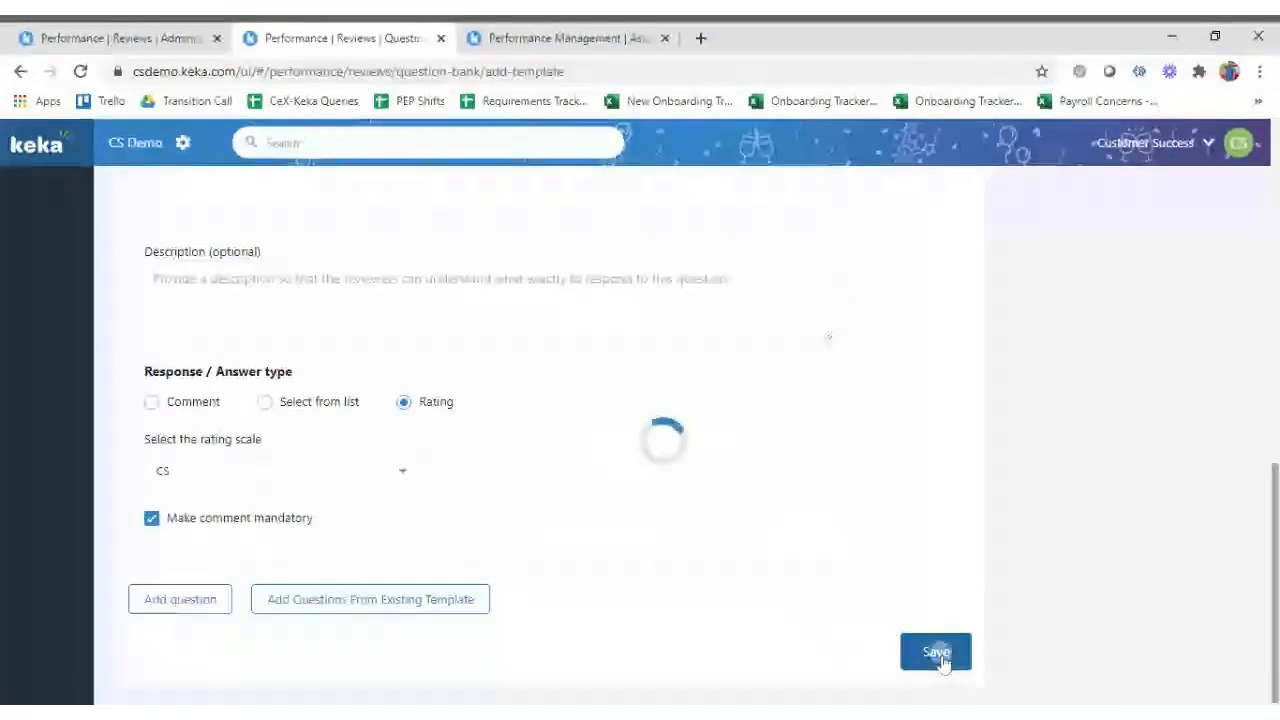
Find the HR Team template in the Question Bank list and open it for editing.
{"action": "scroll", "coordinate": [606, 486], "scroll_direction": "up", "scroll_amount": 5}
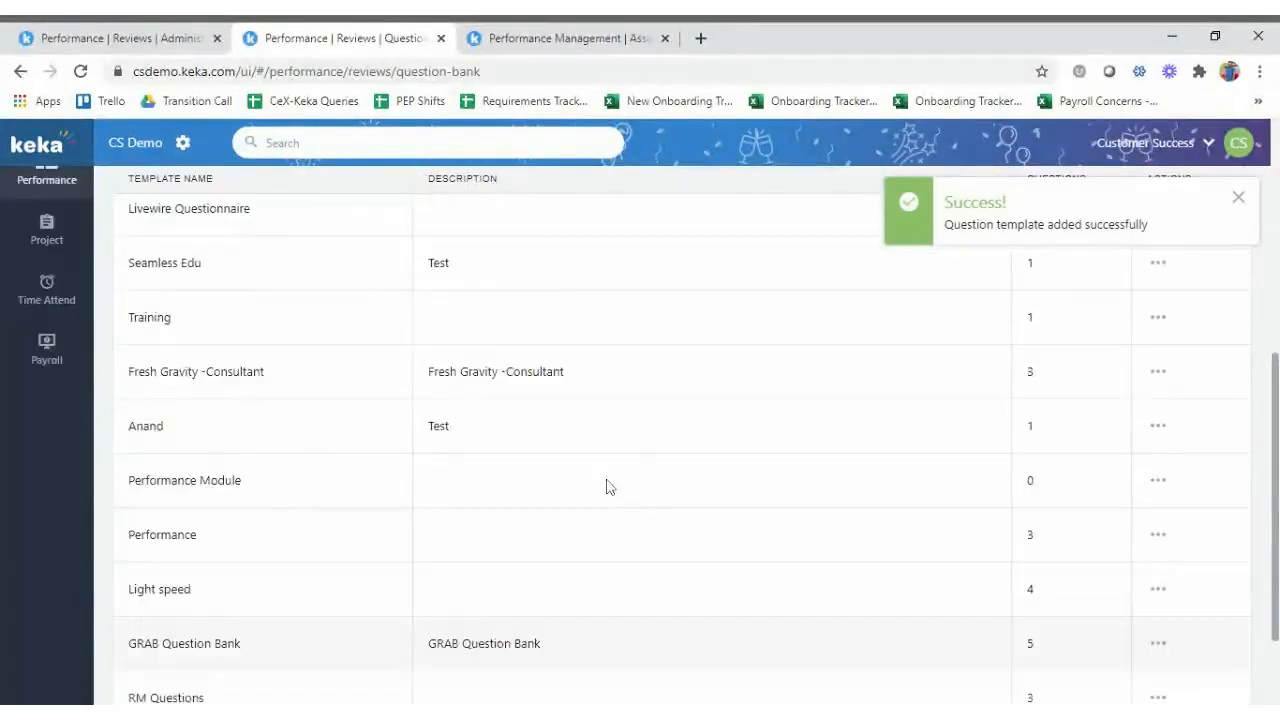
{"action": "scroll", "coordinate": [606, 487], "scroll_direction": "up", "scroll_amount": 1}
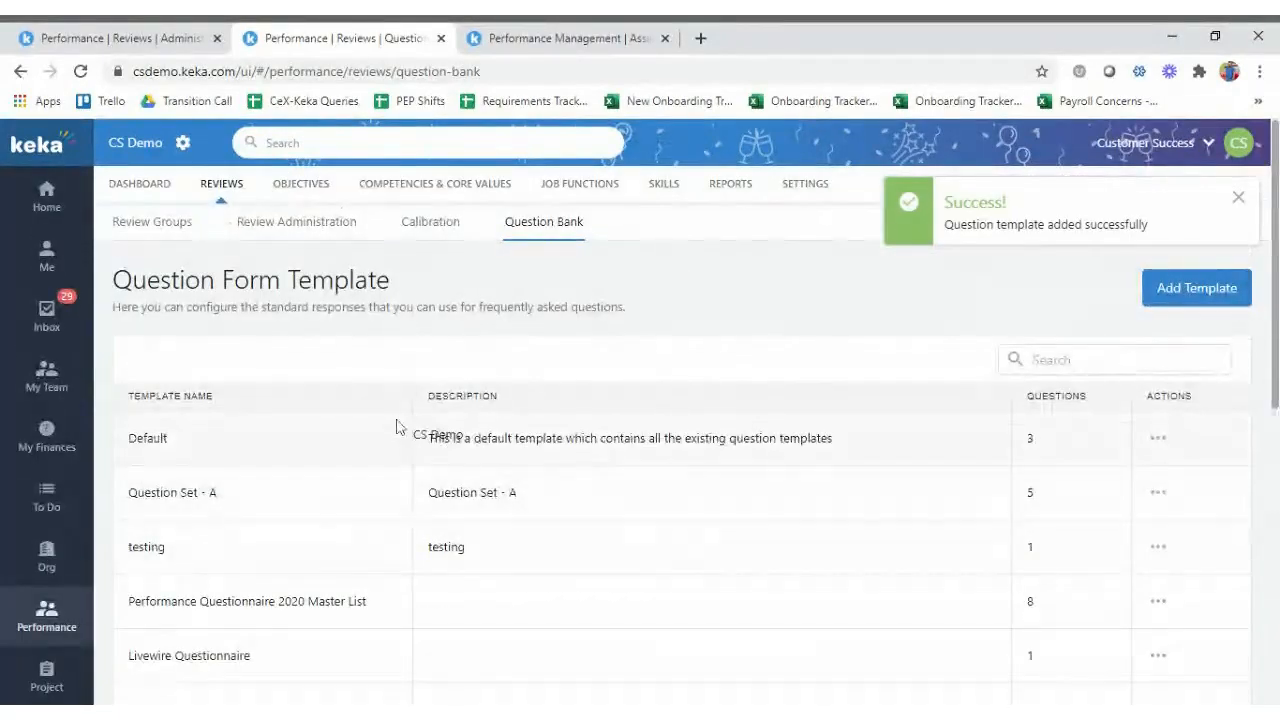
{"action": "scroll", "coordinate": [687, 505], "scroll_direction": "down", "scroll_amount": 2}
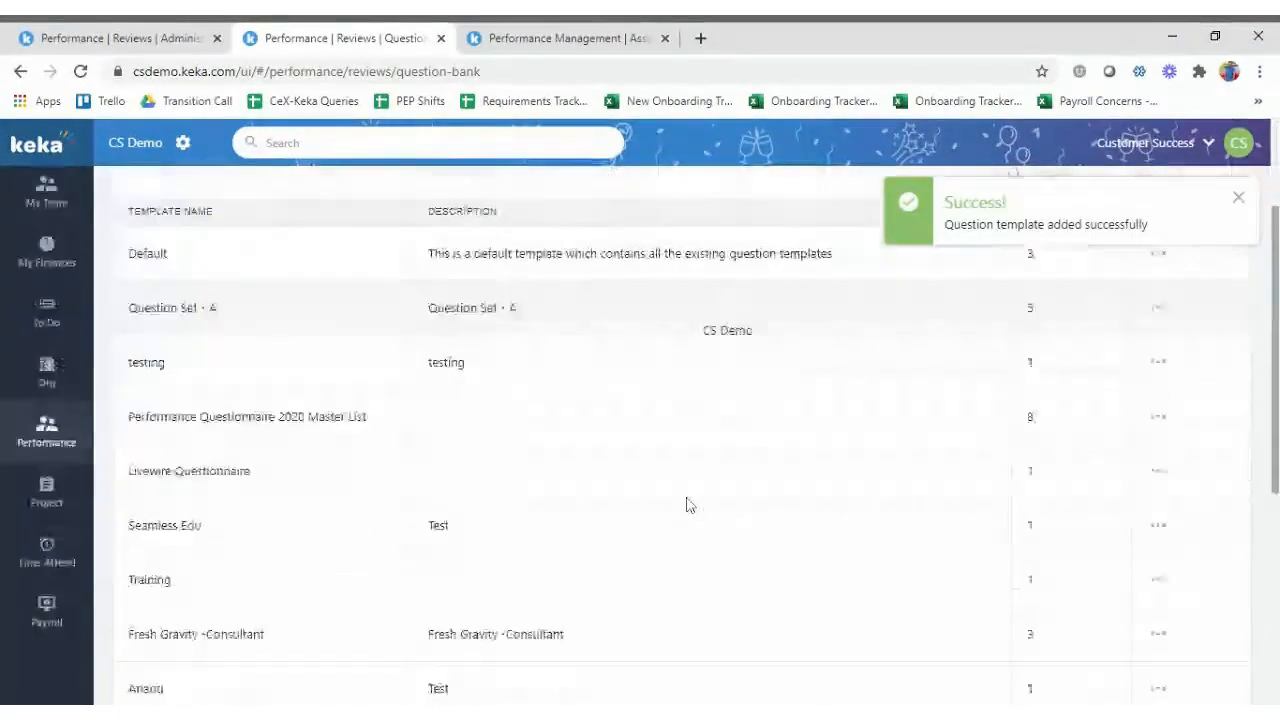
{"action": "scroll", "coordinate": [687, 505], "scroll_direction": "up", "scroll_amount": 2}
{"action": "scroll", "coordinate": [687, 505], "scroll_direction": "down", "scroll_amount": 6}
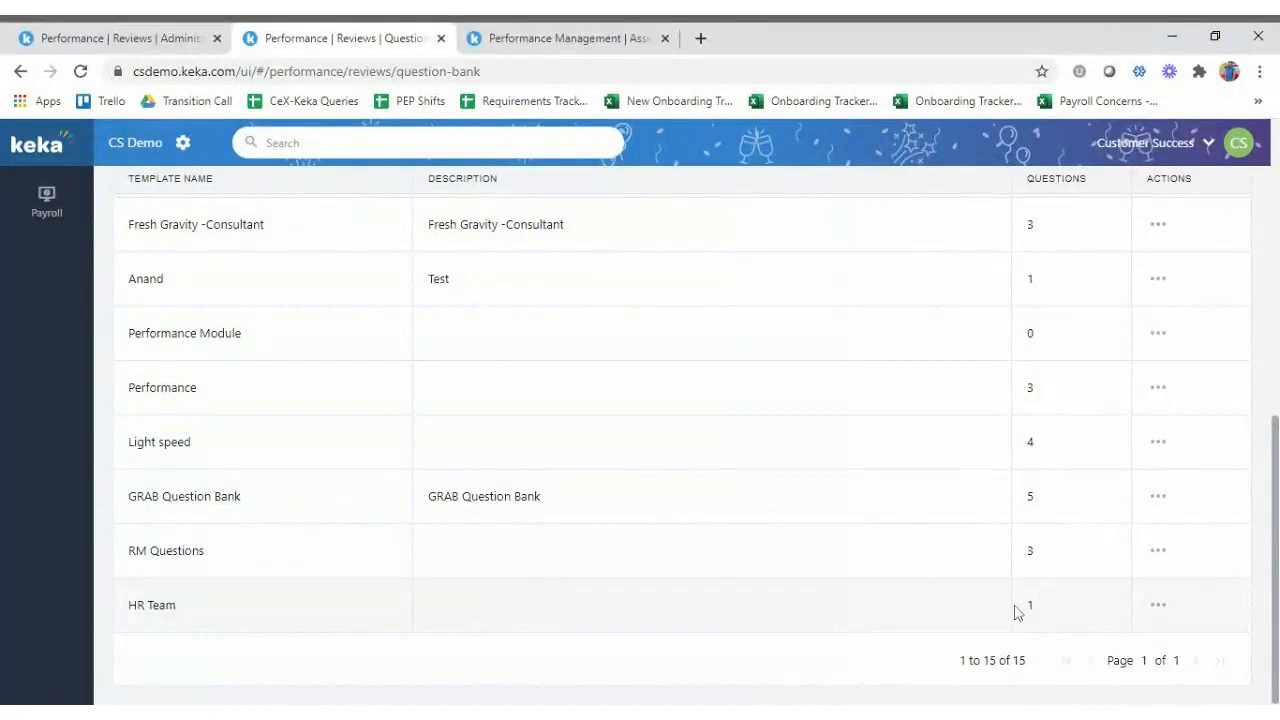
{"action": "left_click", "coordinate": [1163, 610]}
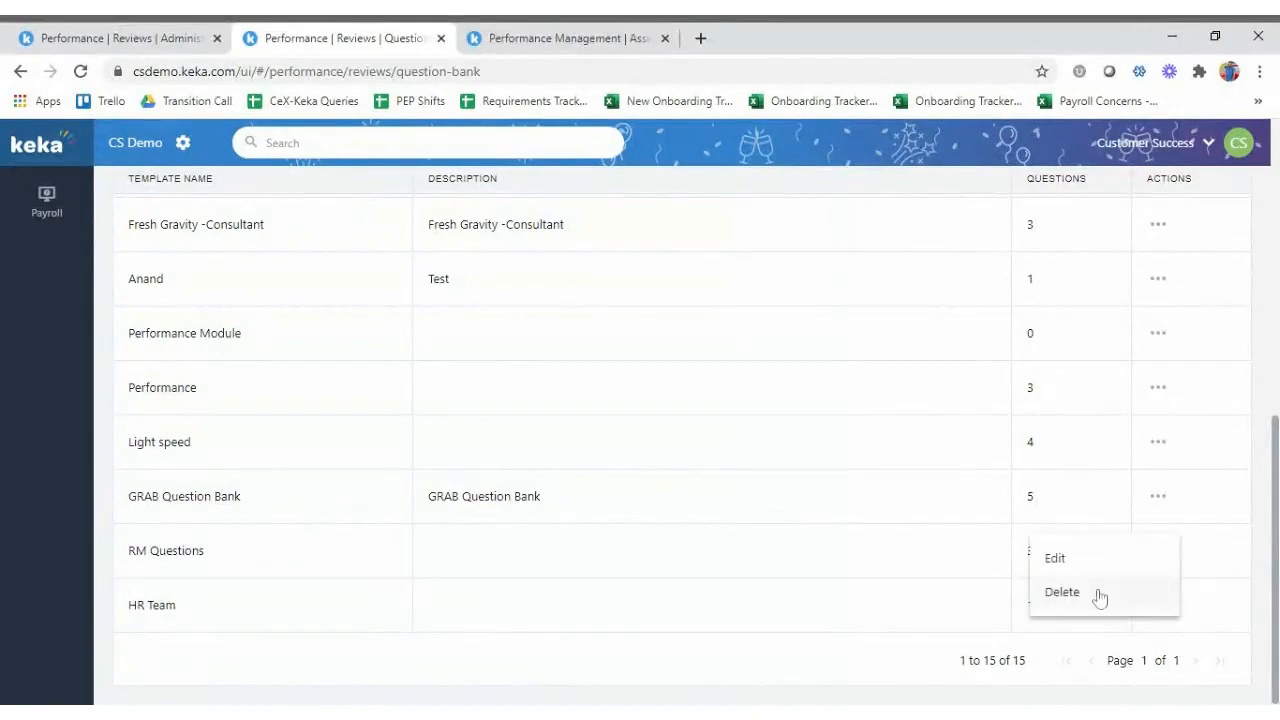
{"action": "left_click", "coordinate": [1055, 560]}
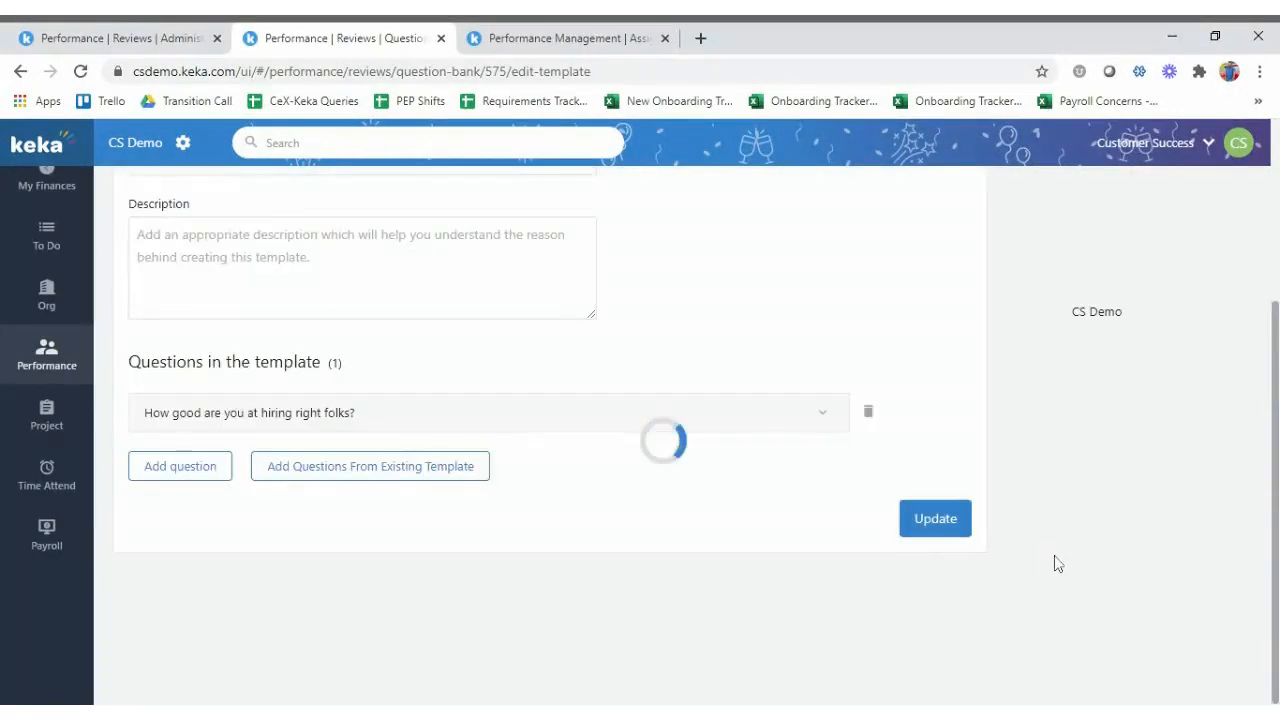
{"action": "scroll", "coordinate": [508, 533], "scroll_direction": "up", "scroll_amount": 3}
{"action": "scroll", "coordinate": [430, 400], "scroll_direction": "down", "scroll_amount": 3}
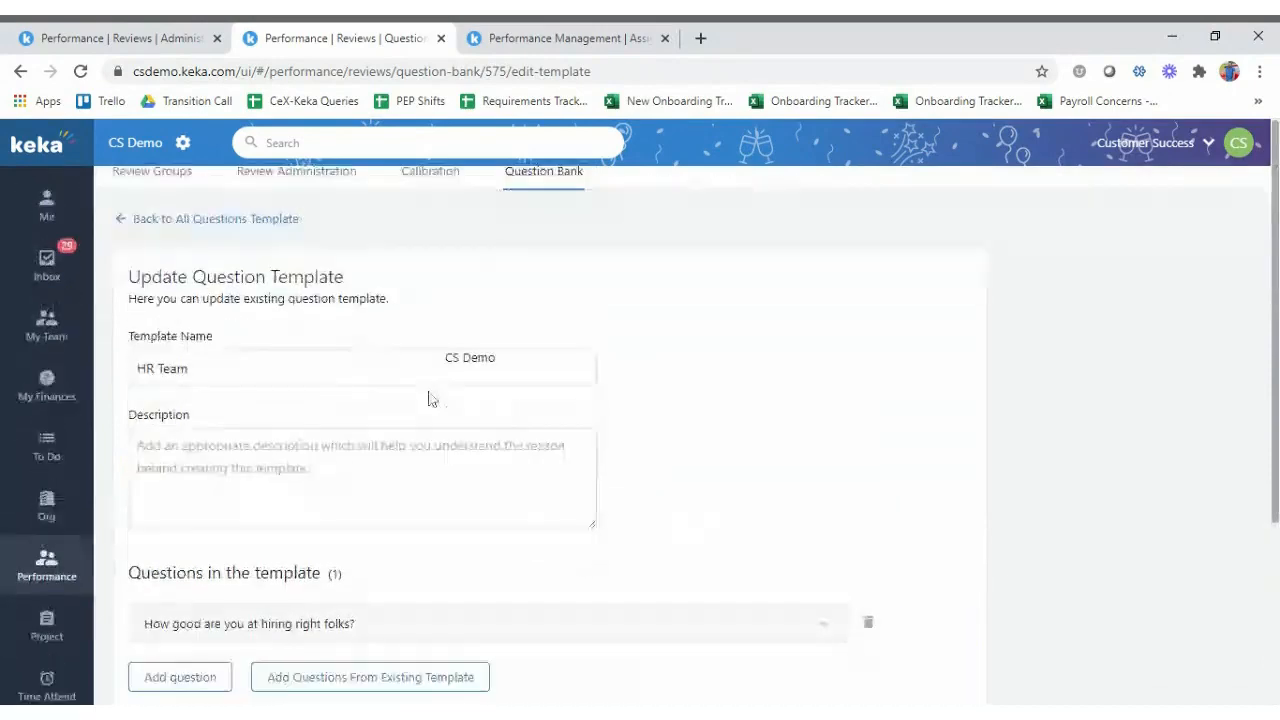
Add a second question to the HR Team template: "What are process changes you suggest for the quarter?".
{"action": "left_click", "coordinate": [178, 466]}
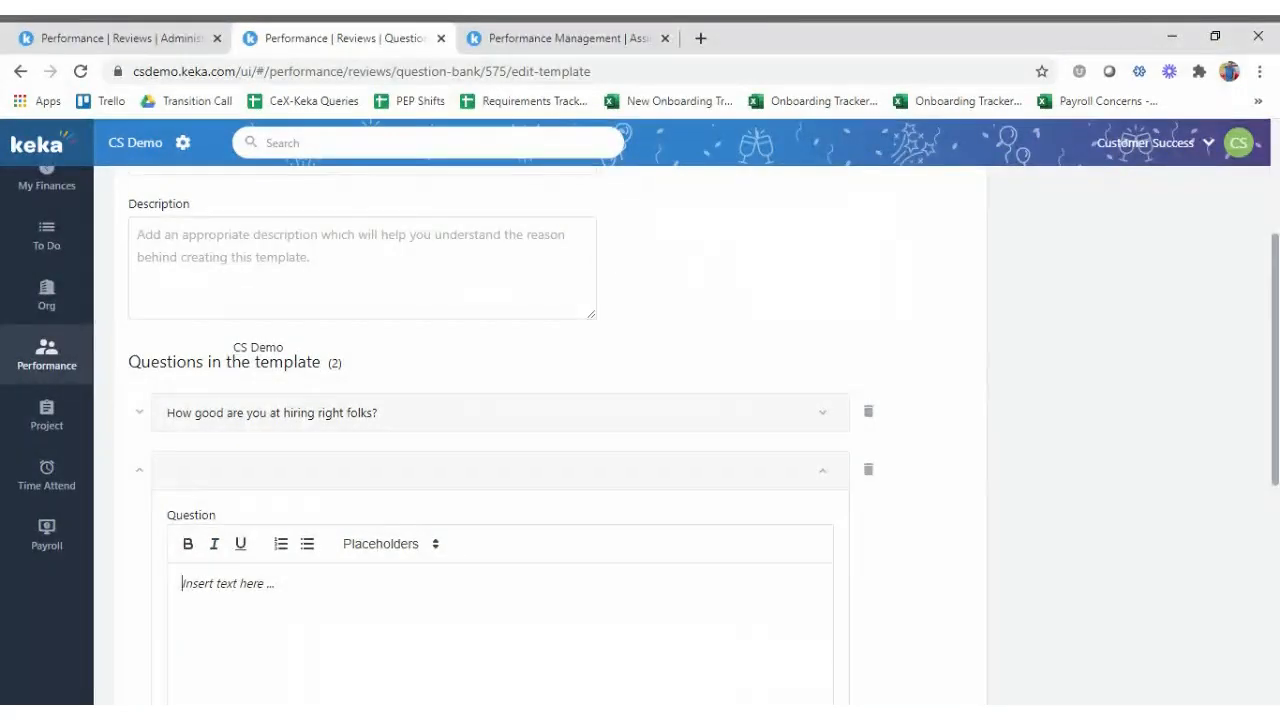
{"action": "type", "text": "What are"}
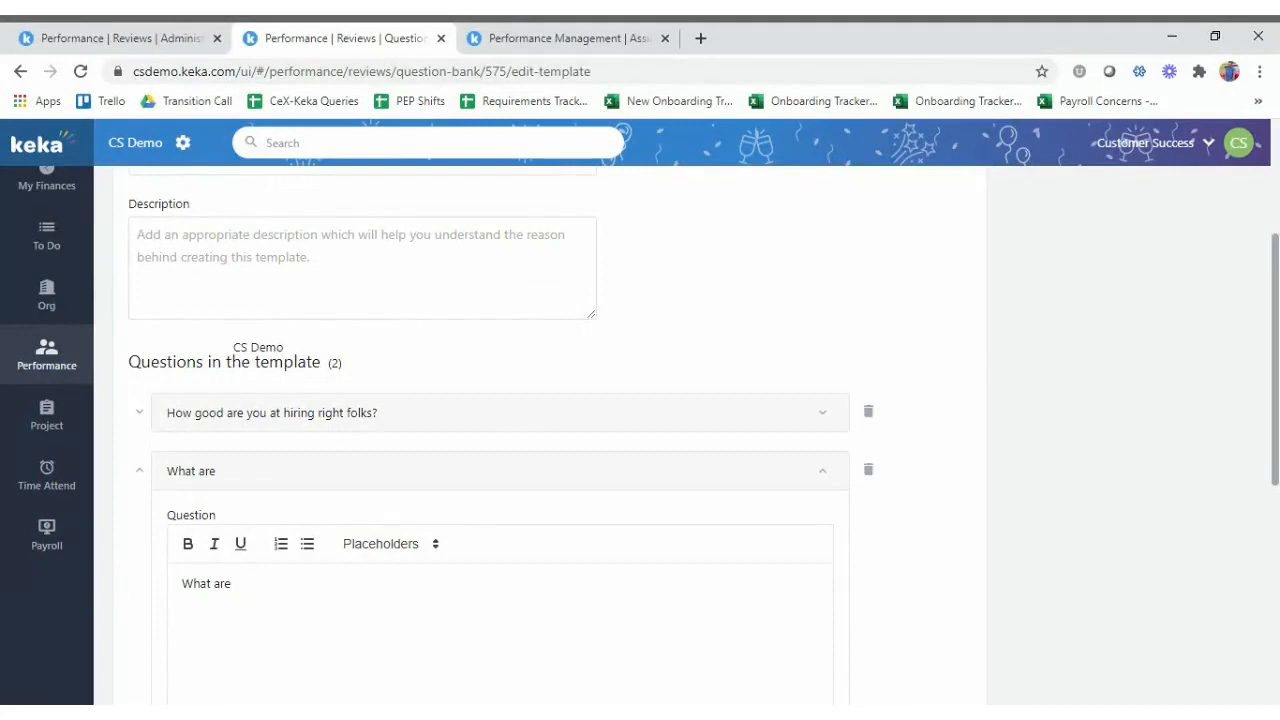
{"action": "type", "text": " process chan"}
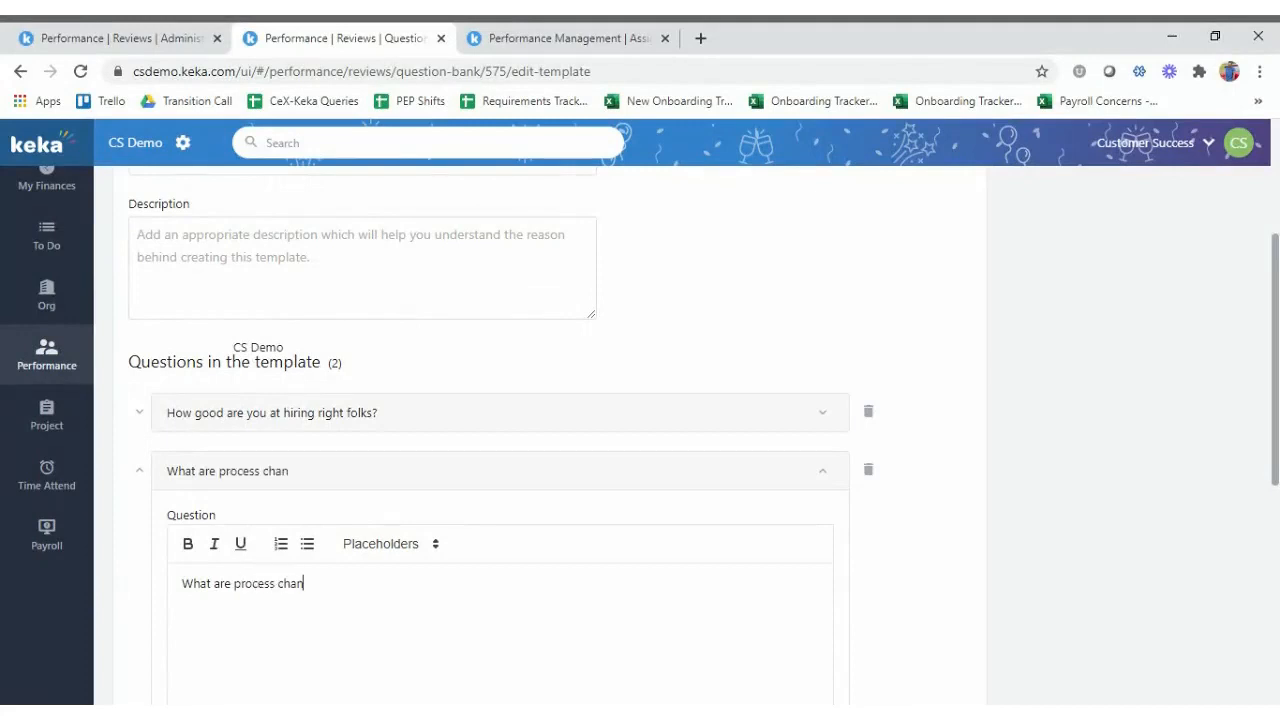
{"action": "type", "text": "ged you ag"}
{"action": "type", "text": "ugg"}
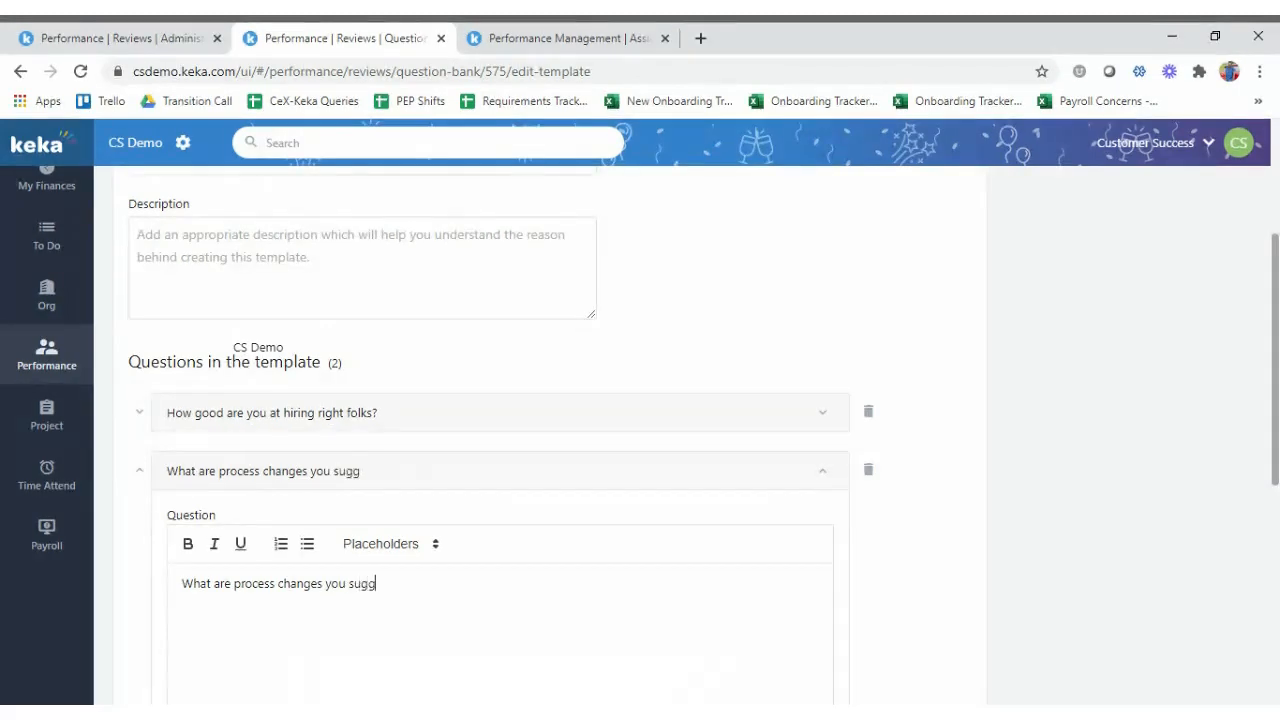
{"action": "type", "text": "est fr the"}
{"action": "key", "text": "BackSpace"}
{"action": "key", "text": "BackSpace"}
{"action": "key", "text": "BackSpace"}
{"action": "key", "text": "BackSpace"}
{"action": "key", "text": "BackSpace"}
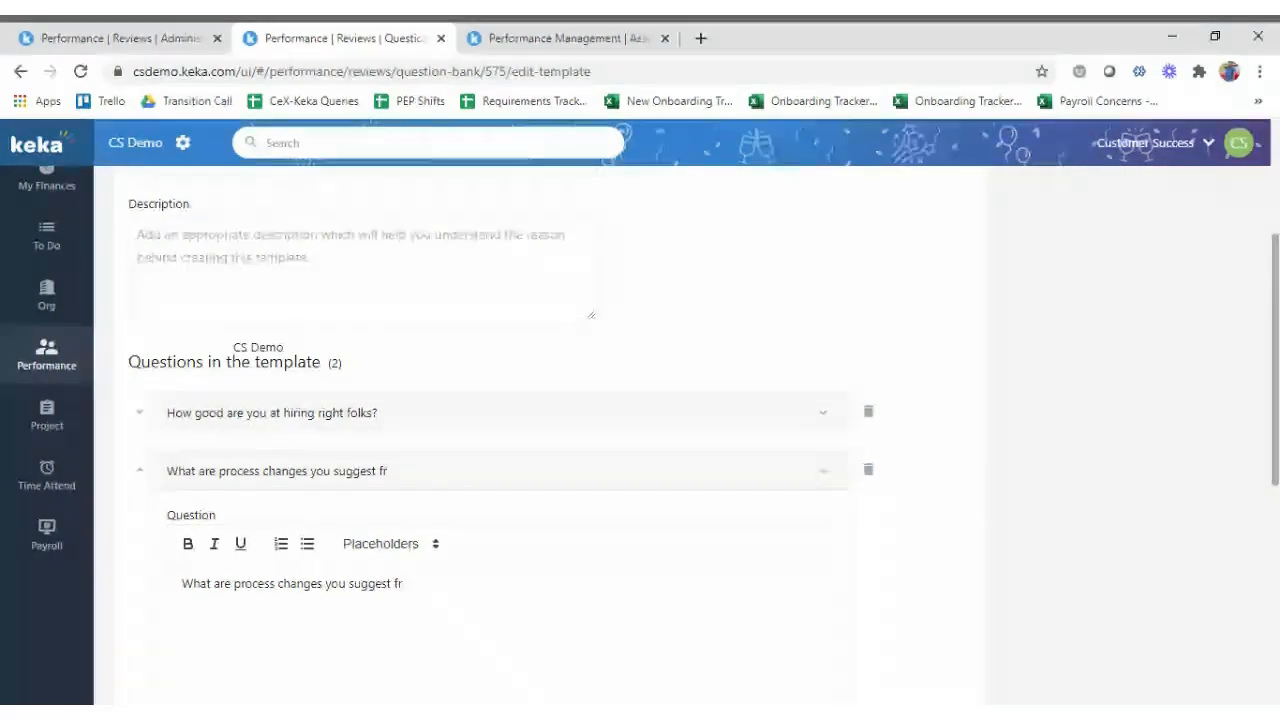
{"action": "type", "text": "or the qu"}
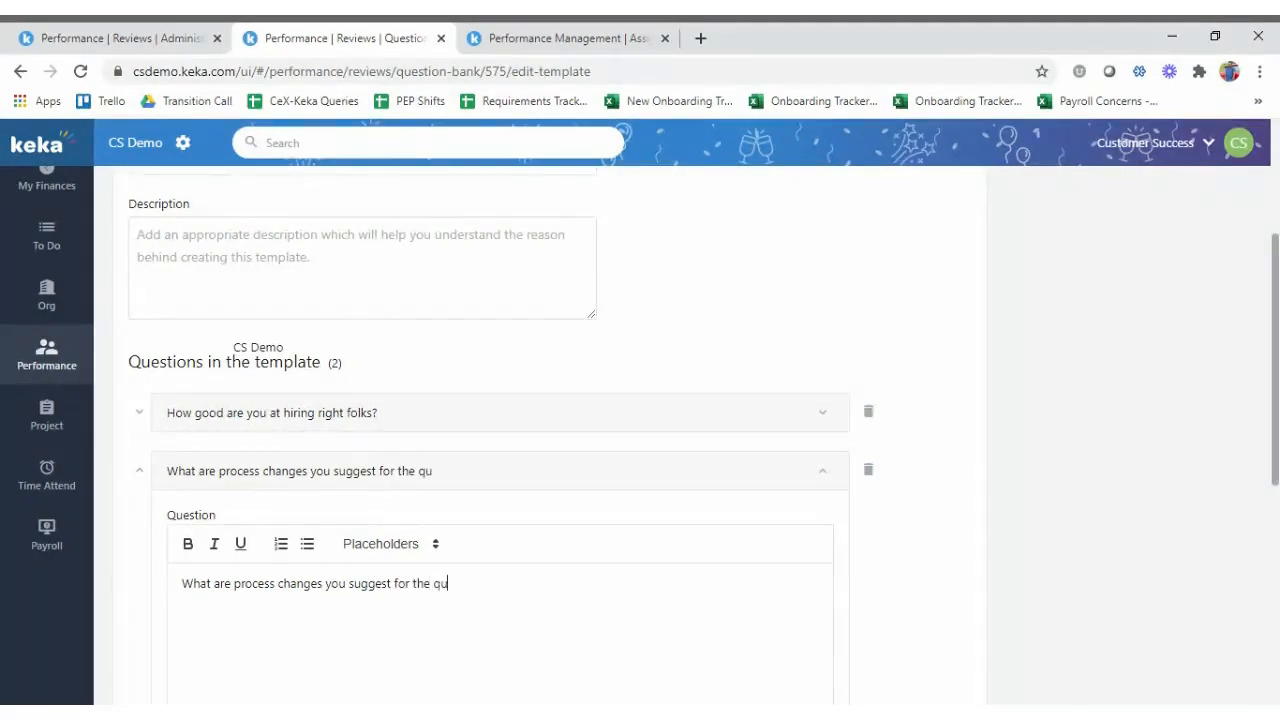
{"action": "type", "text": "arter?"}
Set the process changes question's answer type to Rating with a mandatory comment, and update the template.
{"action": "scroll", "coordinate": [490, 450], "scroll_direction": "down", "scroll_amount": 2}
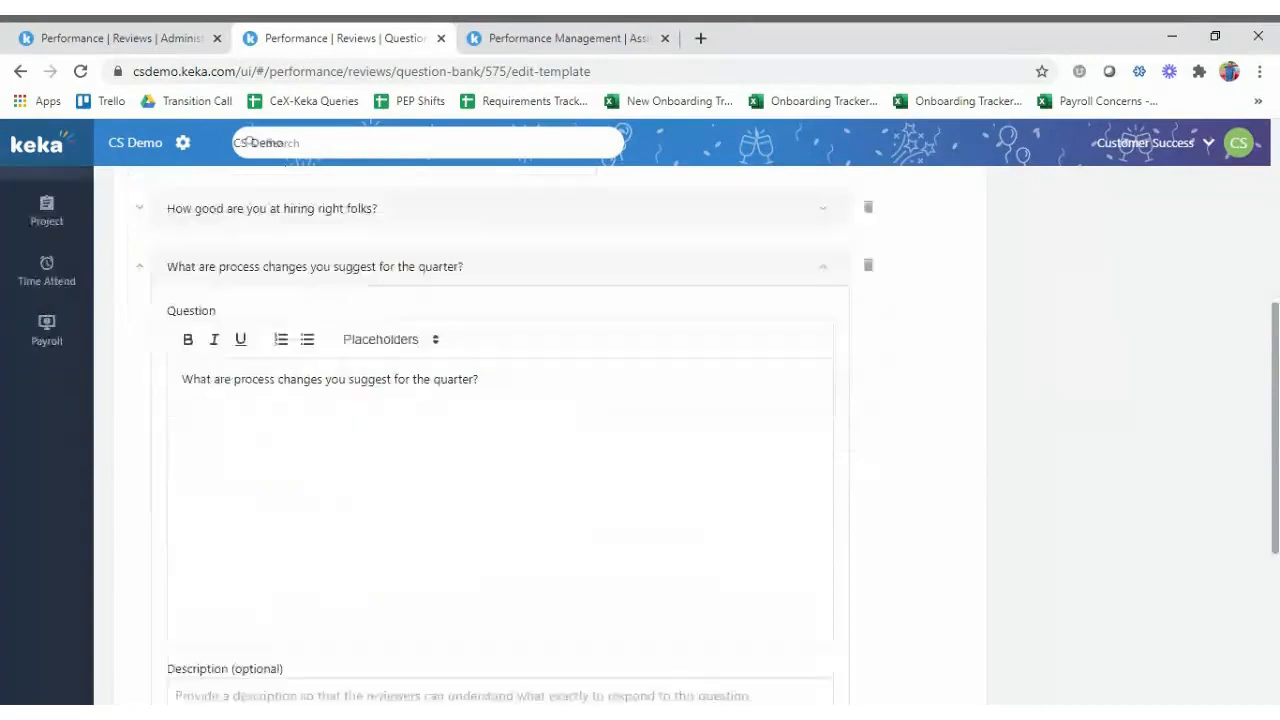
{"action": "scroll", "coordinate": [297, 571], "scroll_direction": "down", "scroll_amount": 3}
{"action": "left_click", "coordinate": [427, 521]}
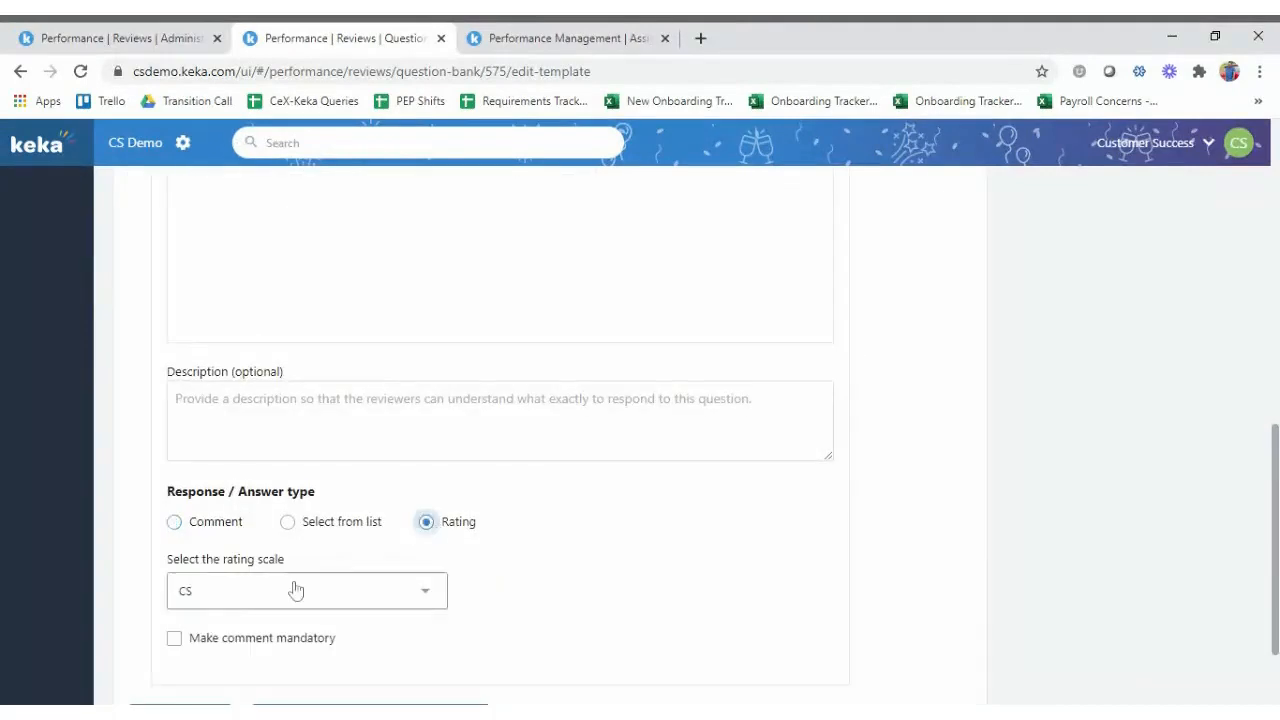
{"action": "left_click", "coordinate": [174, 638]}
{"action": "scroll", "coordinate": [346, 614], "scroll_direction": "down", "scroll_amount": 2}
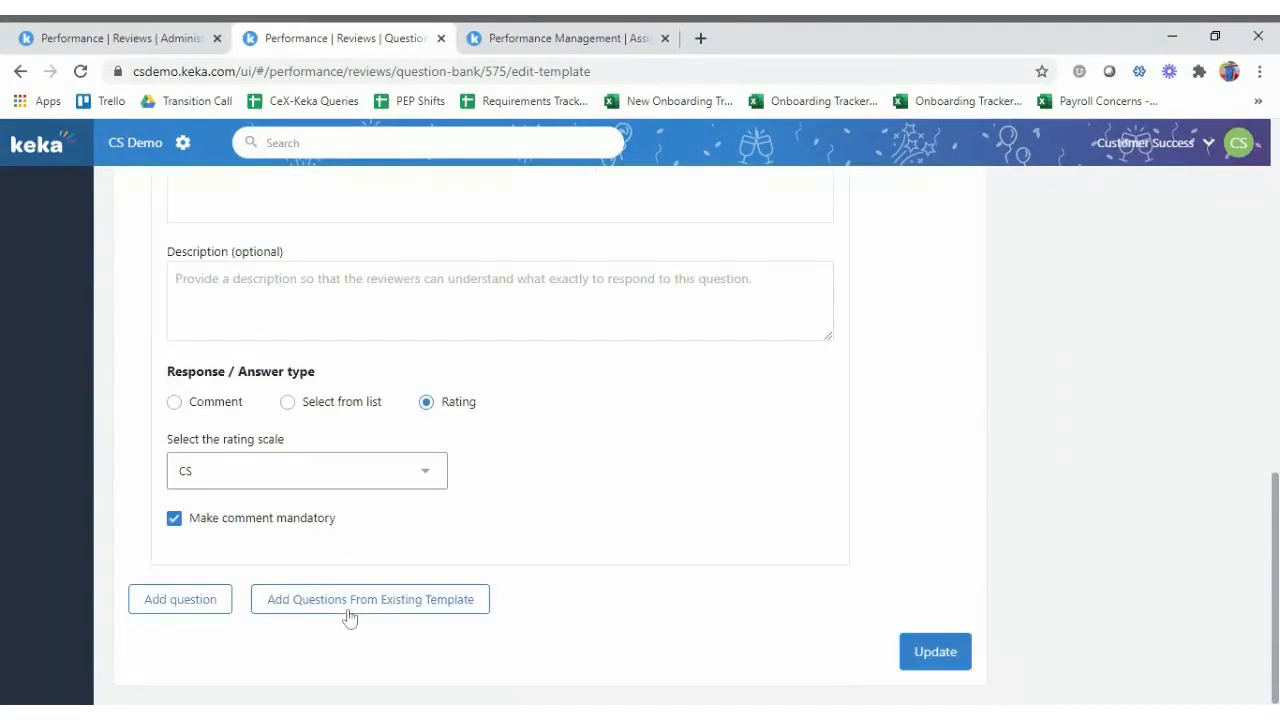
{"action": "left_click", "coordinate": [935, 653]}
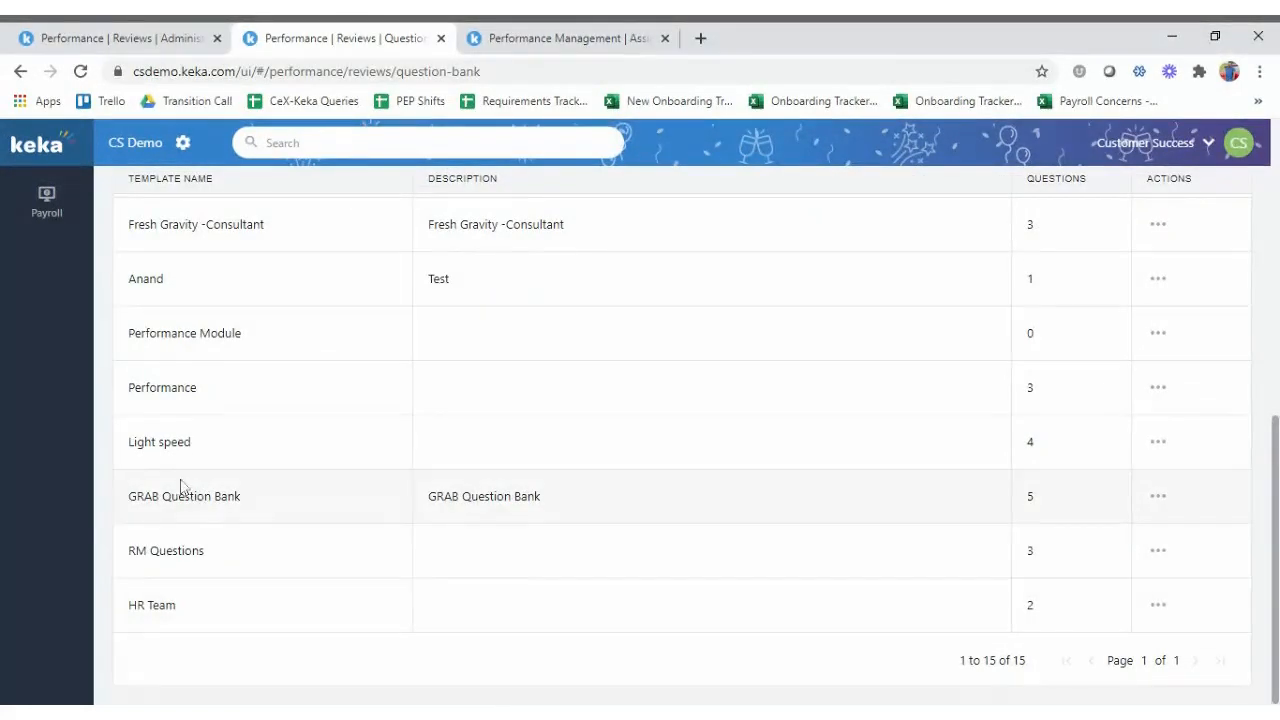
View the Objectives summary and the general settings for performance reviews, and return to the Review Groups overview.
{"action": "scroll", "coordinate": [168, 437], "scroll_direction": "up", "scroll_amount": 1}
{"action": "scroll", "coordinate": [168, 437], "scroll_direction": "up", "scroll_amount": 4}
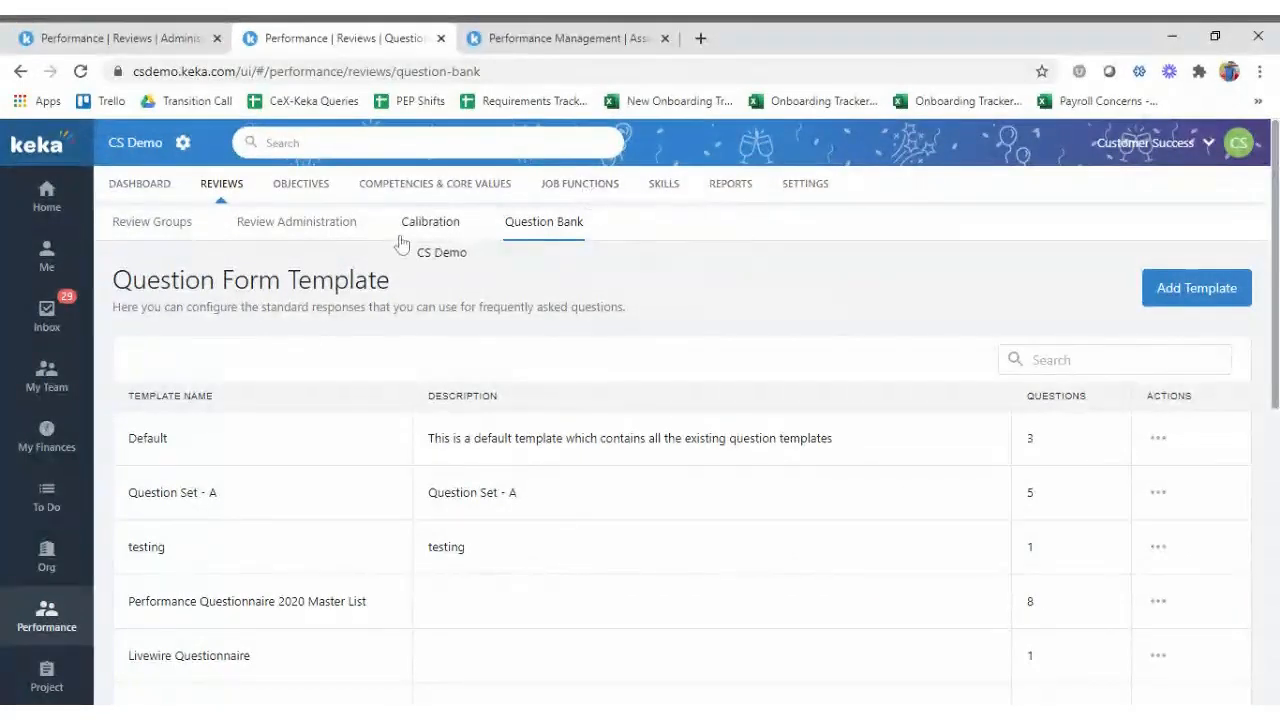
{"action": "left_click", "coordinate": [308, 190]}
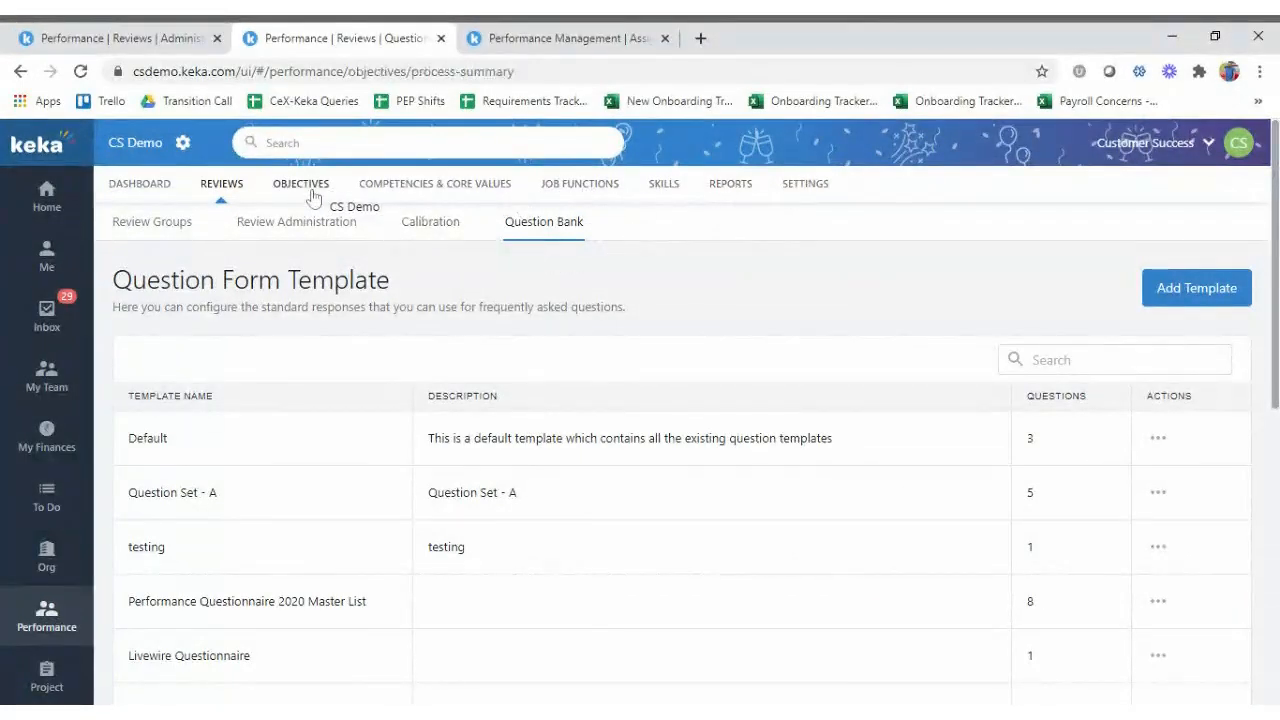
{"action": "scroll", "coordinate": [366, 492], "scroll_direction": "down", "scroll_amount": 2}
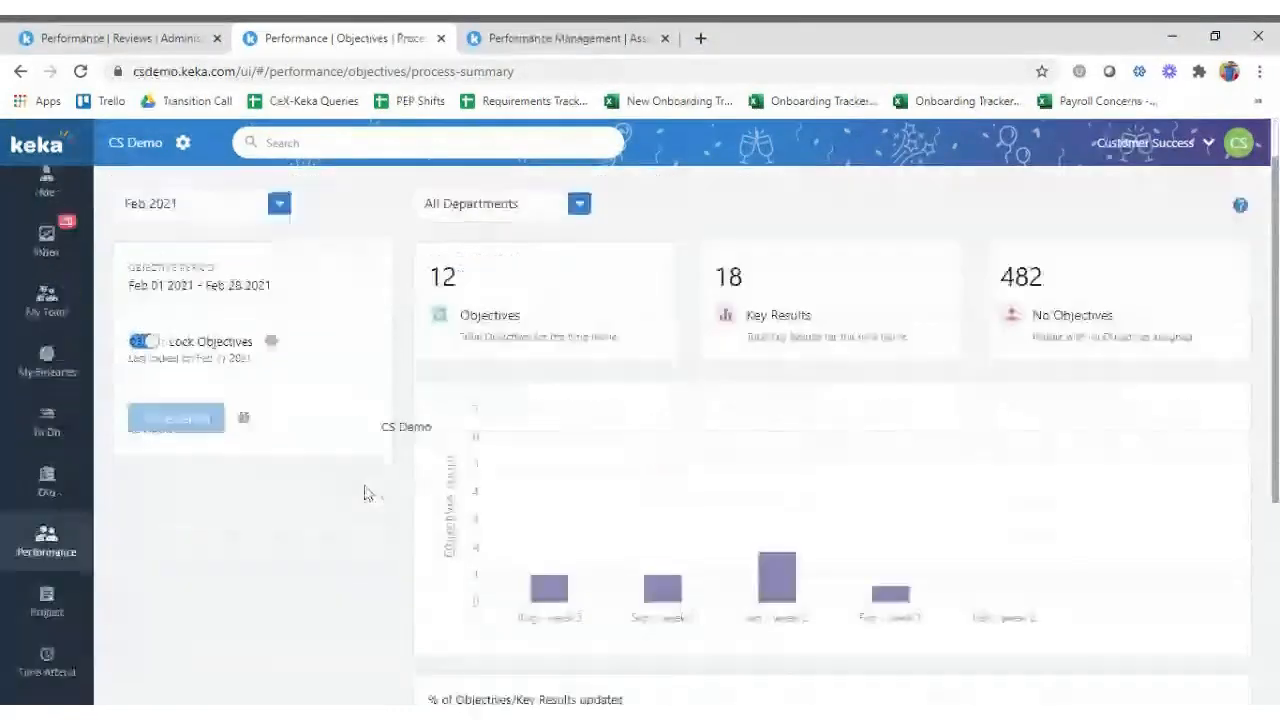
{"action": "scroll", "coordinate": [366, 492], "scroll_direction": "up", "scroll_amount": 2}
{"action": "left_click", "coordinate": [807, 184]}
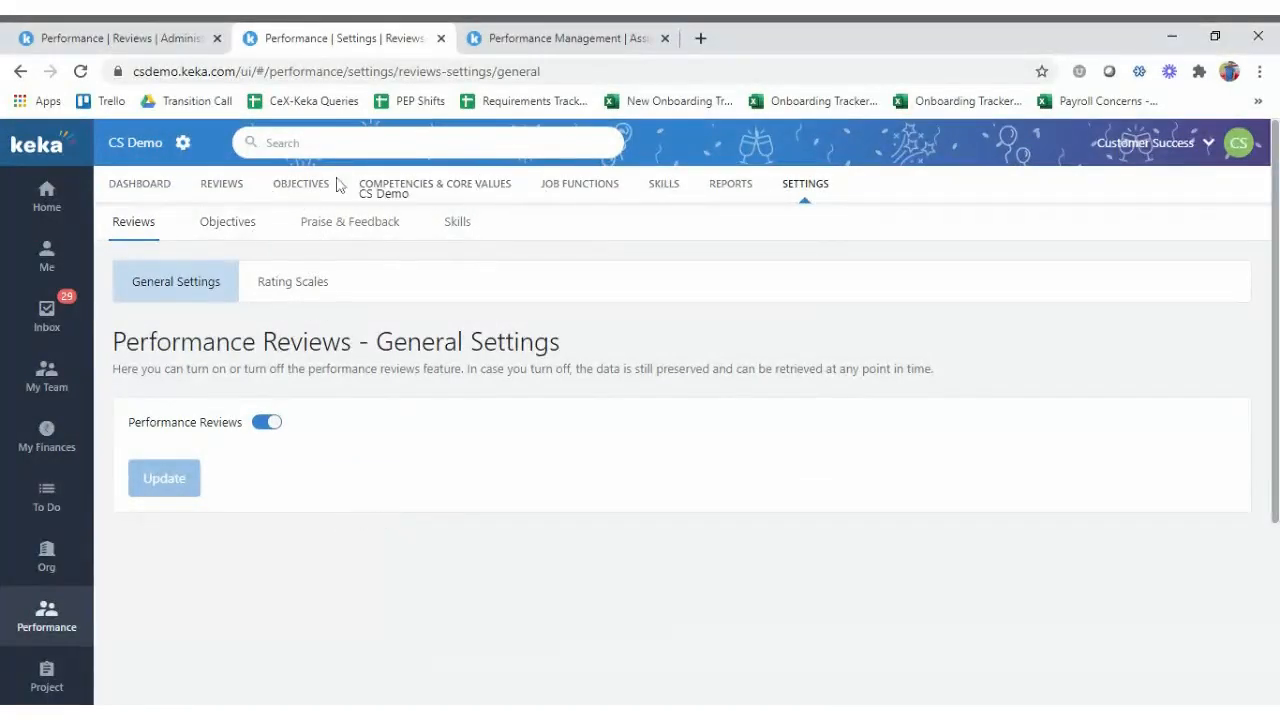
{"action": "left_click", "coordinate": [226, 188]}
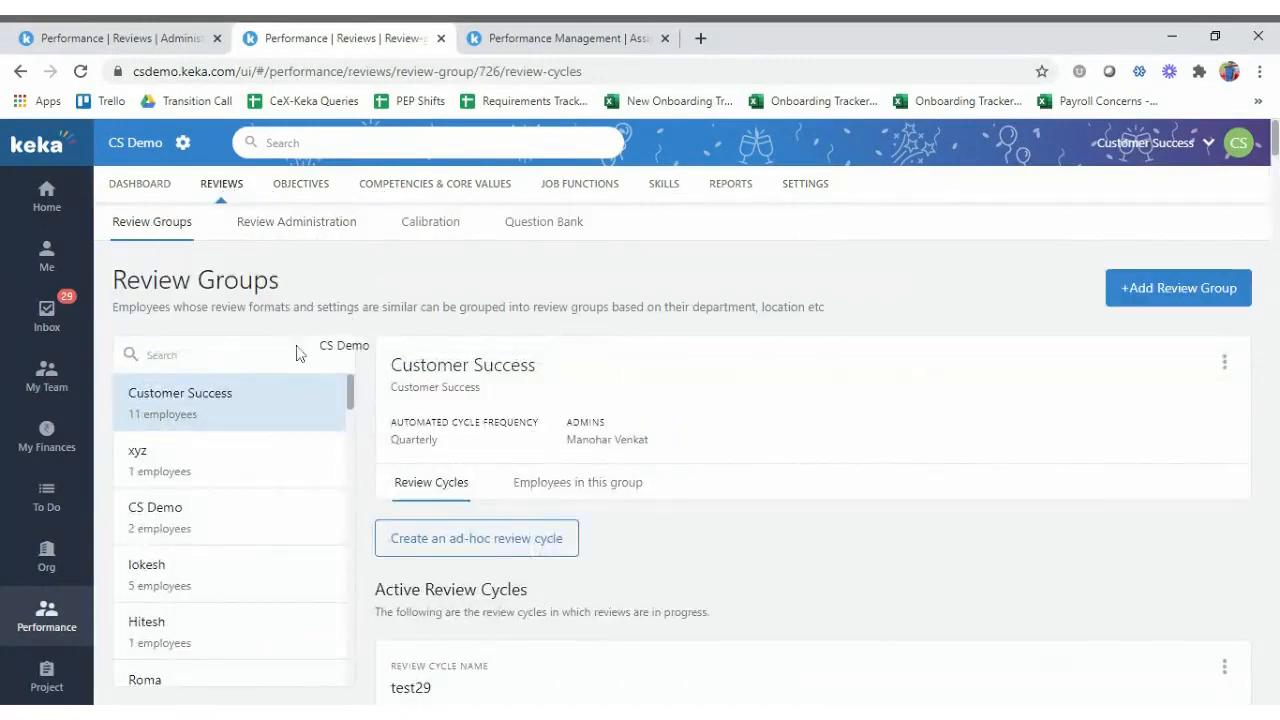
Find the HR Department review group in the list and open the review process settings of its Feb Cycle.
{"action": "scroll", "coordinate": [241, 598], "scroll_direction": "down", "scroll_amount": 8}
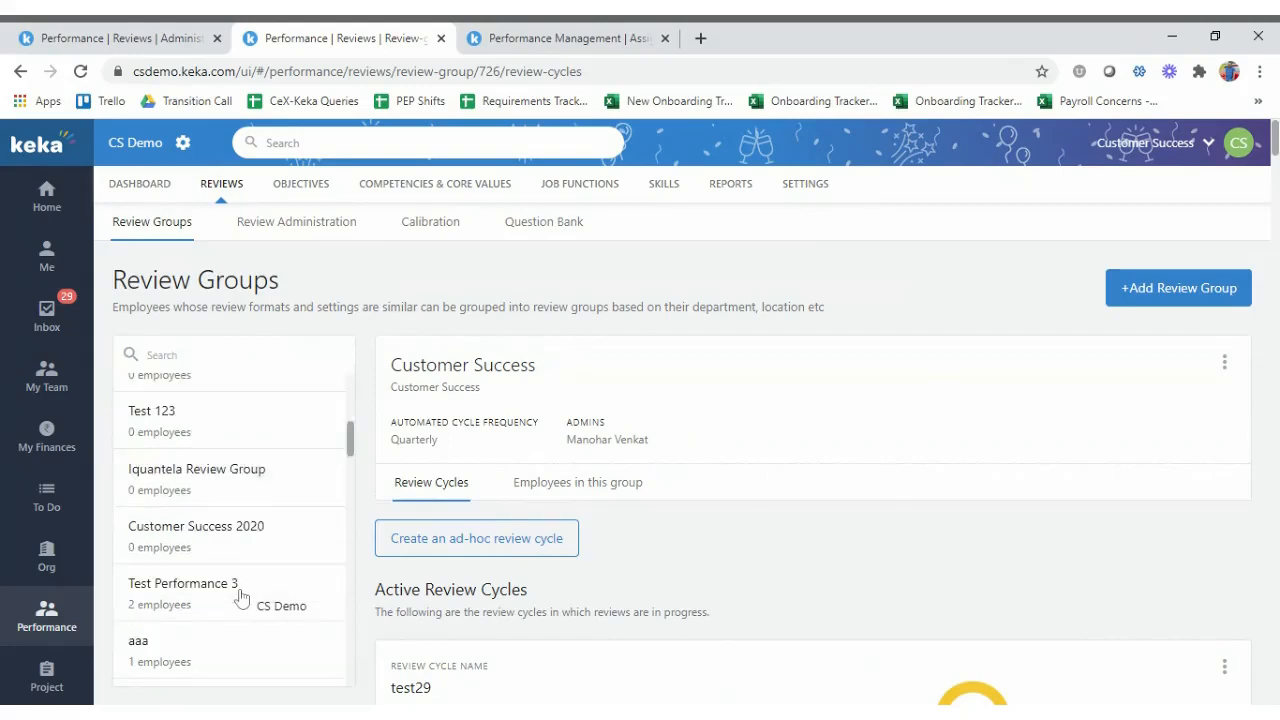
{"action": "scroll", "coordinate": [241, 598], "scroll_direction": "down", "scroll_amount": 15}
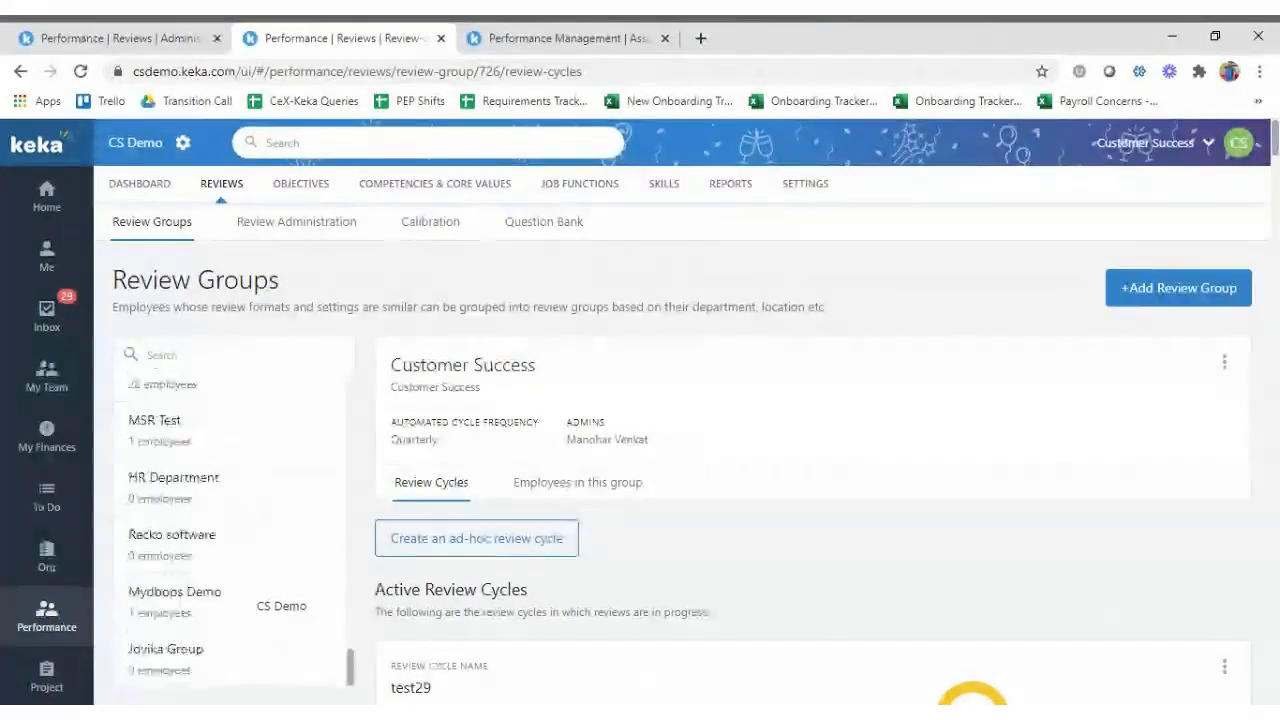
{"action": "left_click", "coordinate": [219, 430]}
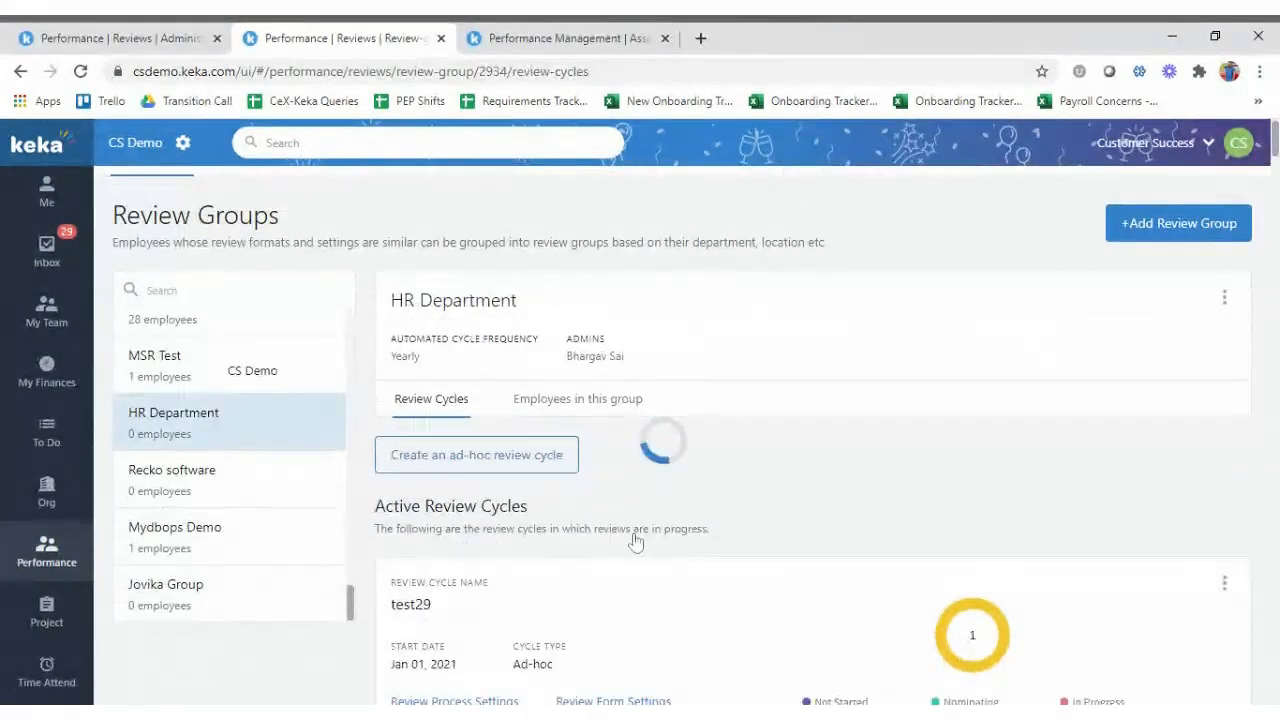
{"action": "scroll", "coordinate": [635, 541], "scroll_direction": "down", "scroll_amount": 2}
{"action": "left_click", "coordinate": [560, 540]}
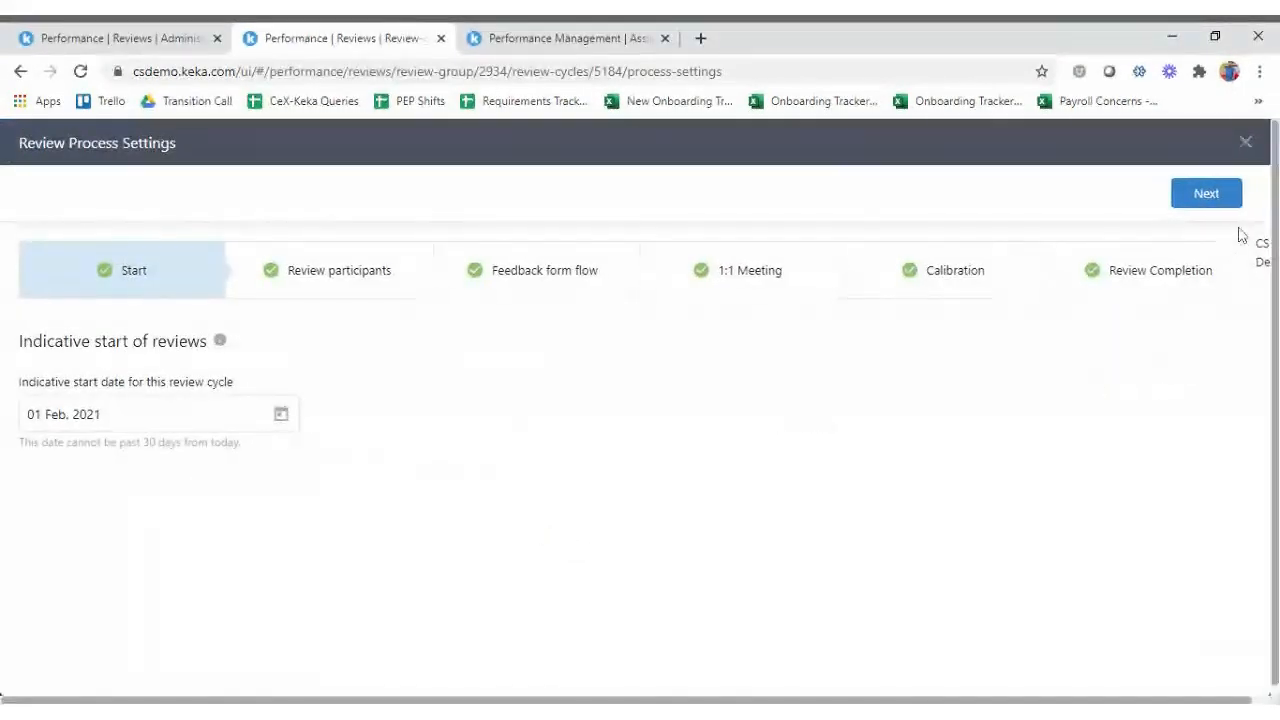
Review the cycle's participant and feedback form flow settings, including what employees are measured on.
{"action": "left_click", "coordinate": [1216, 195]}
{"action": "scroll", "coordinate": [620, 594], "scroll_direction": "down", "scroll_amount": 5}
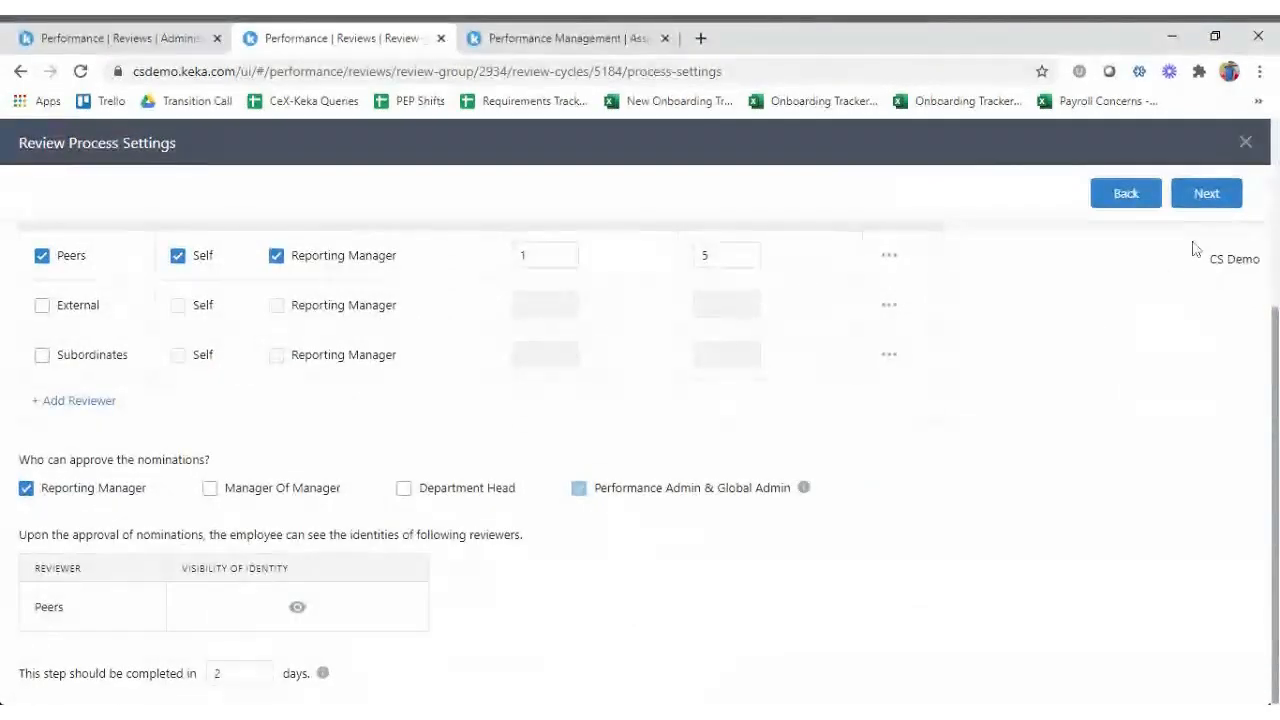
{"action": "left_click", "coordinate": [1207, 195]}
{"action": "scroll", "coordinate": [251, 606], "scroll_direction": "down", "scroll_amount": 2}
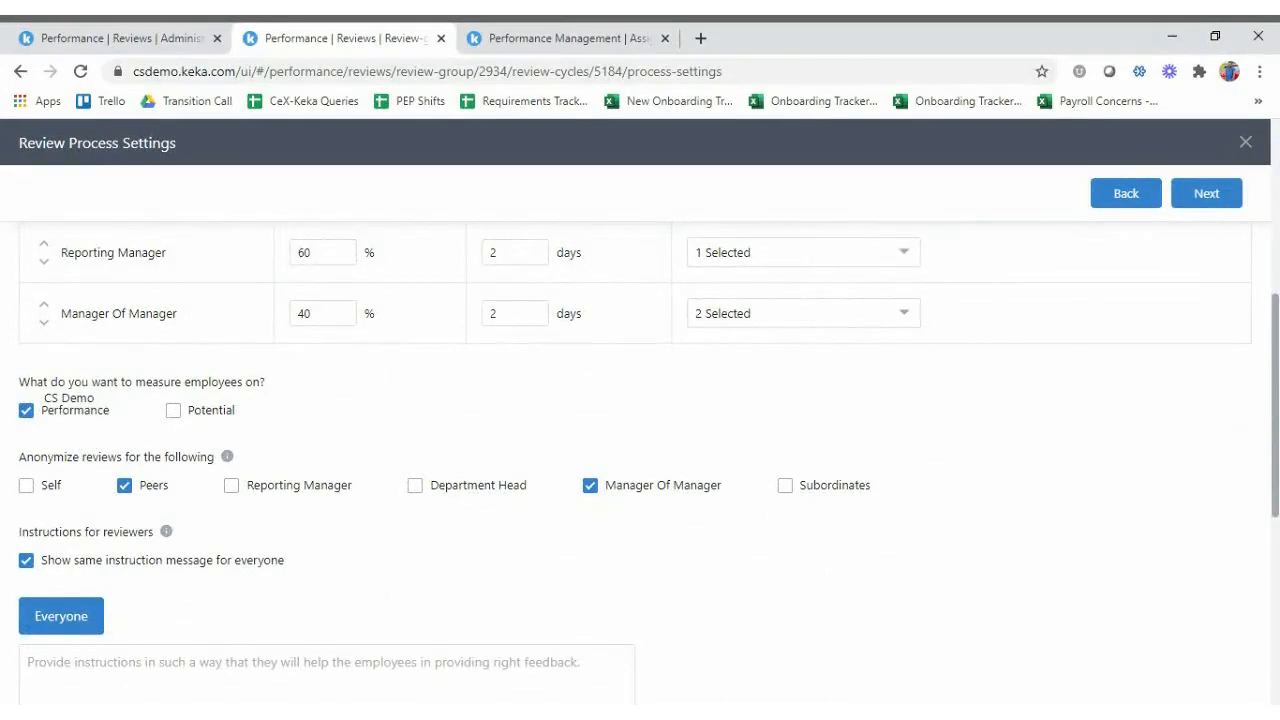
{"action": "left_click_drag", "start_coordinate": [16, 383], "coordinate": [262, 385]}
{"action": "left_click", "coordinate": [277, 388]}
Search Google for "9 box model" in a new browser tab and open the first performance-potential grid image.
{"action": "left_click", "coordinate": [701, 40]}
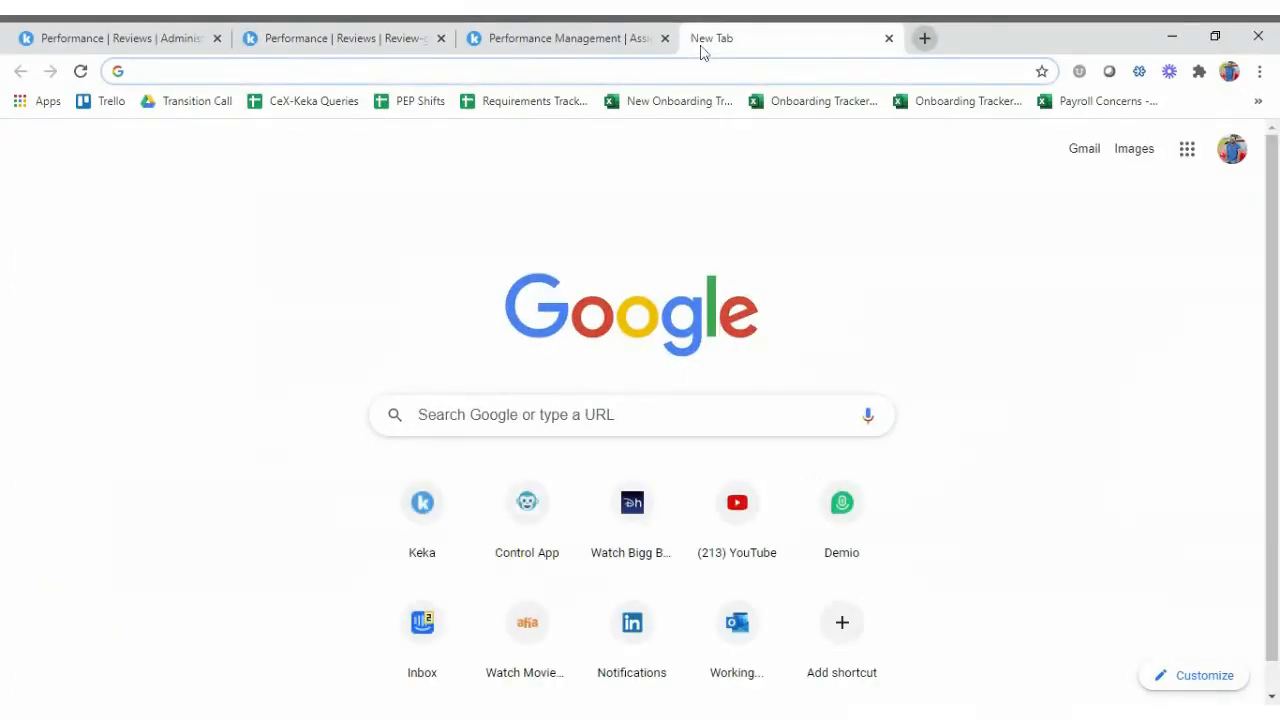
{"action": "type", "text": "9 box"}
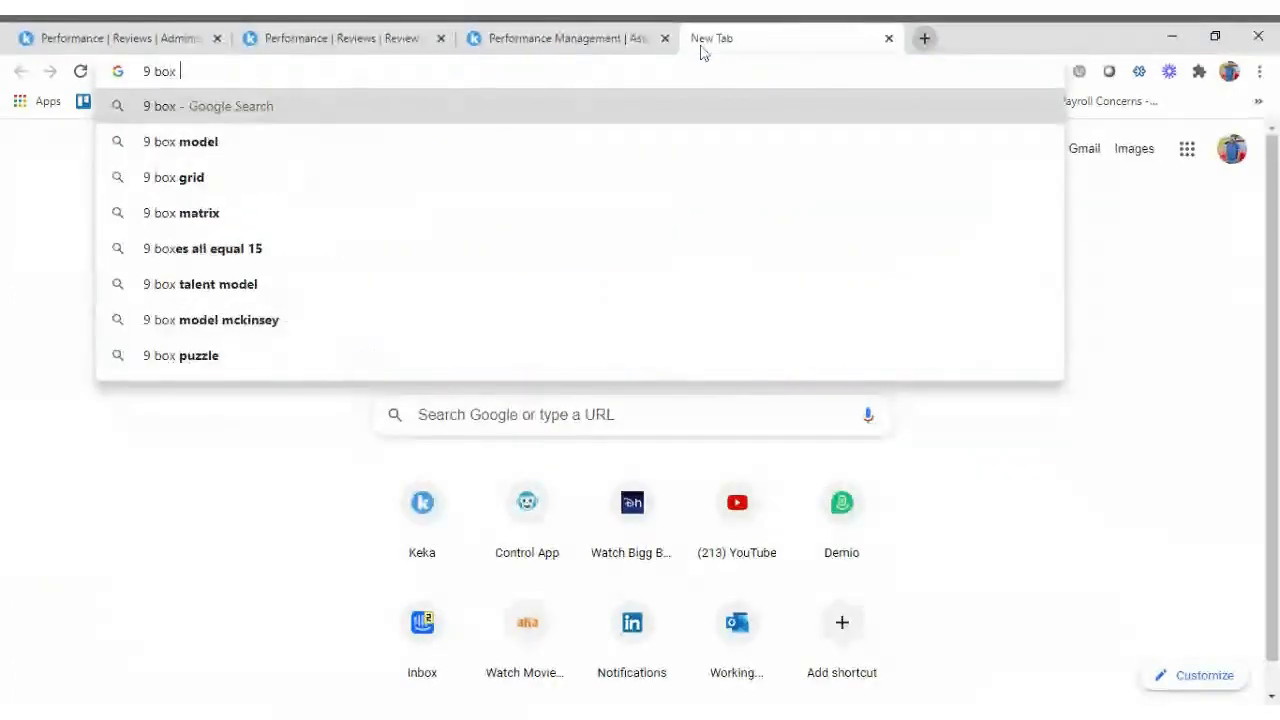
{"action": "type", "text": " model"}
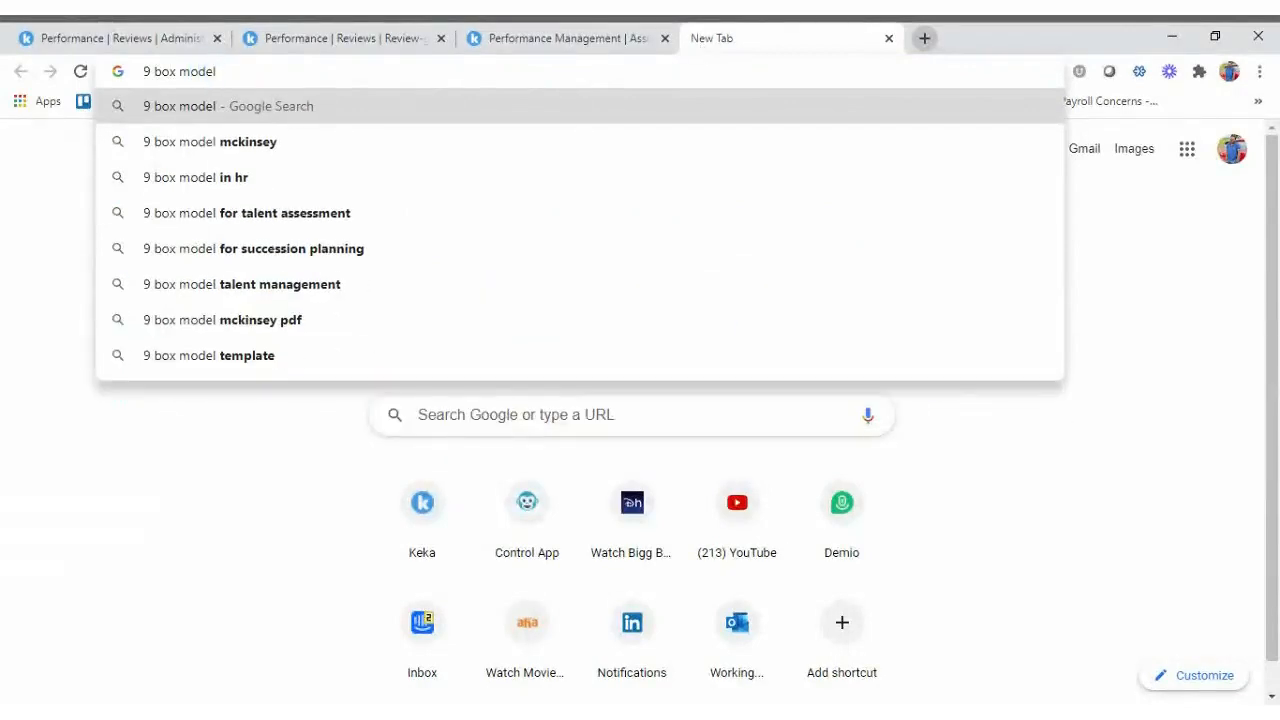
{"action": "key", "text": "Return"}
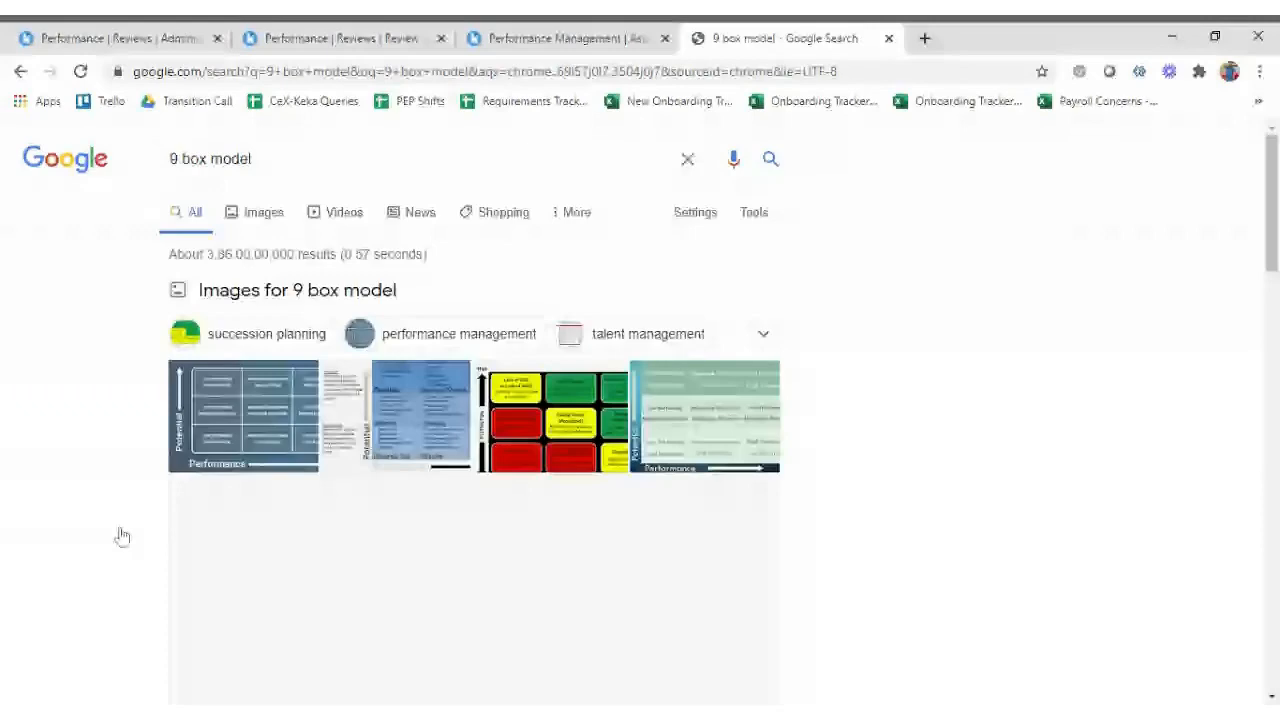
{"action": "left_click", "coordinate": [228, 405]}
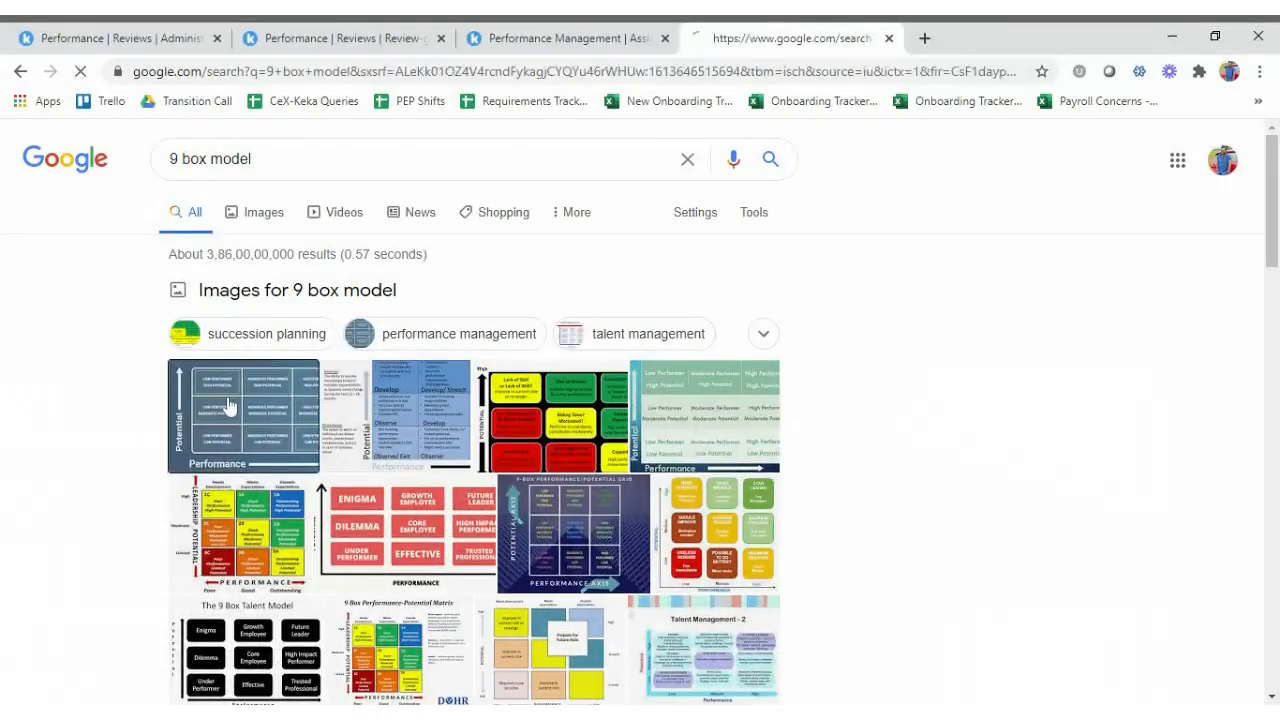
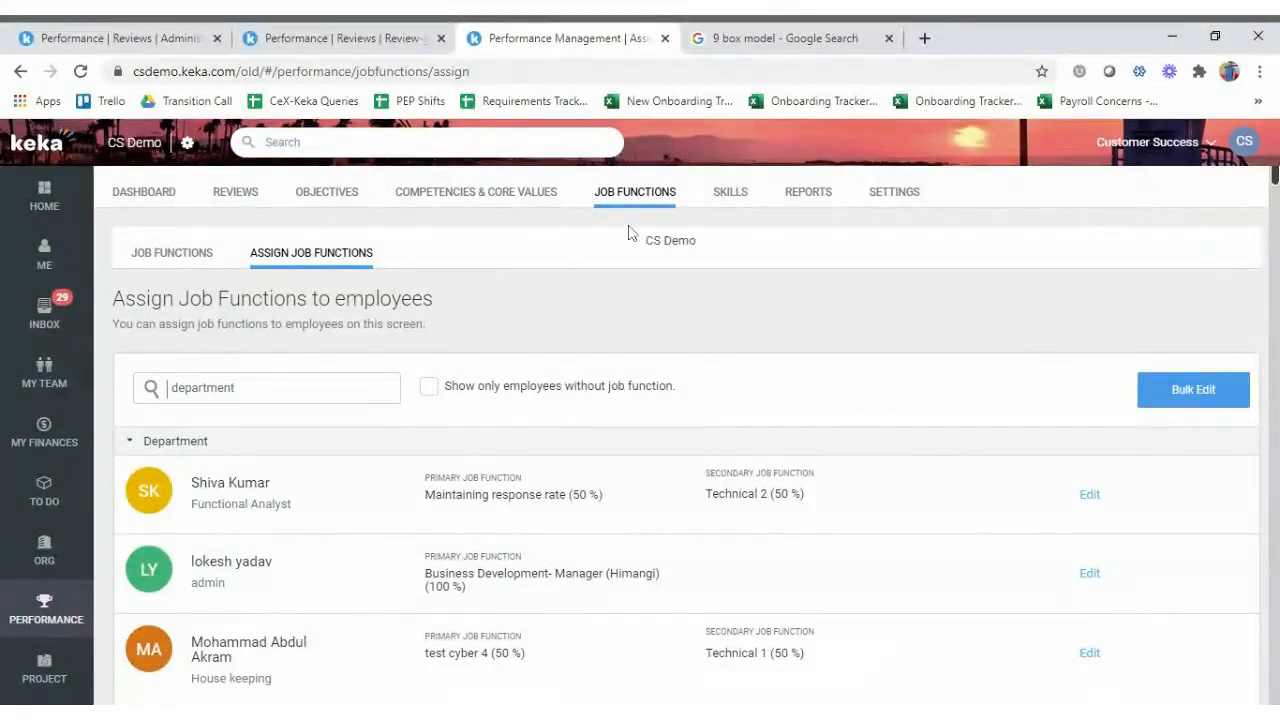
View the Skill Matrix page, and examine the Review Reports list among the performance reports.
{"action": "left_click", "coordinate": [735, 204]}
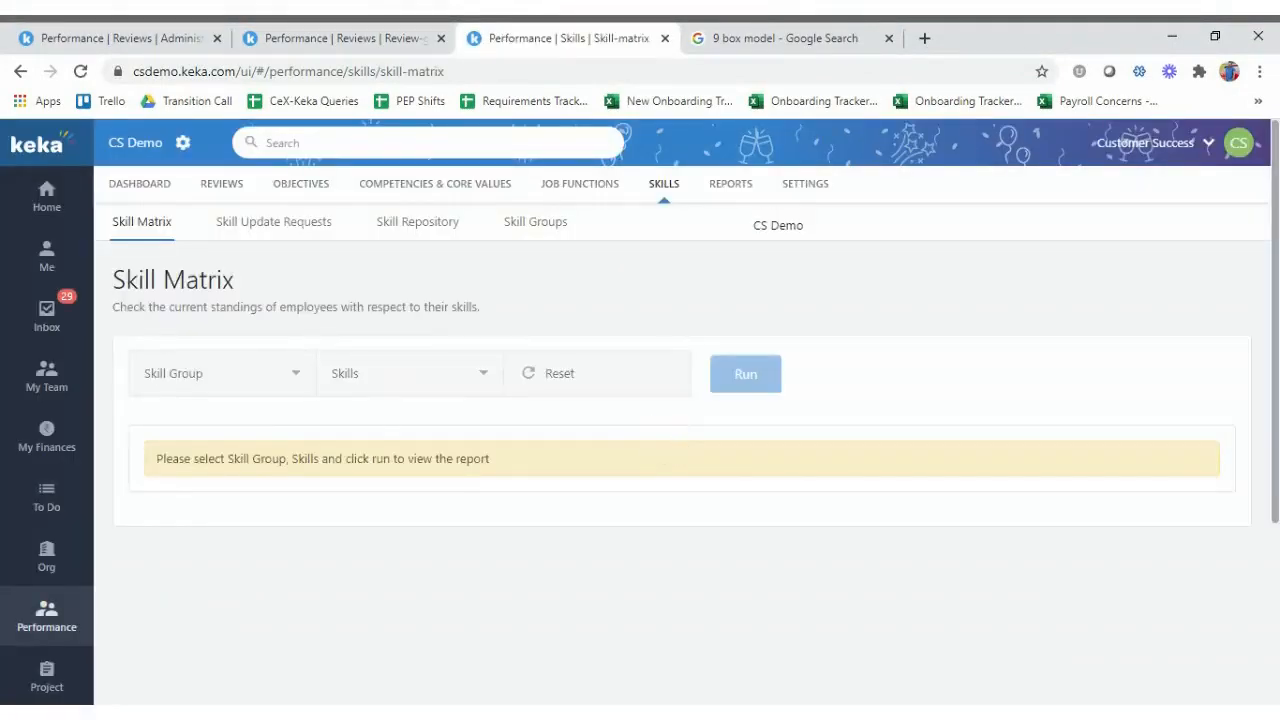
{"action": "left_click", "coordinate": [737, 197]}
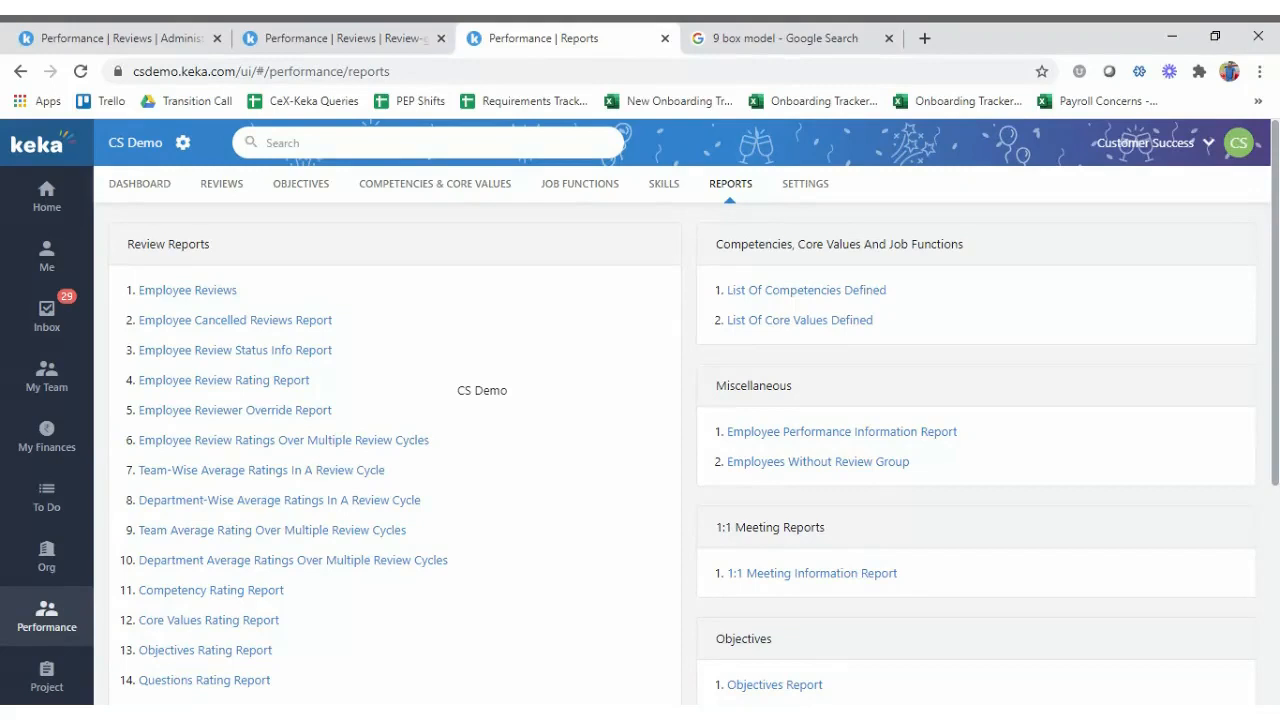
{"action": "scroll", "coordinate": [640, 440], "scroll_direction": "down", "scroll_amount": 2}
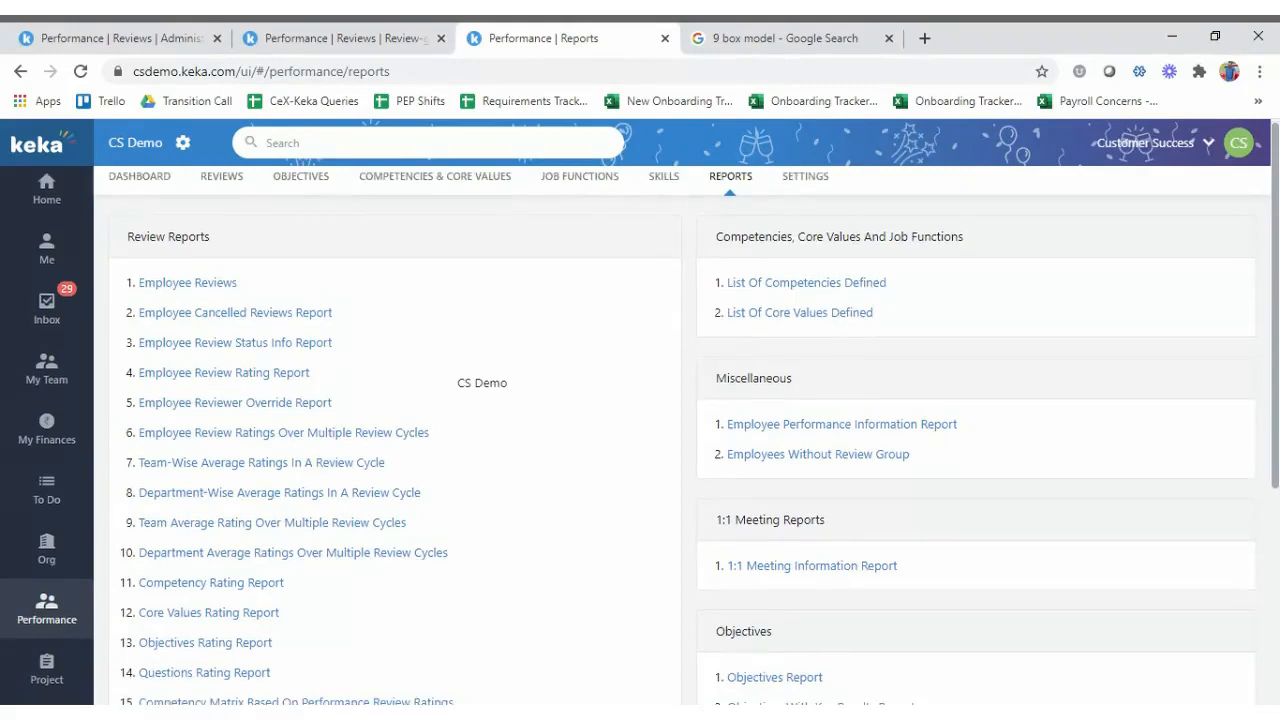
{"action": "scroll", "coordinate": [640, 440], "scroll_direction": "down", "scroll_amount": 3}
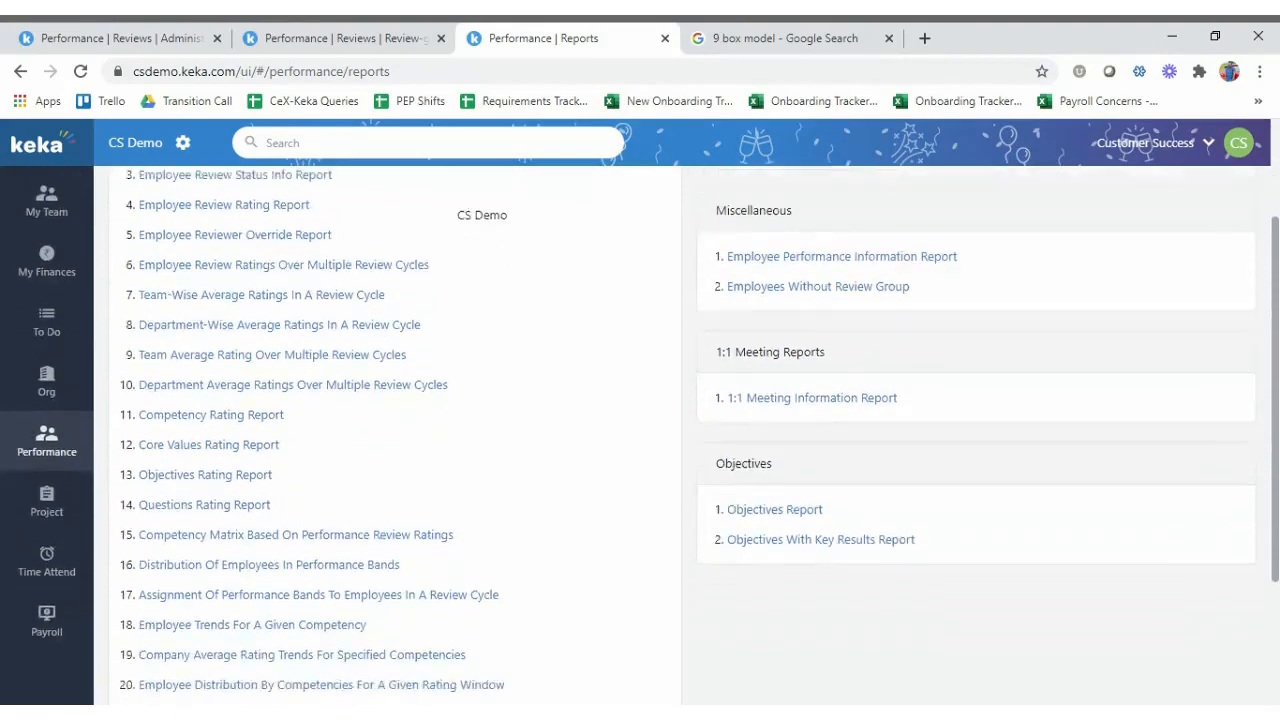
{"action": "scroll", "coordinate": [303, 381], "scroll_direction": "up", "scroll_amount": 2}
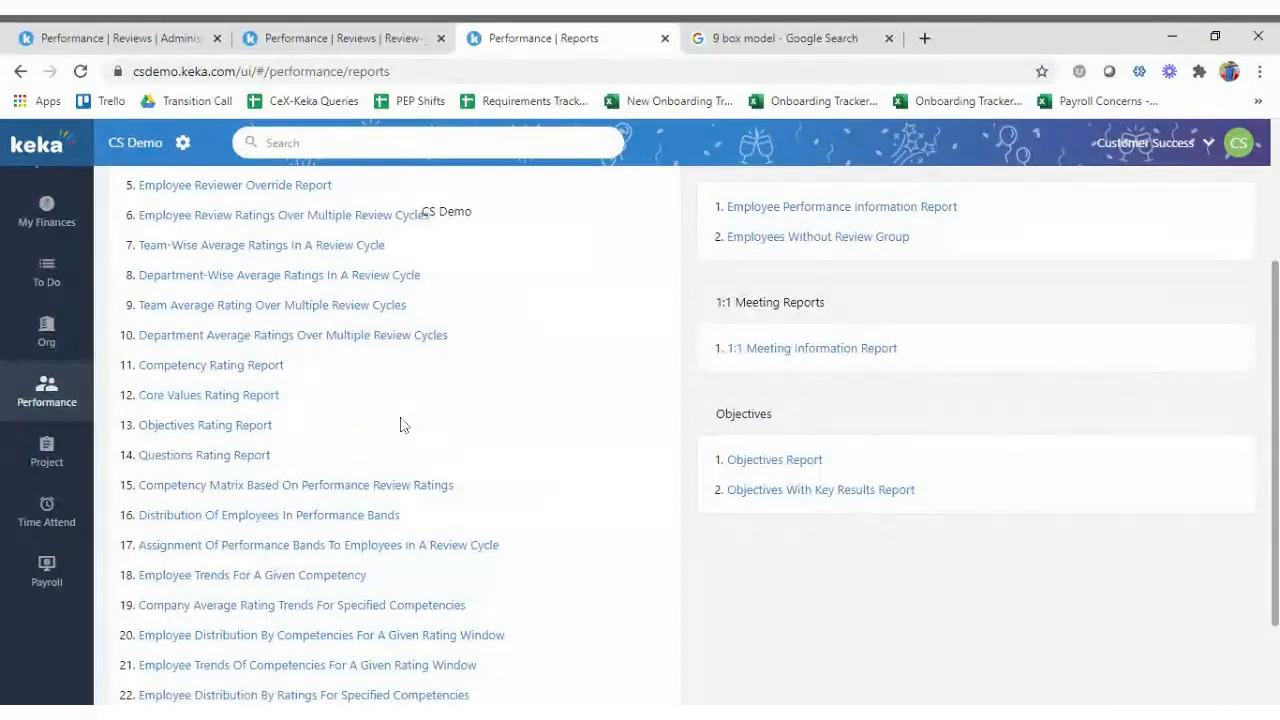
{"action": "mouse_move", "coordinate": [300, 375]}
{"action": "left_mouse_down"}
{"action": "mouse_move", "coordinate": [140, 368]}
{"action": "mouse_move", "coordinate": [296, 391]}
{"action": "left_mouse_up"}
{"action": "left_click", "coordinate": [305, 407]}
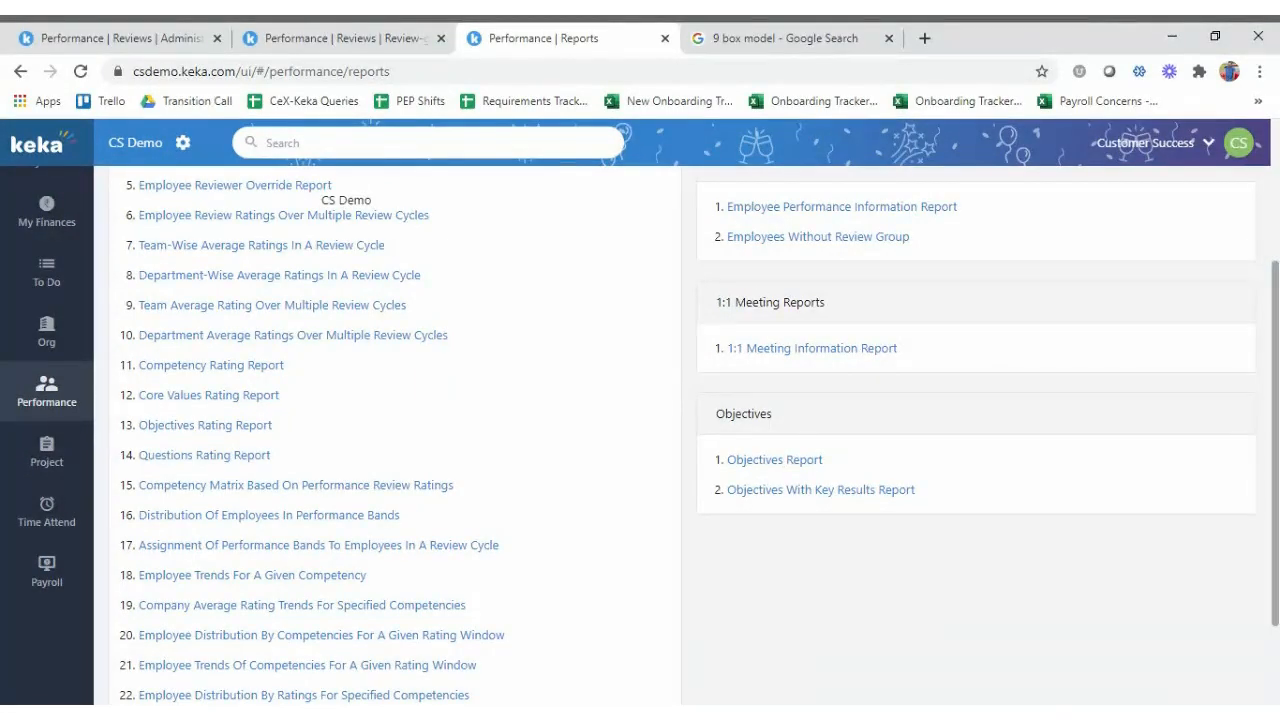
{"action": "scroll", "coordinate": [640, 435], "scroll_direction": "up", "scroll_amount": 3}
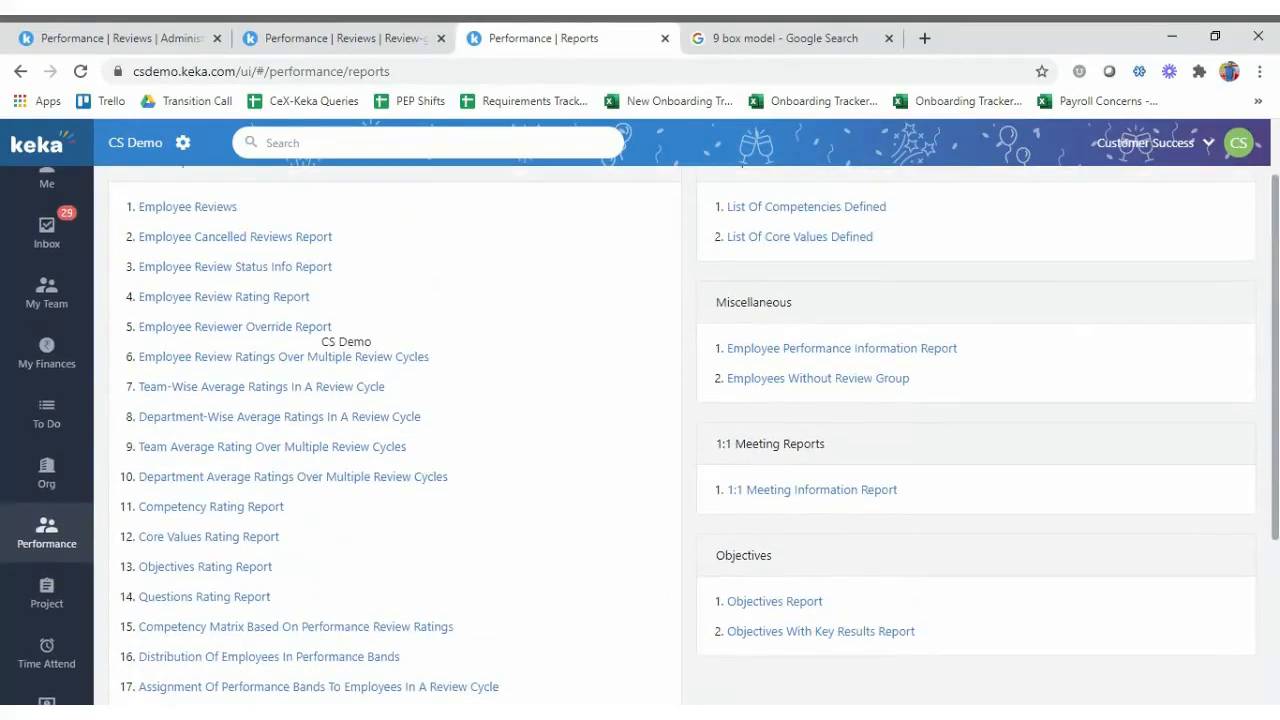
{"action": "scroll", "coordinate": [340, 370], "scroll_direction": "up", "scroll_amount": 1}
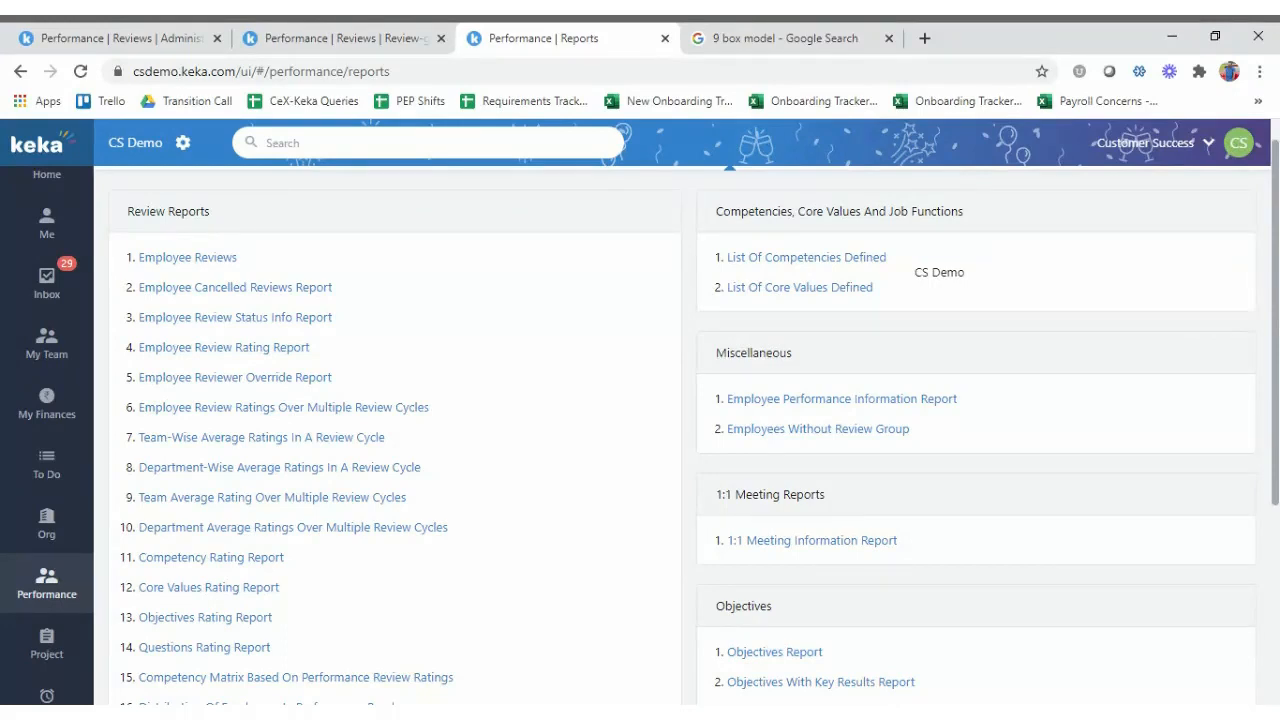
Examine the Objectives Report and the Objectives With Key Results Report entries in the reports list.
{"action": "scroll", "coordinate": [923, 549], "scroll_direction": "down", "scroll_amount": 2}
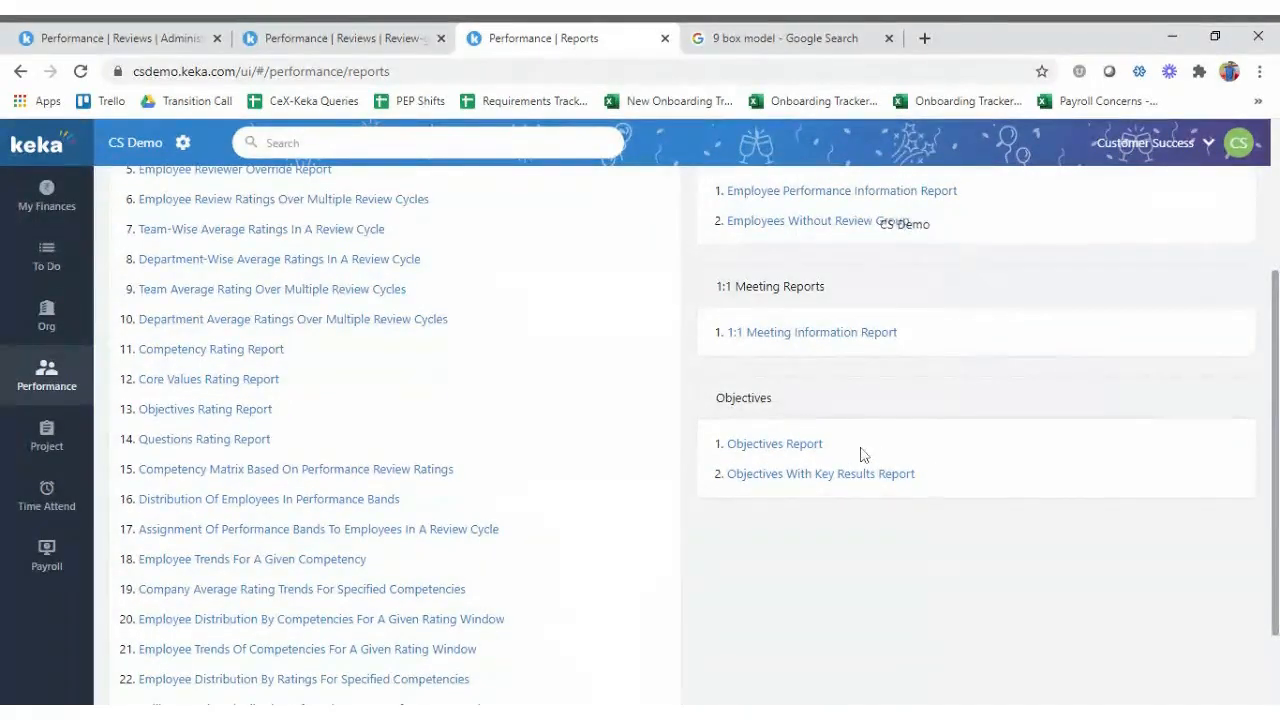
{"action": "left_click_drag", "start_coordinate": [834, 446], "coordinate": [720, 443]}
{"action": "left_click_drag", "start_coordinate": [940, 477], "coordinate": [716, 499]}
{"action": "left_click", "coordinate": [766, 531]}
Return to the Feb Cycle's process settings, review the reviewer order and weight allocation, and close the settings.
{"action": "left_click", "coordinate": [352, 38]}
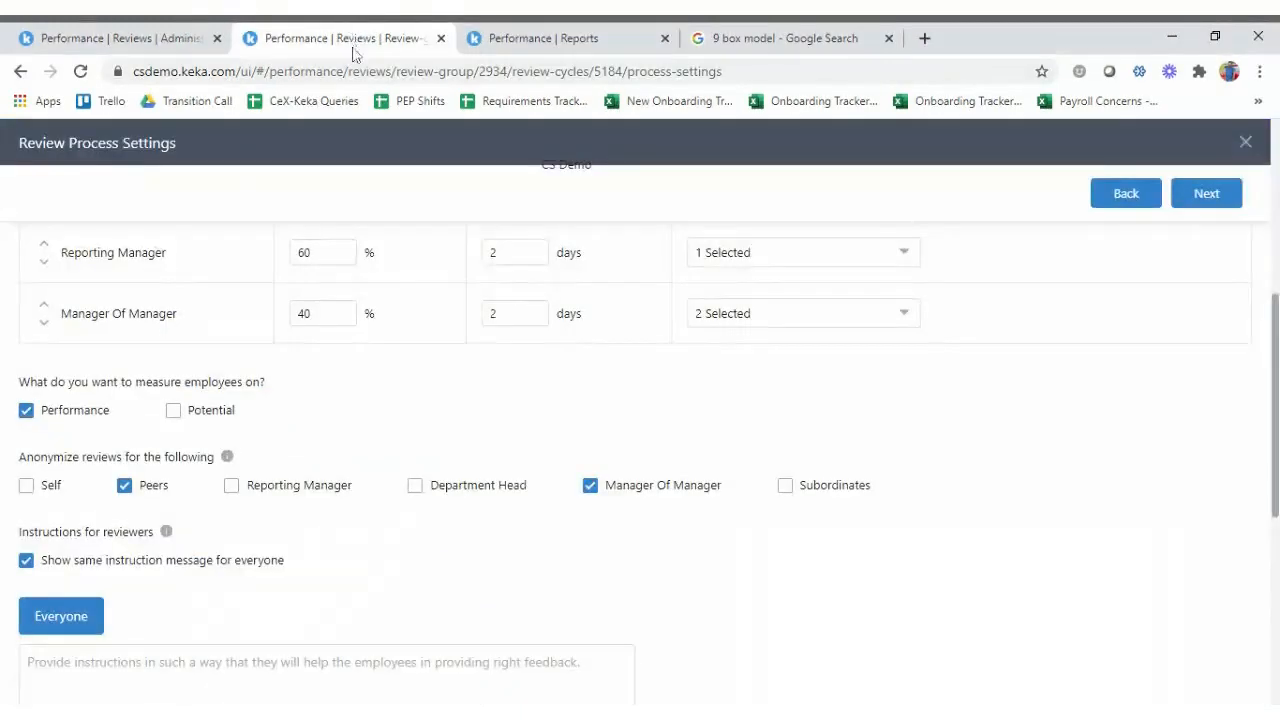
{"action": "scroll", "coordinate": [449, 420], "scroll_direction": "up", "scroll_amount": 5}
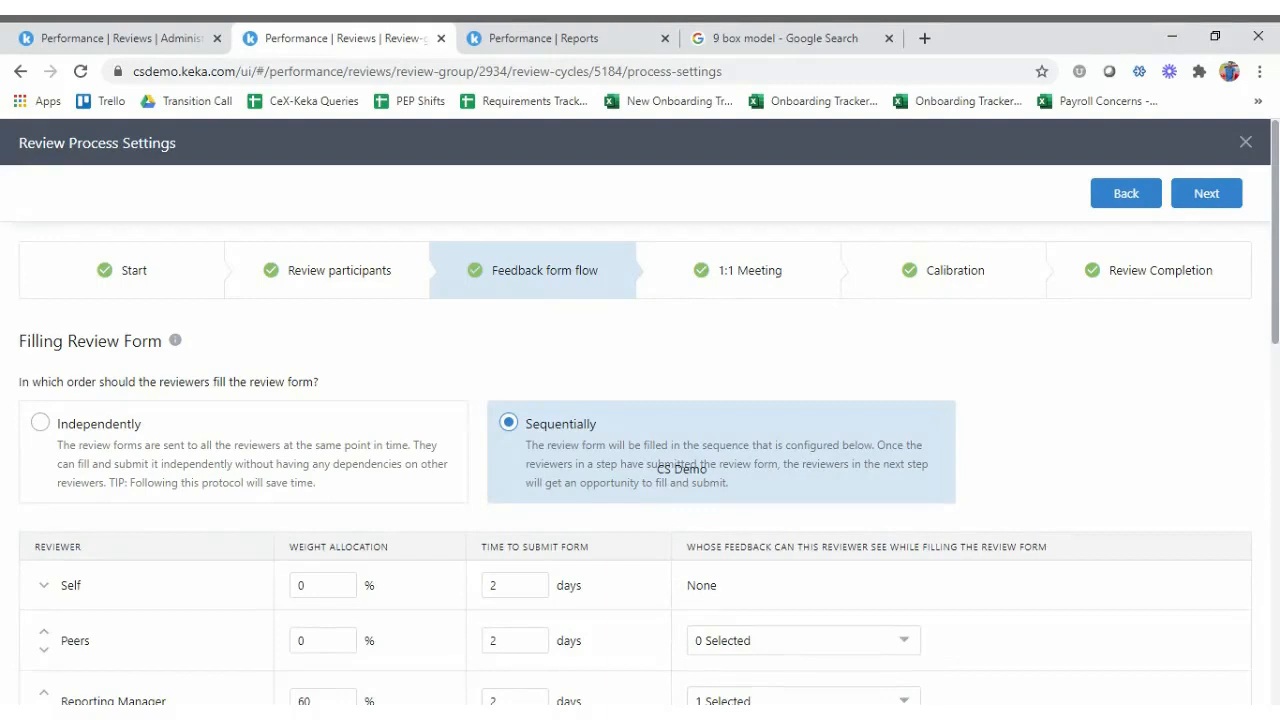
{"action": "left_click", "coordinate": [672, 708]}
{"action": "left_click", "coordinate": [1242, 142]}
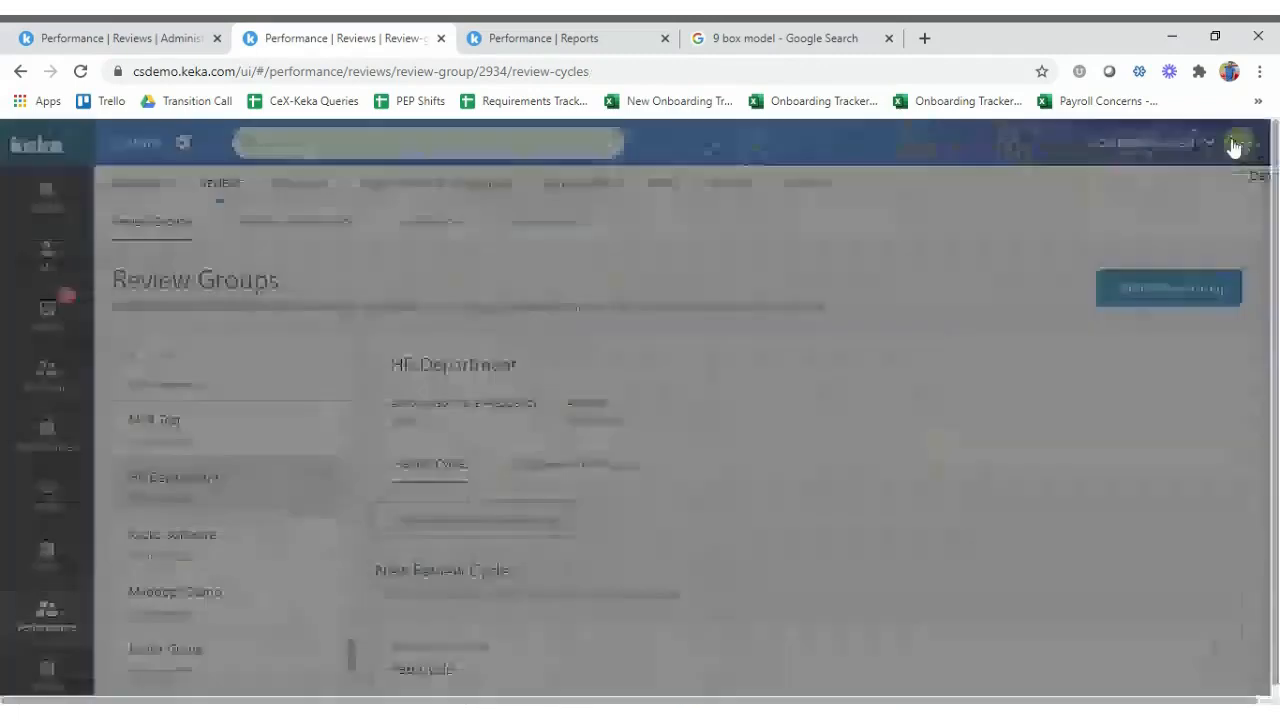
View the rating scales in the performance review settings, and close the 9 box model search page.
{"action": "left_click", "coordinate": [730, 186]}
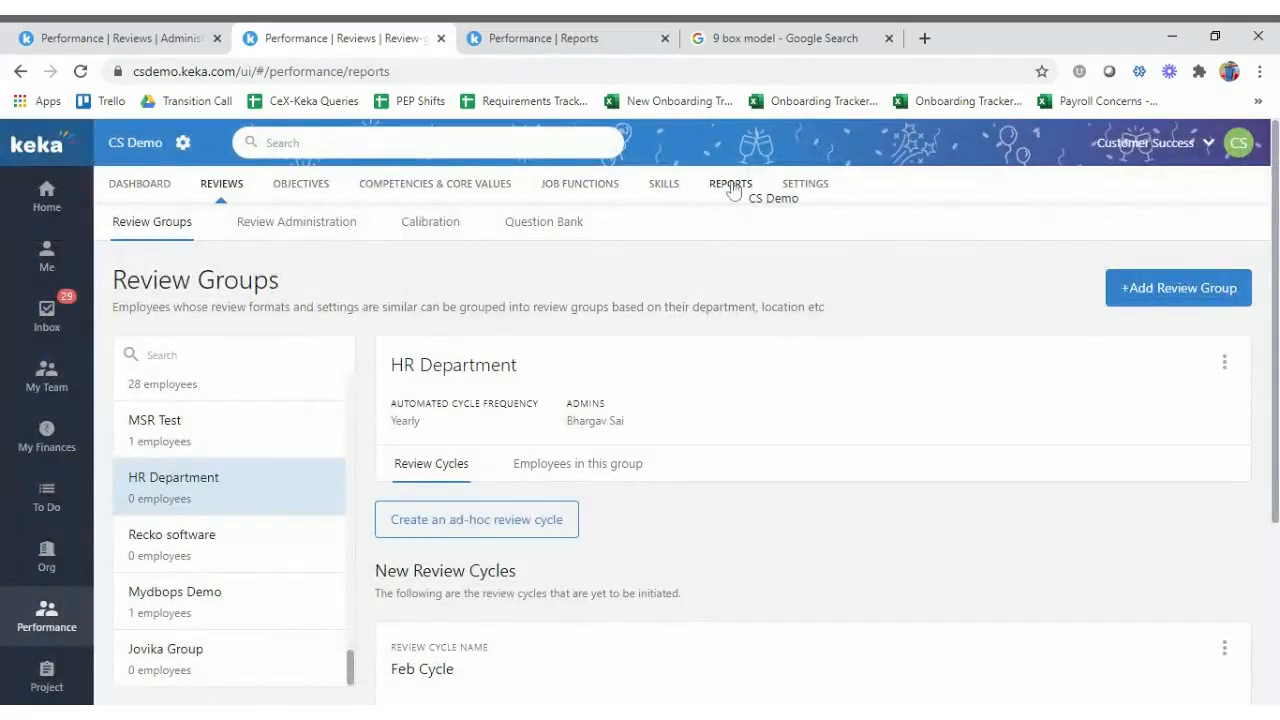
{"action": "left_click", "coordinate": [818, 192]}
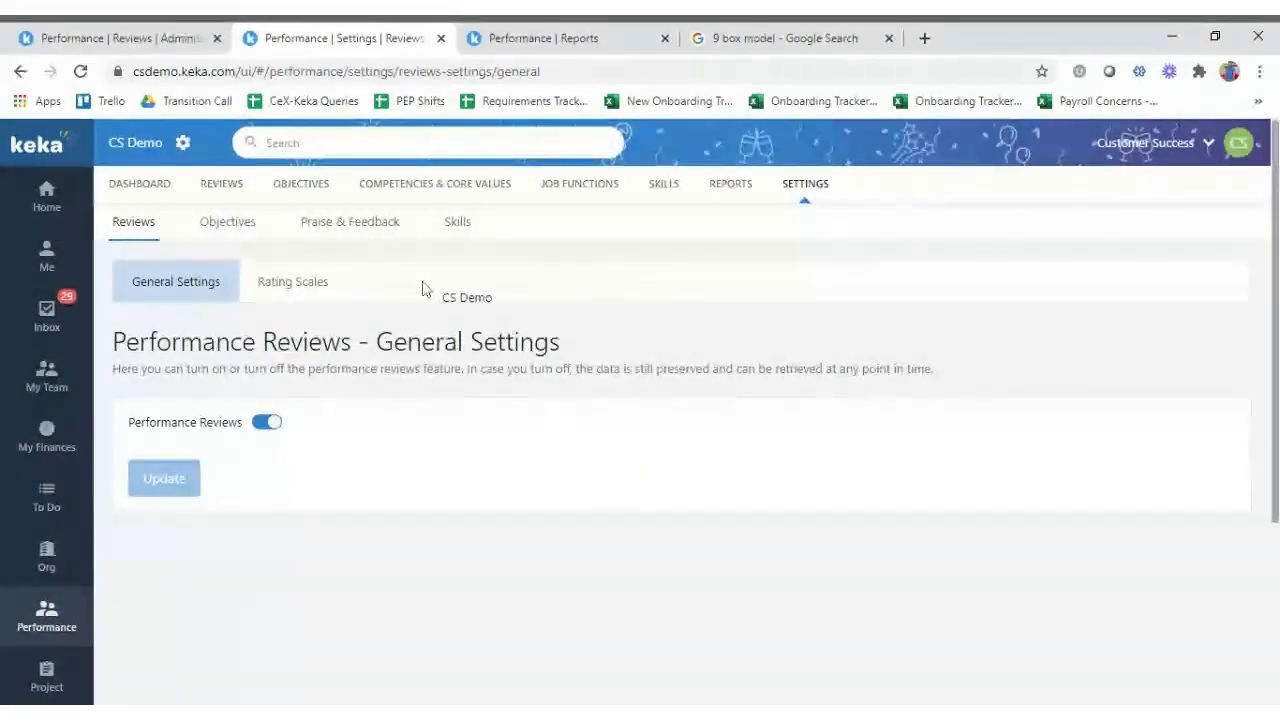
{"action": "left_click", "coordinate": [285, 295]}
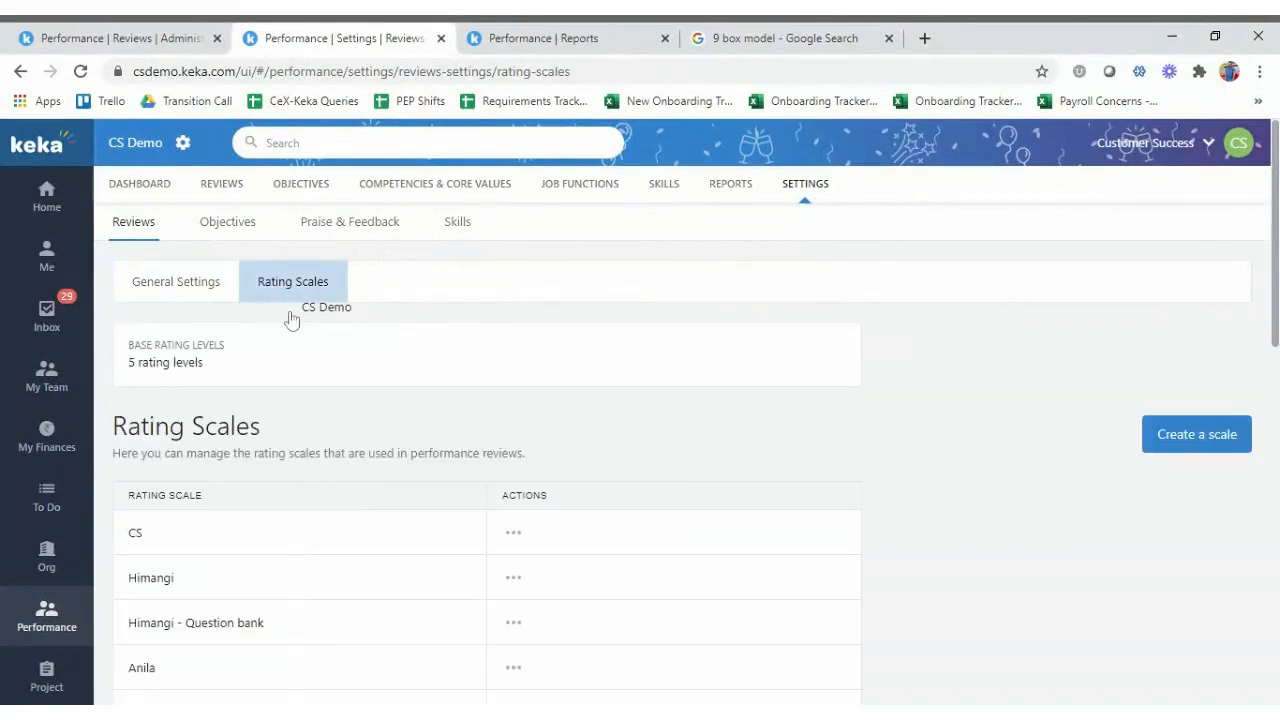
{"action": "scroll", "coordinate": [503, 614], "scroll_direction": "down", "scroll_amount": 3}
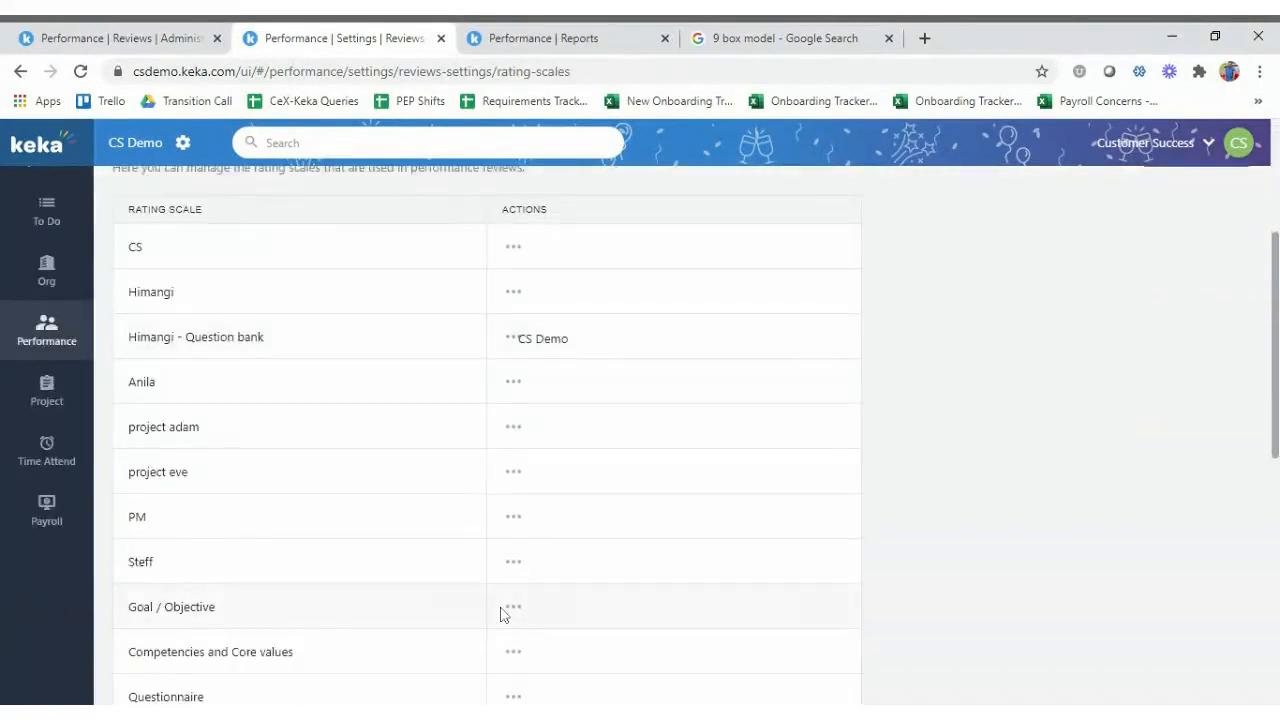
{"action": "scroll", "coordinate": [503, 614], "scroll_direction": "up", "scroll_amount": 1}
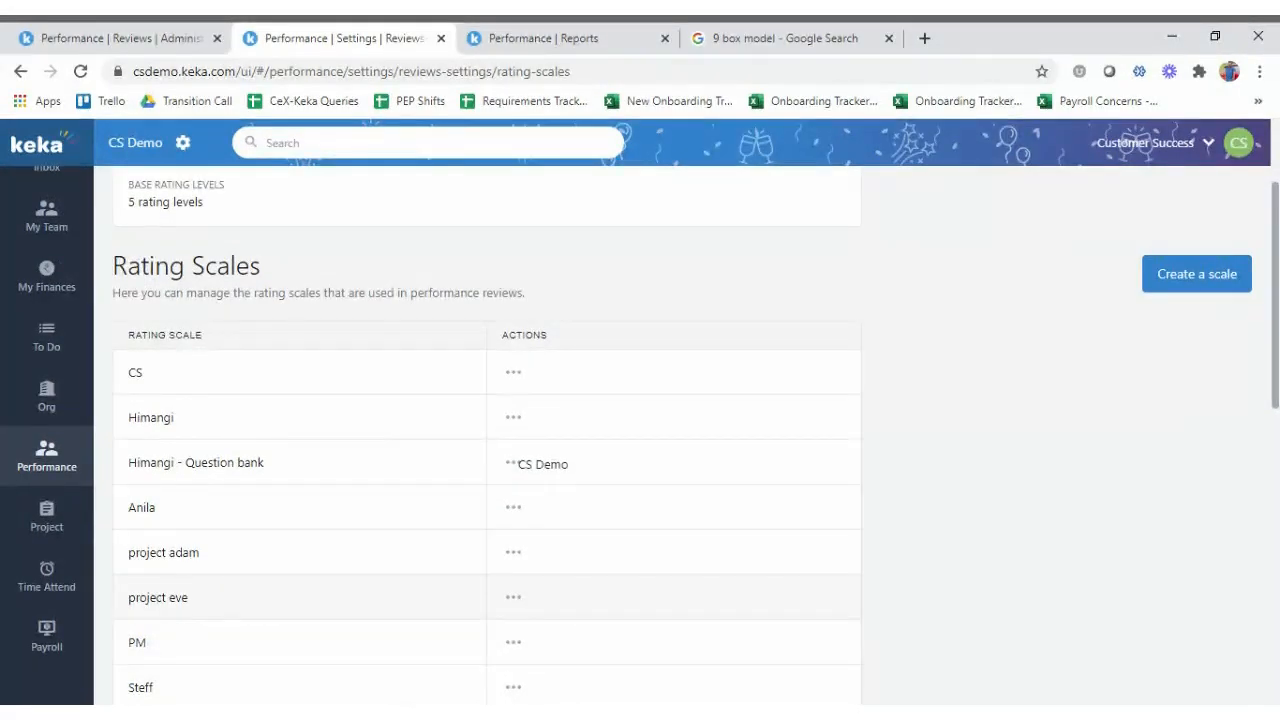
{"action": "left_click", "coordinate": [888, 38]}
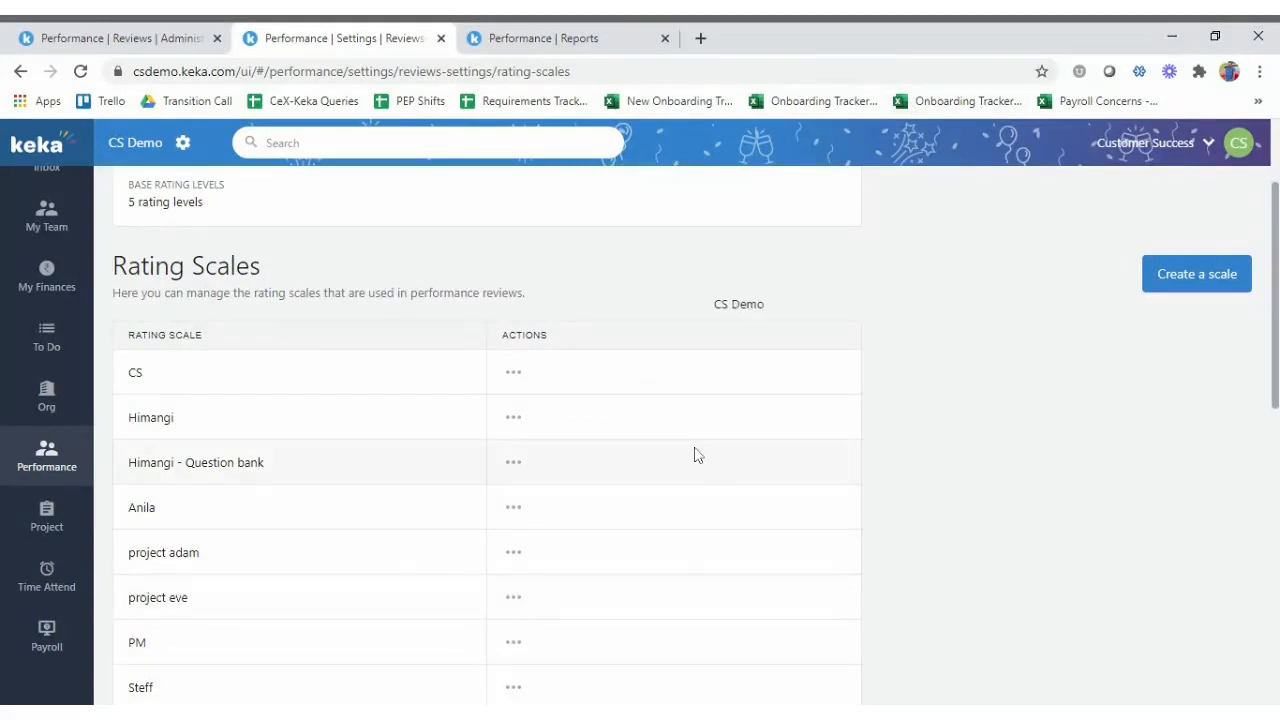
Open the form for adding a rating scale, examine its name, rating label and description fields, and close it without saving.
{"action": "left_click", "coordinate": [1191, 292]}
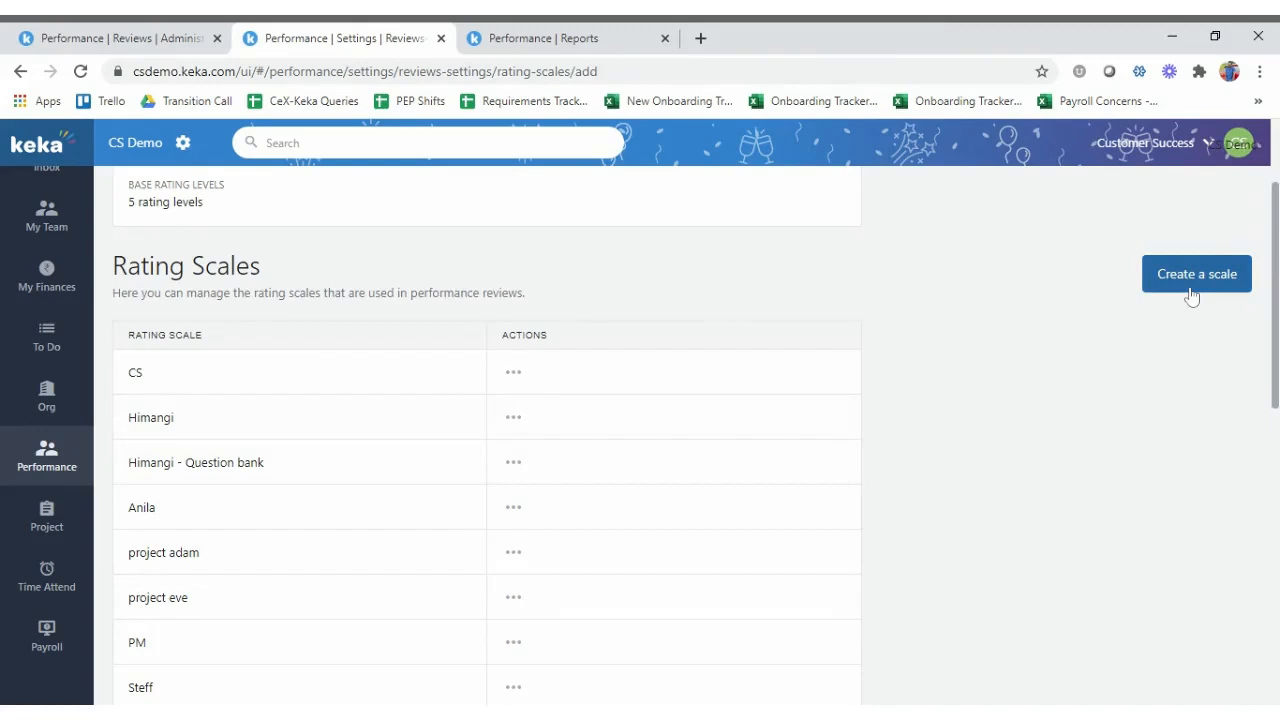
{"action": "scroll", "coordinate": [253, 452], "scroll_direction": "down", "scroll_amount": 1}
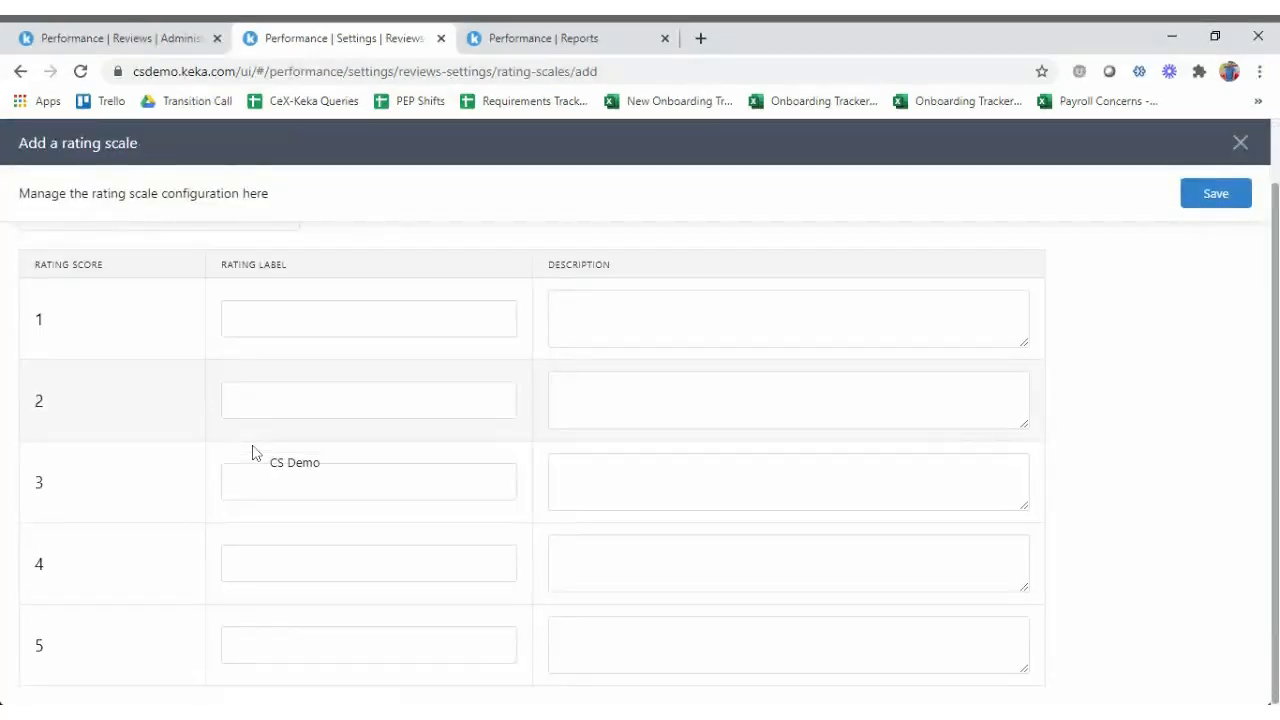
{"action": "scroll", "coordinate": [253, 452], "scroll_direction": "up", "scroll_amount": 1}
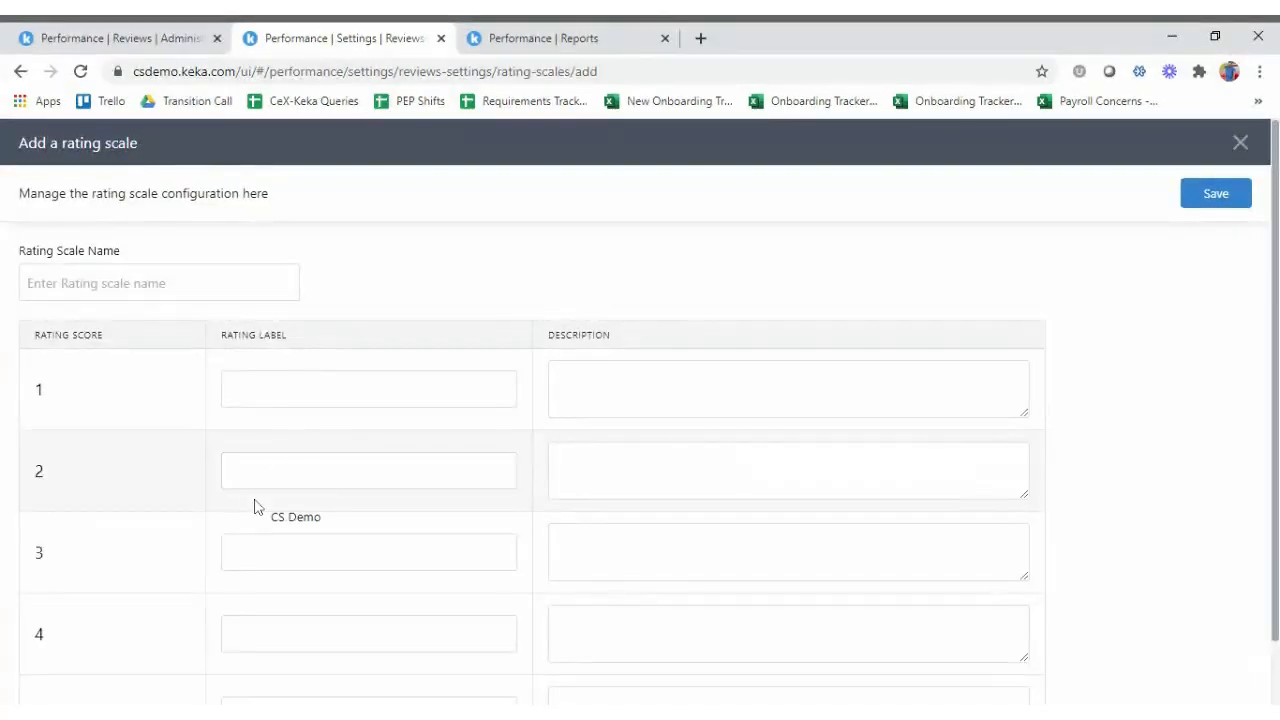
{"action": "scroll", "coordinate": [254, 507], "scroll_direction": "down", "scroll_amount": 1}
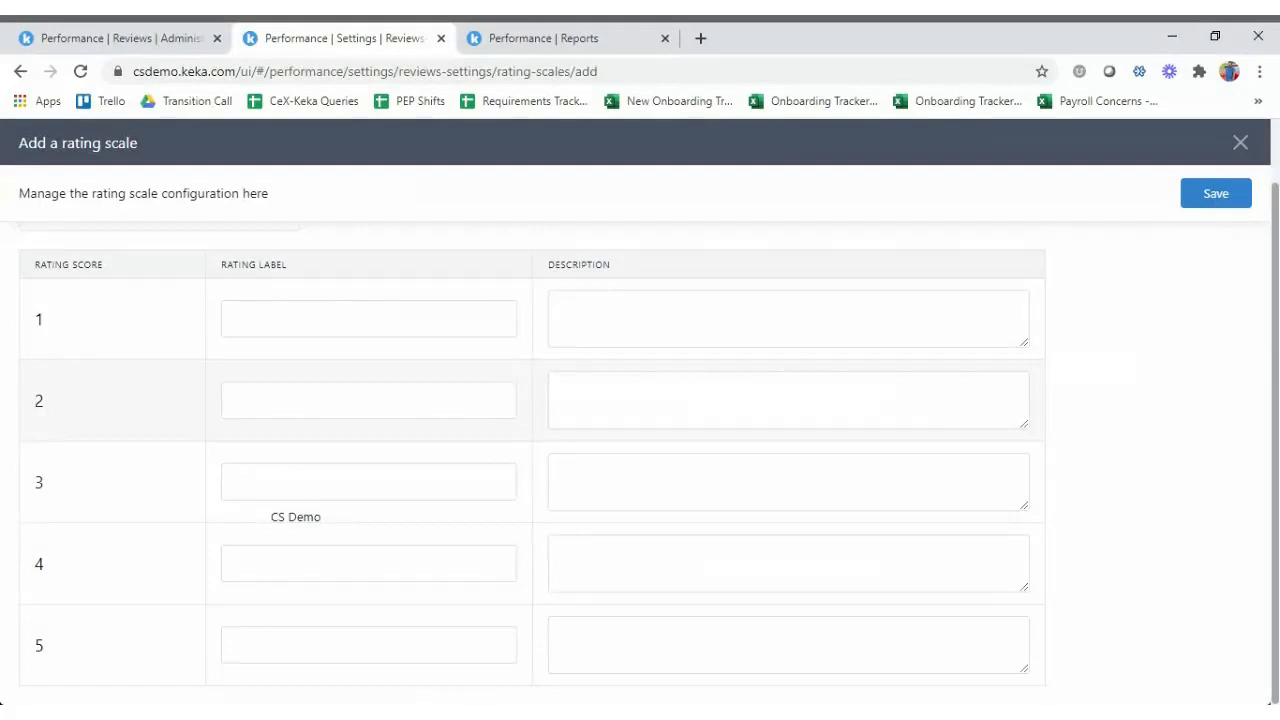
{"action": "left_click", "coordinate": [331, 322]}
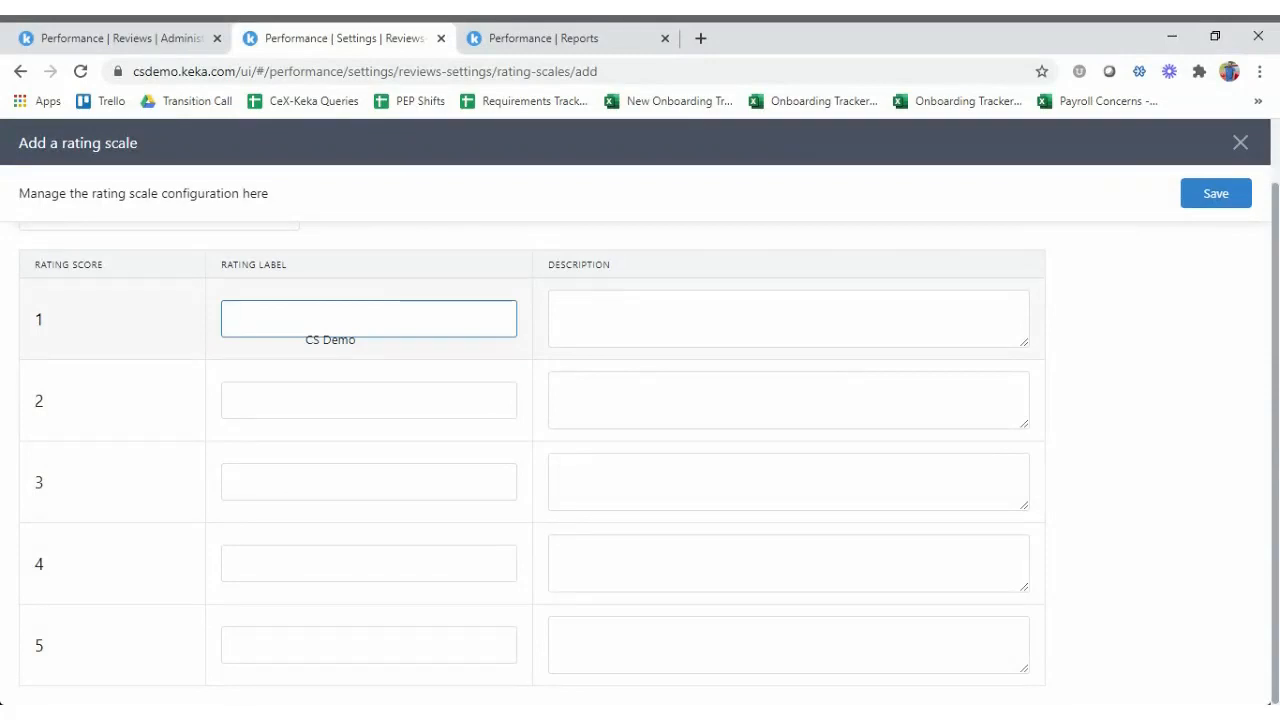
{"action": "scroll", "coordinate": [288, 330], "scroll_direction": "up", "scroll_amount": 1}
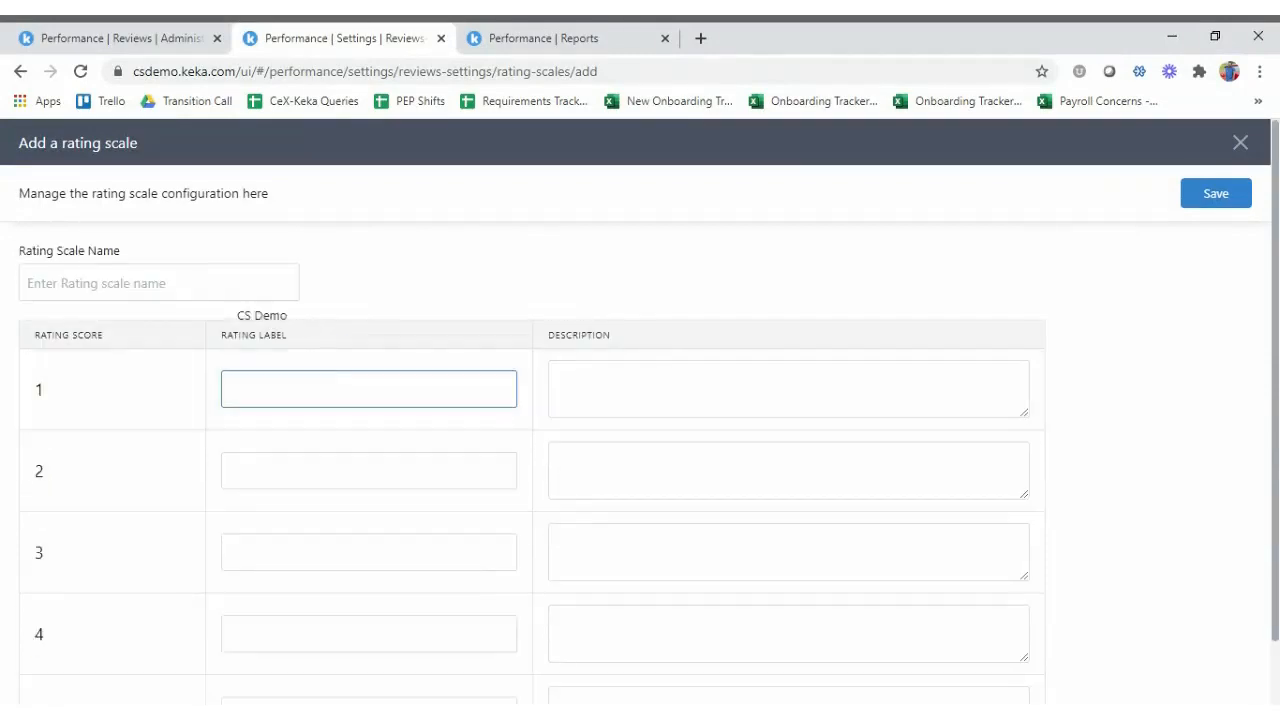
{"action": "left_click_drag", "start_coordinate": [295, 373], "coordinate": [407, 313]}
{"action": "left_click_drag", "start_coordinate": [421, 305], "coordinate": [1237, 160]}
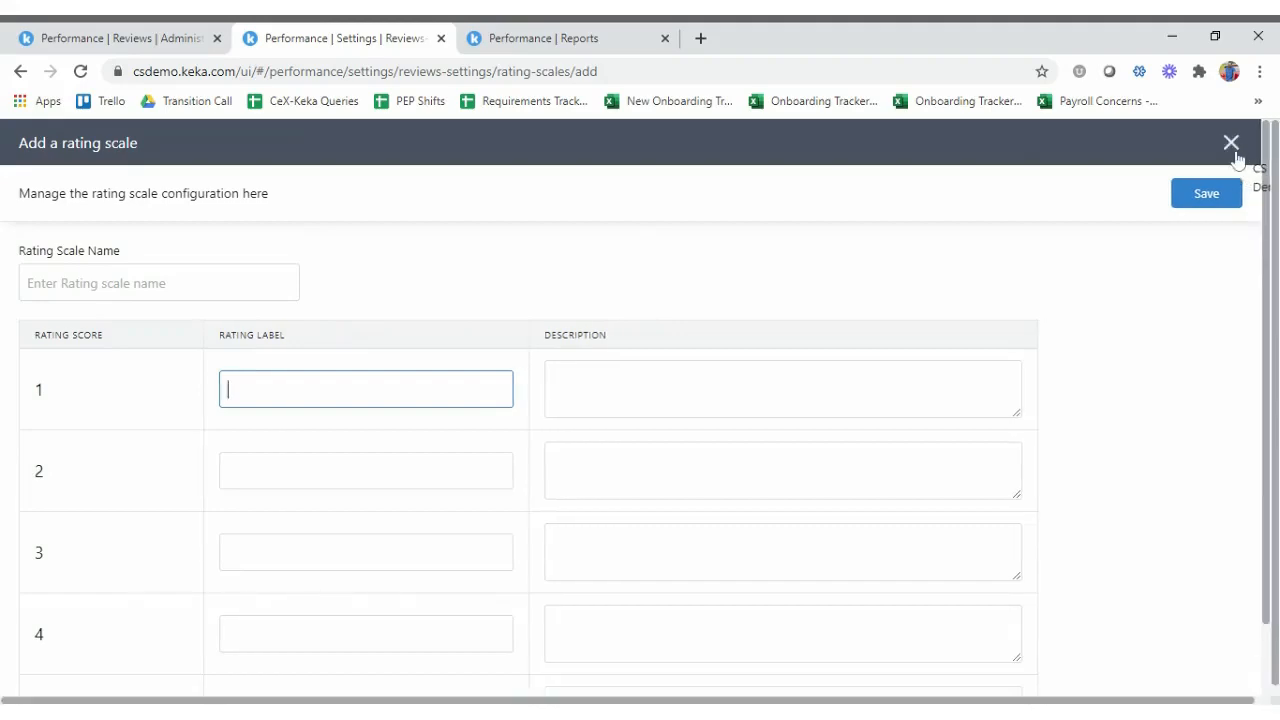
{"action": "left_click", "coordinate": [1236, 156]}
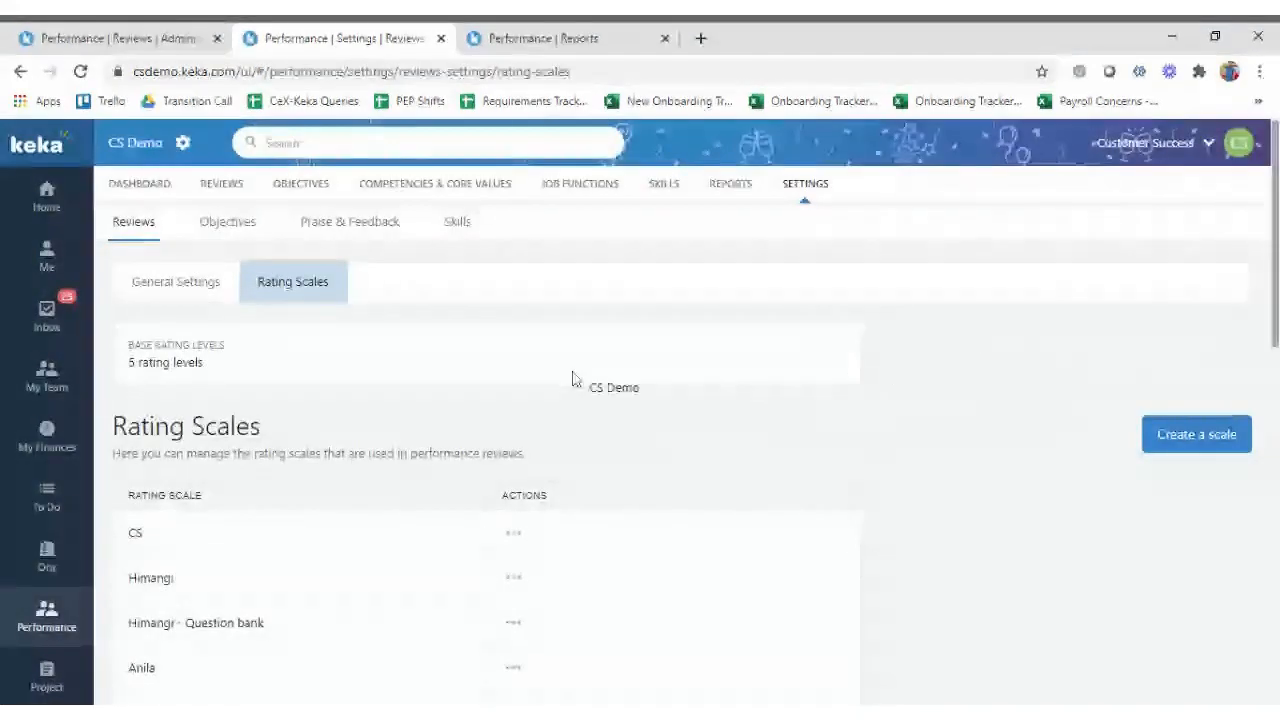
{"action": "left_click_drag", "start_coordinate": [573, 379], "coordinate": [684, 660]}
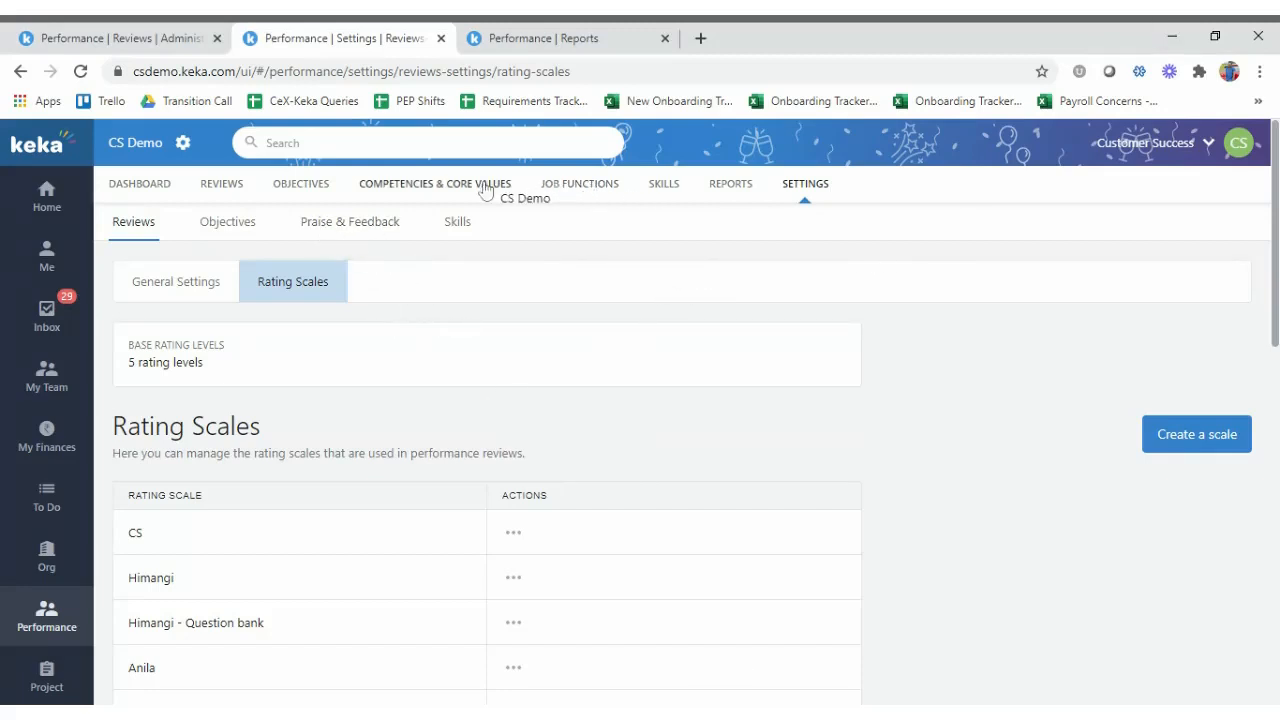
View the review groups, the Review Administration page and the Calibration page of the performance reviews.
{"action": "left_click", "coordinate": [214, 186]}
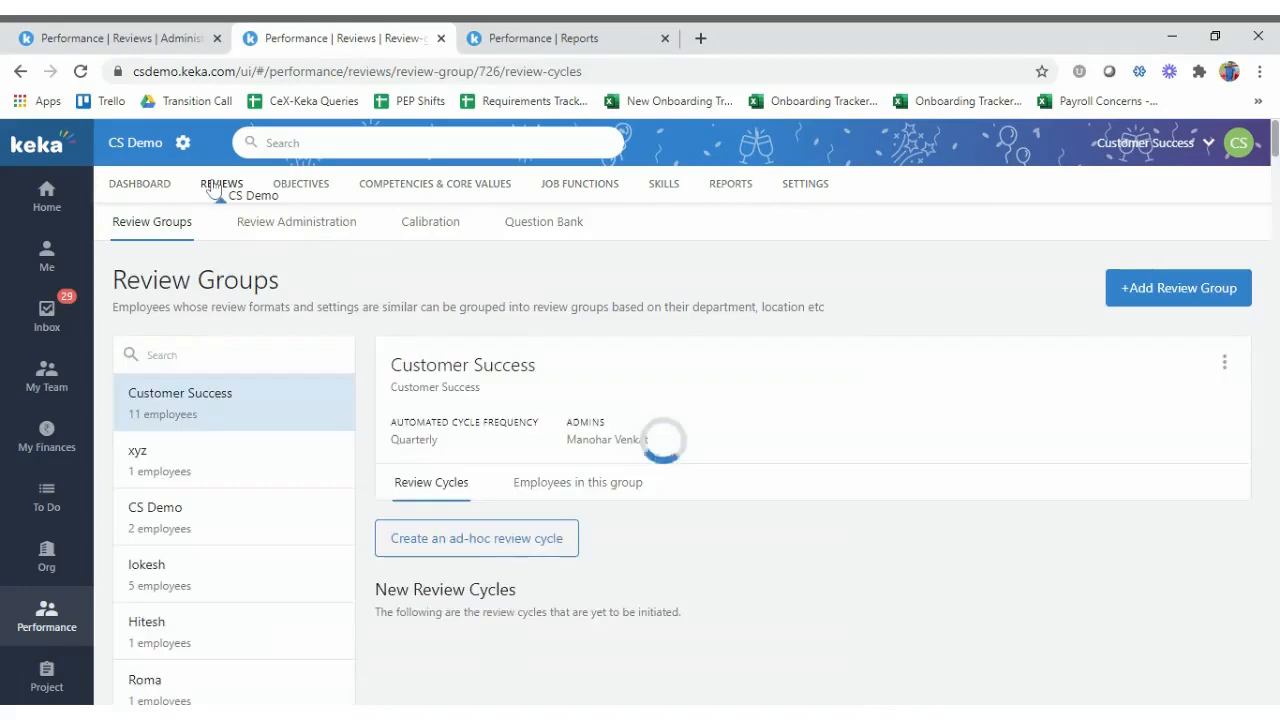
{"action": "left_click", "coordinate": [300, 222]}
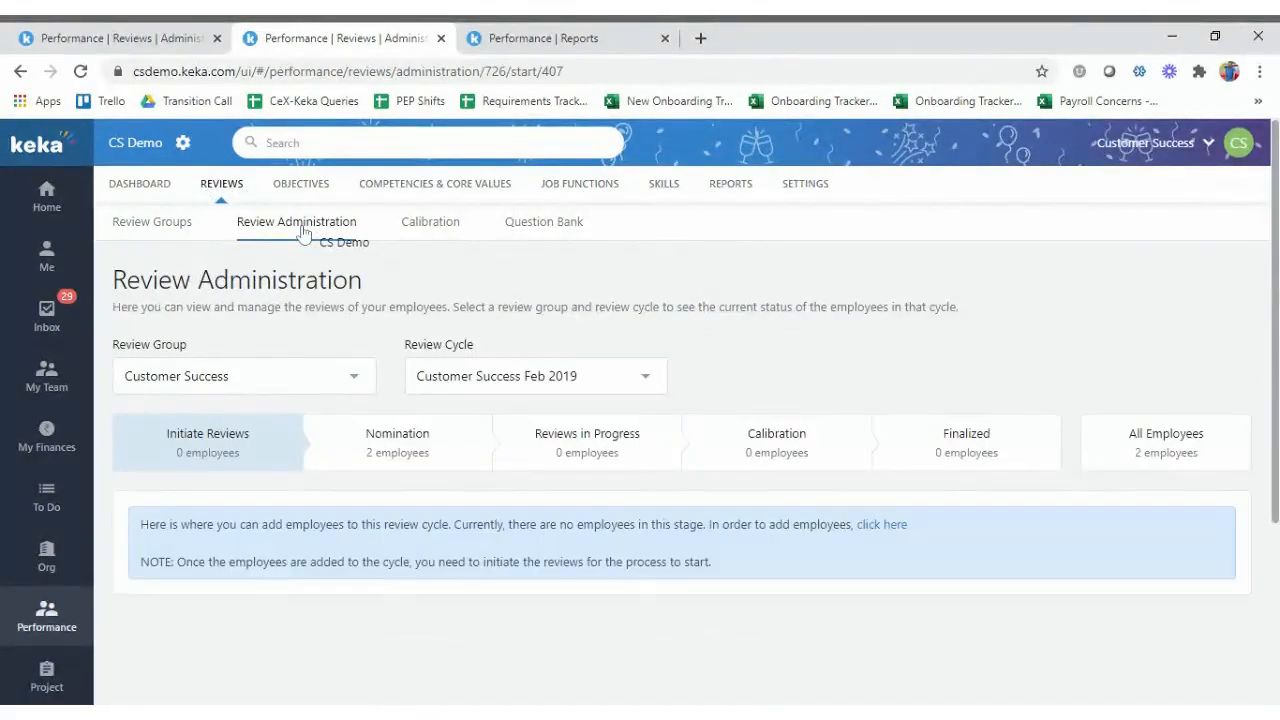
{"action": "left_click", "coordinate": [425, 224]}
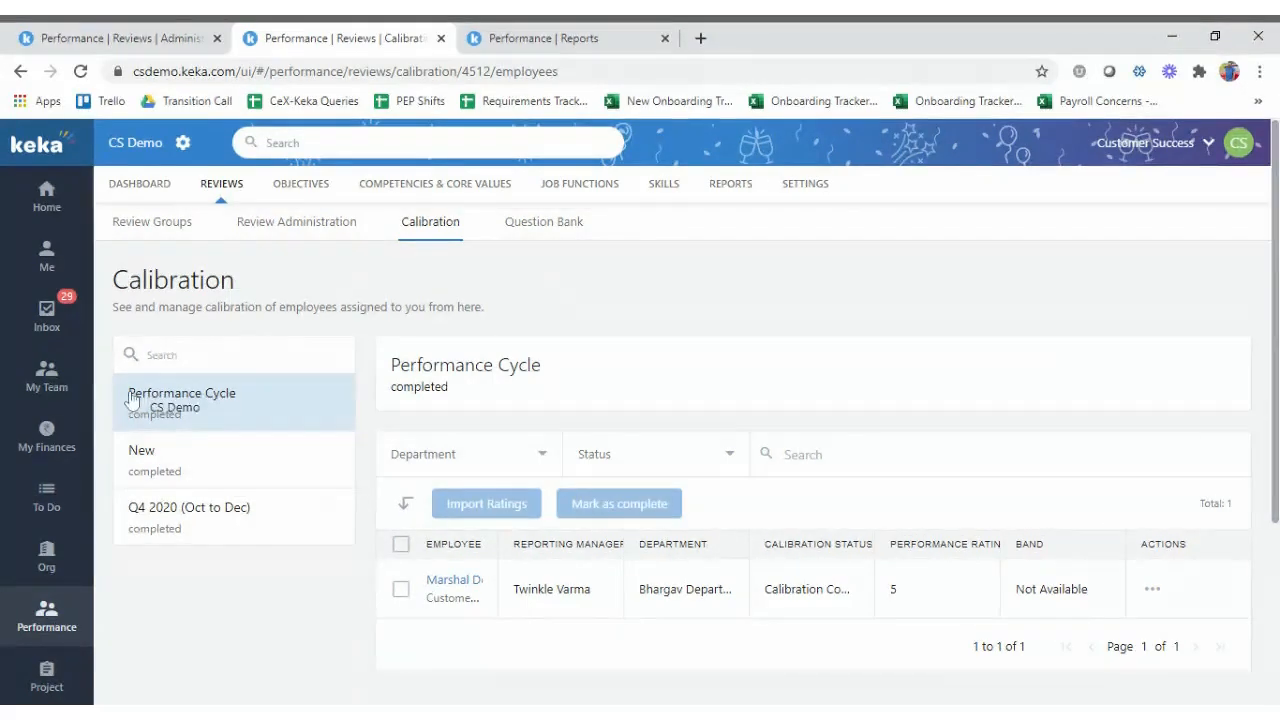
Open the employee's own performance reviews and examine the active and completed review cycles.
{"action": "mouse_move", "coordinate": [48, 372]}
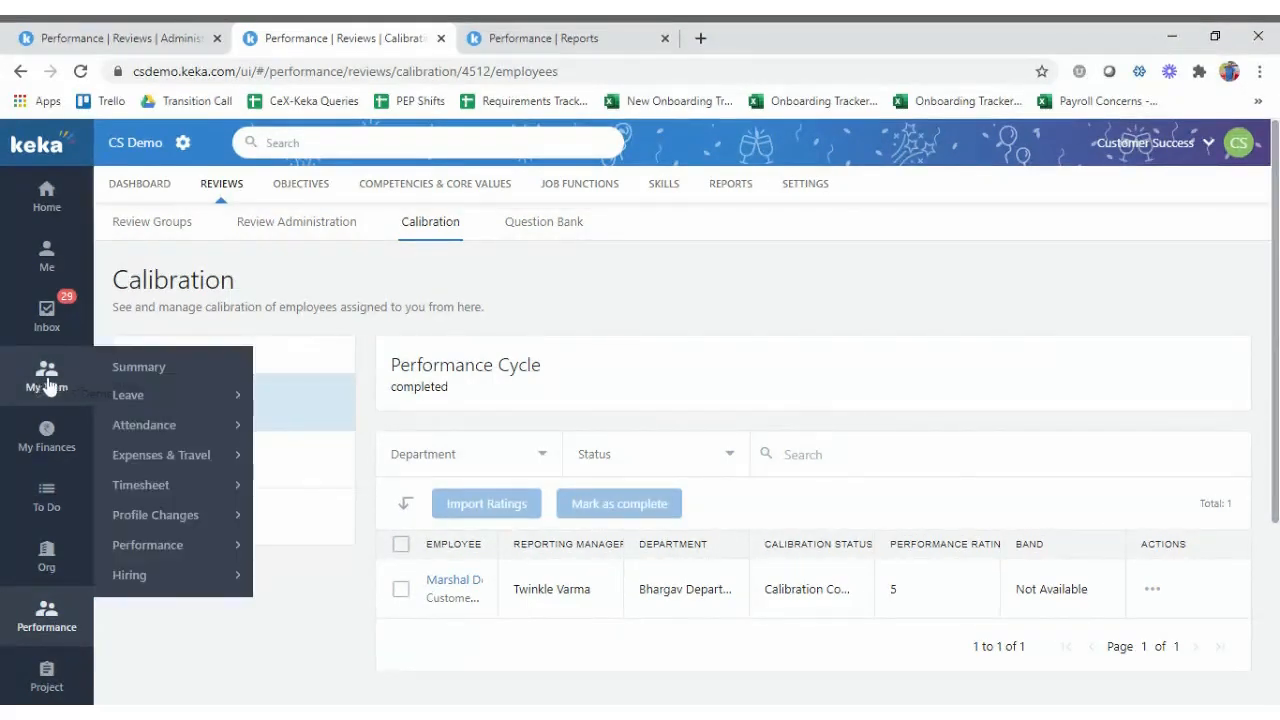
{"action": "mouse_move", "coordinate": [44, 270]}
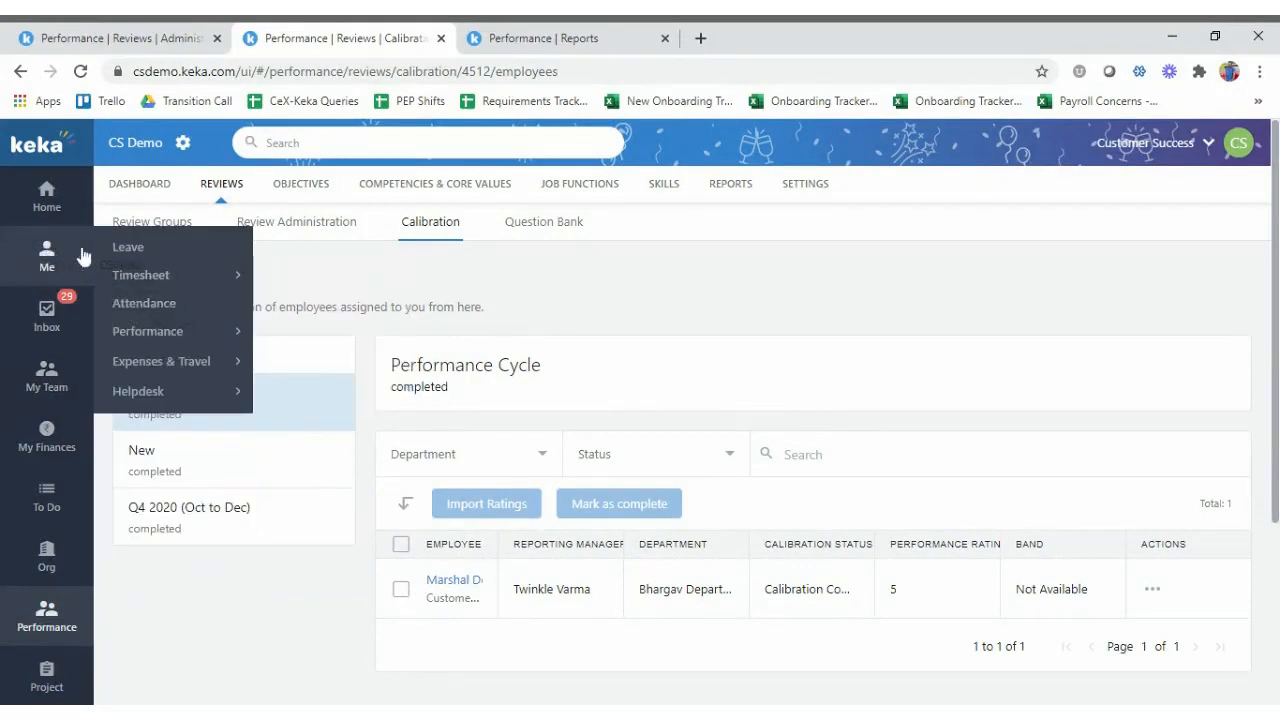
{"action": "mouse_move", "coordinate": [235, 333]}
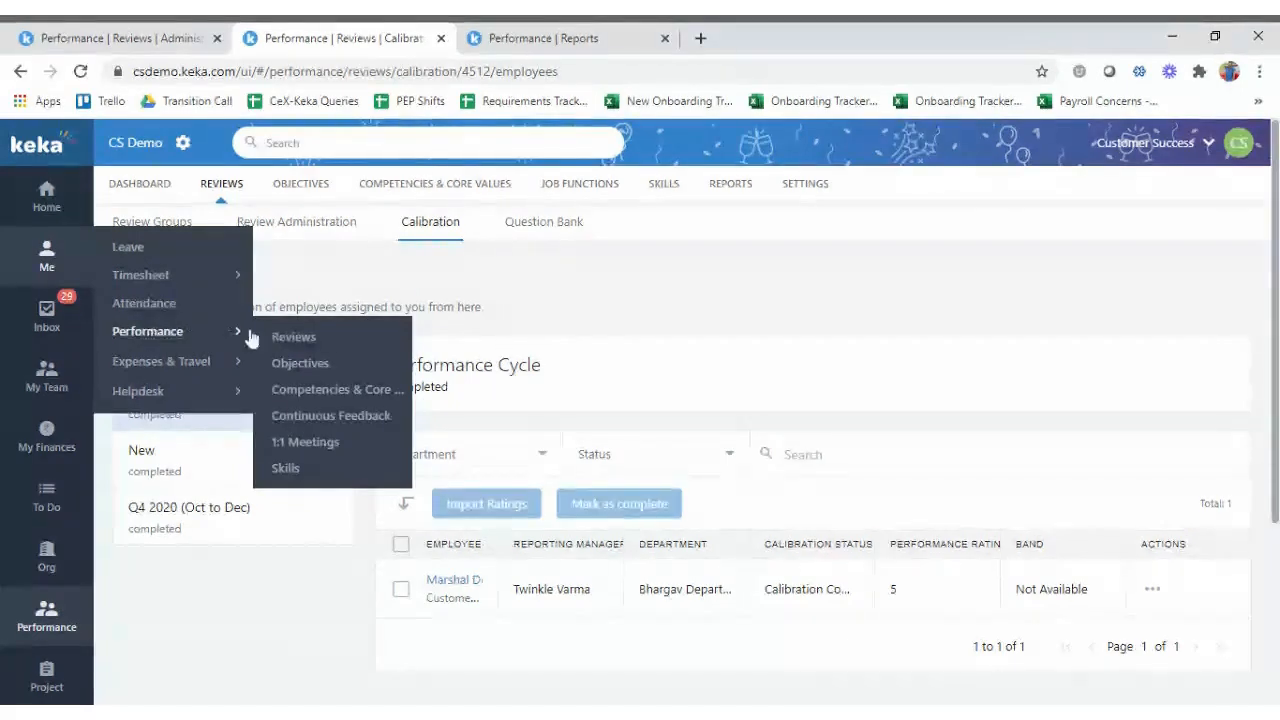
{"action": "left_click", "coordinate": [288, 337]}
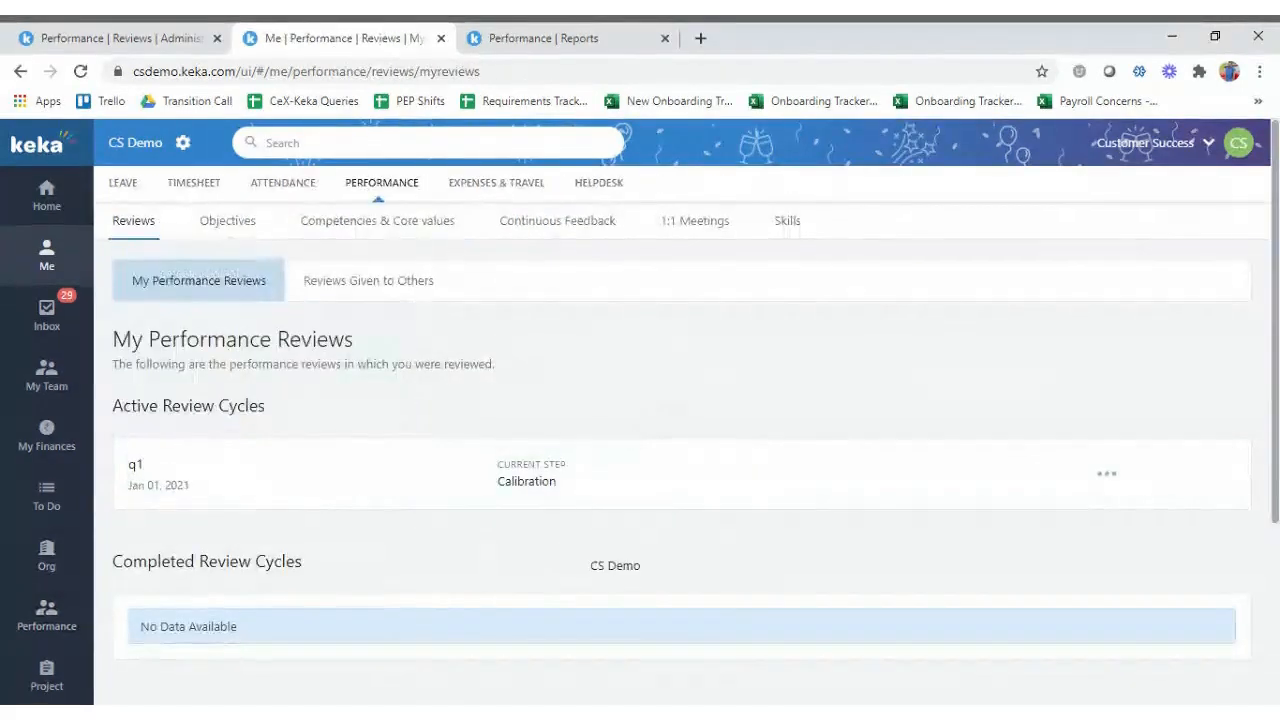
{"action": "scroll", "coordinate": [574, 557], "scroll_direction": "down", "scroll_amount": 3}
{"action": "scroll", "coordinate": [574, 557], "scroll_direction": "up", "scroll_amount": 3}
{"action": "scroll", "coordinate": [975, 338], "scroll_direction": "down", "scroll_amount": 1}
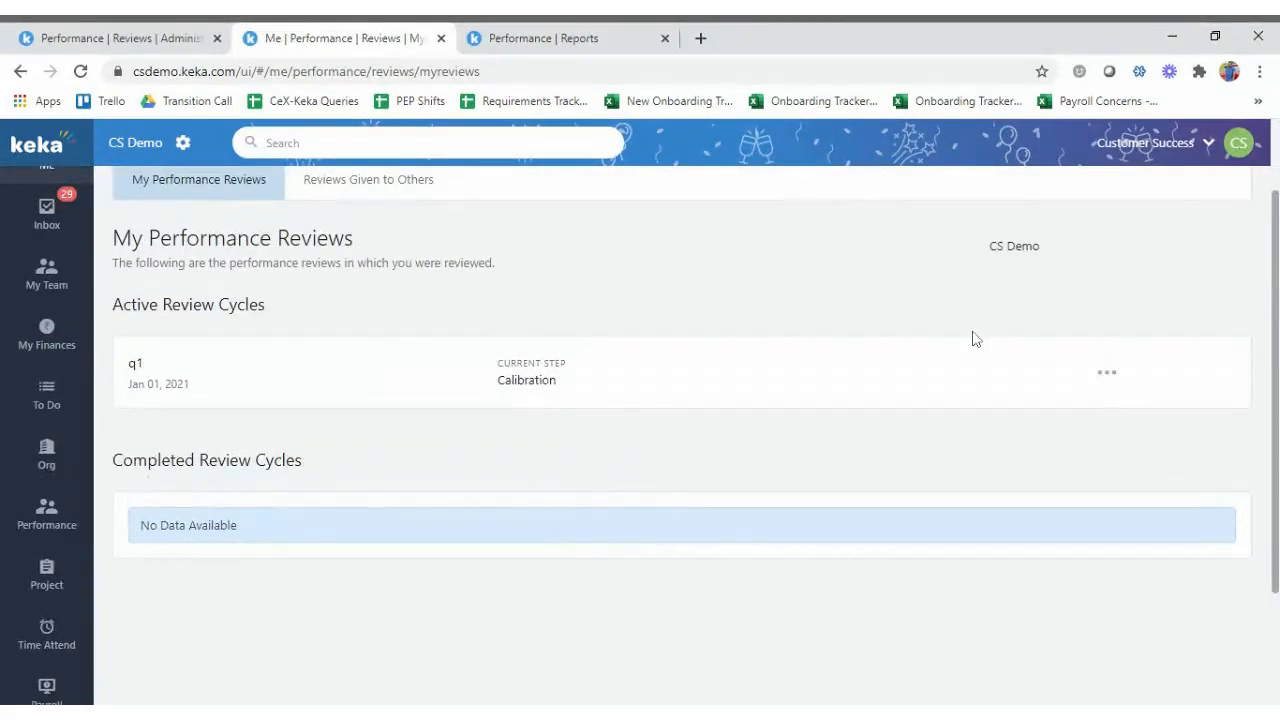
View the submitted feedback form of the q1 review cycle, review its ratings and objectives, and close the form.
{"action": "left_click", "coordinate": [1107, 372]}
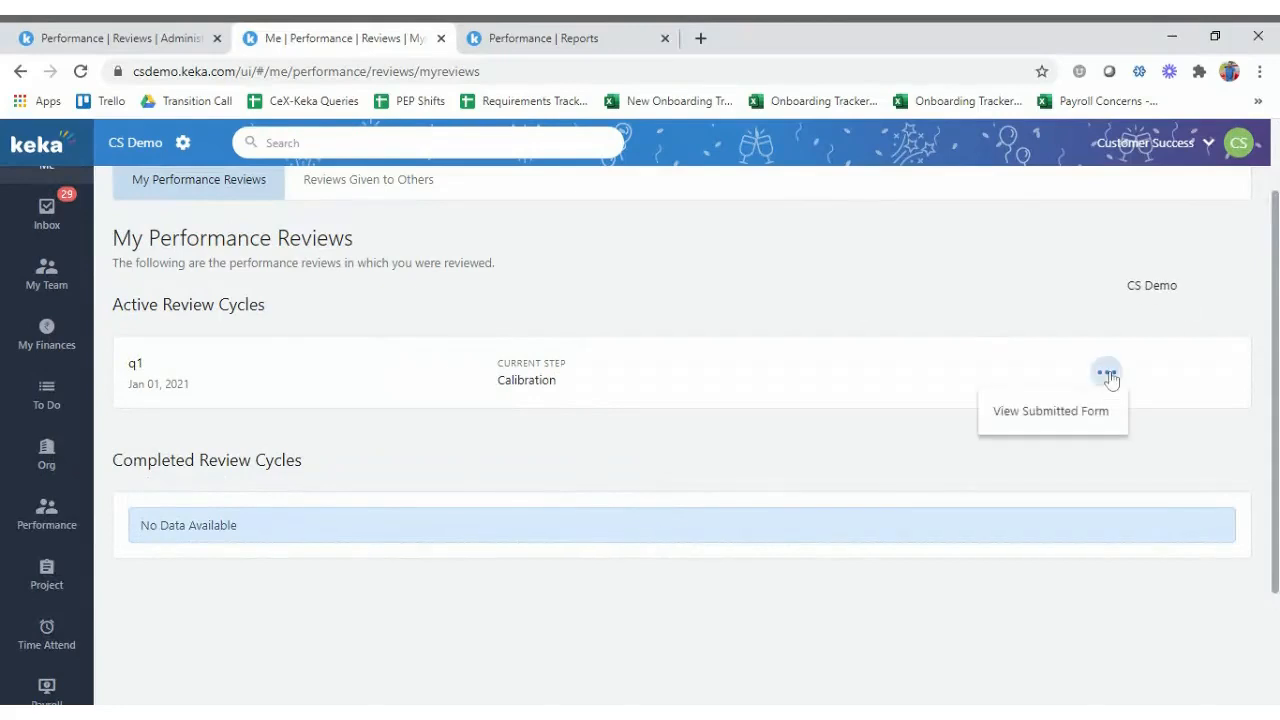
{"action": "left_click", "coordinate": [1019, 422]}
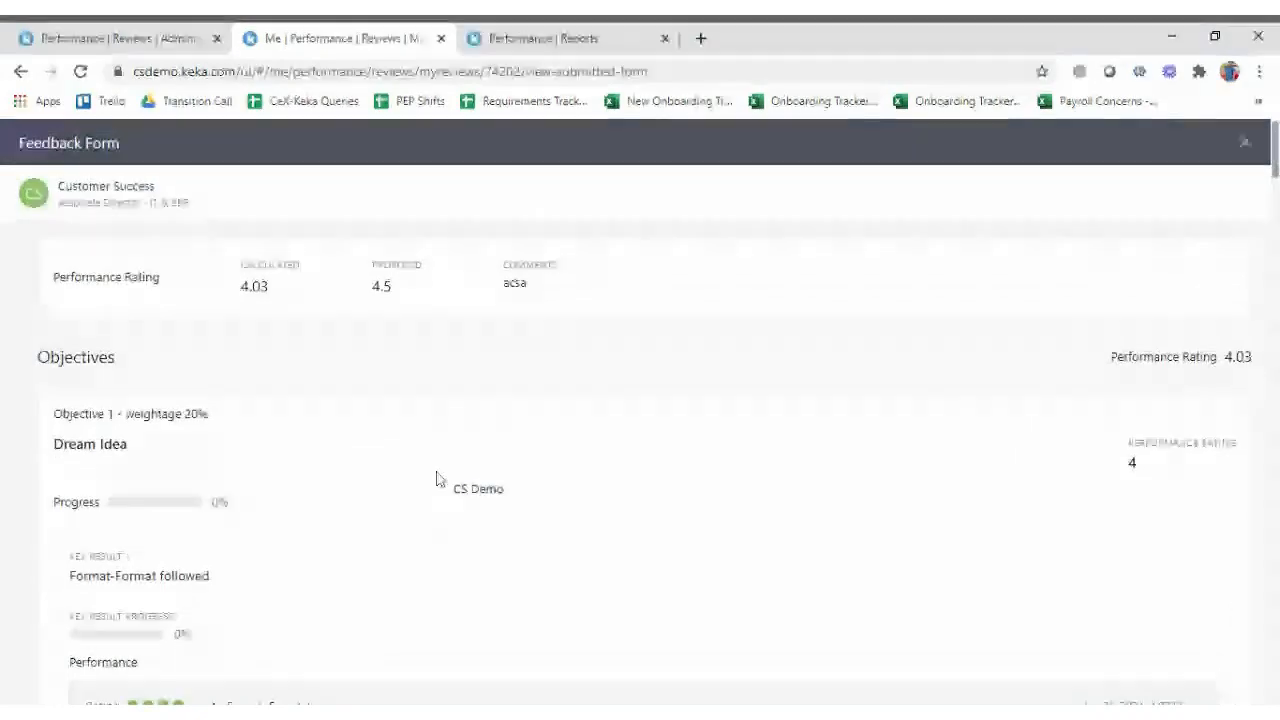
{"action": "scroll", "coordinate": [437, 480], "scroll_direction": "down", "scroll_amount": 9}
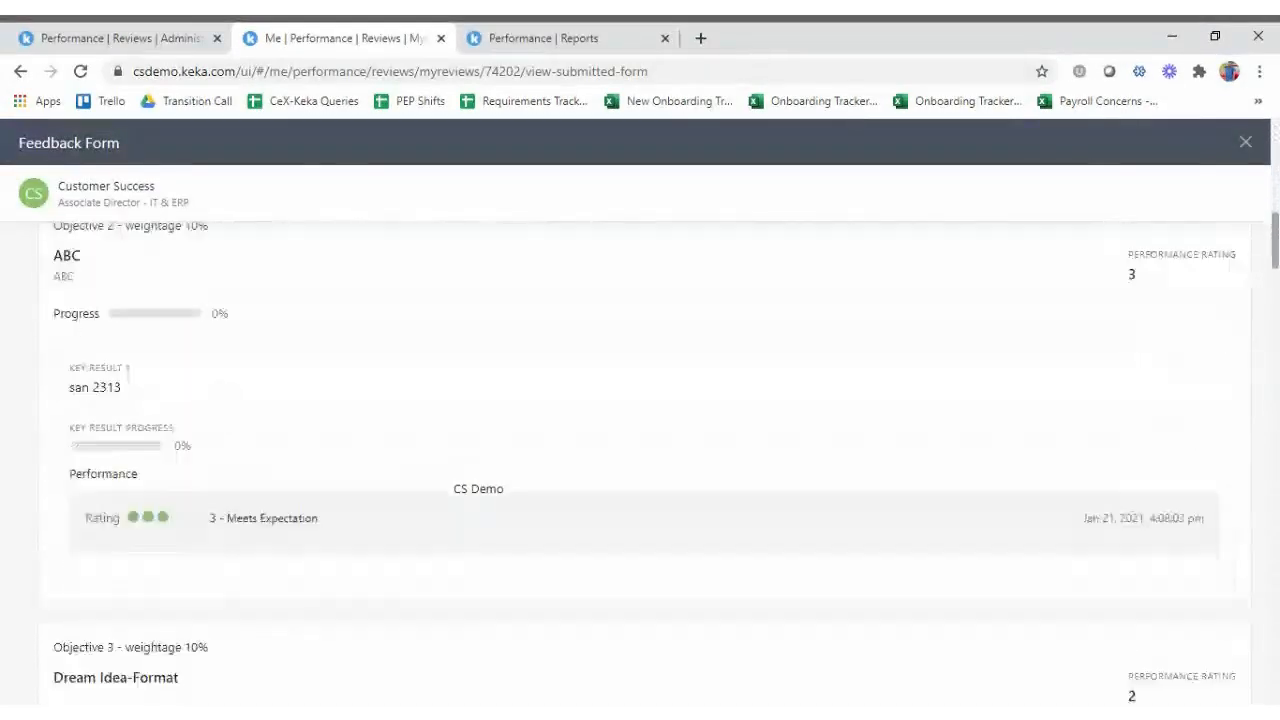
{"action": "scroll", "coordinate": [437, 480], "scroll_direction": "up", "scroll_amount": 6}
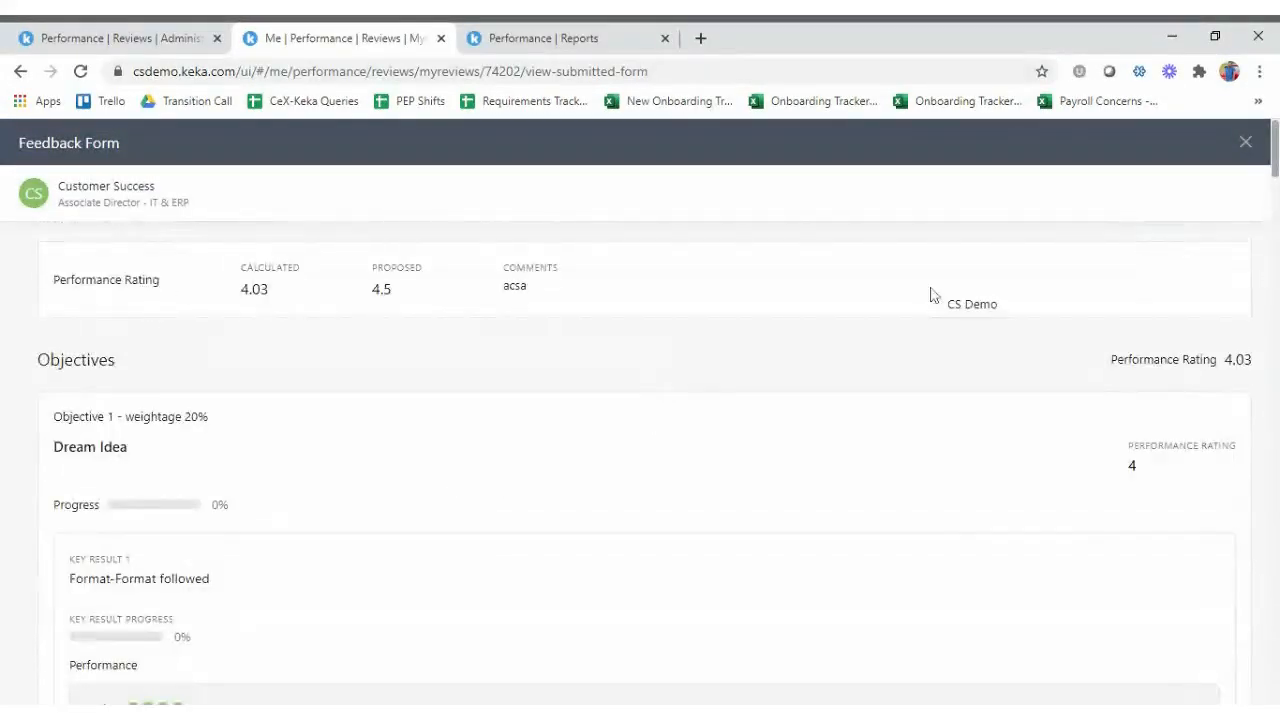
{"action": "left_click", "coordinate": [1237, 143]}
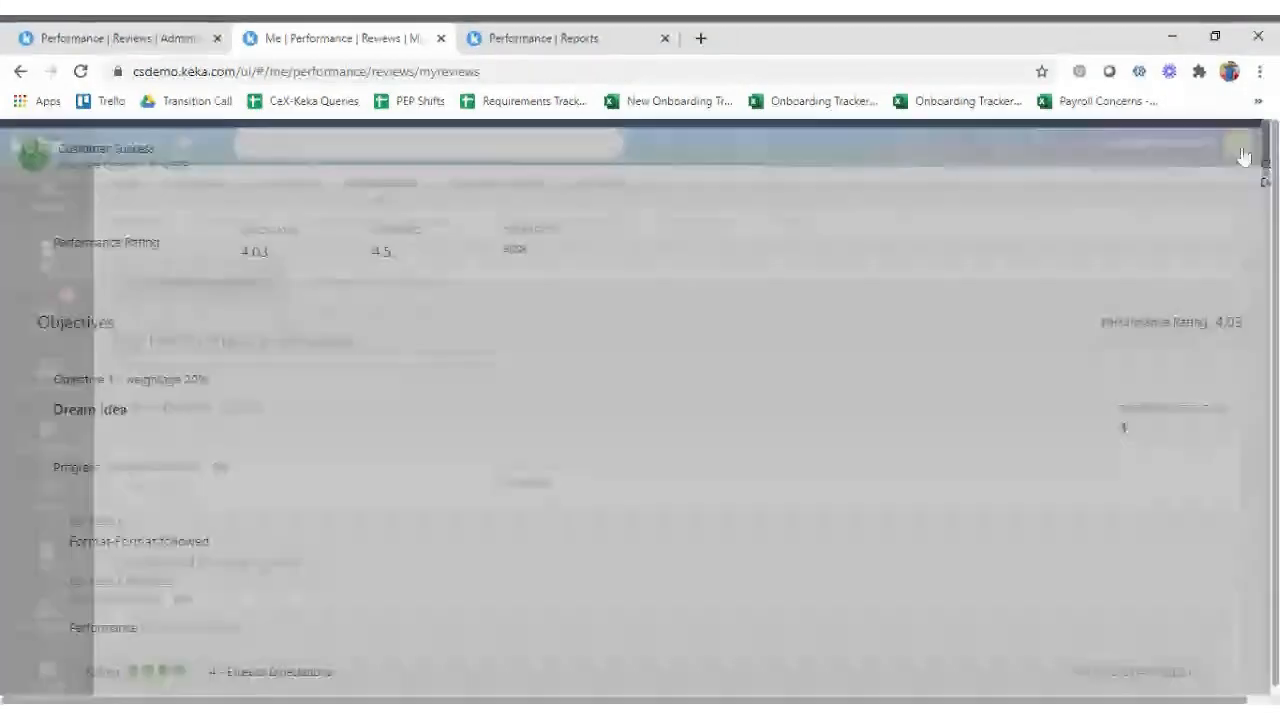
View the employee's own objectives summary and check the actions available for the first objective, "test".
{"action": "left_click", "coordinate": [226, 226]}
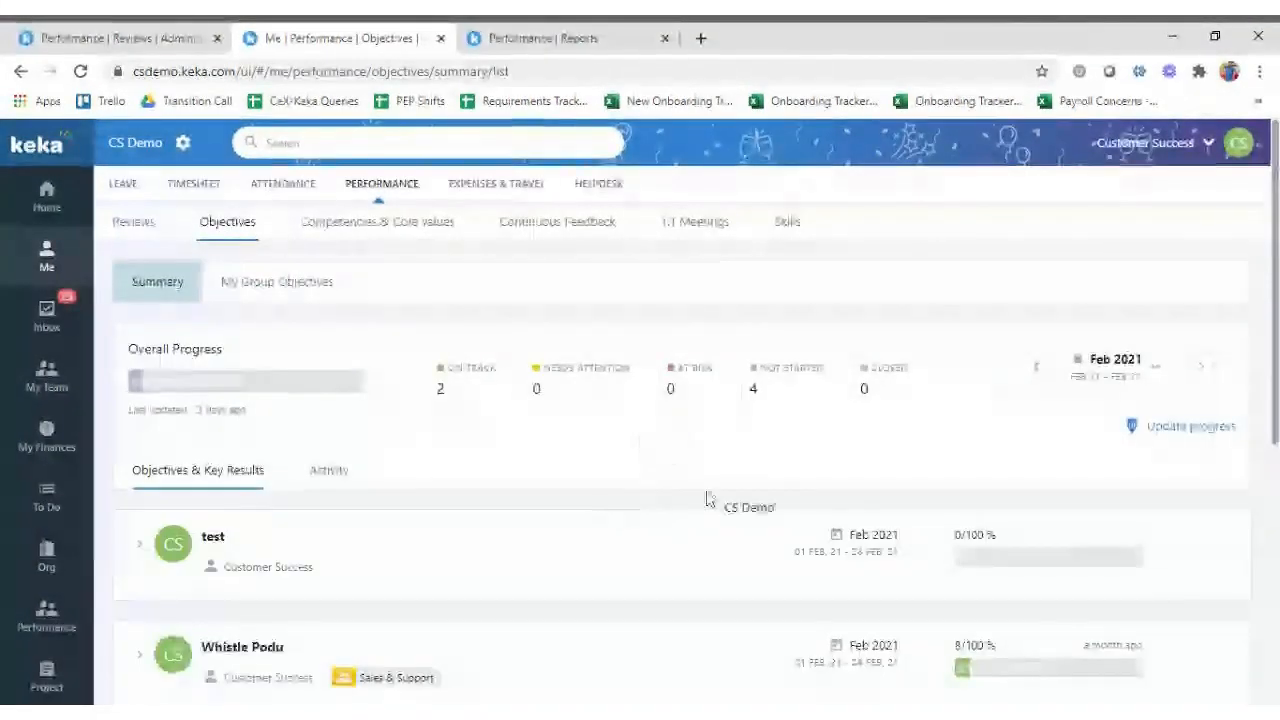
{"action": "scroll", "coordinate": [706, 498], "scroll_direction": "down", "scroll_amount": 2}
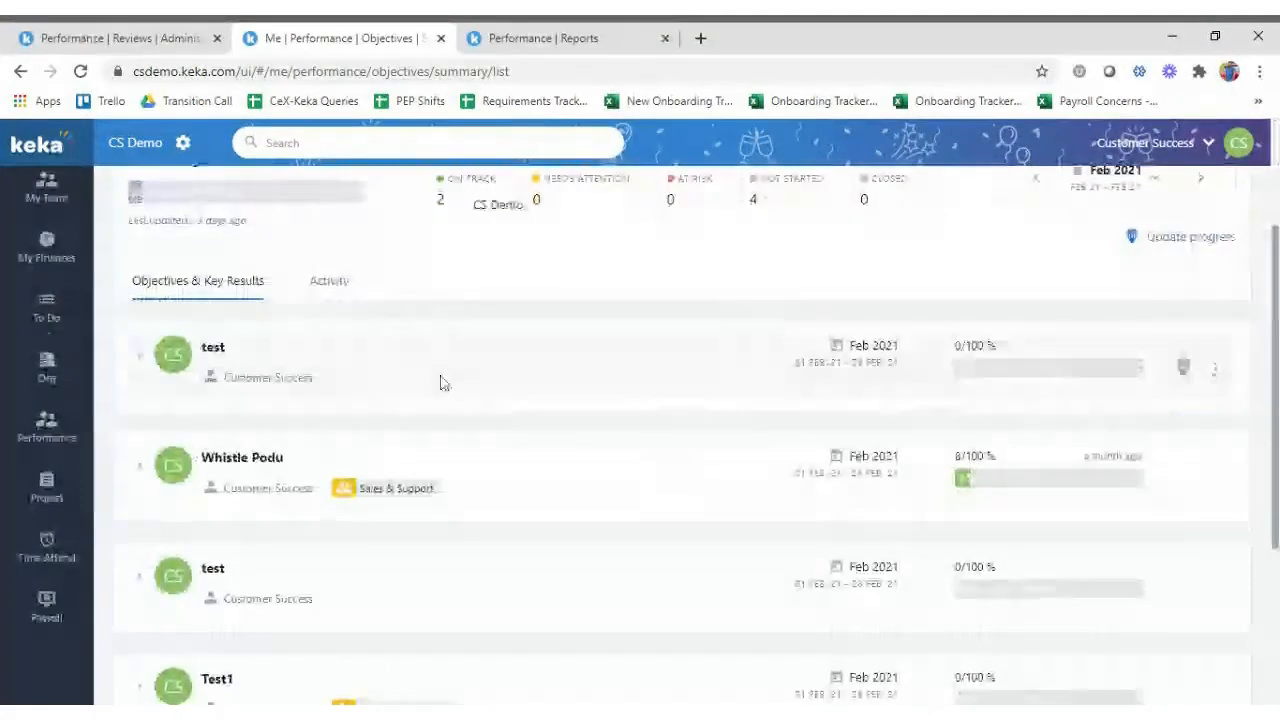
{"action": "left_click", "coordinate": [1214, 370]}
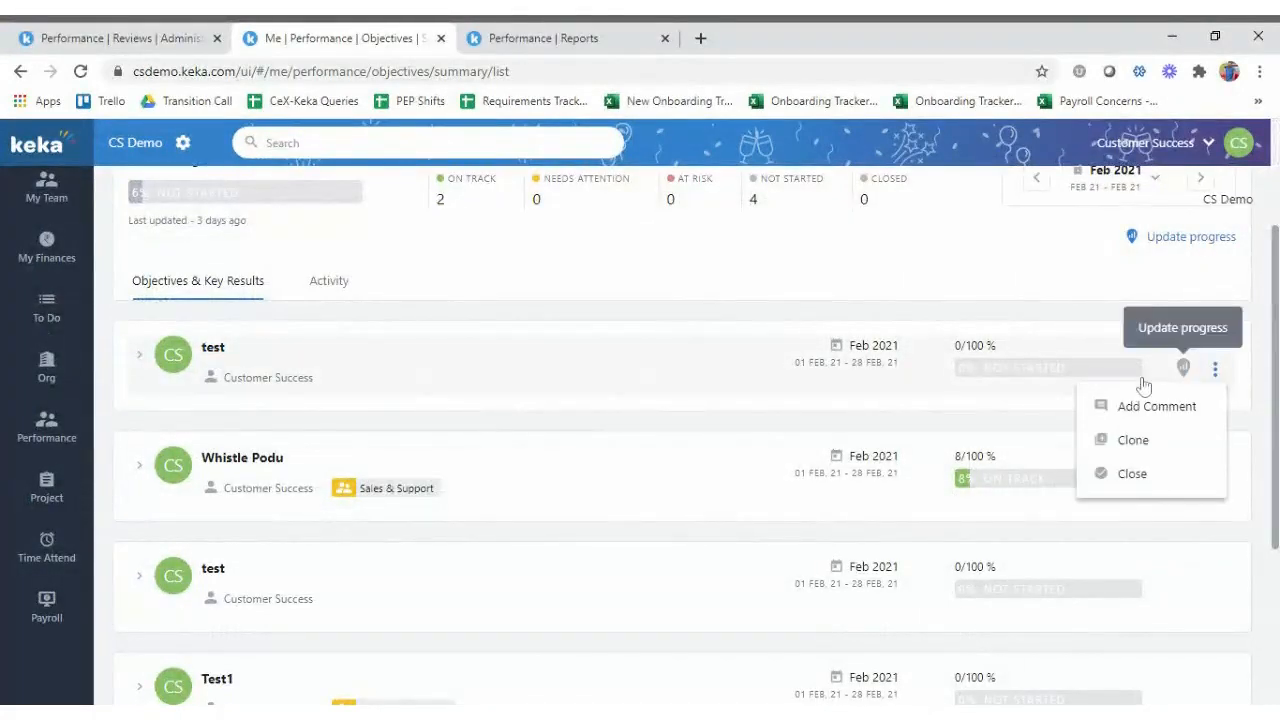
{"action": "left_click", "coordinate": [660, 388]}
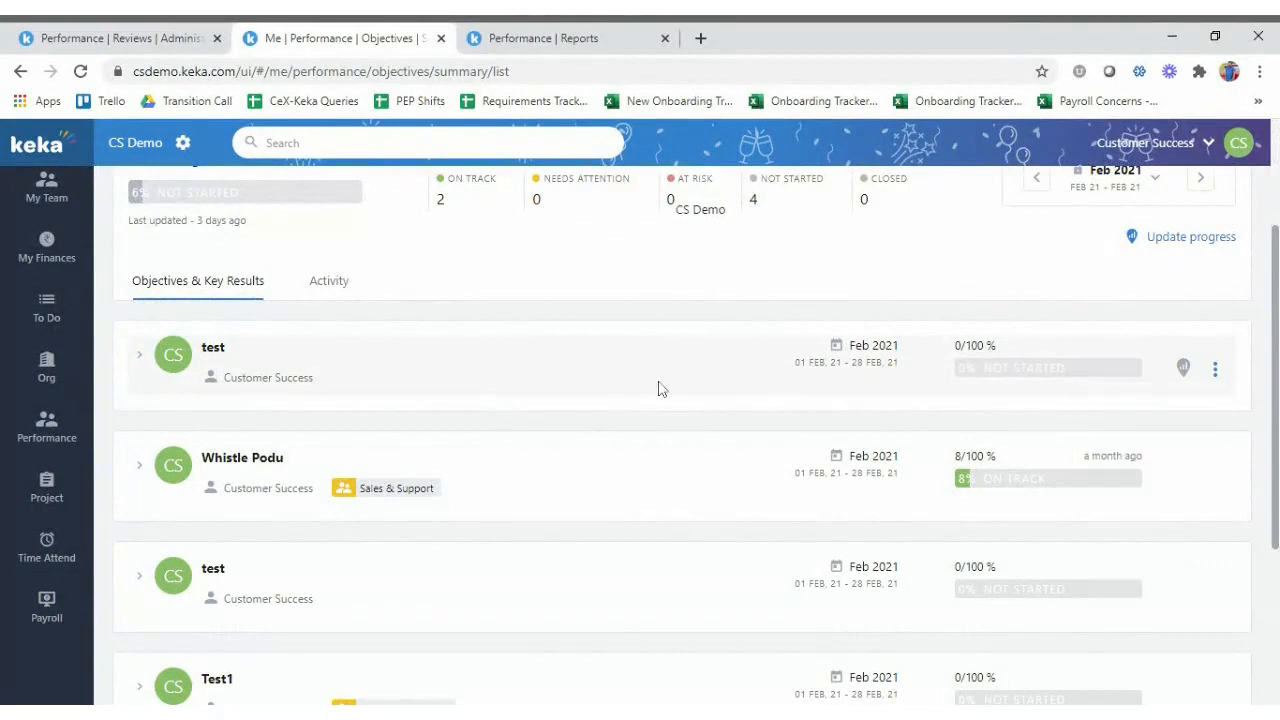
{"action": "scroll", "coordinate": [660, 388], "scroll_direction": "up", "scroll_amount": 2}
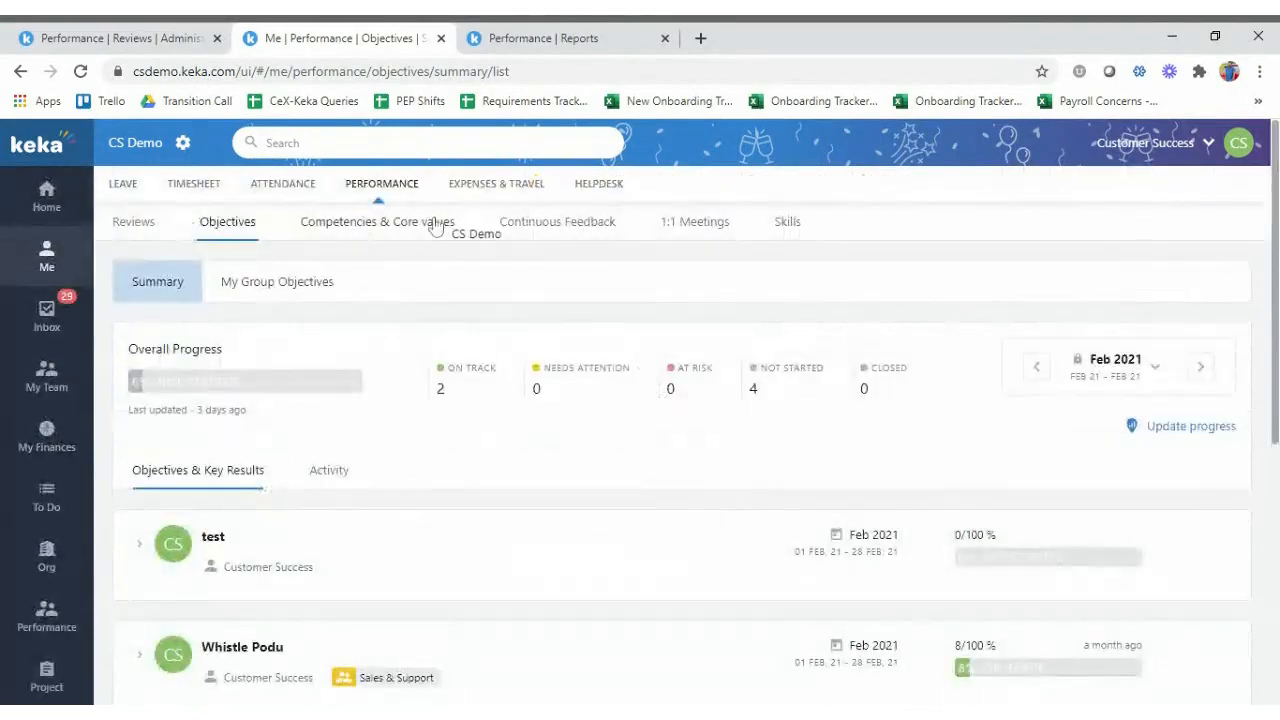
Review the employee's own competencies and core values, and view the praise and personal feedback under Continuous Feedback.
{"action": "left_click", "coordinate": [392, 228]}
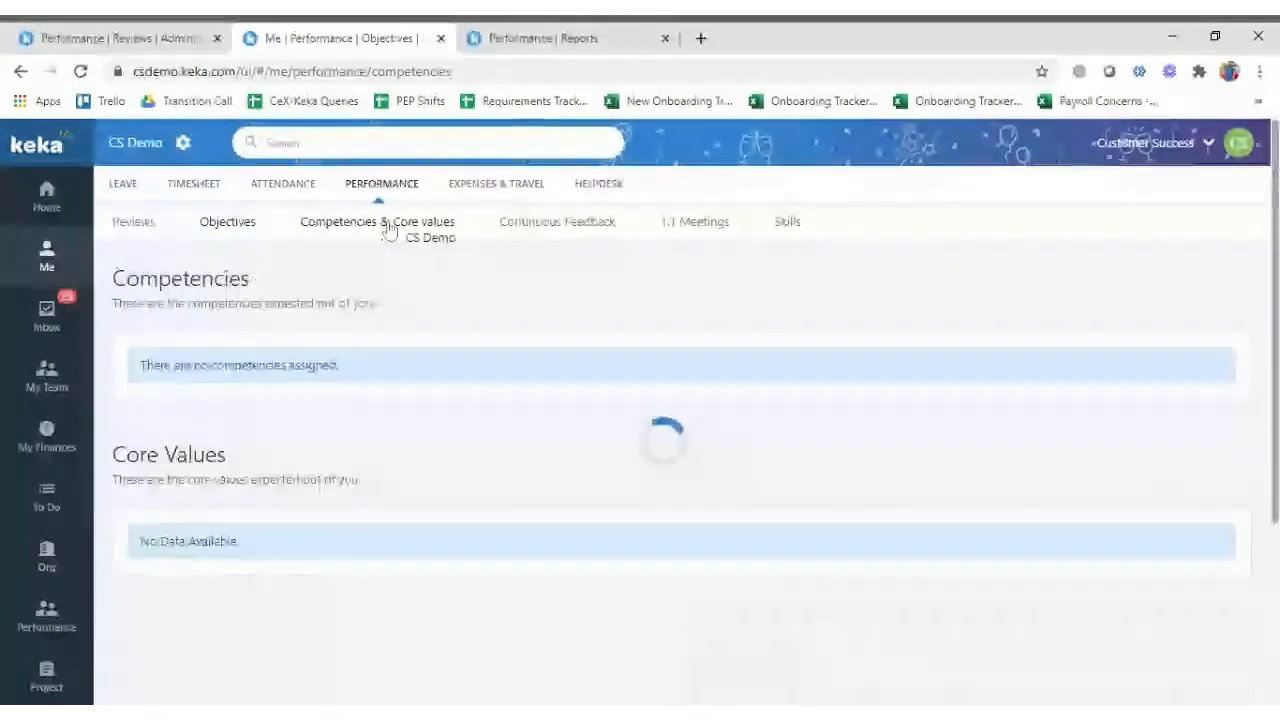
{"action": "scroll", "coordinate": [363, 467], "scroll_direction": "down", "scroll_amount": 6}
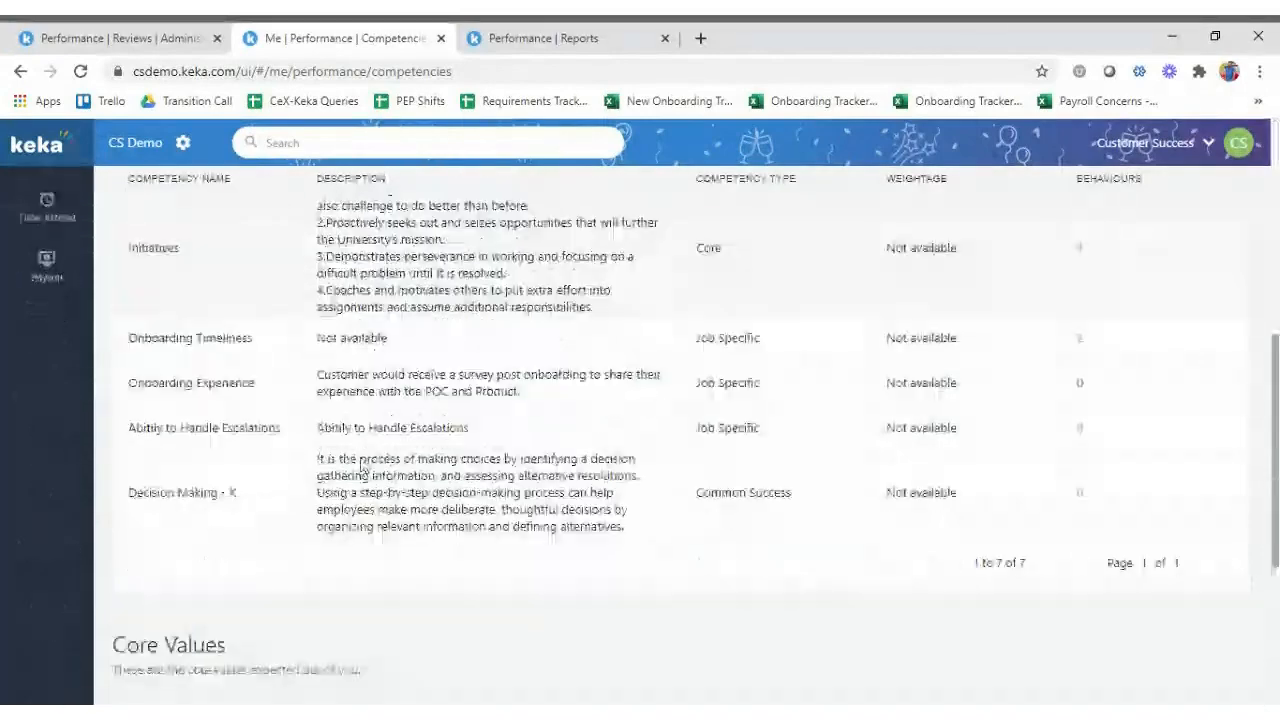
{"action": "scroll", "coordinate": [363, 467], "scroll_direction": "up", "scroll_amount": 6}
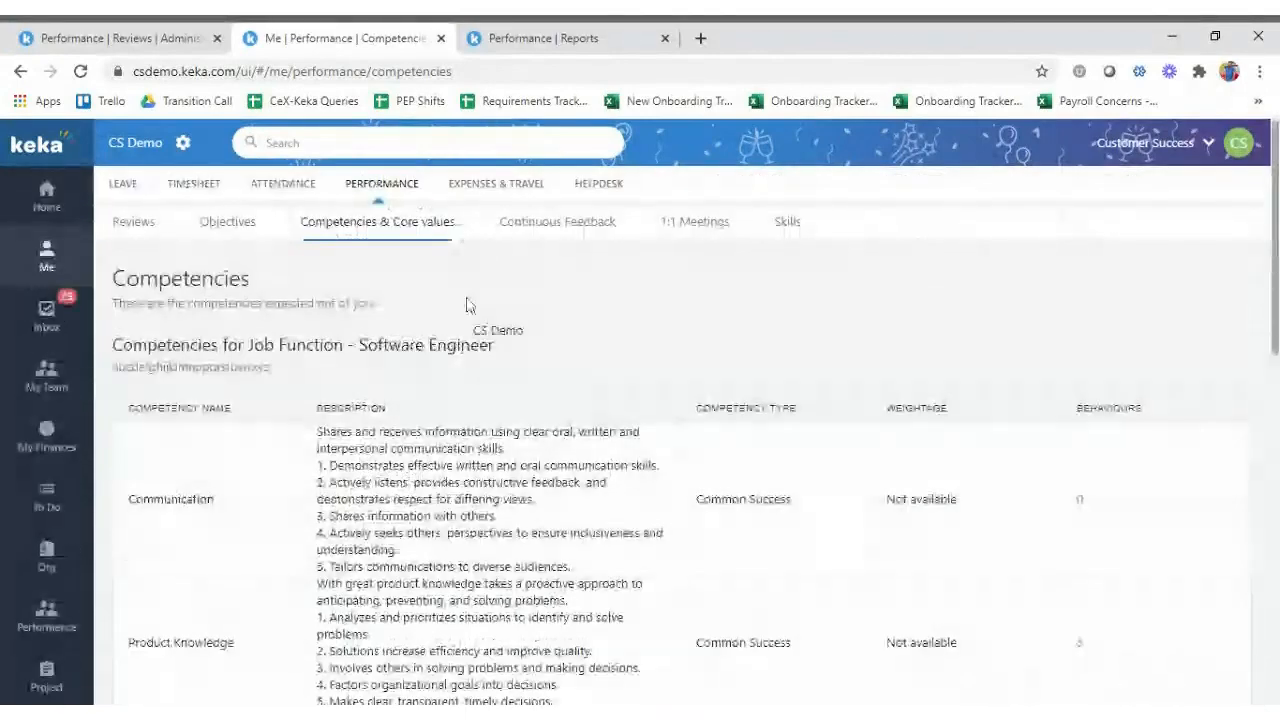
{"action": "left_click", "coordinate": [545, 228]}
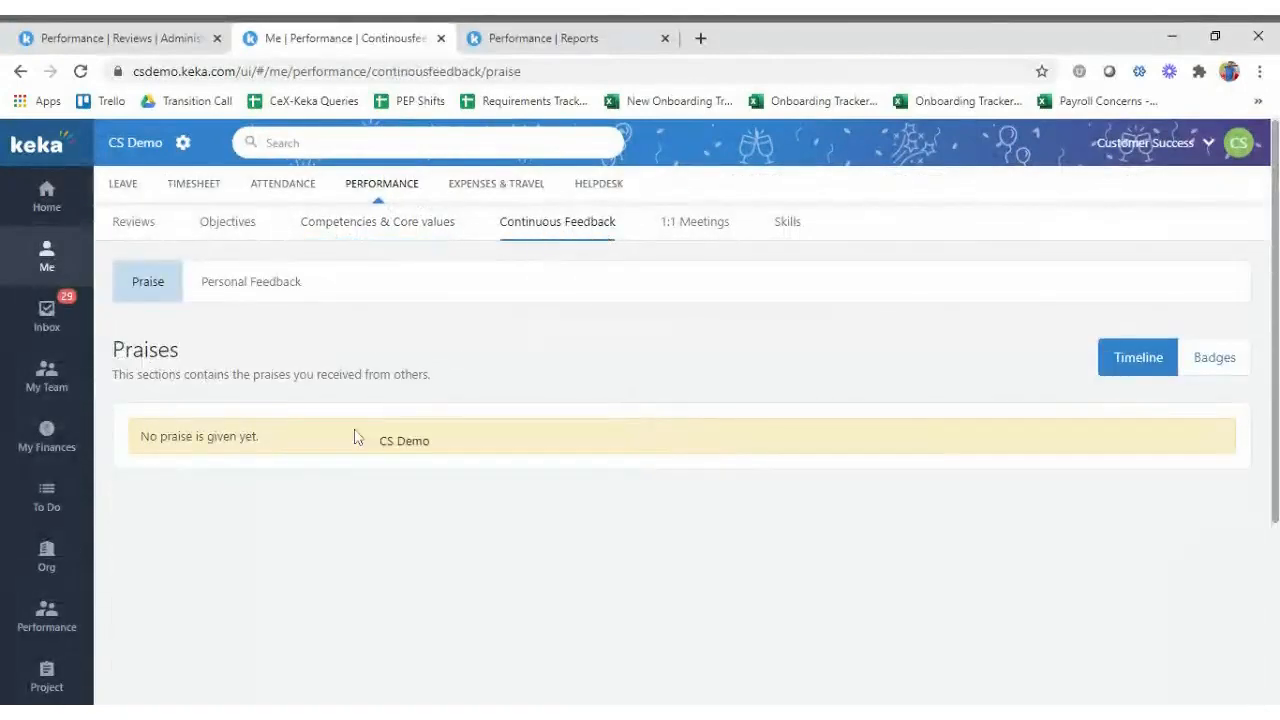
{"action": "left_click", "coordinate": [257, 290]}
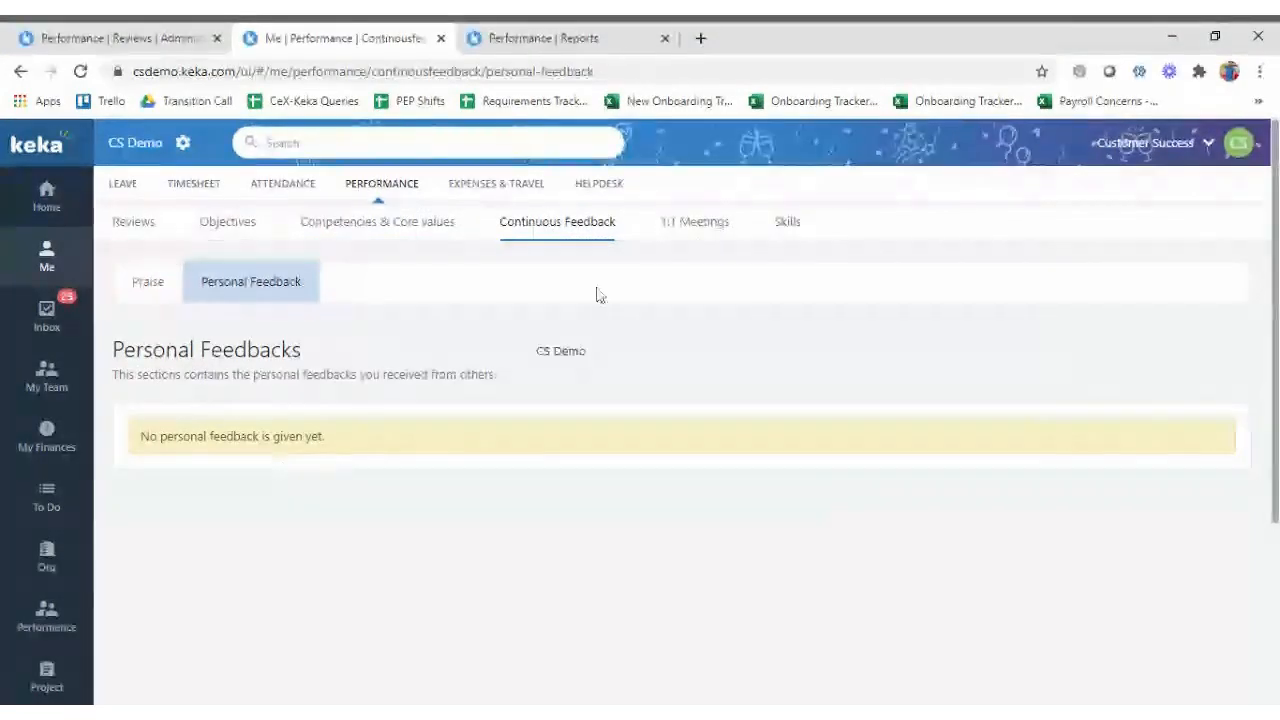
View the employee's own 1:1 meetings, and examine the list of 1:1 meetings with others.
{"action": "left_click", "coordinate": [694, 230]}
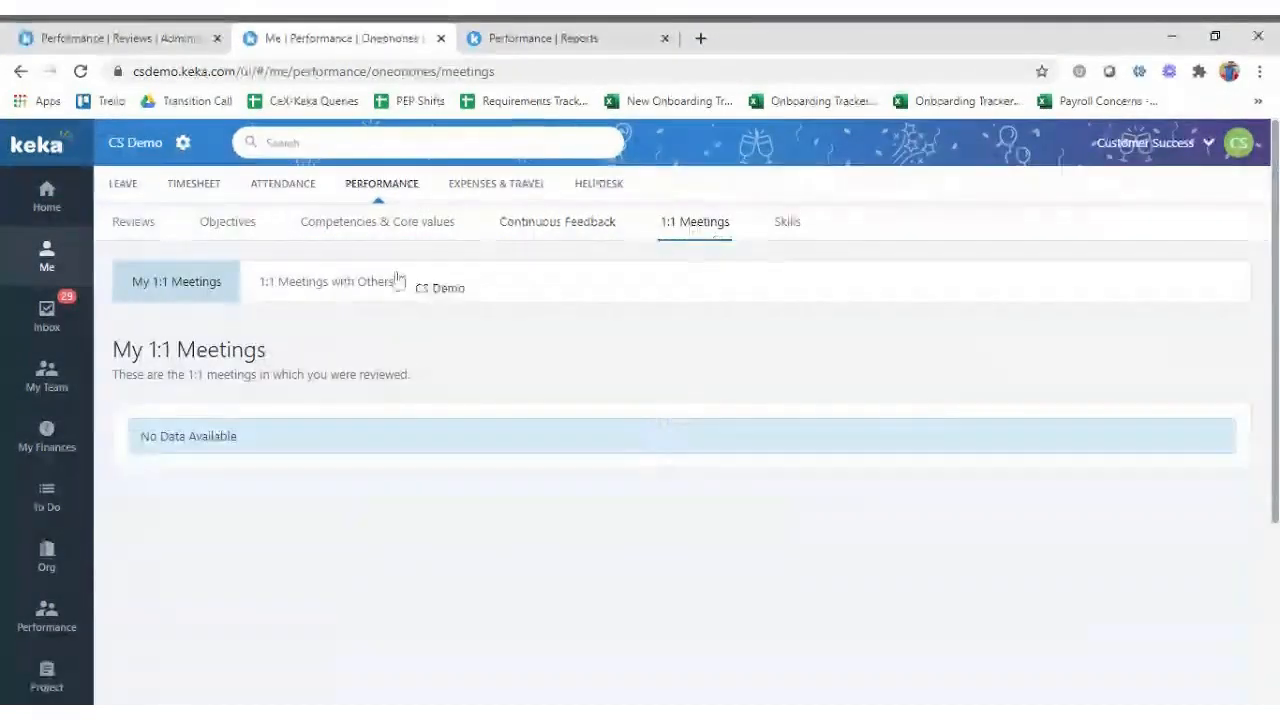
{"action": "left_click", "coordinate": [345, 284]}
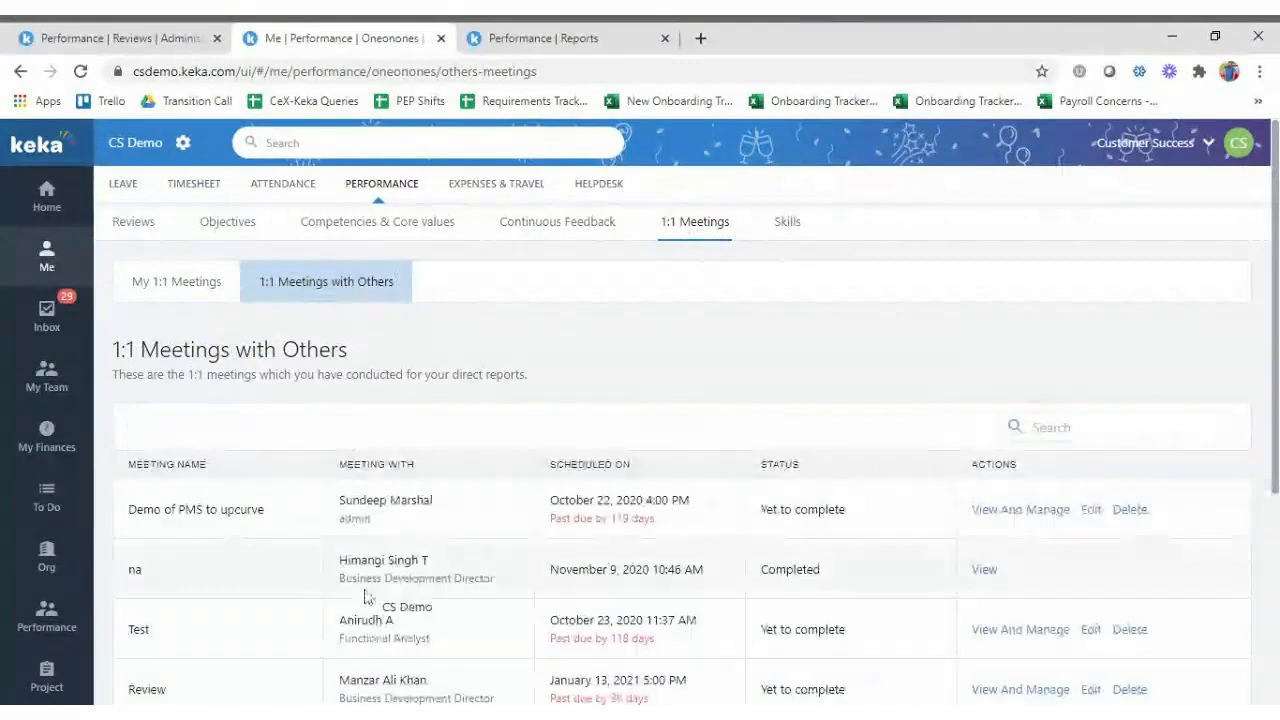
{"action": "scroll", "coordinate": [365, 597], "scroll_direction": "down", "scroll_amount": 3}
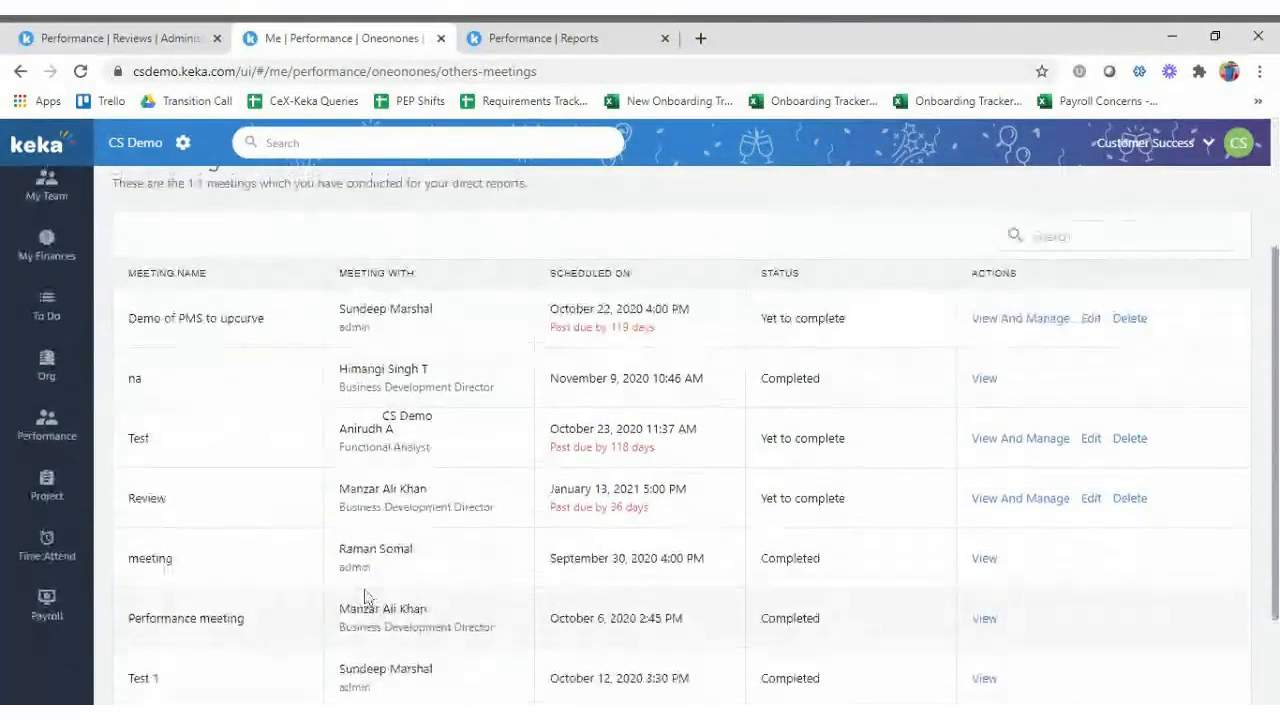
View the employee's own skill profile and examine the skills and ratings listed in each skill group.
{"action": "scroll", "coordinate": [365, 597], "scroll_direction": "up", "scroll_amount": 3}
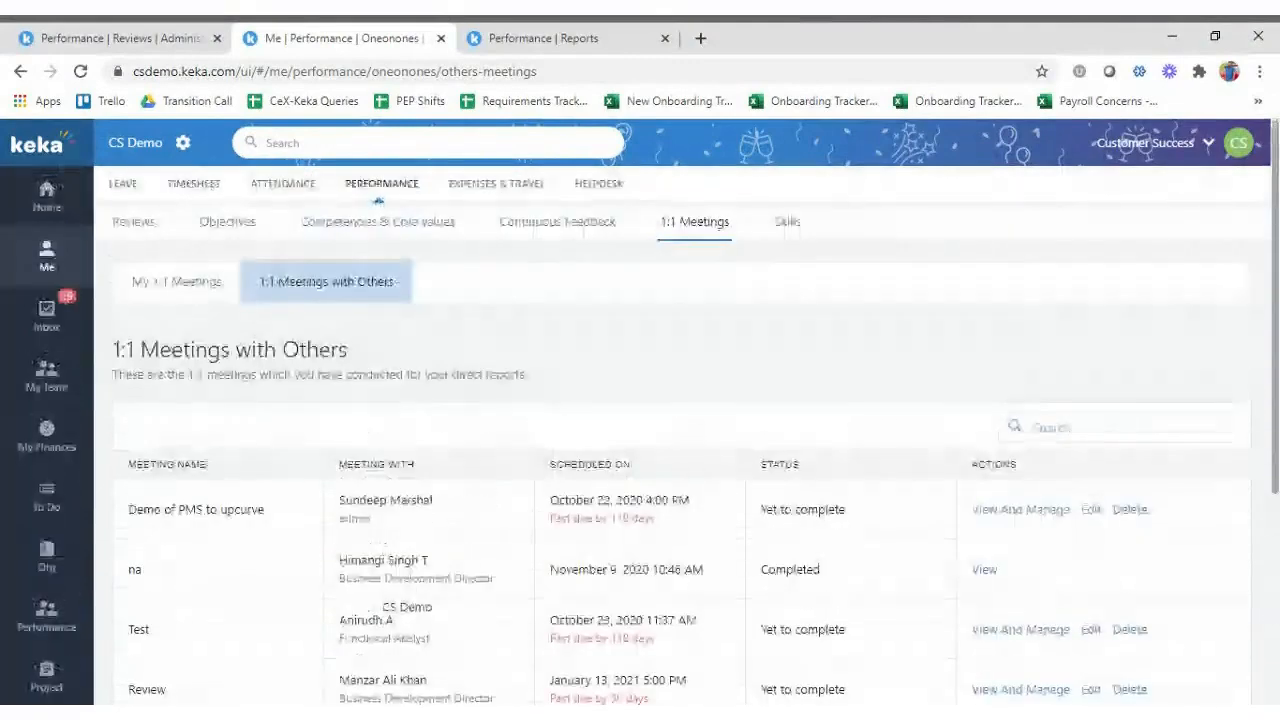
{"action": "left_click", "coordinate": [786, 224]}
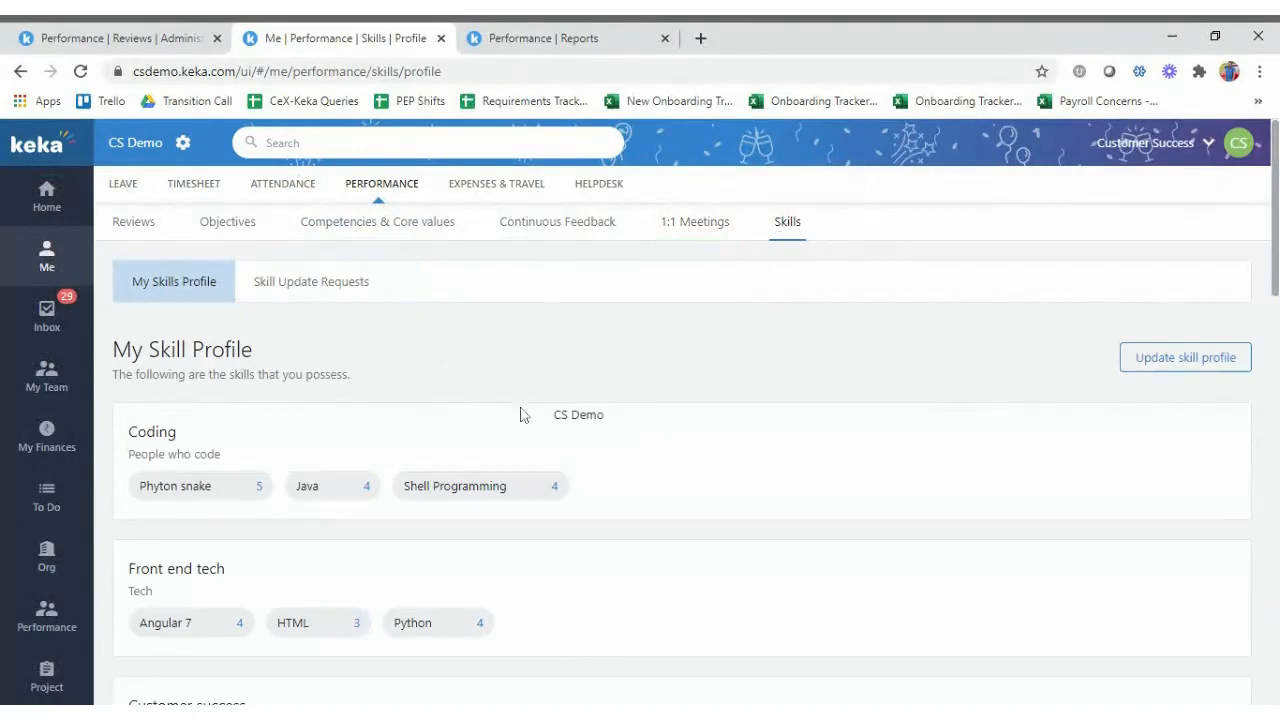
{"action": "scroll", "coordinate": [420, 545], "scroll_direction": "down", "scroll_amount": 5}
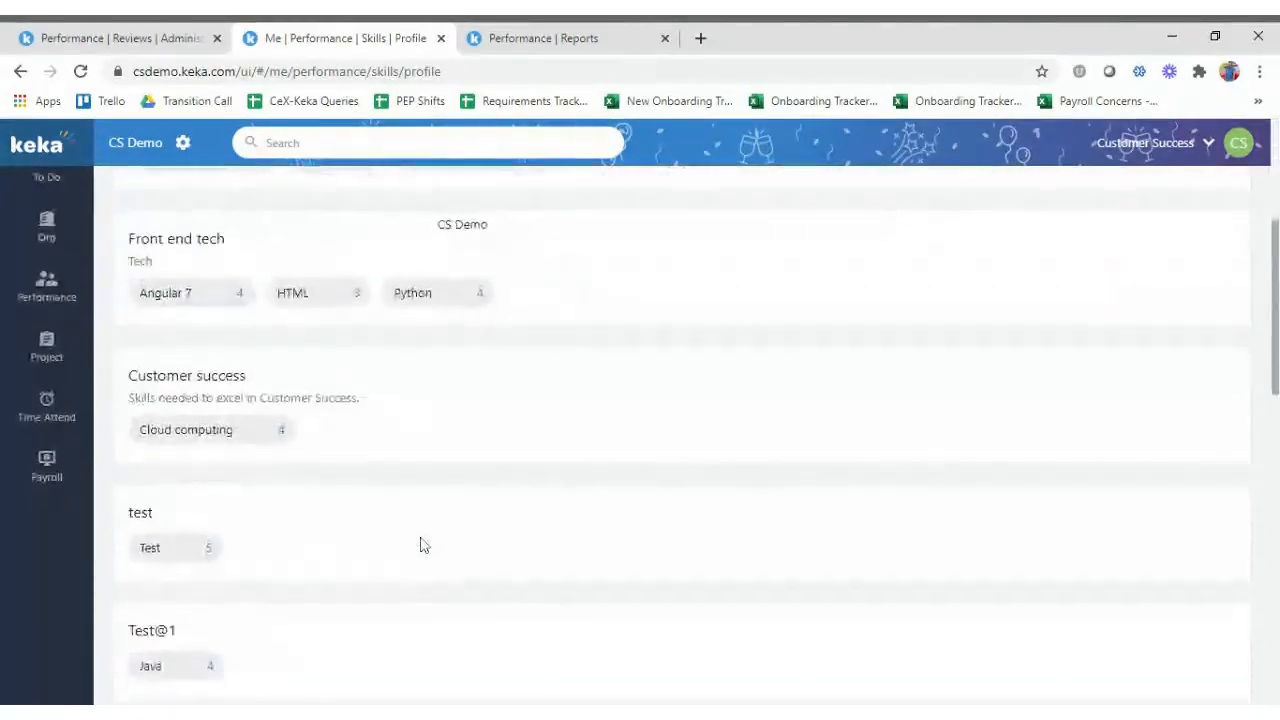
{"action": "scroll", "coordinate": [420, 545], "scroll_direction": "up", "scroll_amount": 5}
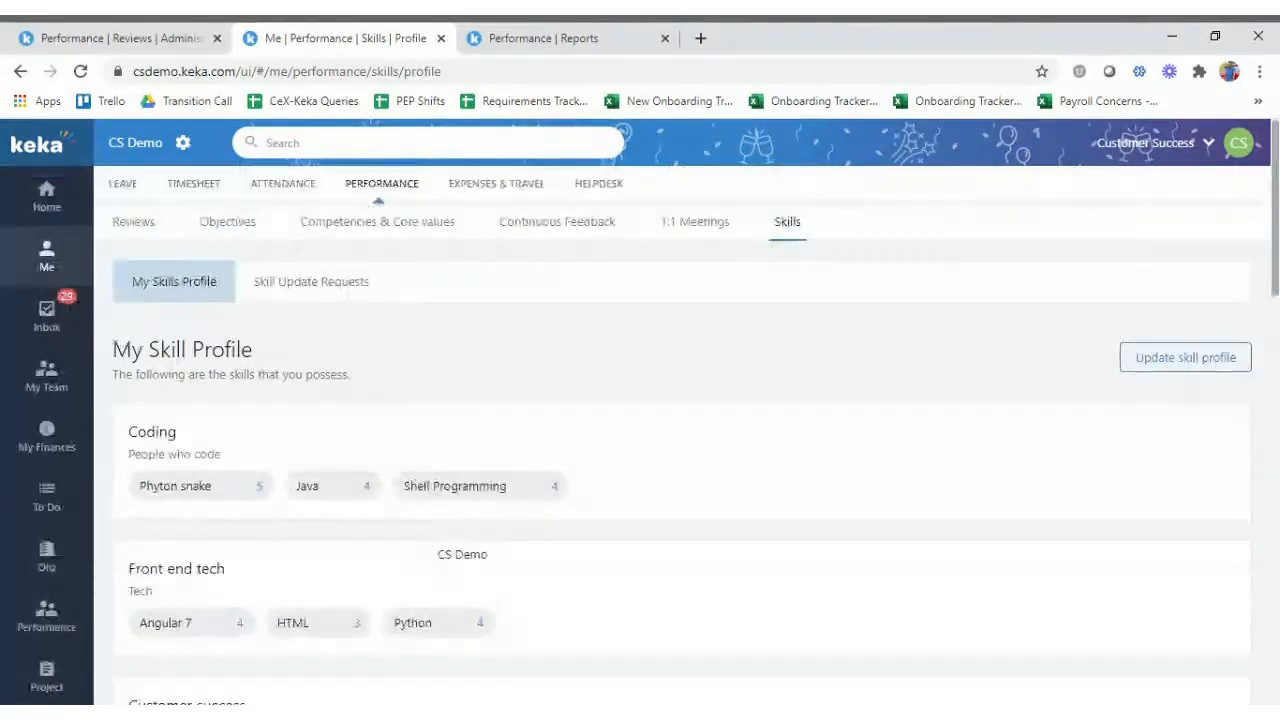
{"action": "scroll", "coordinate": [640, 410], "scroll_direction": "down", "scroll_amount": 5}
{"action": "scroll", "coordinate": [640, 410], "scroll_direction": "up", "scroll_amount": 5}
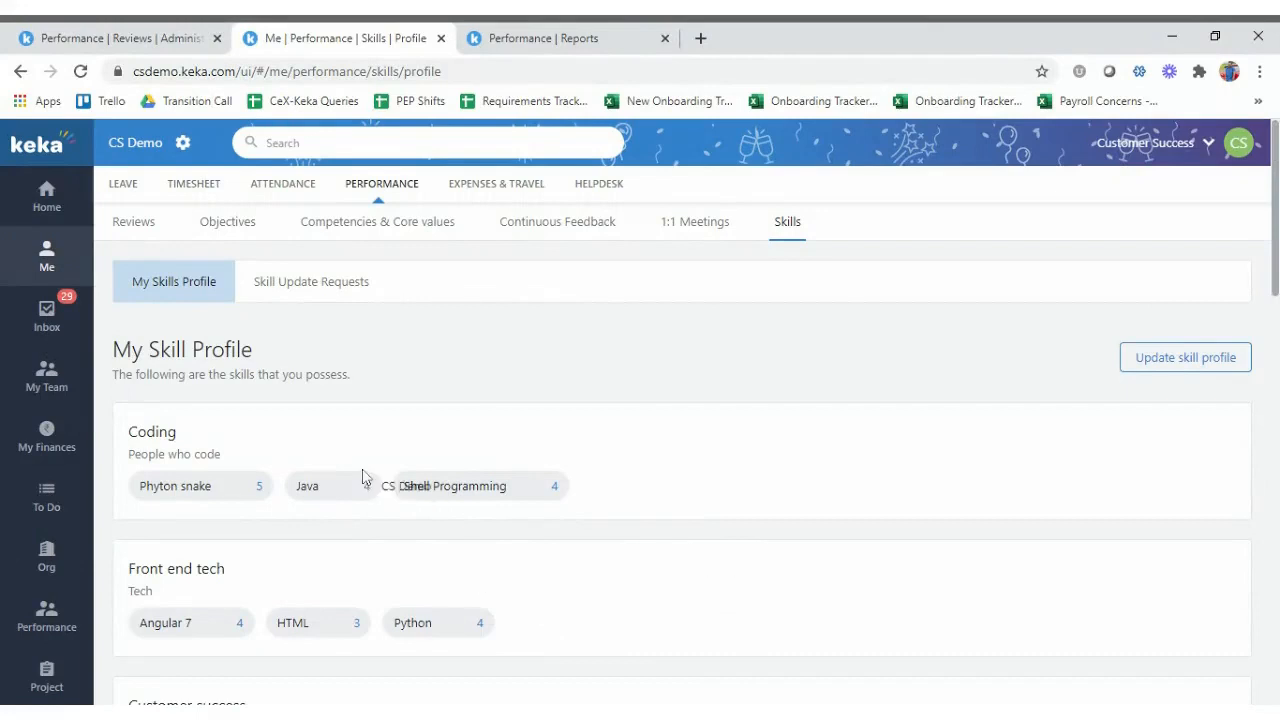
View My Team's performance reviews, comparing the review cycles of direct reports and indirect reports.
{"action": "mouse_move", "coordinate": [36, 374]}
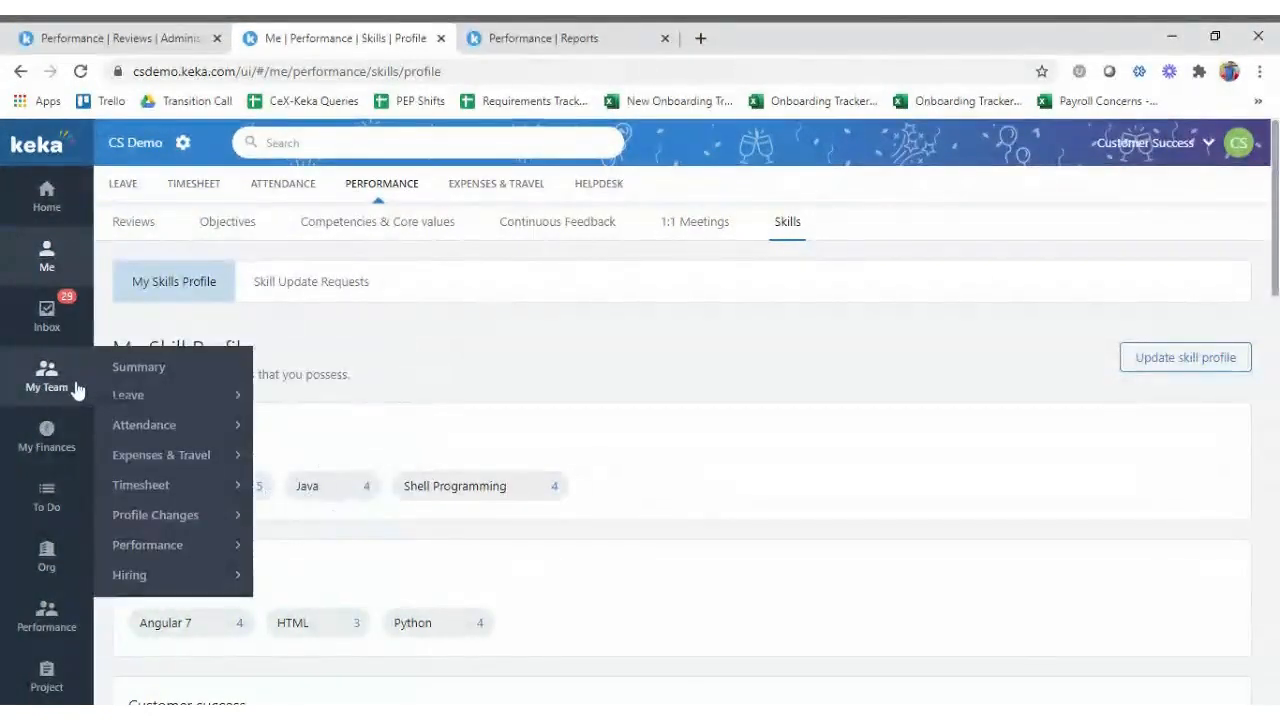
{"action": "mouse_move", "coordinate": [166, 540]}
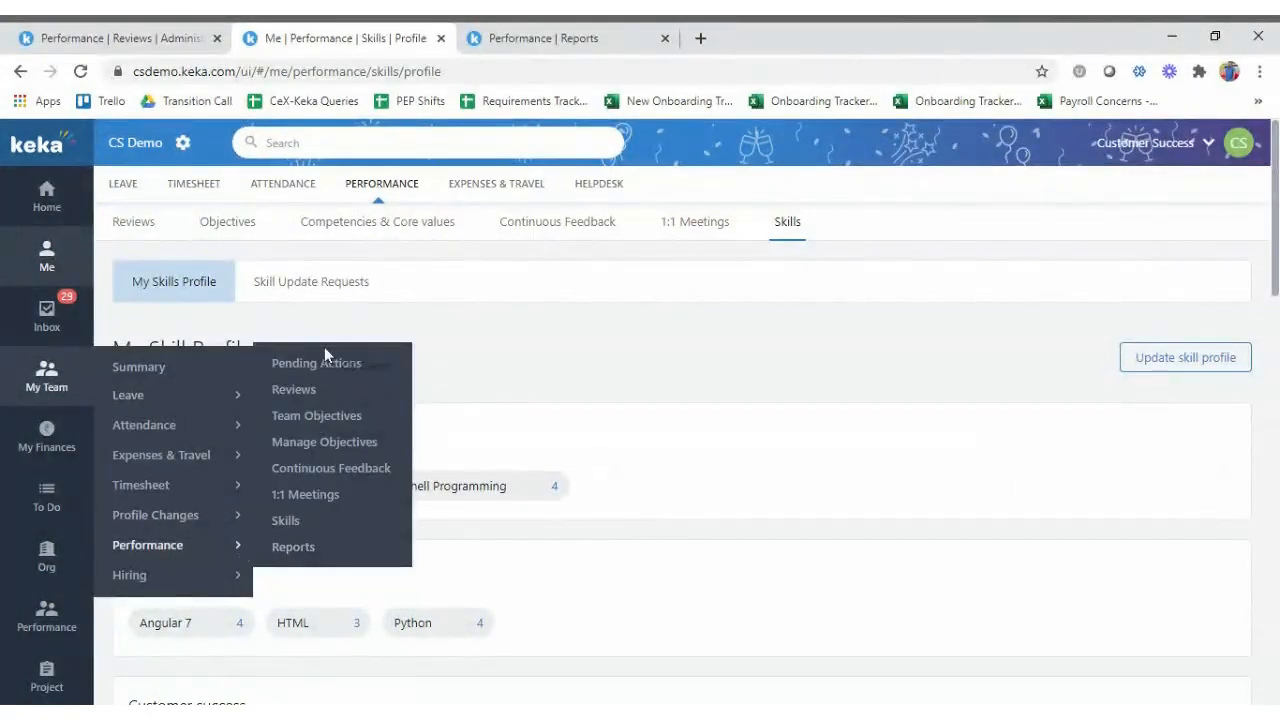
{"action": "left_click", "coordinate": [296, 391]}
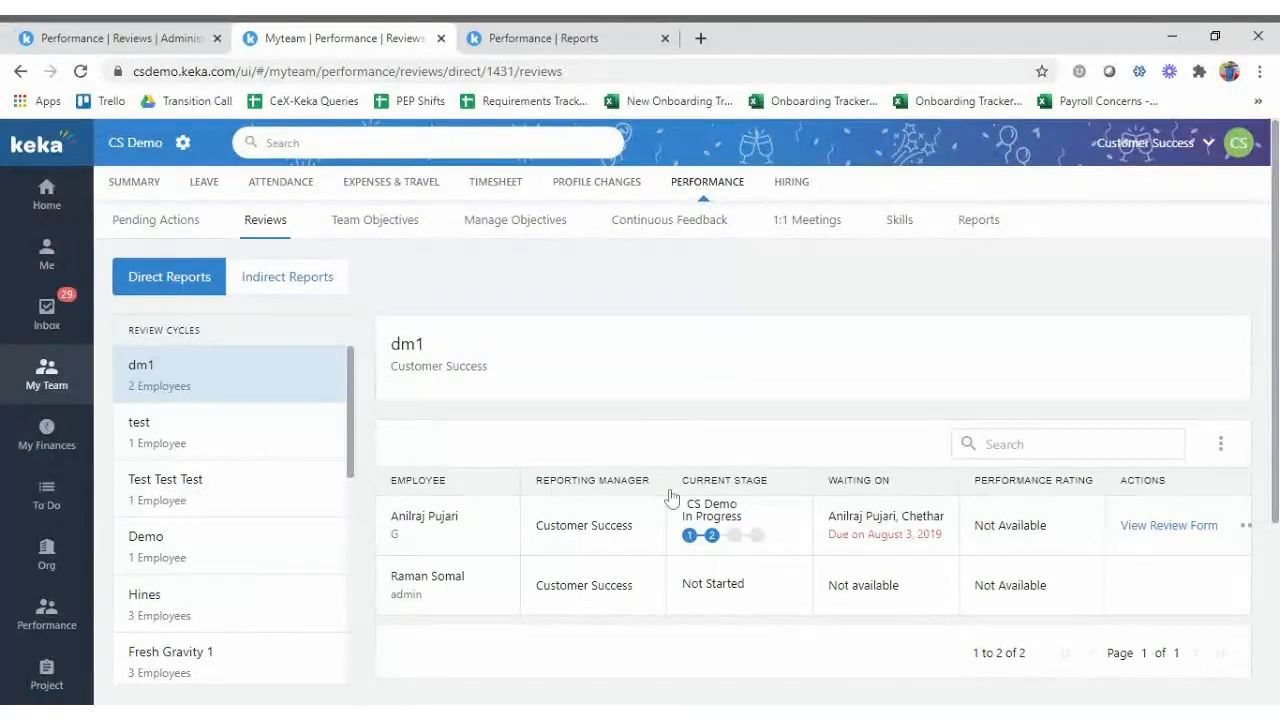
{"action": "scroll", "coordinate": [671, 497], "scroll_direction": "down", "scroll_amount": 2}
{"action": "scroll", "coordinate": [571, 438], "scroll_direction": "up", "scroll_amount": 2}
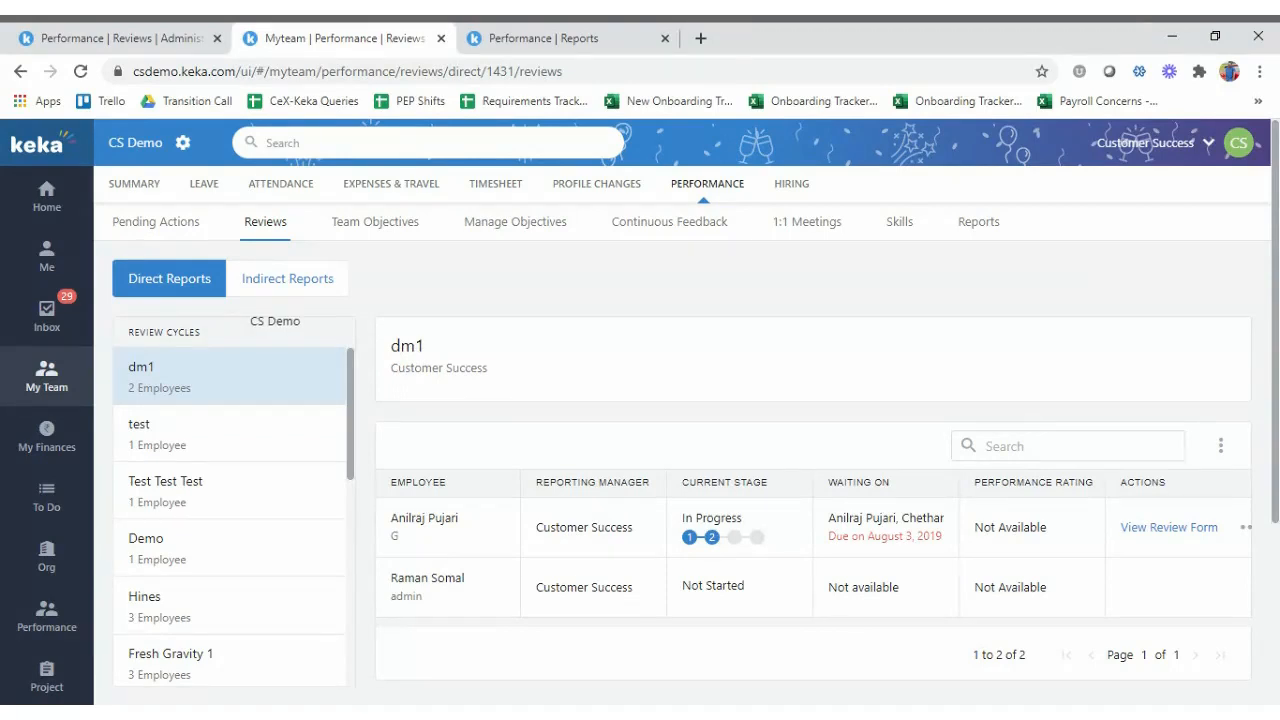
{"action": "left_click", "coordinate": [276, 292]}
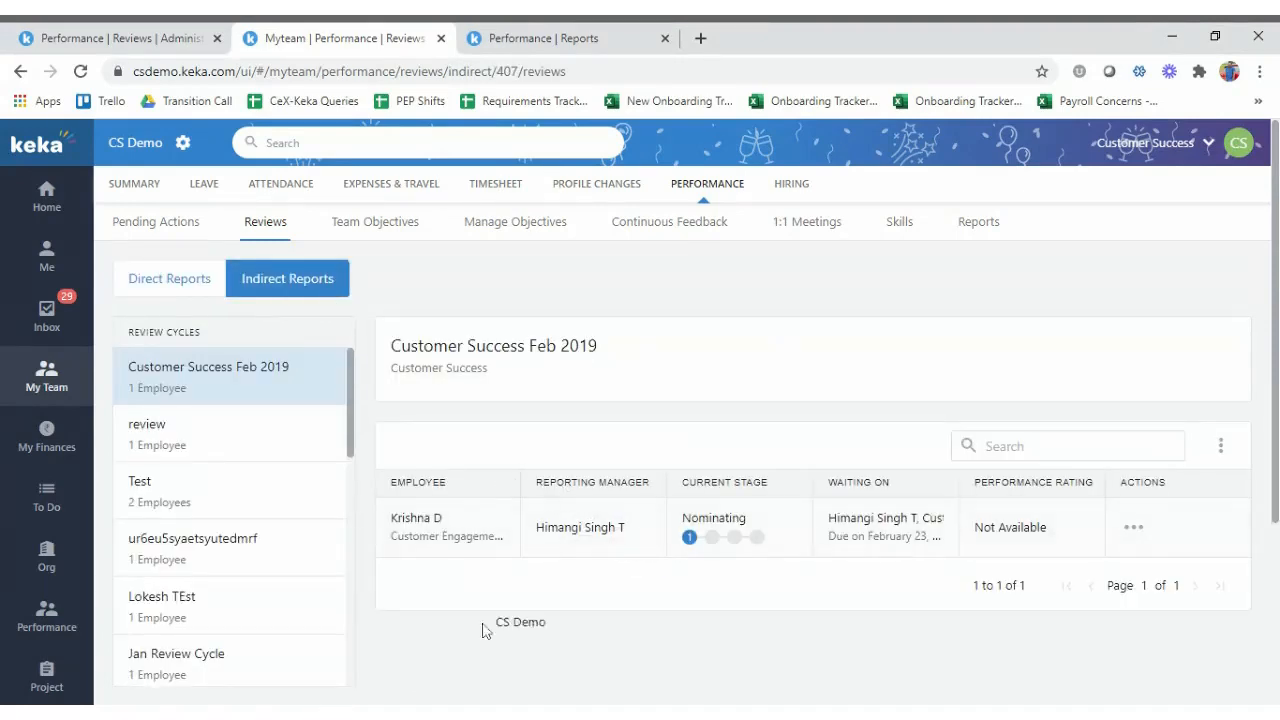
{"action": "left_click", "coordinate": [165, 281]}
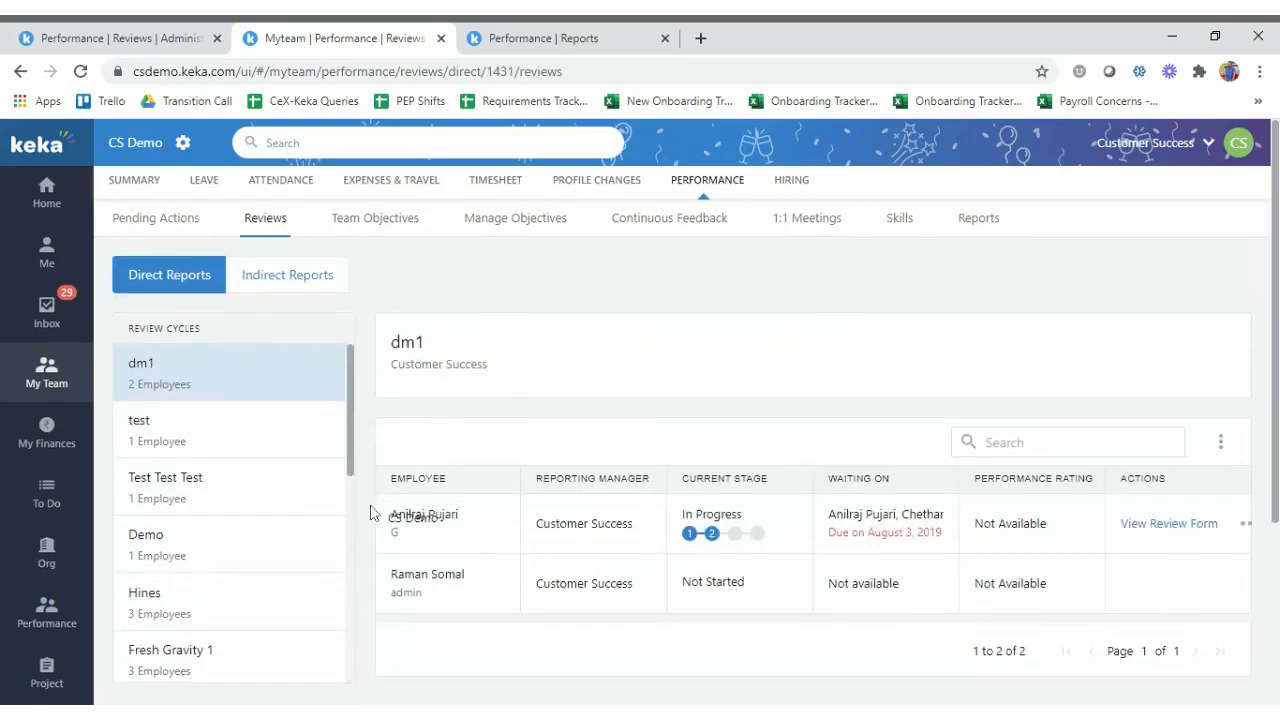
{"action": "scroll", "coordinate": [371, 513], "scroll_direction": "down", "scroll_amount": 3}
{"action": "scroll", "coordinate": [371, 513], "scroll_direction": "up", "scroll_amount": 3}
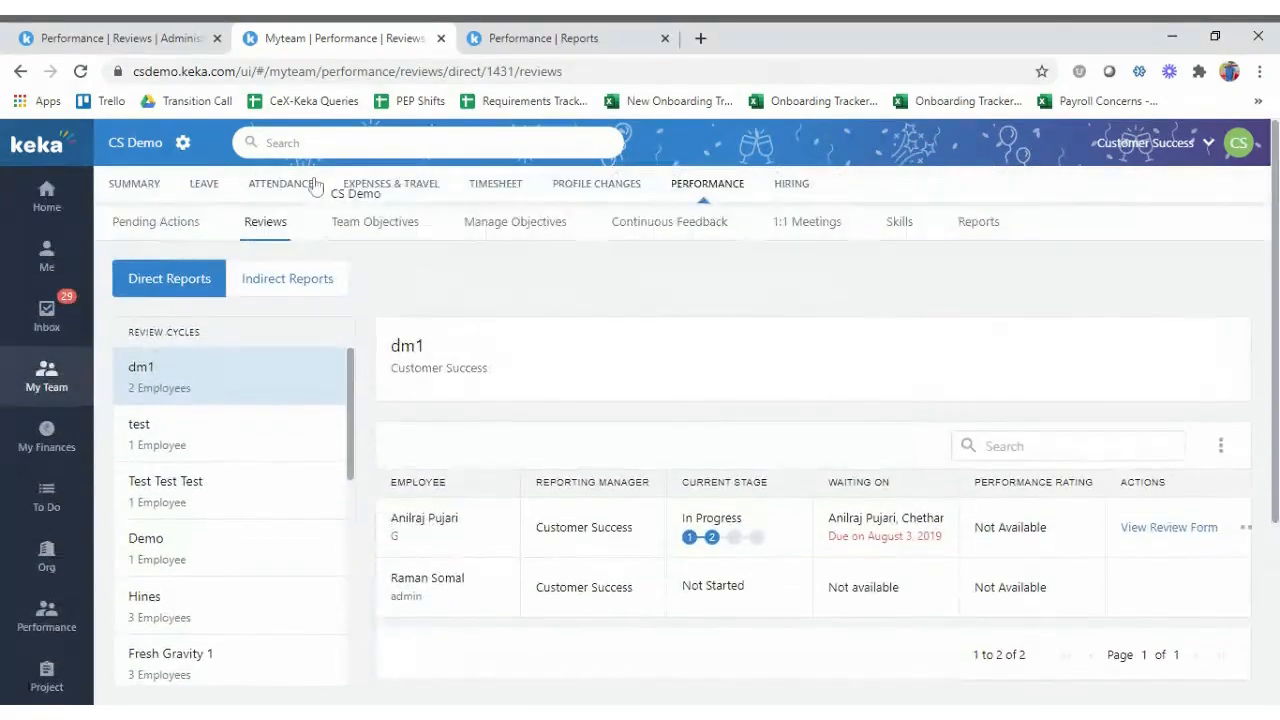
View the team objectives of direct and indirect reports, and examine the employees with fewer or no objectives under Manage Objectives.
{"action": "left_click", "coordinate": [387, 231]}
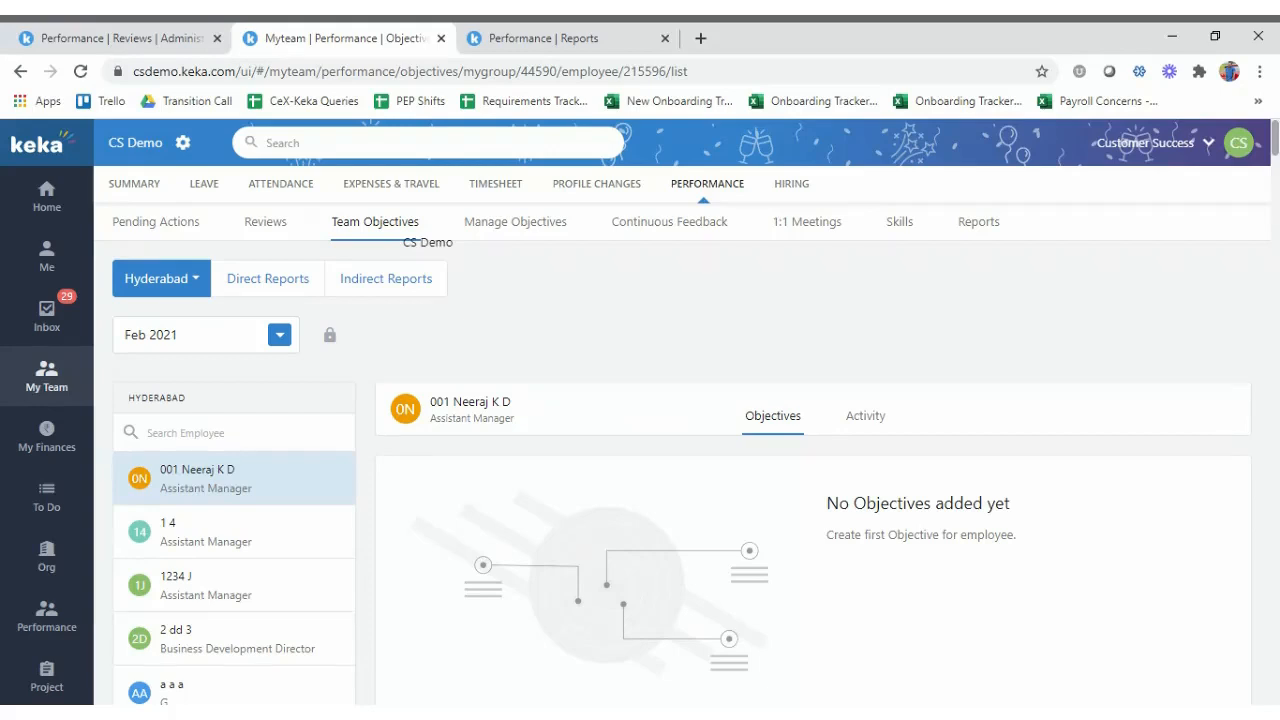
{"action": "left_click", "coordinate": [262, 282]}
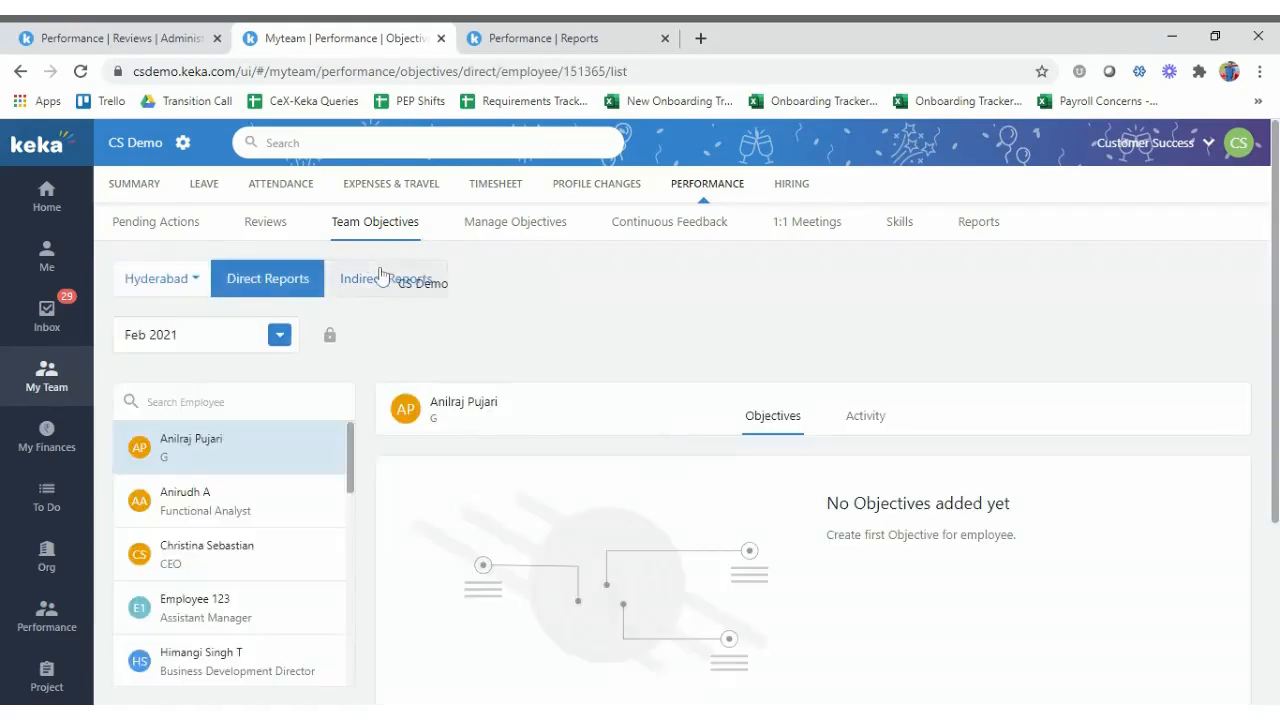
{"action": "left_click", "coordinate": [383, 278]}
{"action": "left_click", "coordinate": [528, 232]}
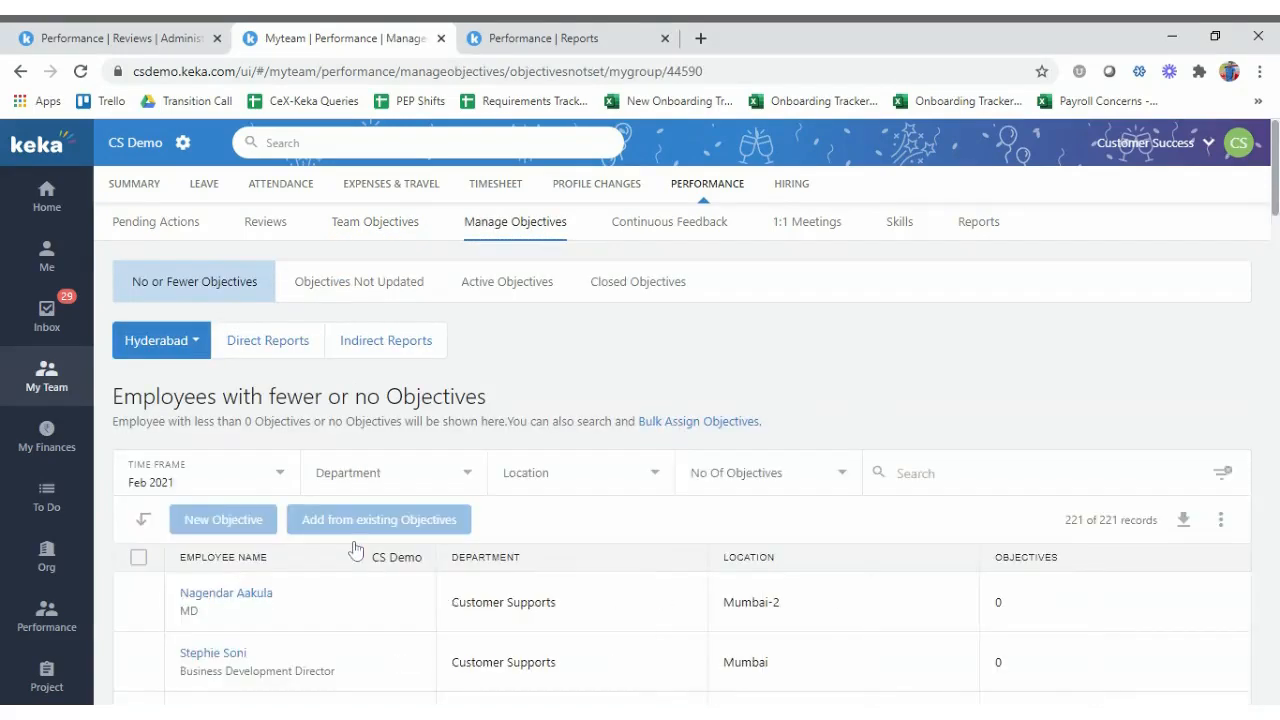
{"action": "scroll", "coordinate": [355, 549], "scroll_direction": "down", "scroll_amount": 5}
{"action": "scroll", "coordinate": [355, 549], "scroll_direction": "up", "scroll_amount": 5}
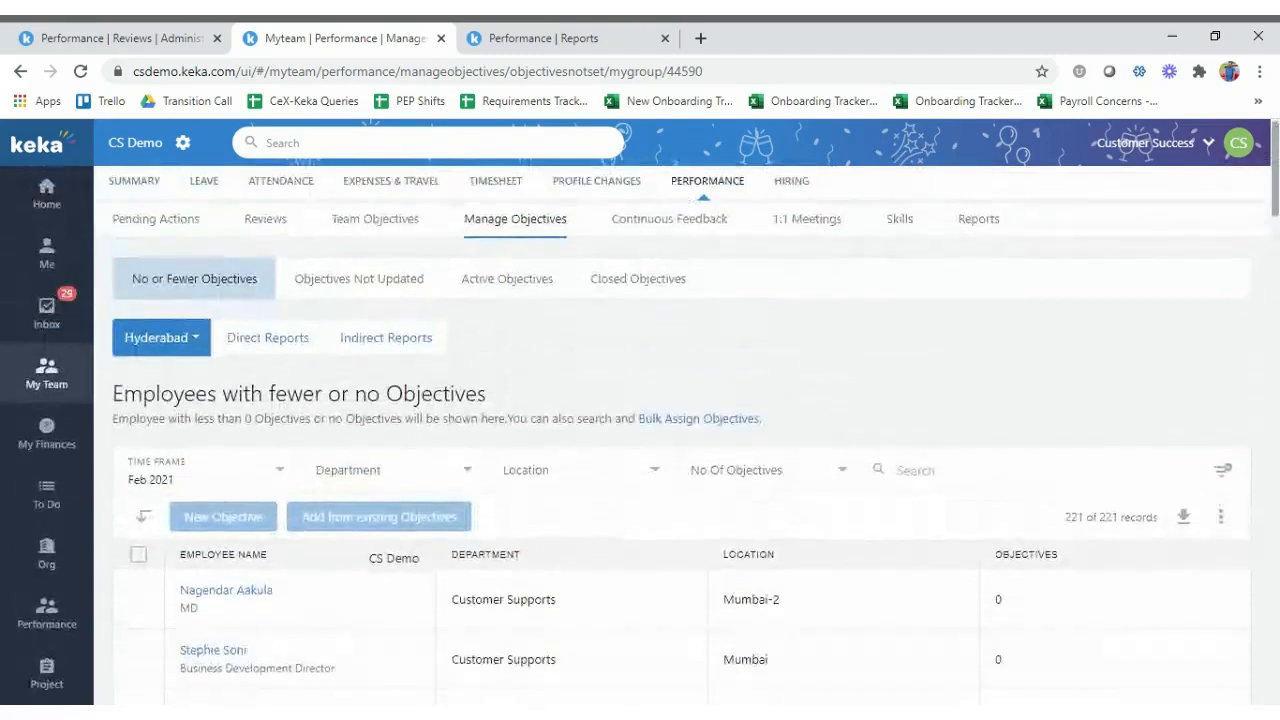
Review the team's recent Continuous Feedback activity and the 1:1 meetings of direct reports.
{"action": "left_click", "coordinate": [653, 222]}
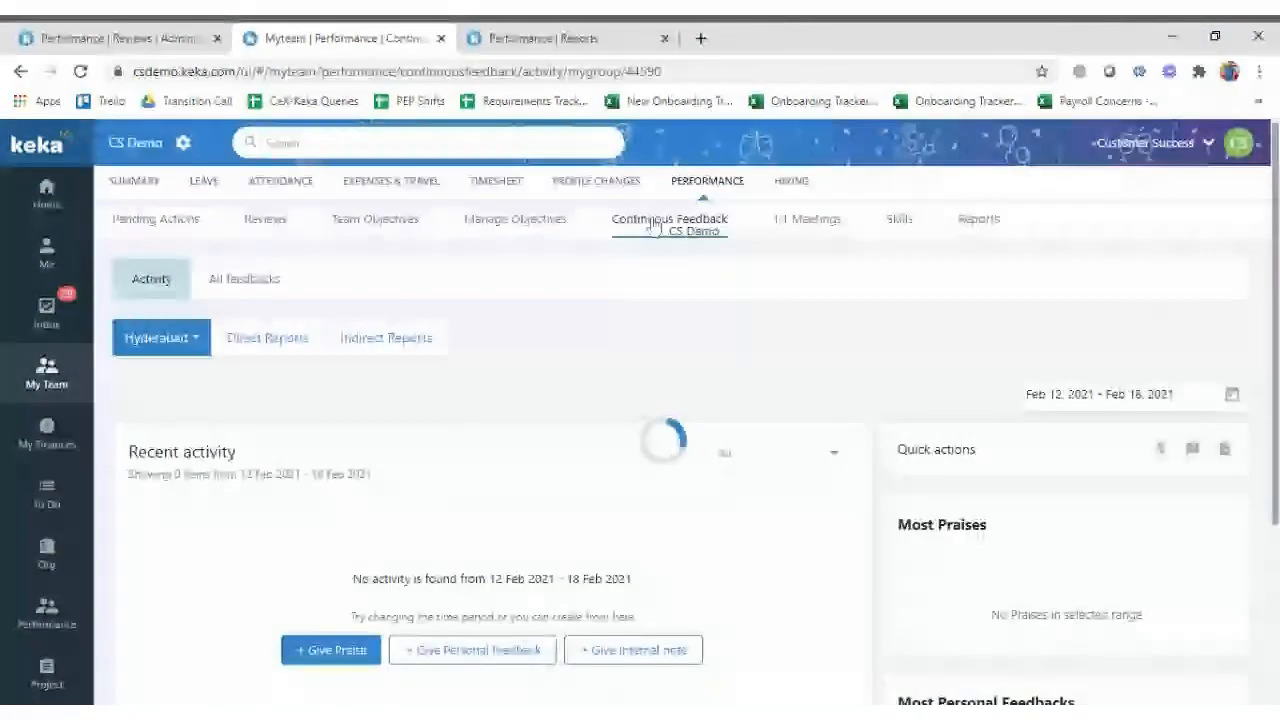
{"action": "scroll", "coordinate": [391, 489], "scroll_direction": "down", "scroll_amount": 5}
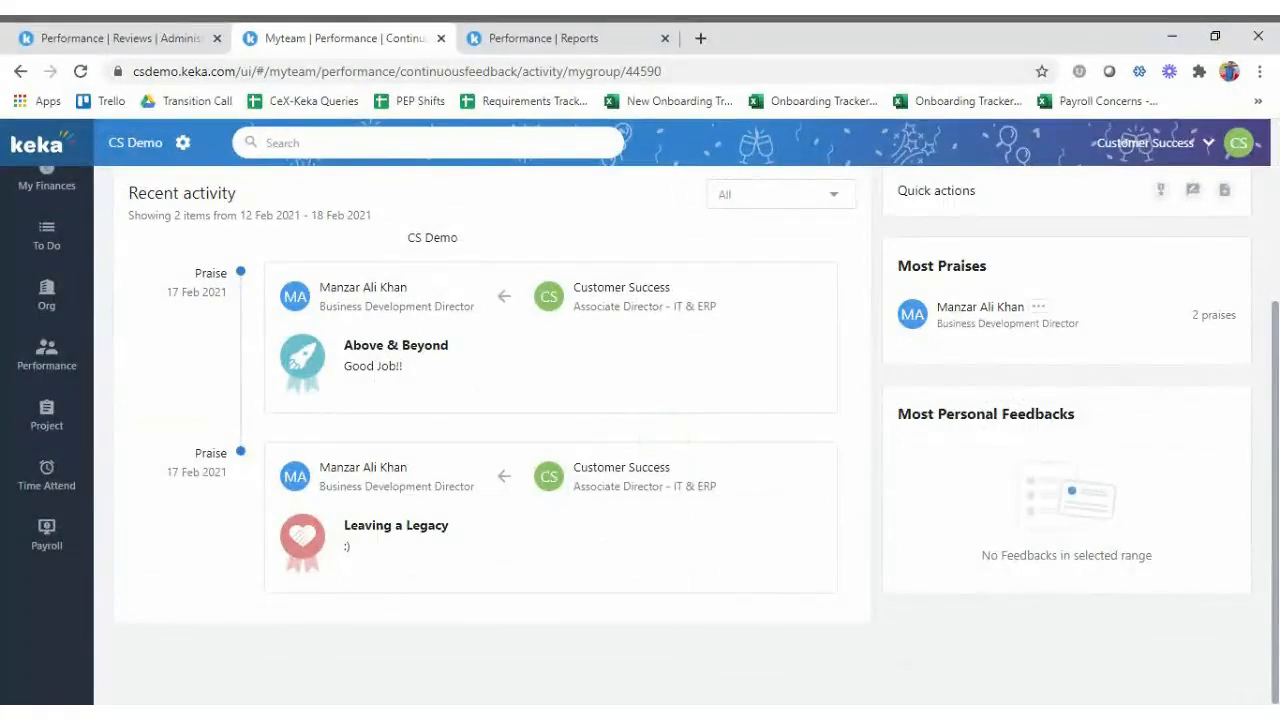
{"action": "scroll", "coordinate": [480, 391], "scroll_direction": "up", "scroll_amount": 5}
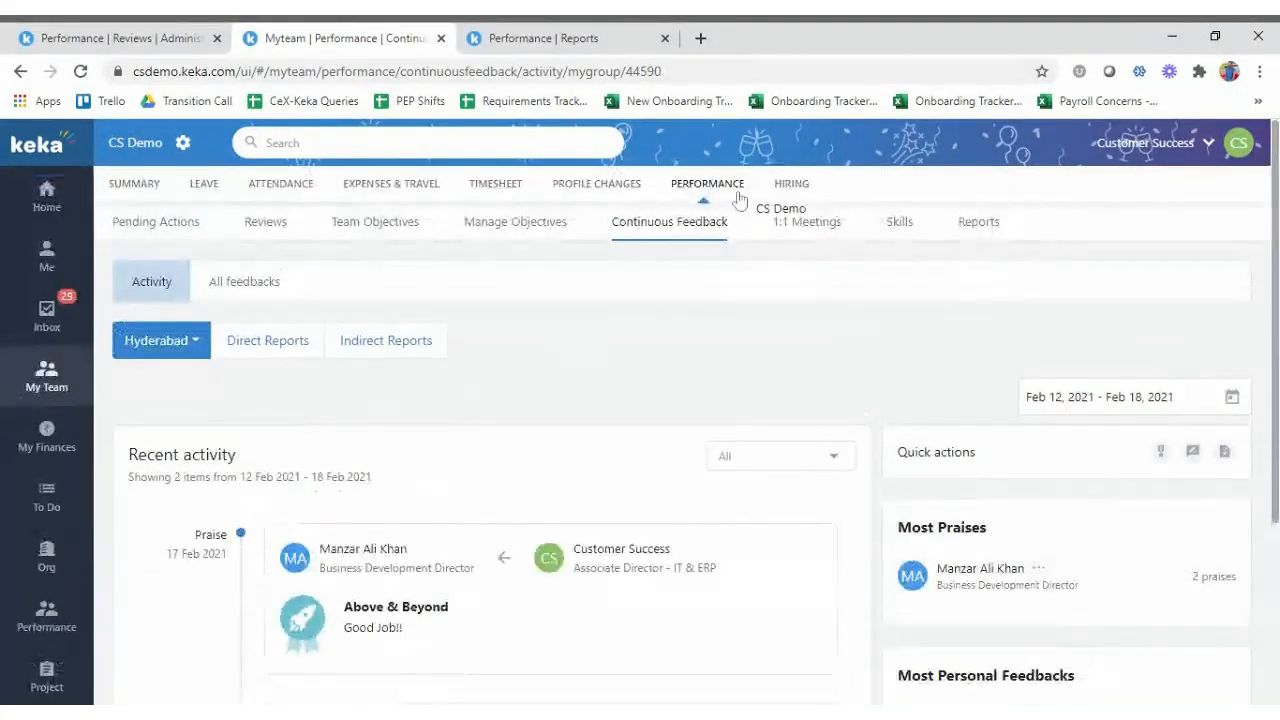
{"action": "left_click", "coordinate": [809, 228]}
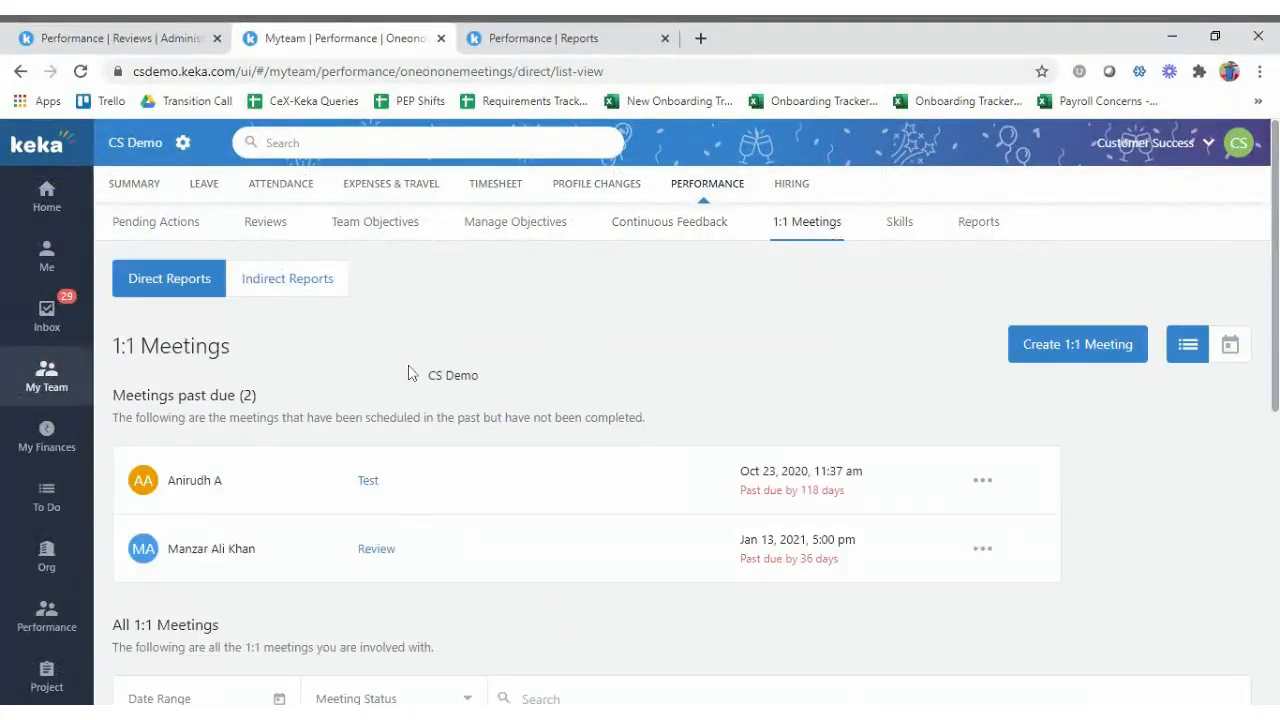
{"action": "scroll", "coordinate": [354, 530], "scroll_direction": "down", "scroll_amount": 5}
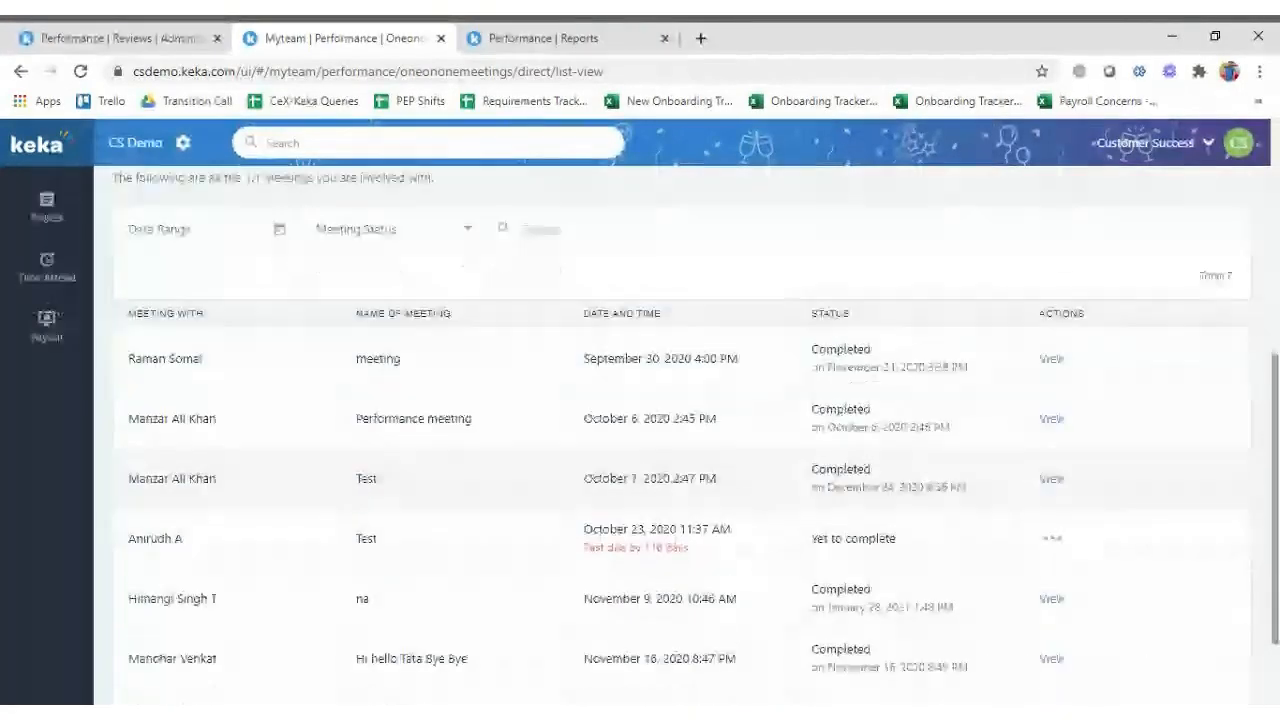
{"action": "scroll", "coordinate": [897, 243], "scroll_direction": "up", "scroll_amount": 5}
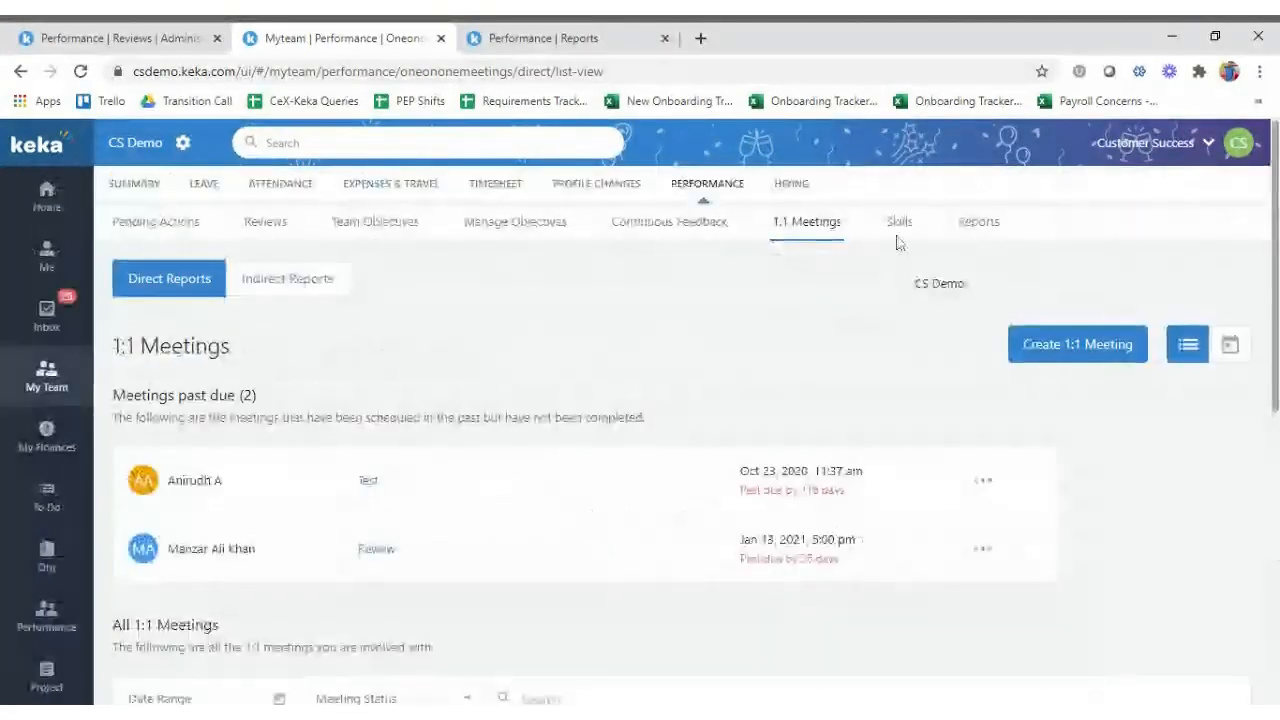
Check the team's pending skill update approvals and examine the available team performance reports.
{"action": "left_click", "coordinate": [899, 226]}
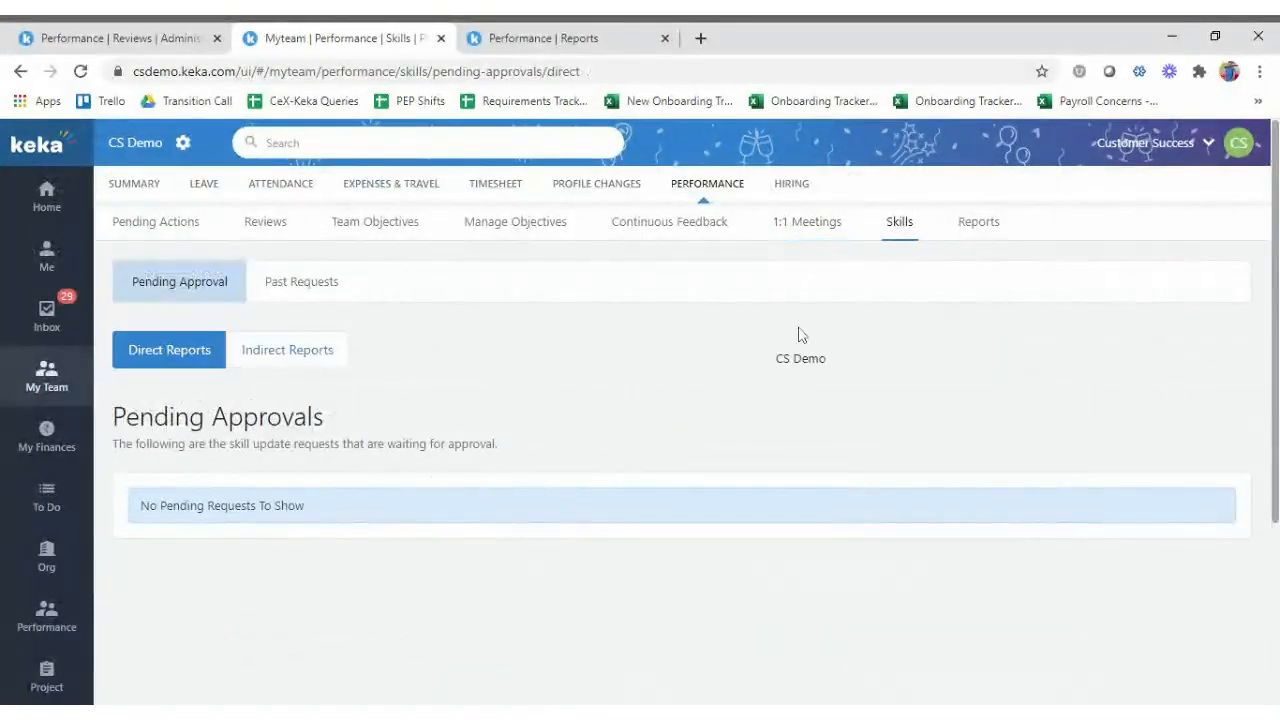
{"action": "left_click", "coordinate": [979, 229]}
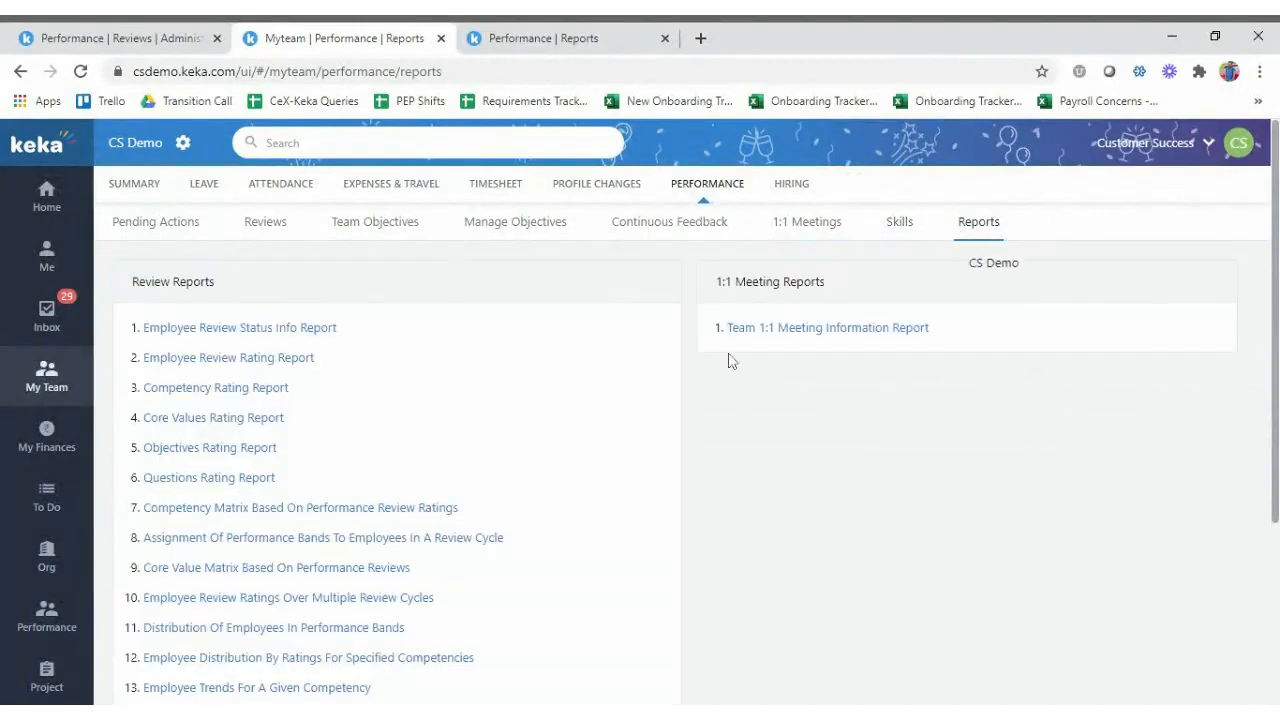
{"action": "scroll", "coordinate": [553, 424], "scroll_direction": "down", "scroll_amount": 4}
{"action": "scroll", "coordinate": [553, 424], "scroll_direction": "up", "scroll_amount": 4}
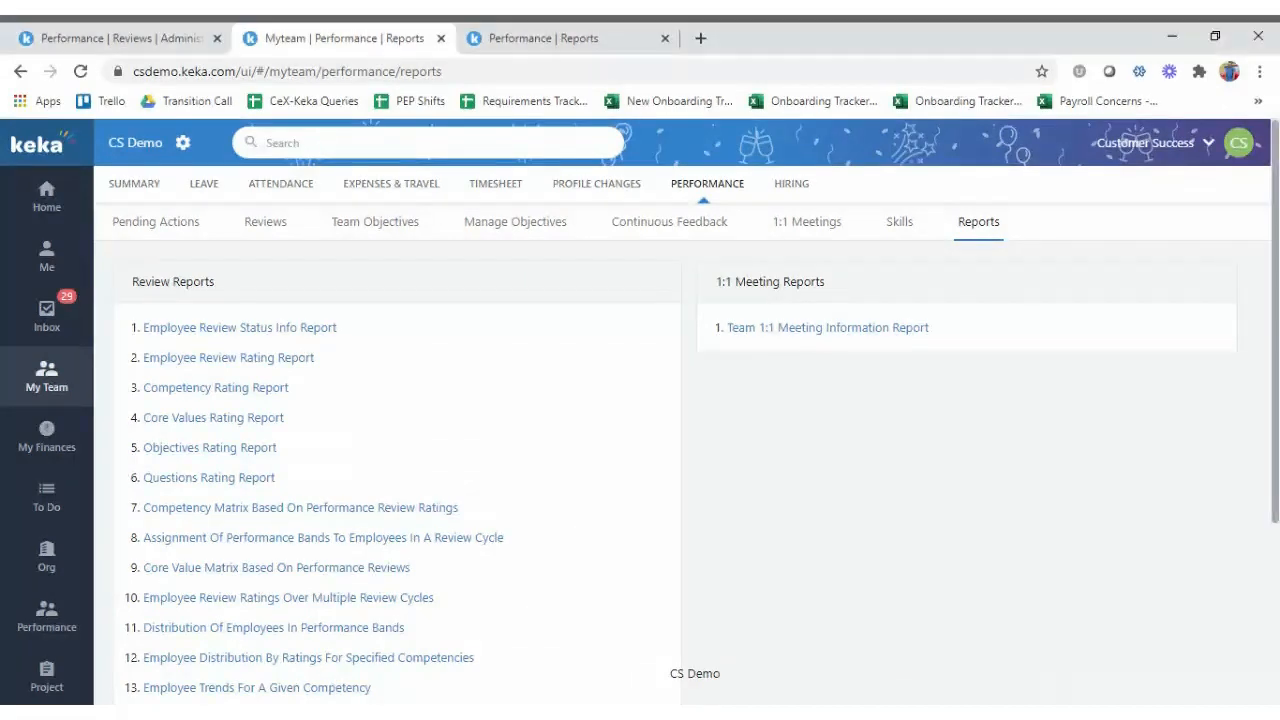
View the team's pending performance actions and check the nomination approval for the Customer Success Feb 2019 review cycle.
{"action": "mouse_move", "coordinate": [14, 368]}
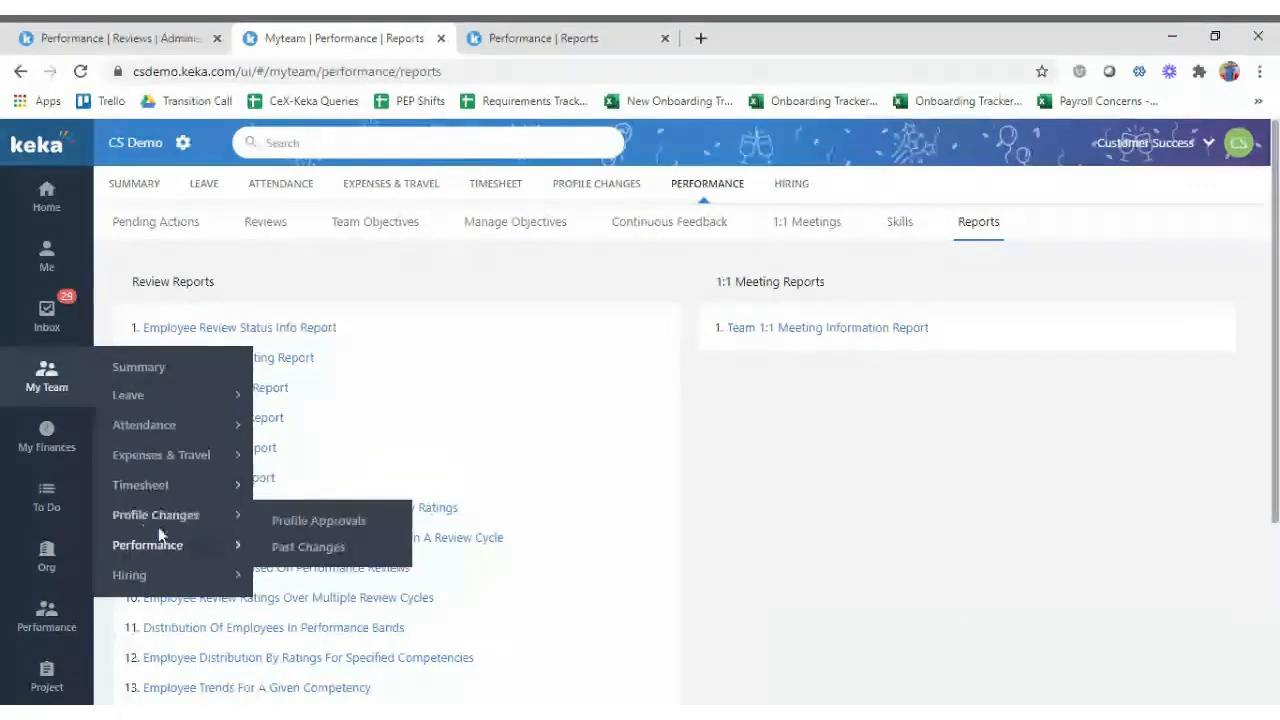
{"action": "mouse_move", "coordinate": [163, 541]}
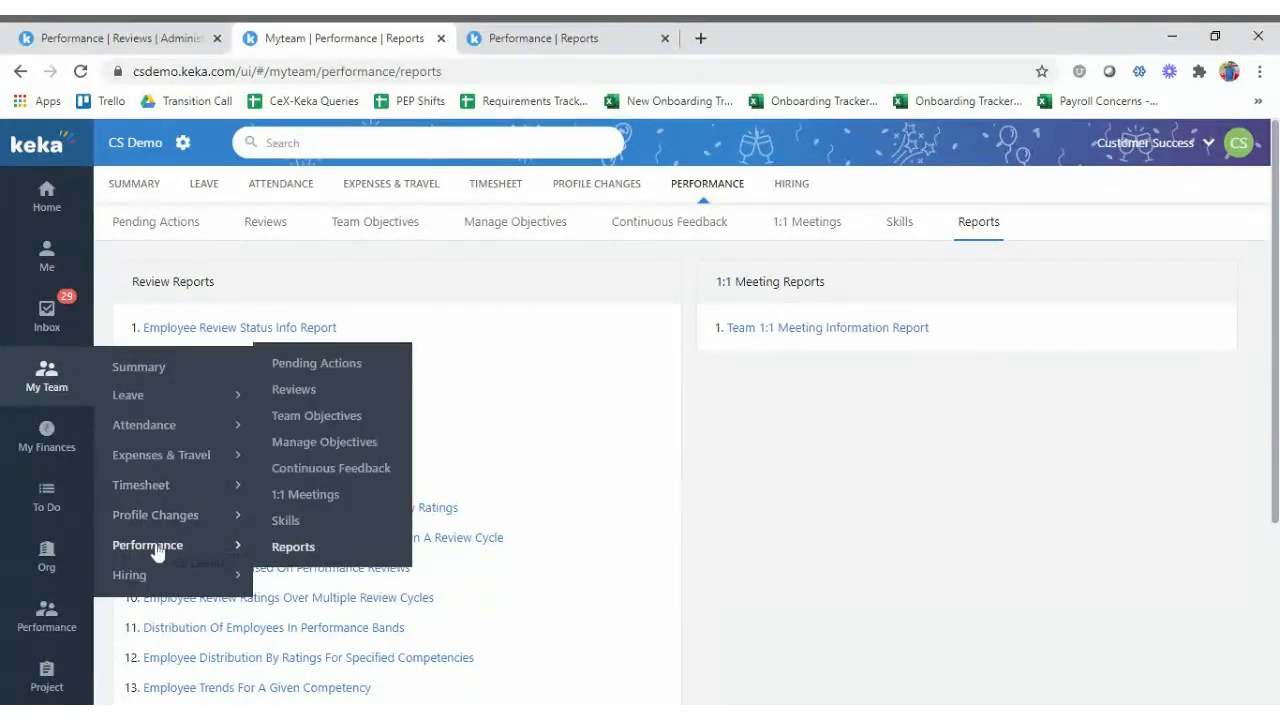
{"action": "mouse_move", "coordinate": [248, 527]}
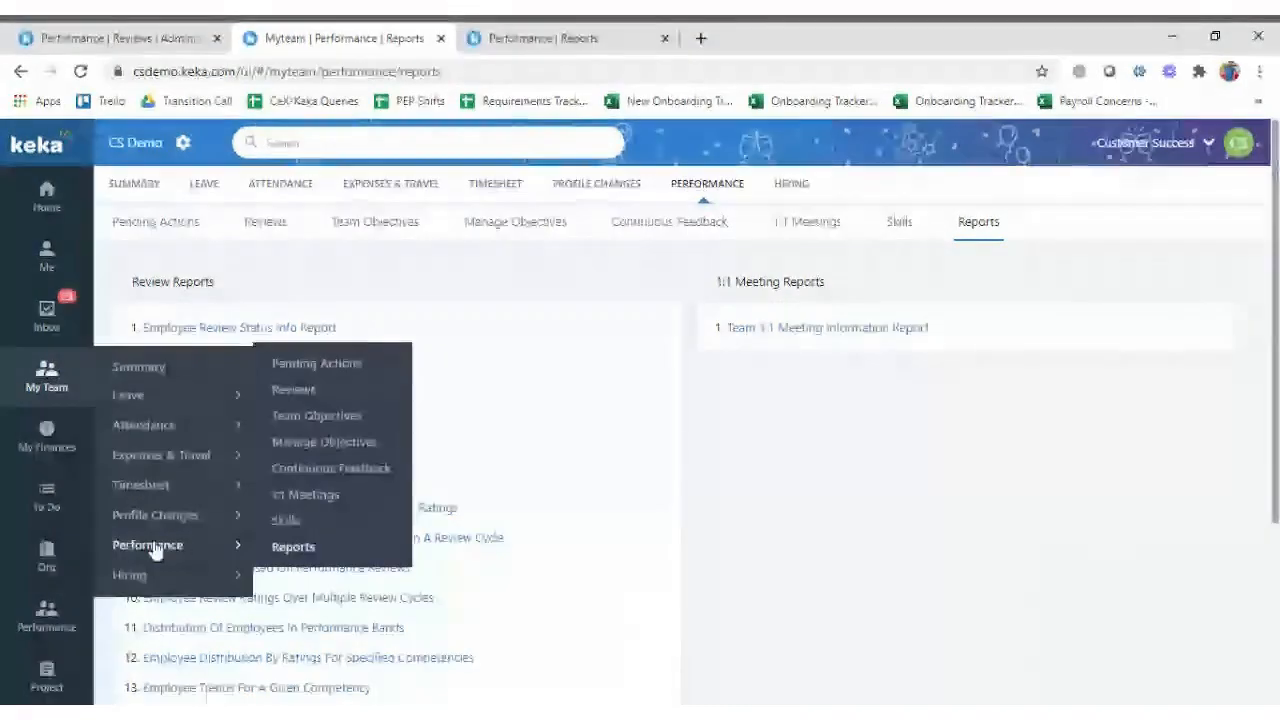
{"action": "left_click", "coordinate": [150, 545]}
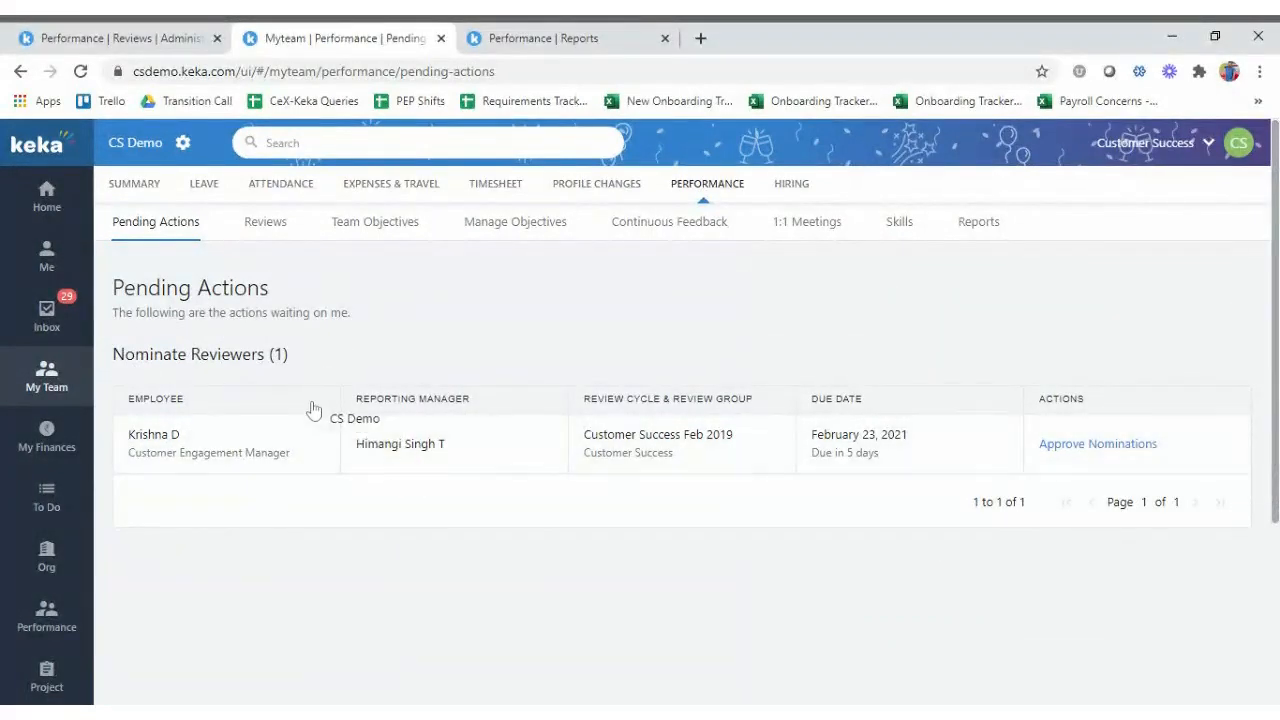
{"action": "left_click", "coordinate": [1110, 444]}
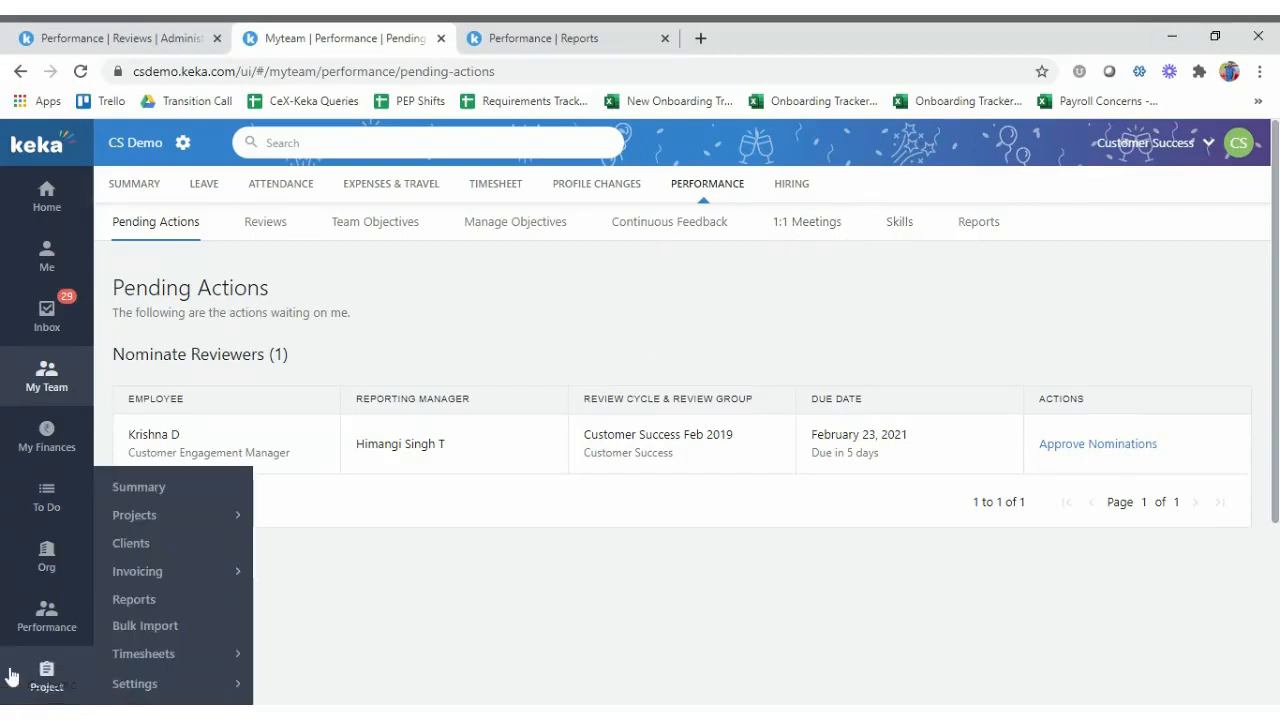
View the performance skill groups and inspect the skills assigned to the Coding group without changing them.
{"action": "scroll", "coordinate": [34, 686], "scroll_direction": "down", "scroll_amount": 3}
{"action": "mouse_move", "coordinate": [45, 445]}
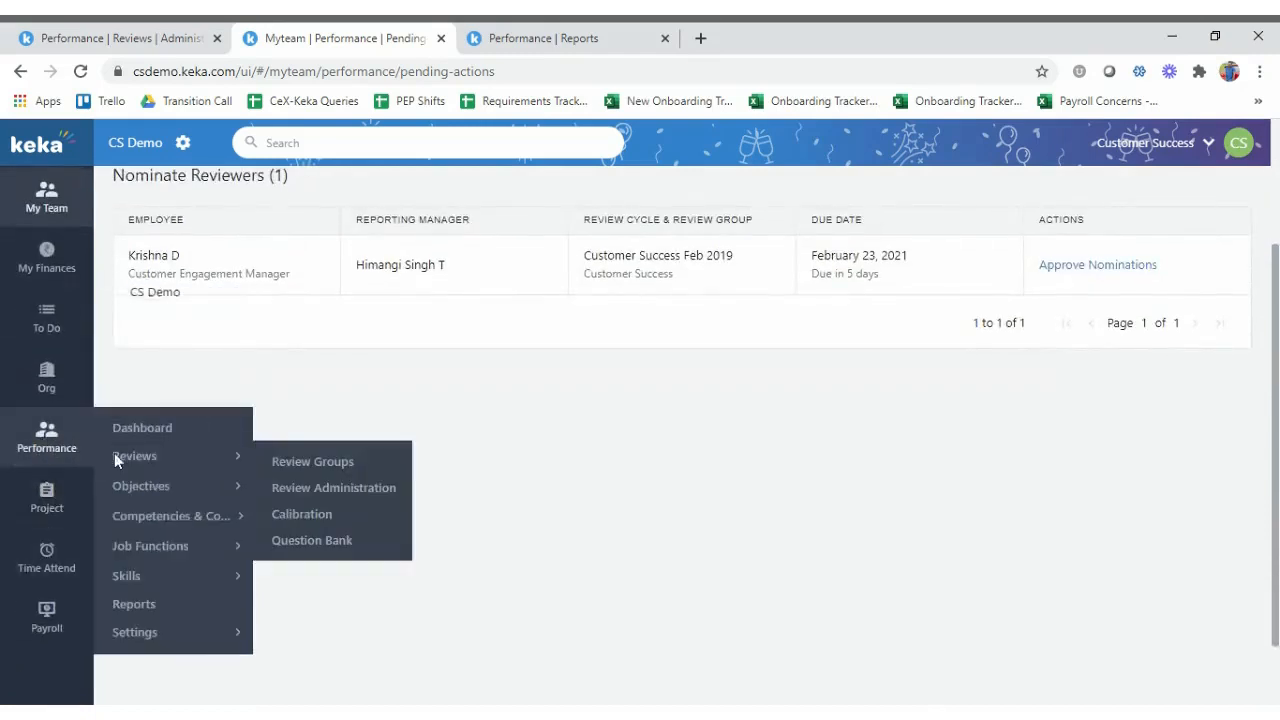
{"action": "left_click", "coordinate": [129, 585]}
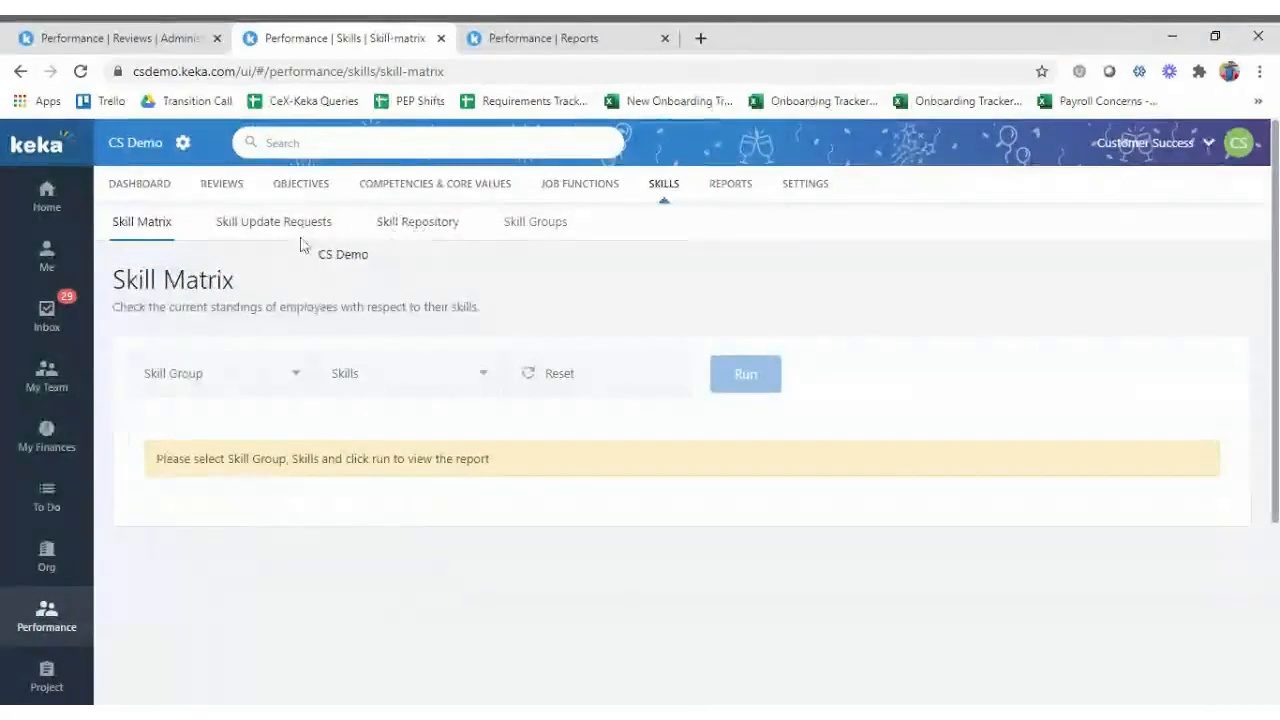
{"action": "left_click", "coordinate": [540, 228]}
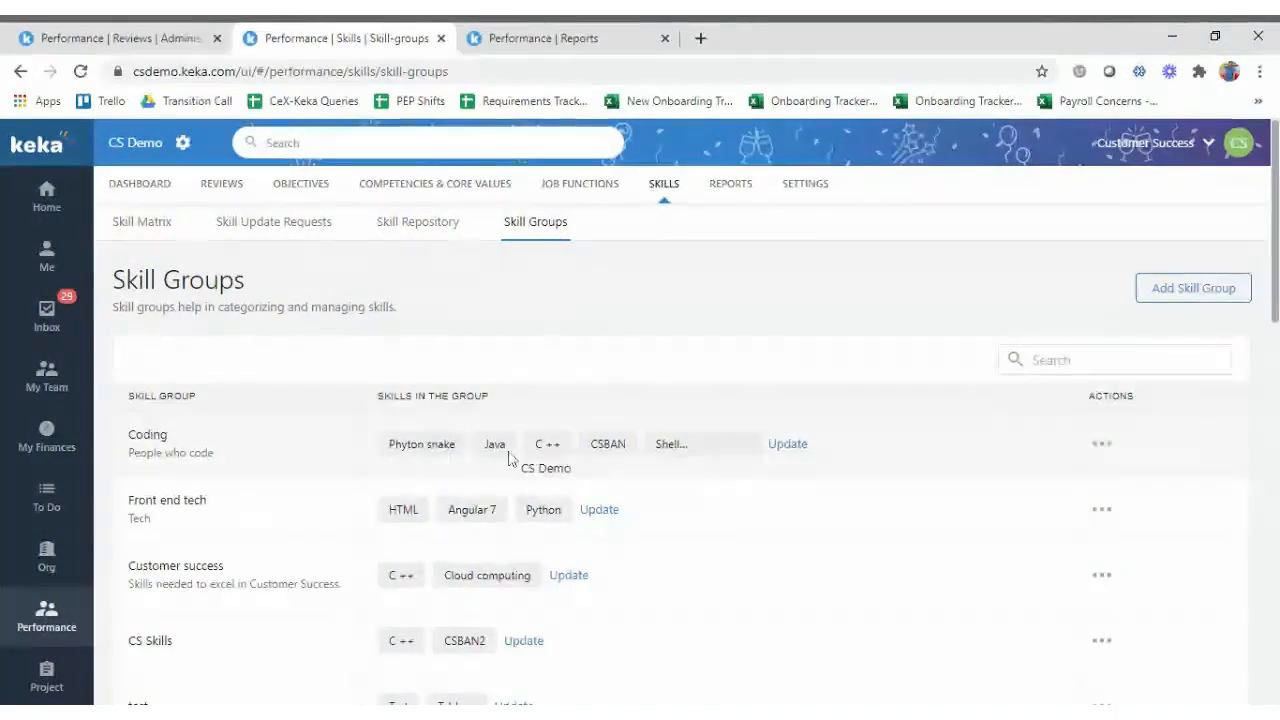
{"action": "left_click", "coordinate": [787, 447]}
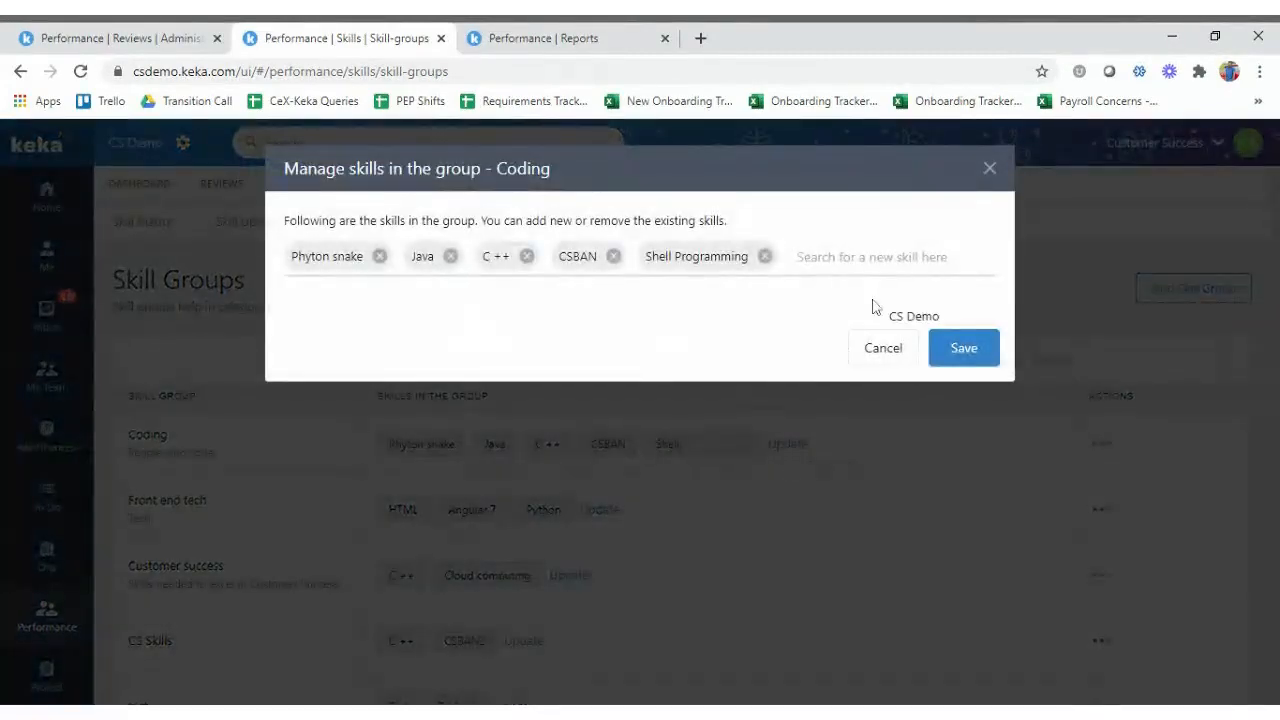
{"action": "left_click", "coordinate": [906, 258]}
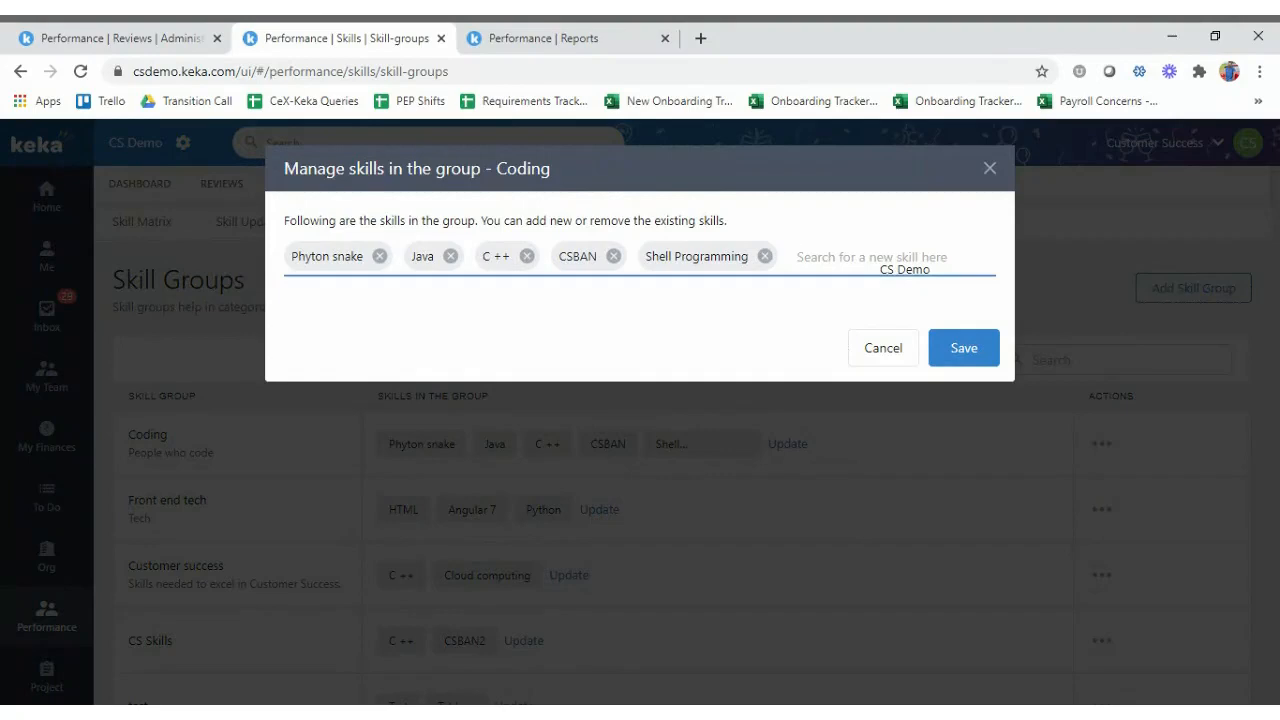
{"action": "left_click", "coordinate": [990, 168]}
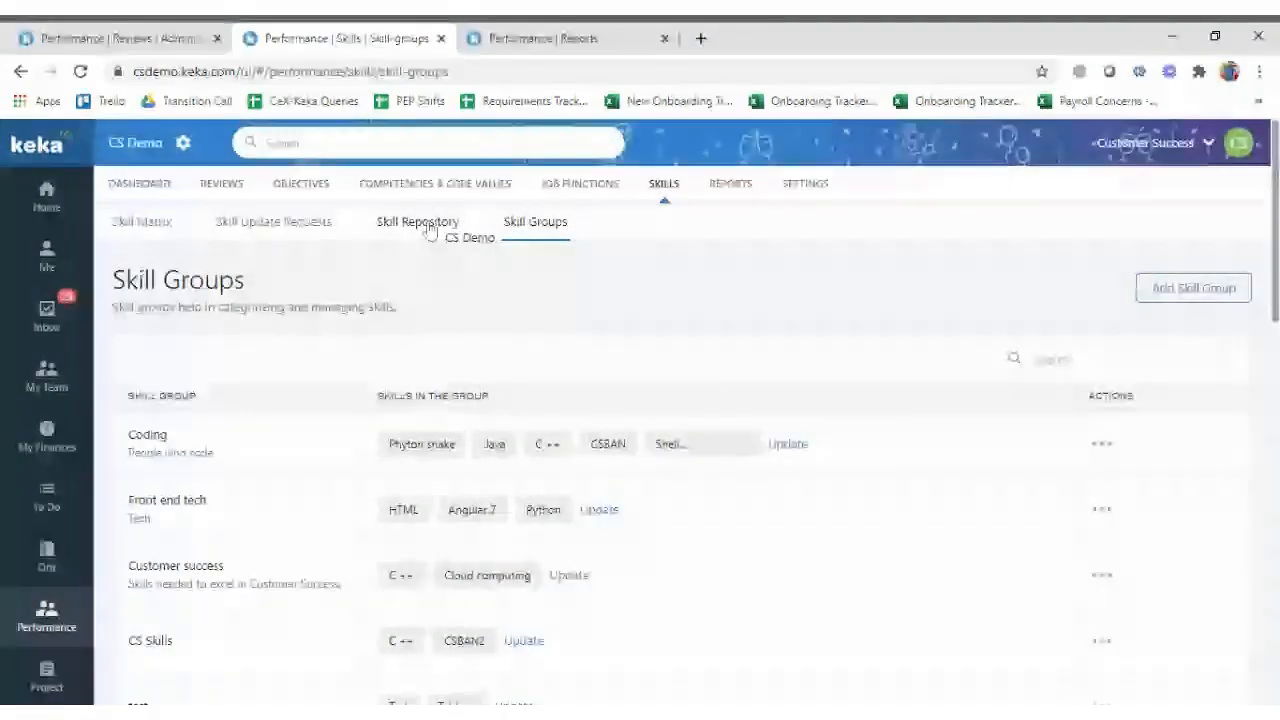
Review the skills listed in the Skill Repository and compare them with the Skill Groups.
{"action": "left_click", "coordinate": [430, 228]}
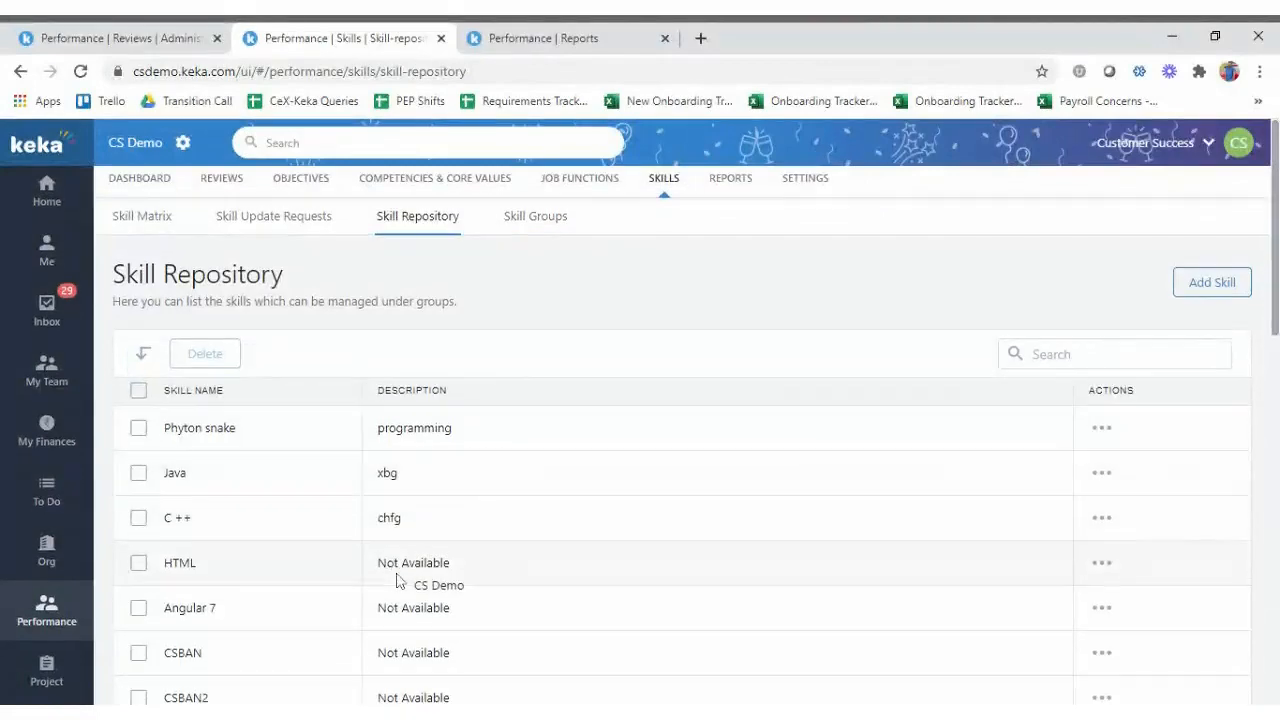
{"action": "scroll", "coordinate": [440, 583], "scroll_direction": "down", "scroll_amount": 10}
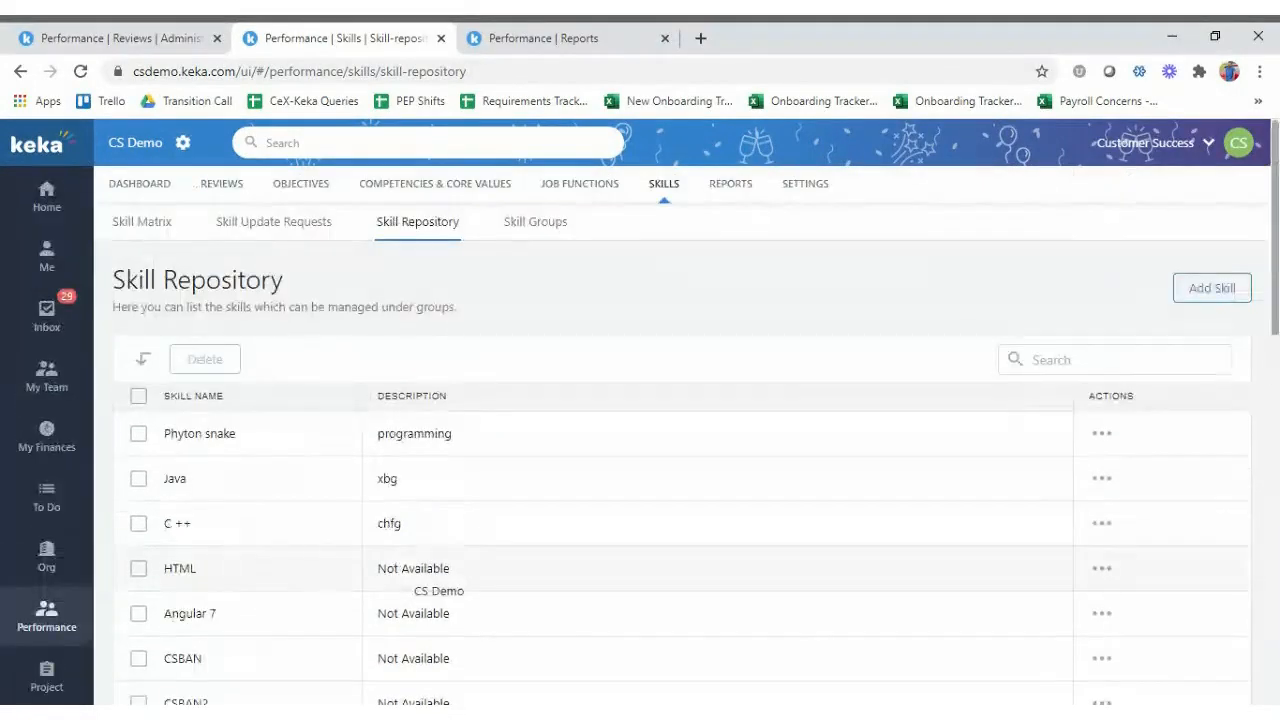
{"action": "left_click", "coordinate": [539, 229]}
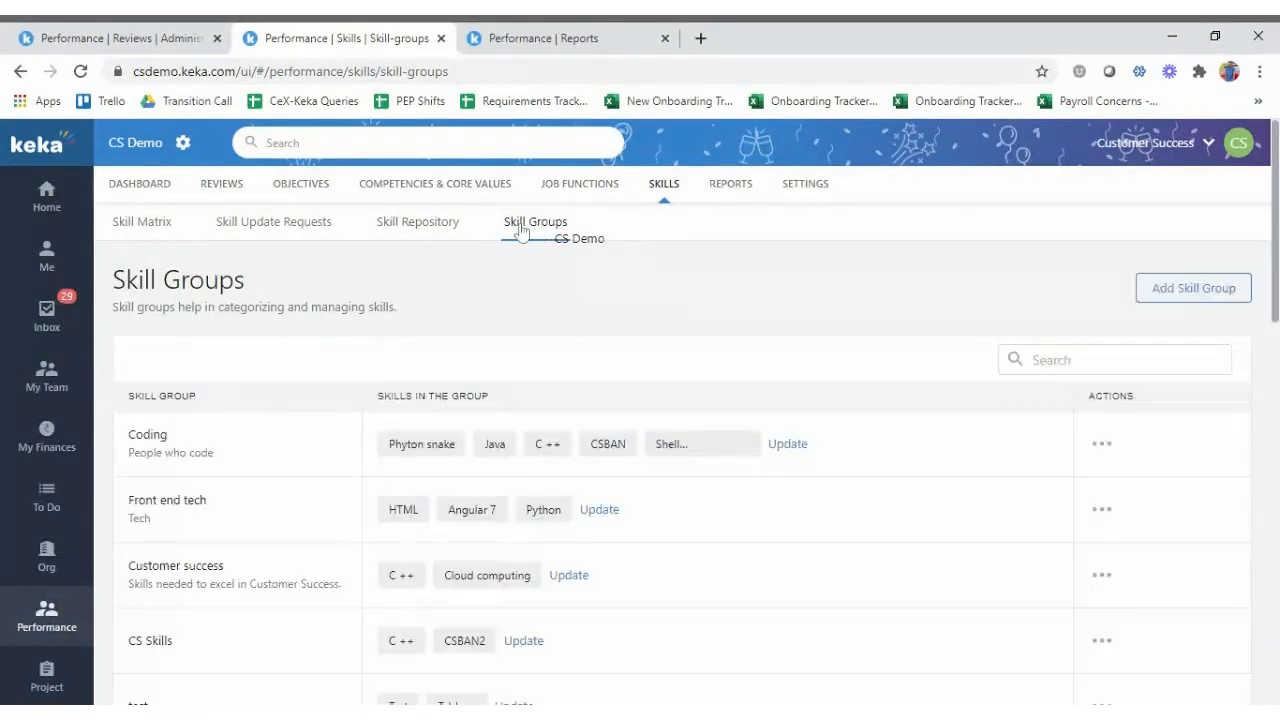
{"action": "left_click", "coordinate": [418, 234]}
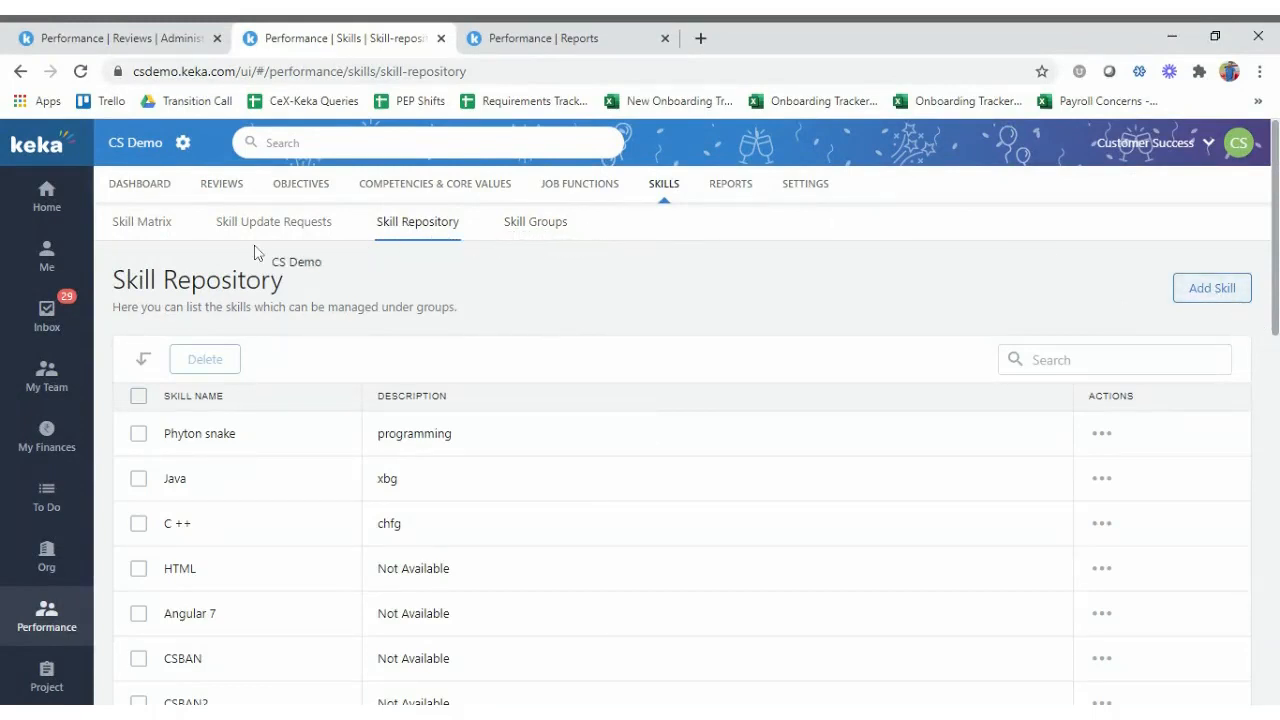
Run the Skill Matrix for the Coding skill group with all of its skills and review the employee ratings.
{"action": "left_click", "coordinate": [169, 228]}
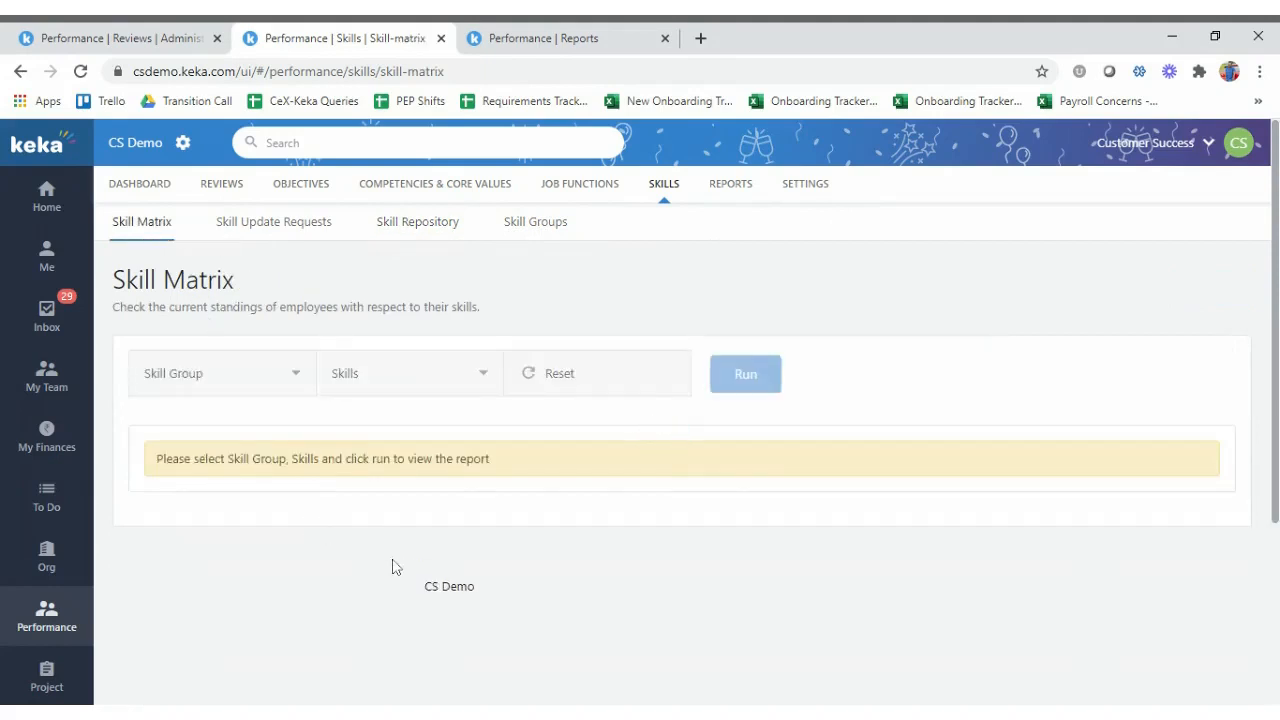
{"action": "left_click", "coordinate": [200, 374]}
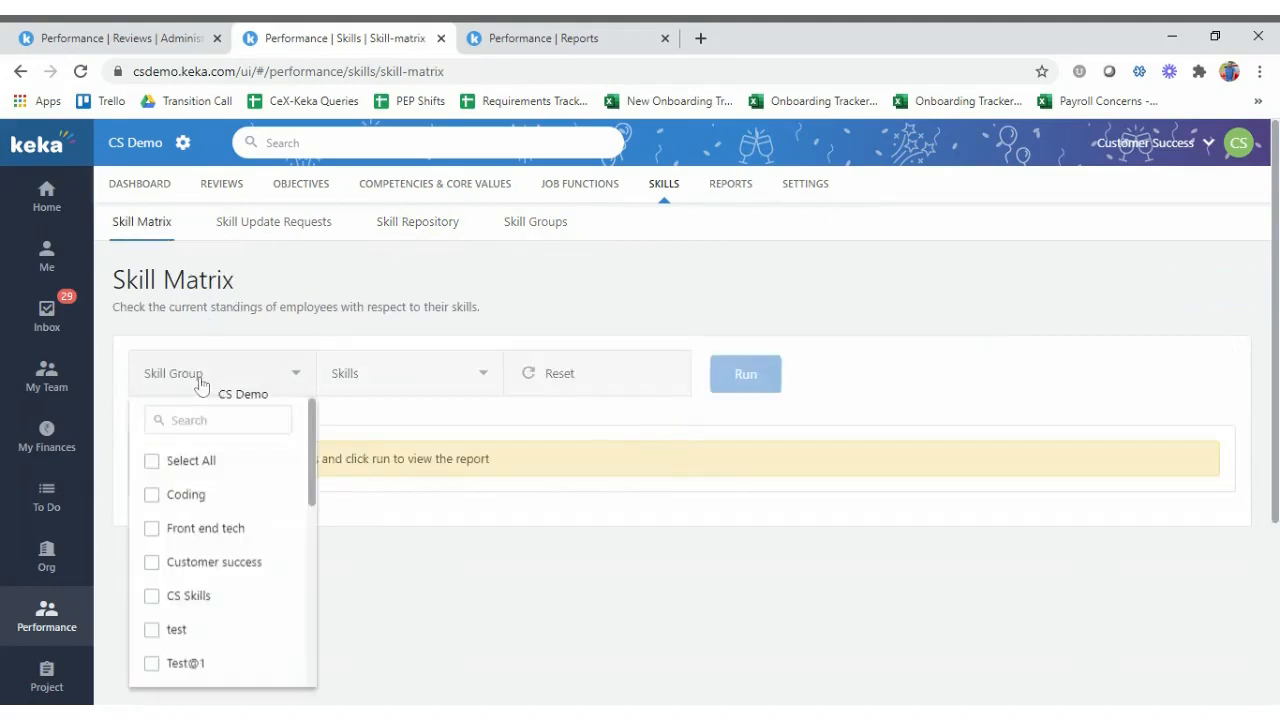
{"action": "left_click", "coordinate": [181, 494]}
{"action": "left_click", "coordinate": [400, 377]}
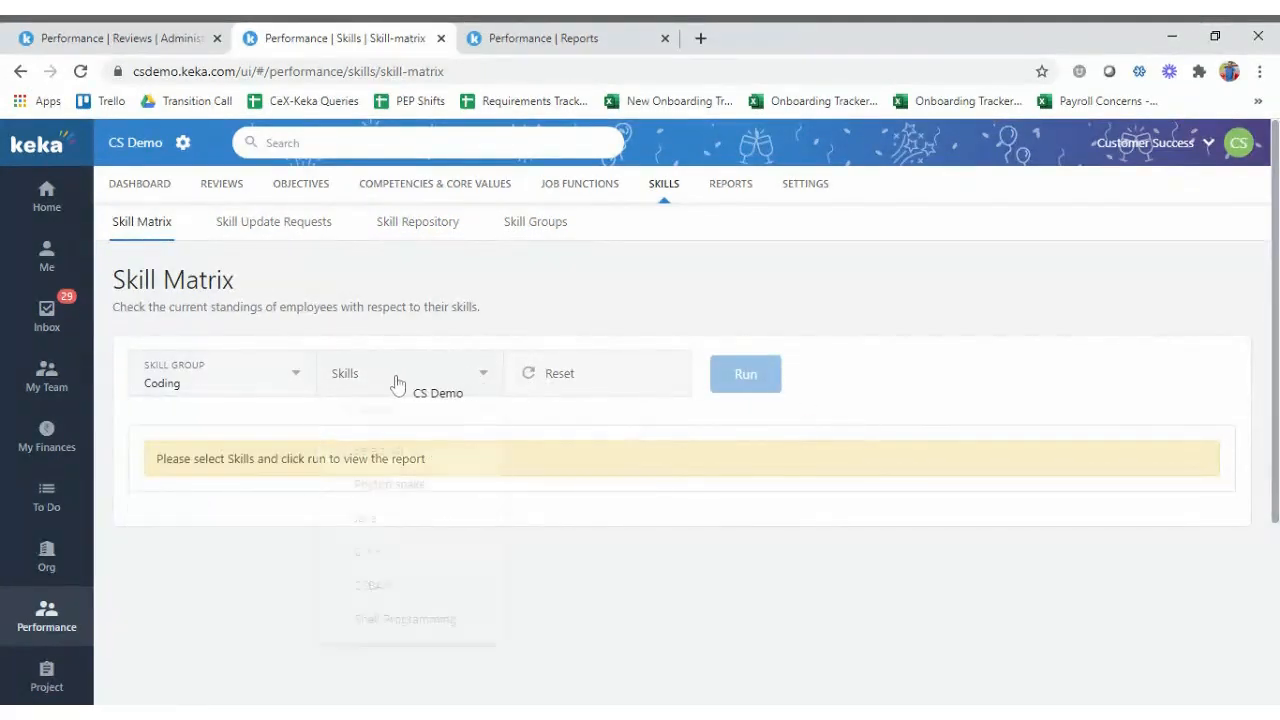
{"action": "left_click", "coordinate": [373, 470]}
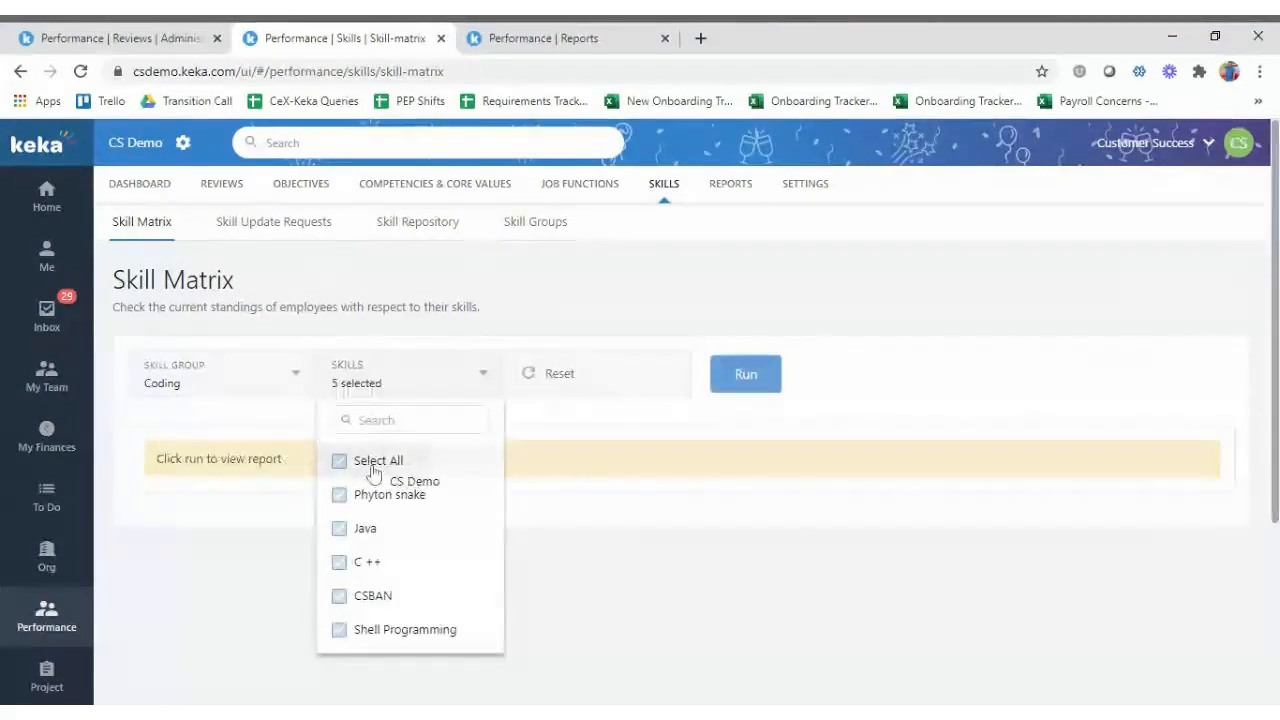
{"action": "left_click", "coordinate": [748, 374]}
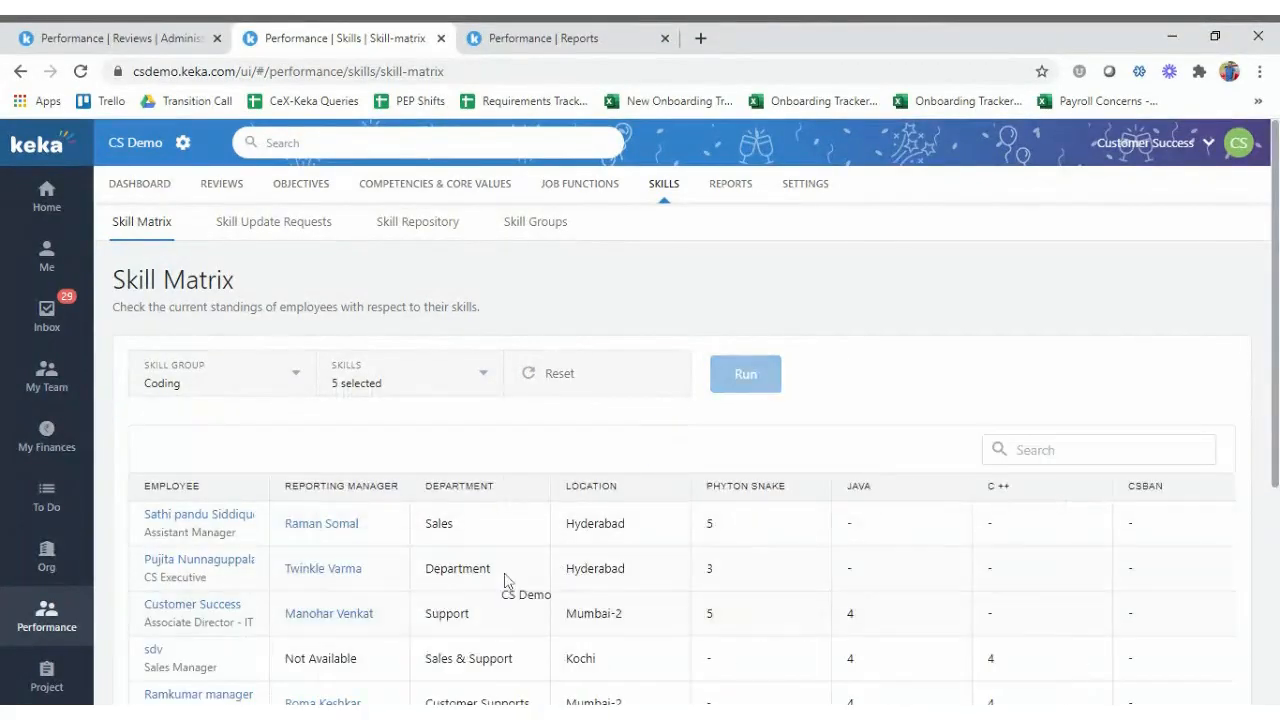
{"action": "scroll", "coordinate": [531, 570], "scroll_direction": "down", "scroll_amount": 1}
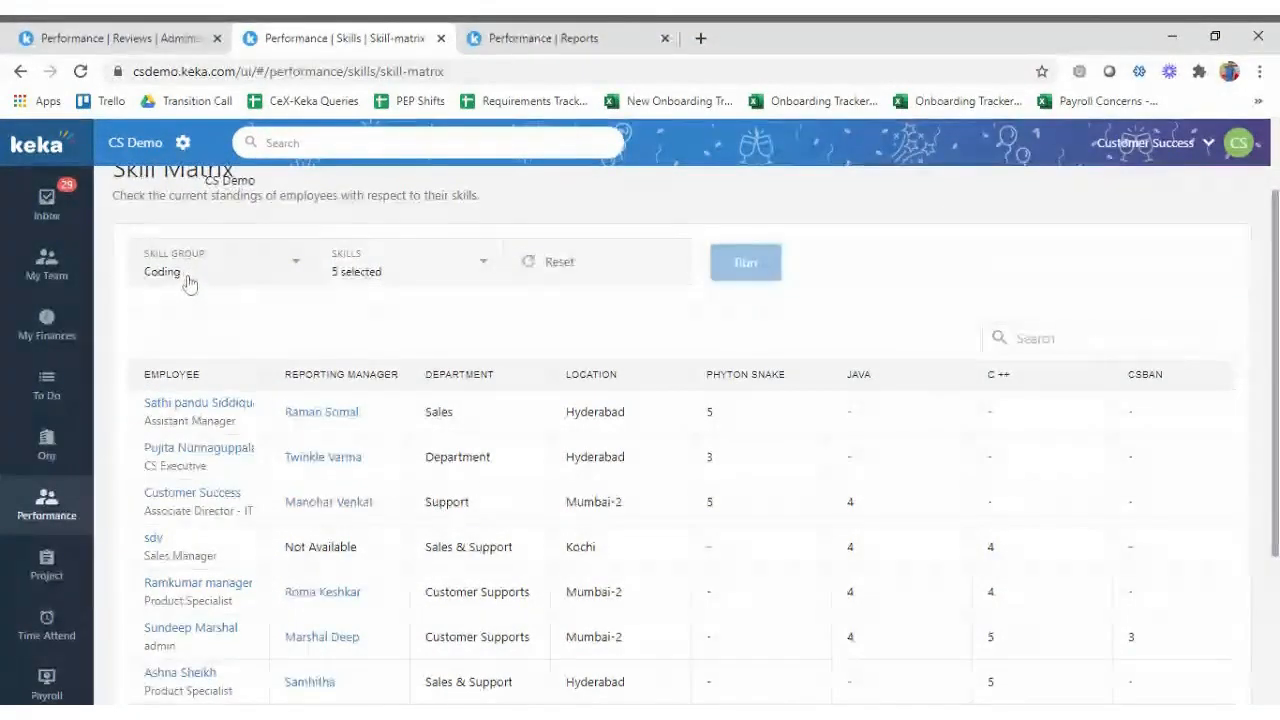
Limit the Coding group's Skill Matrix to the Phyton snake skill and run it.
{"action": "left_click", "coordinate": [363, 272]}
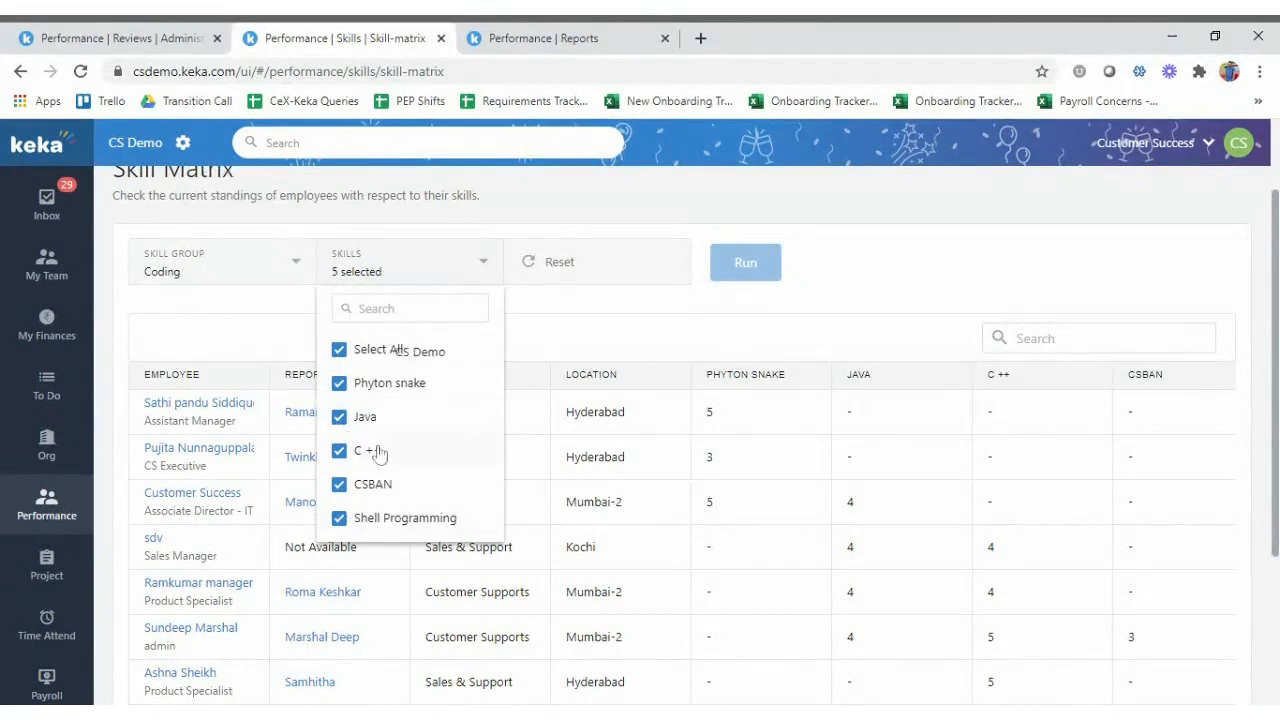
{"action": "left_click", "coordinate": [368, 358]}
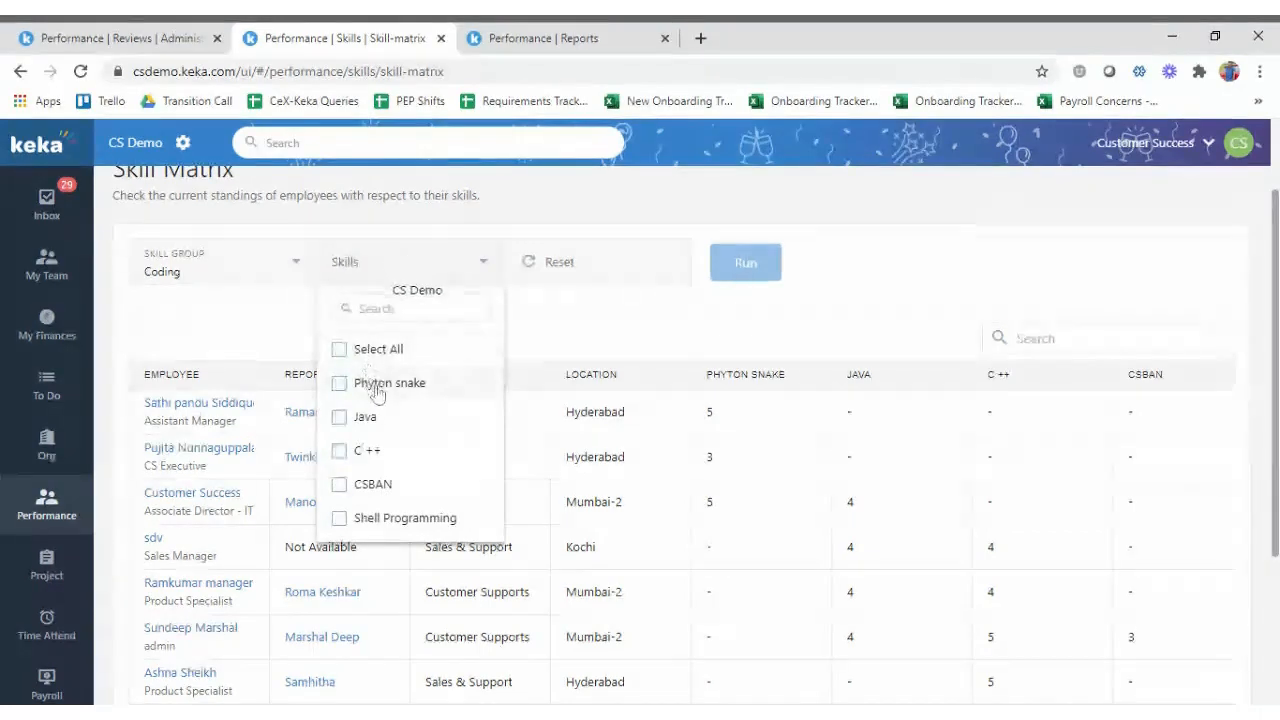
{"action": "left_click", "coordinate": [378, 394]}
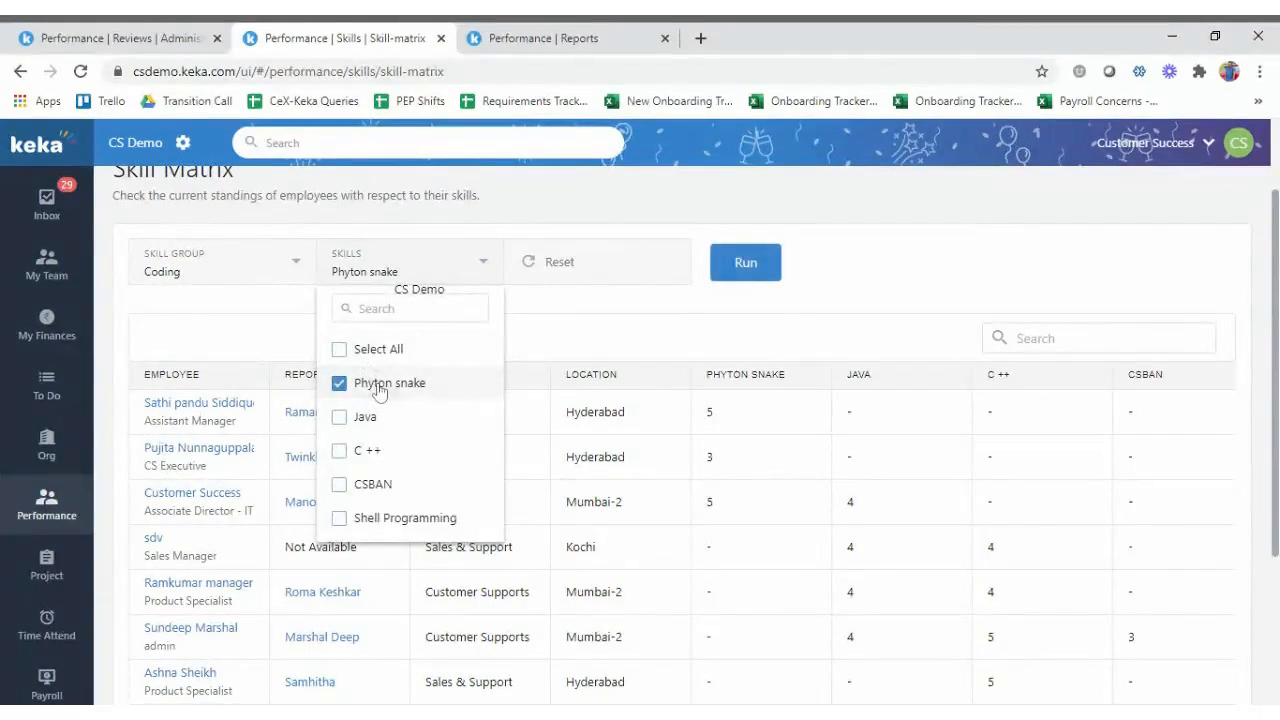
{"action": "left_click", "coordinate": [746, 272]}
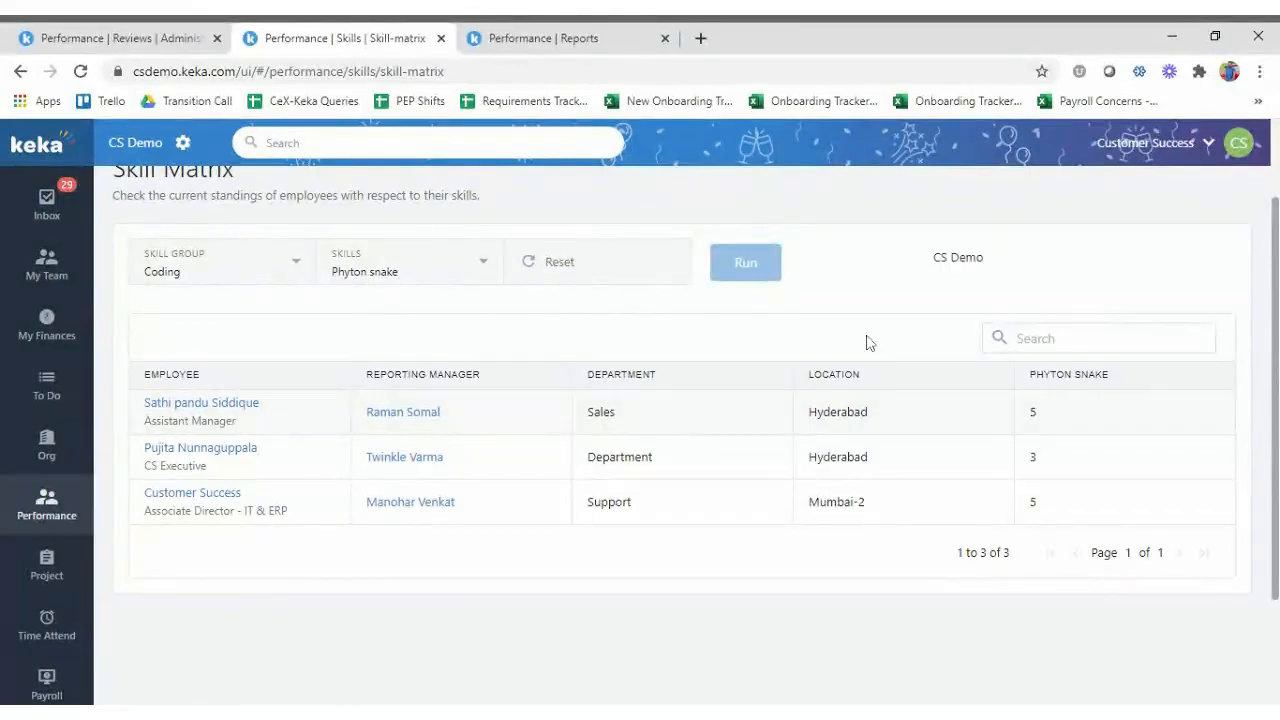
Replace the Phyton snake skill with Java in the Skill Matrix filter and run the report.
{"action": "left_click", "coordinate": [371, 280]}
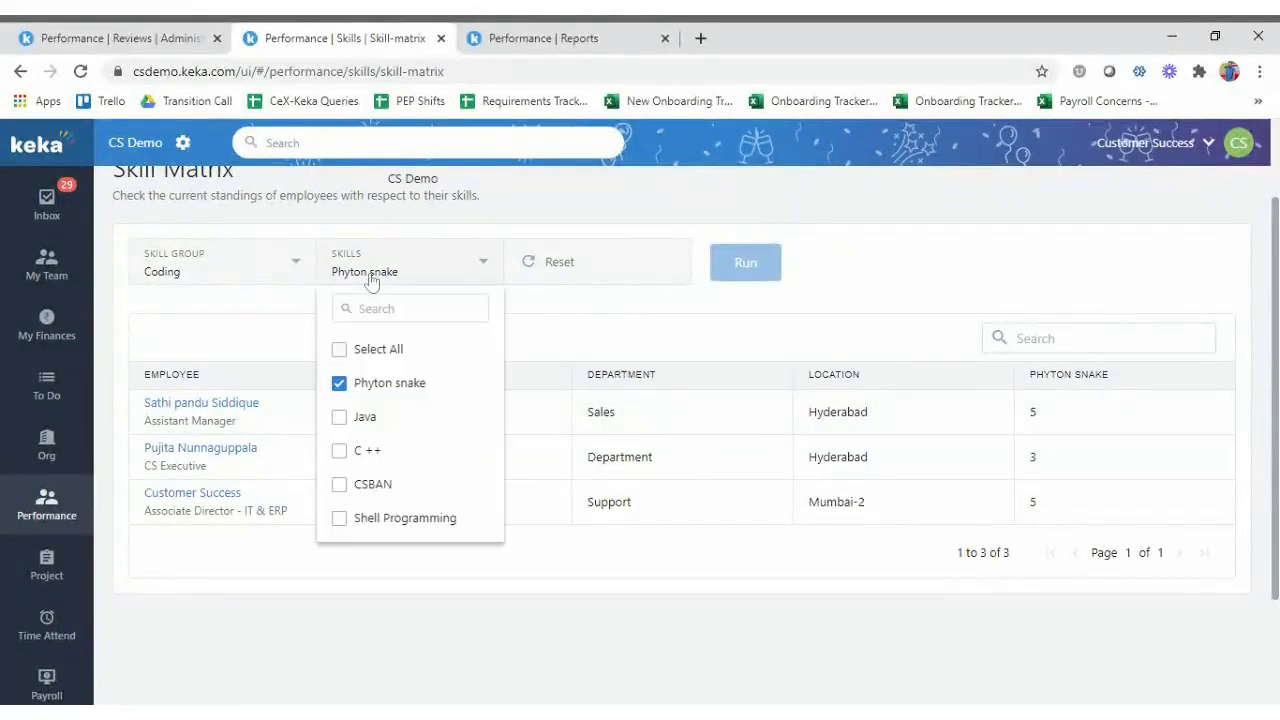
{"action": "left_click", "coordinate": [370, 386]}
{"action": "left_click", "coordinate": [364, 418]}
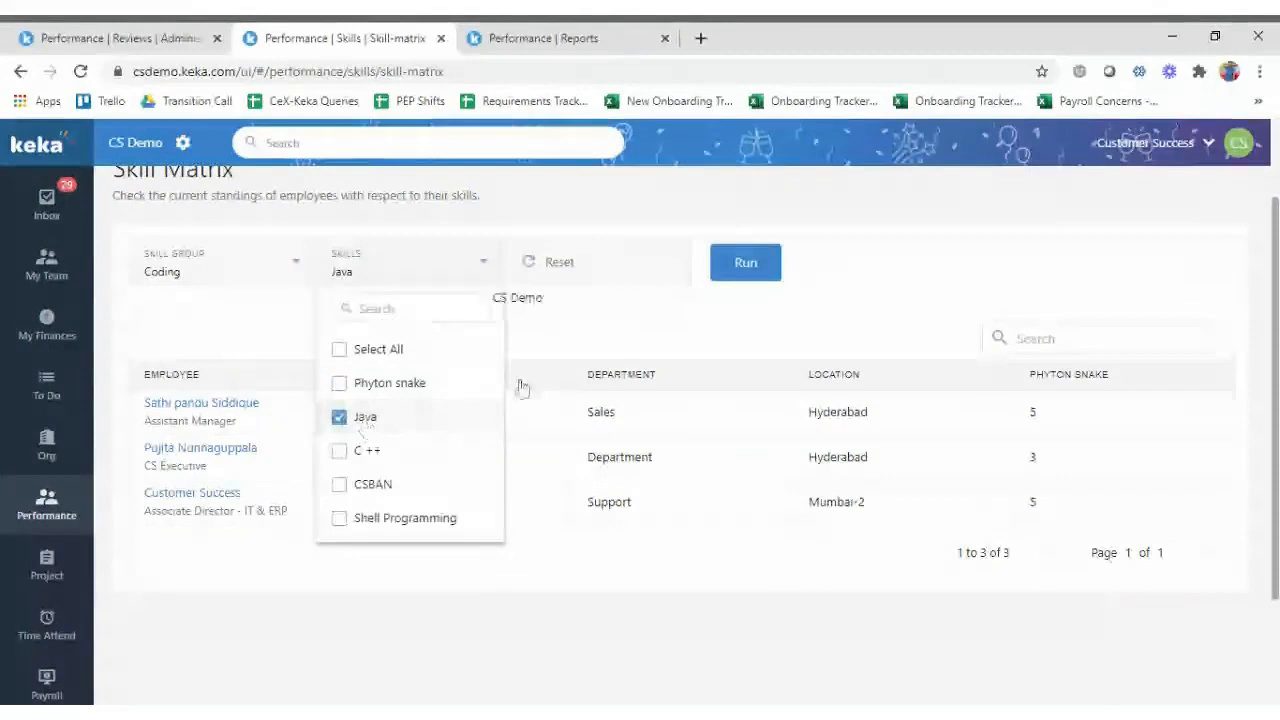
{"action": "left_click", "coordinate": [750, 272]}
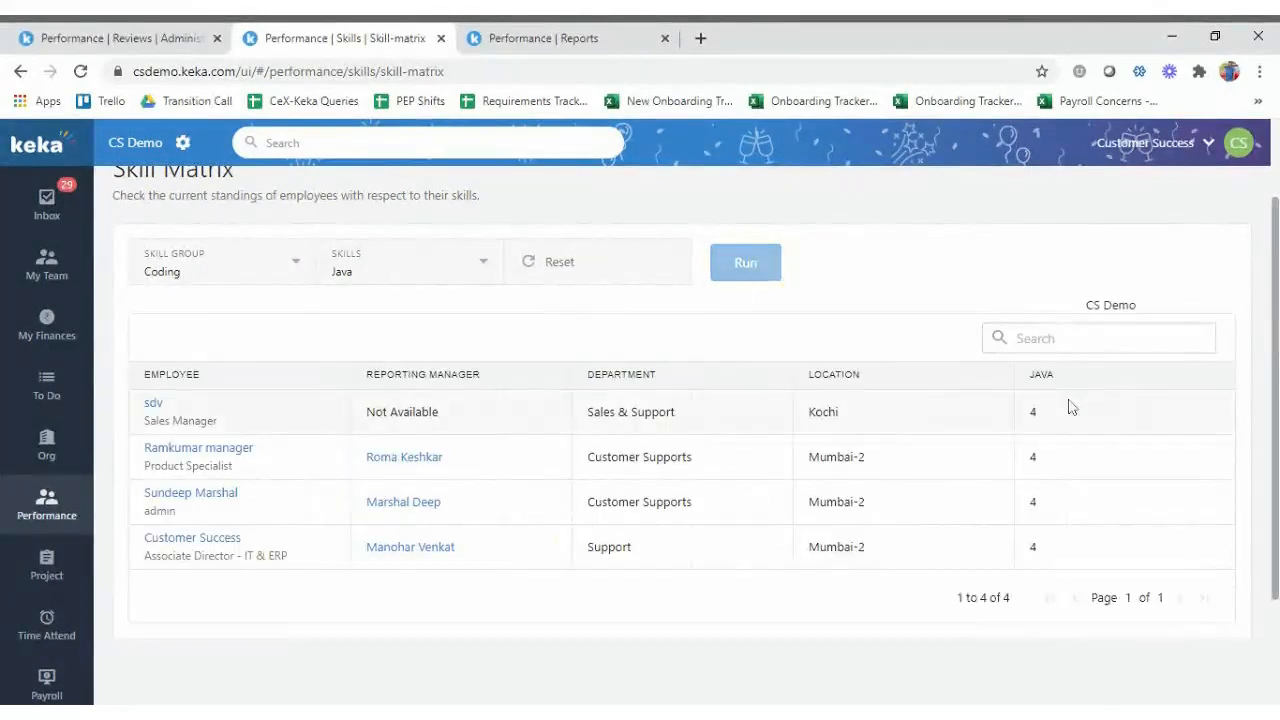
Run the Skill Matrix for the C ++ skill instead of Java and look through the employee ratings.
{"action": "left_click", "coordinate": [346, 272]}
{"action": "left_click", "coordinate": [358, 423]}
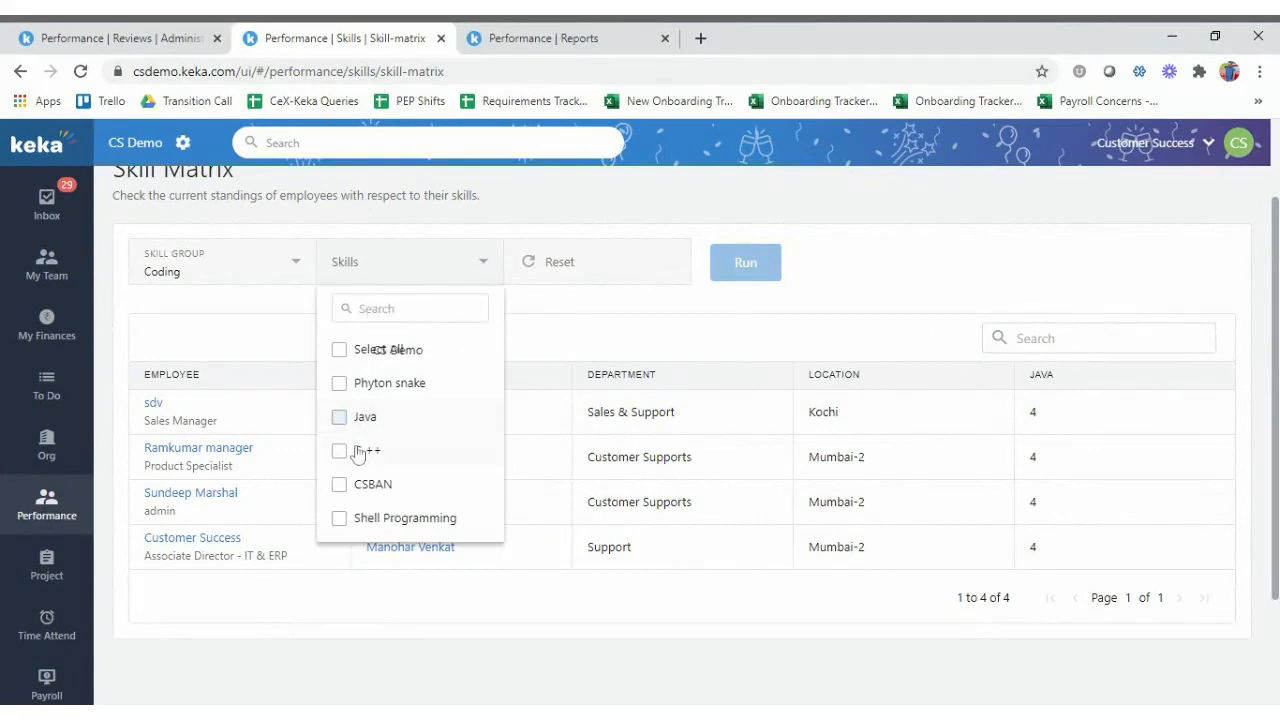
{"action": "left_click", "coordinate": [440, 450]}
{"action": "left_click", "coordinate": [748, 288]}
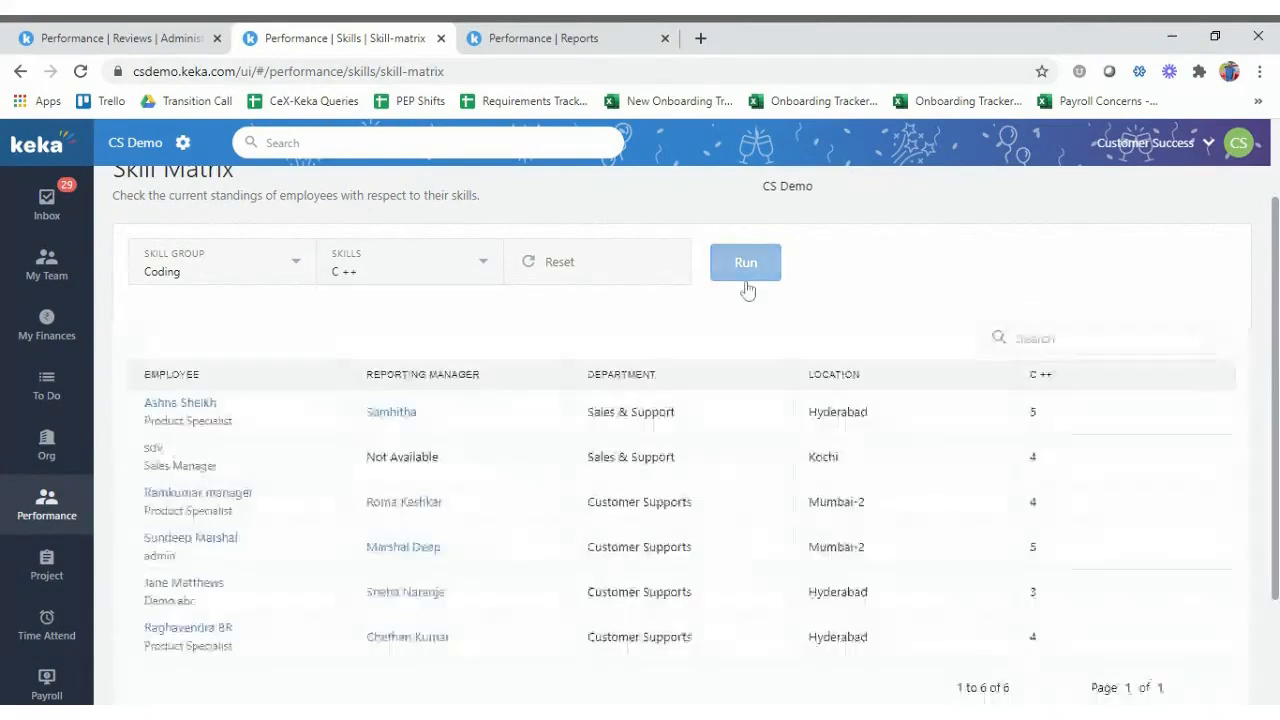
{"action": "scroll", "coordinate": [573, 523], "scroll_direction": "down", "scroll_amount": 2}
{"action": "scroll", "coordinate": [573, 523], "scroll_direction": "up", "scroll_amount": 3}
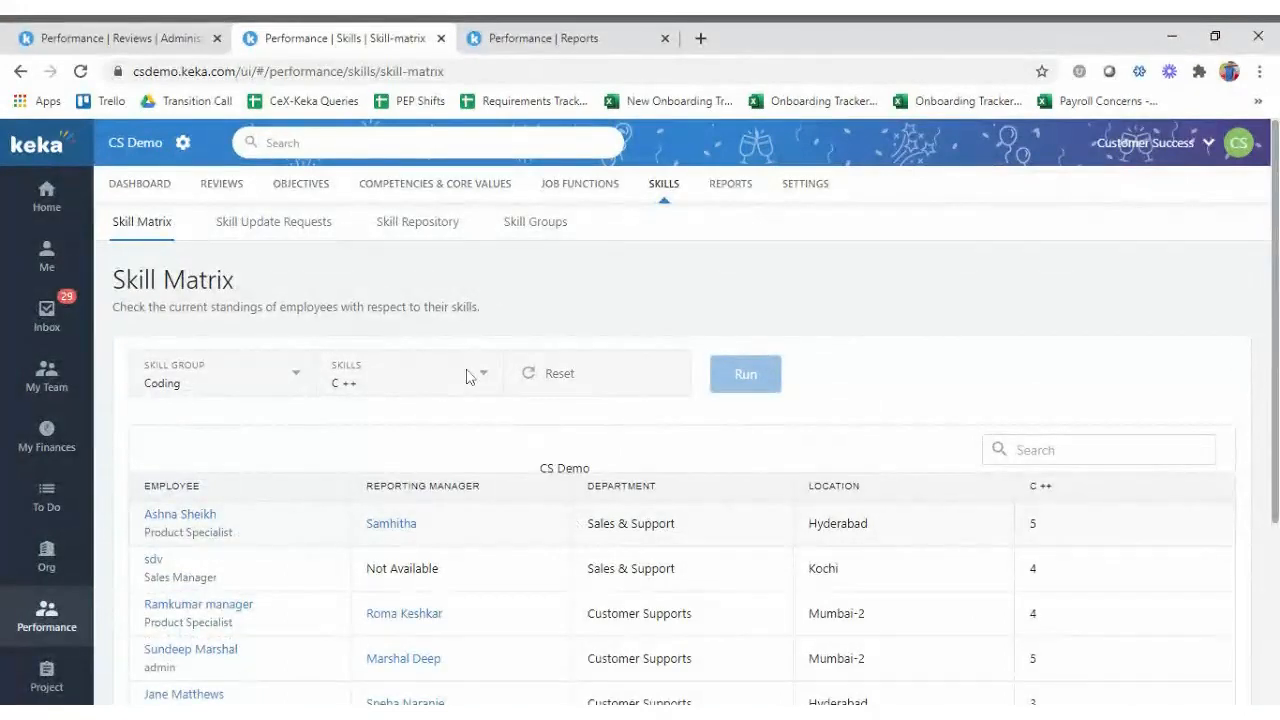
Find an employee by name and review the reviews, objectives, competencies and core values in their Talent profile.
{"action": "type", "text": "bhar"}
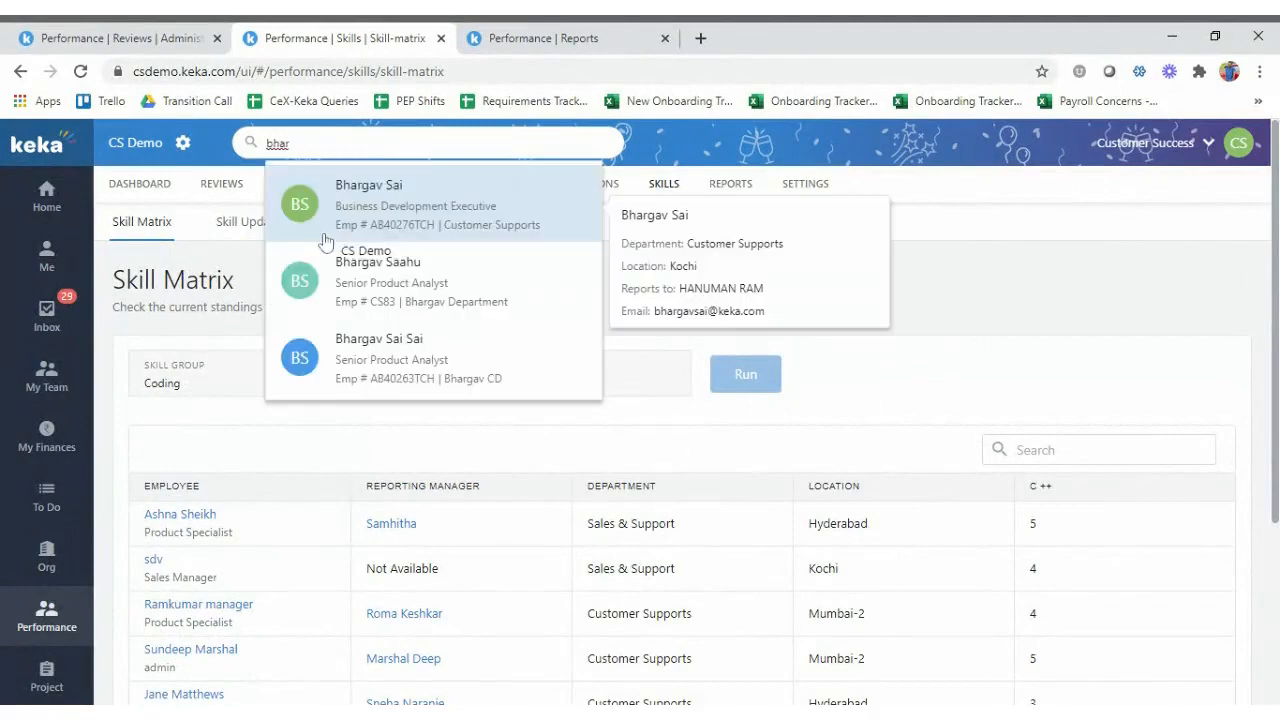
{"action": "left_click", "coordinate": [385, 194]}
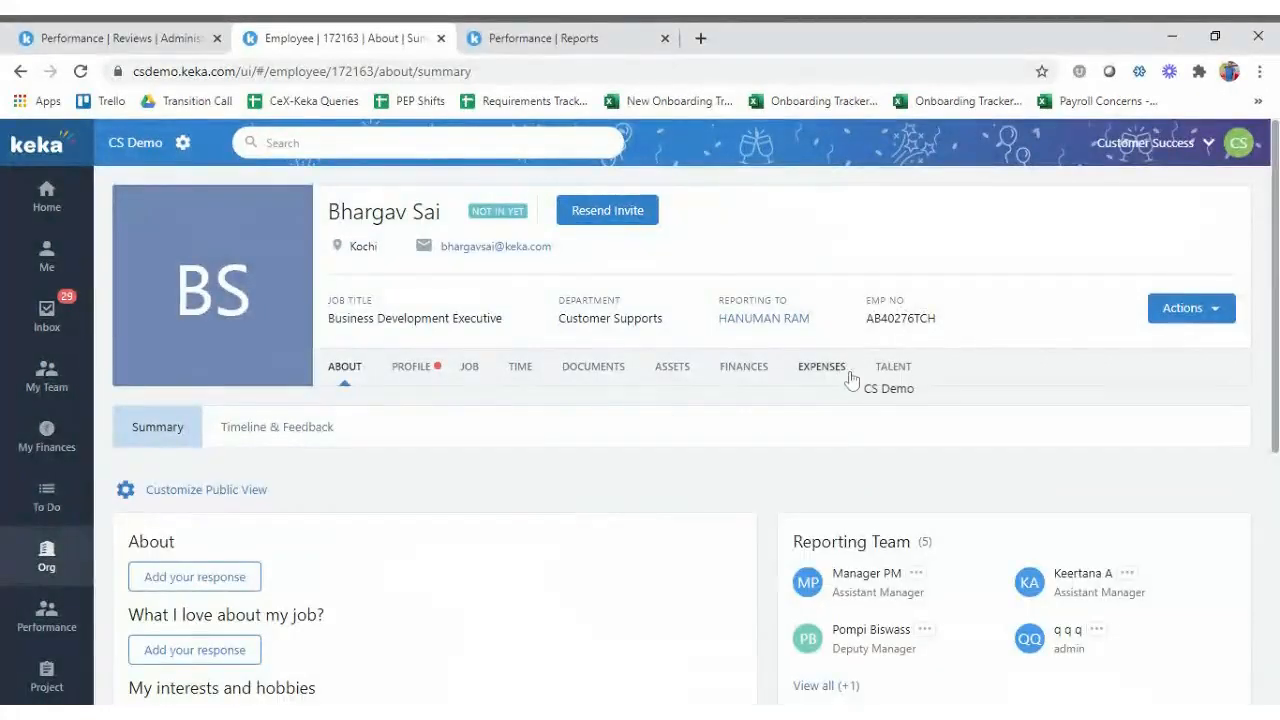
{"action": "left_click", "coordinate": [893, 368]}
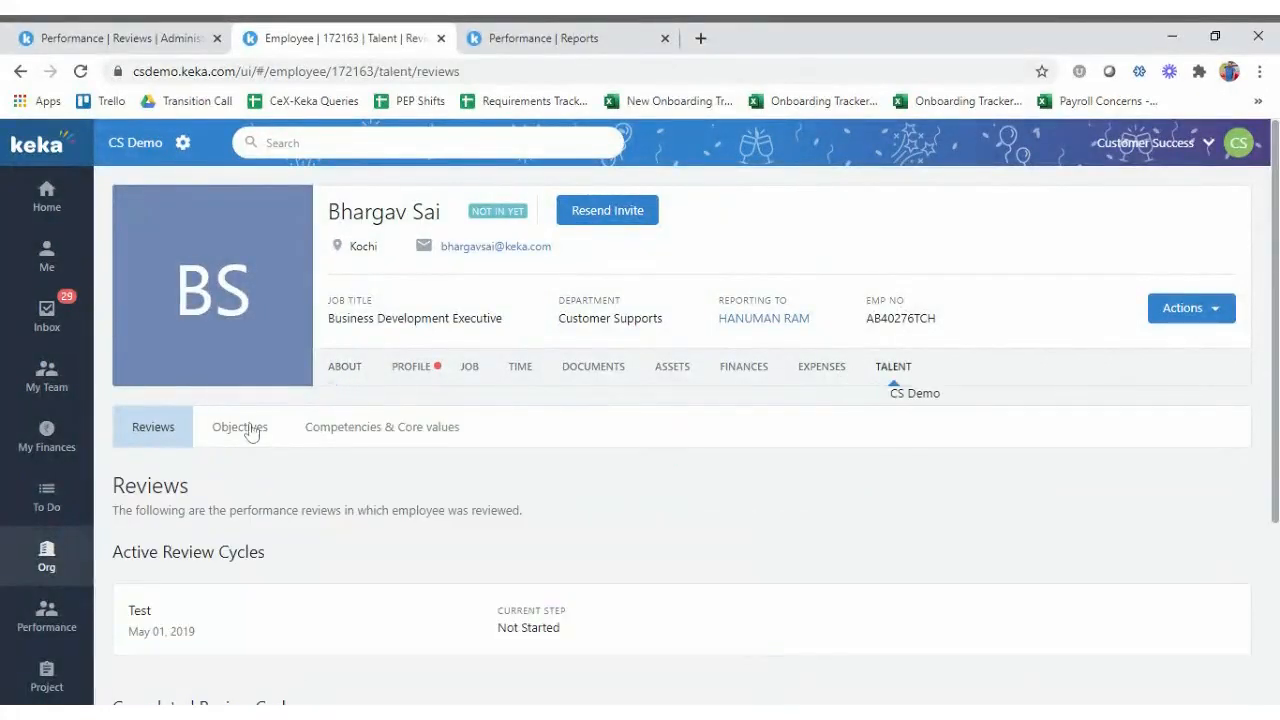
{"action": "left_click", "coordinate": [250, 430]}
{"action": "left_click", "coordinate": [369, 430]}
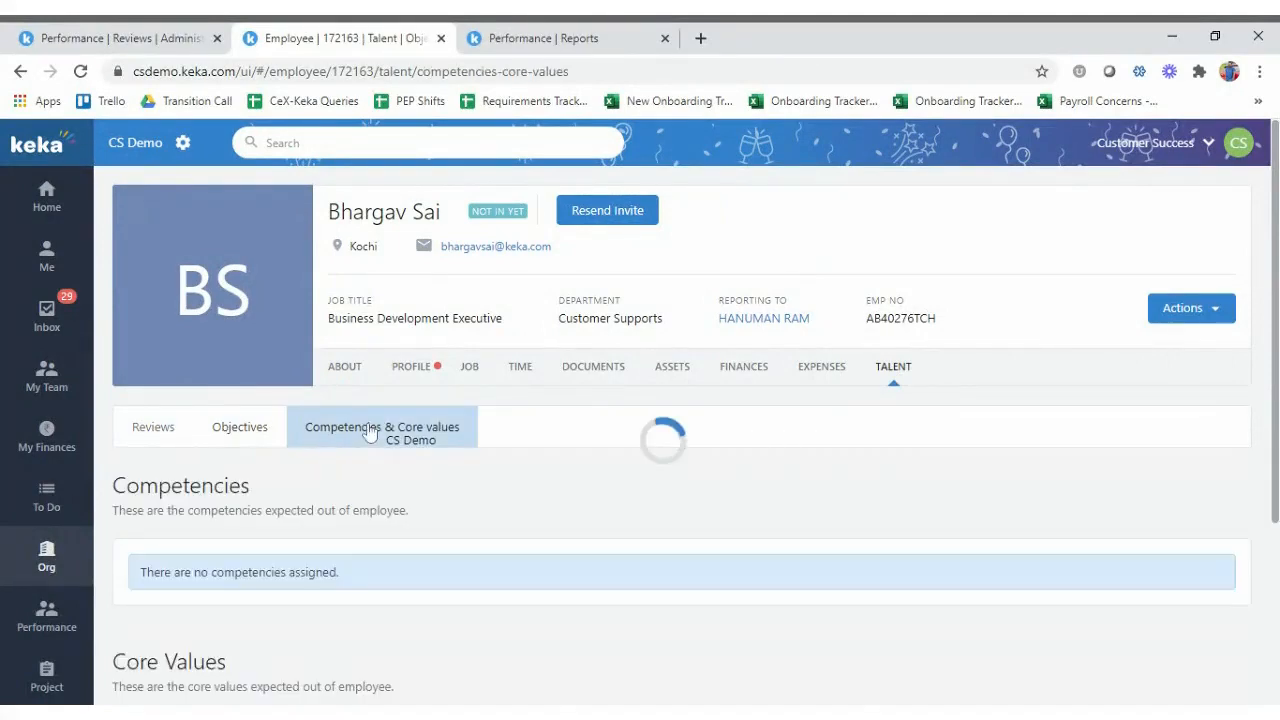
{"action": "scroll", "coordinate": [350, 520], "scroll_direction": "down", "scroll_amount": 5}
{"action": "scroll", "coordinate": [360, 545], "scroll_direction": "up", "scroll_amount": 5}
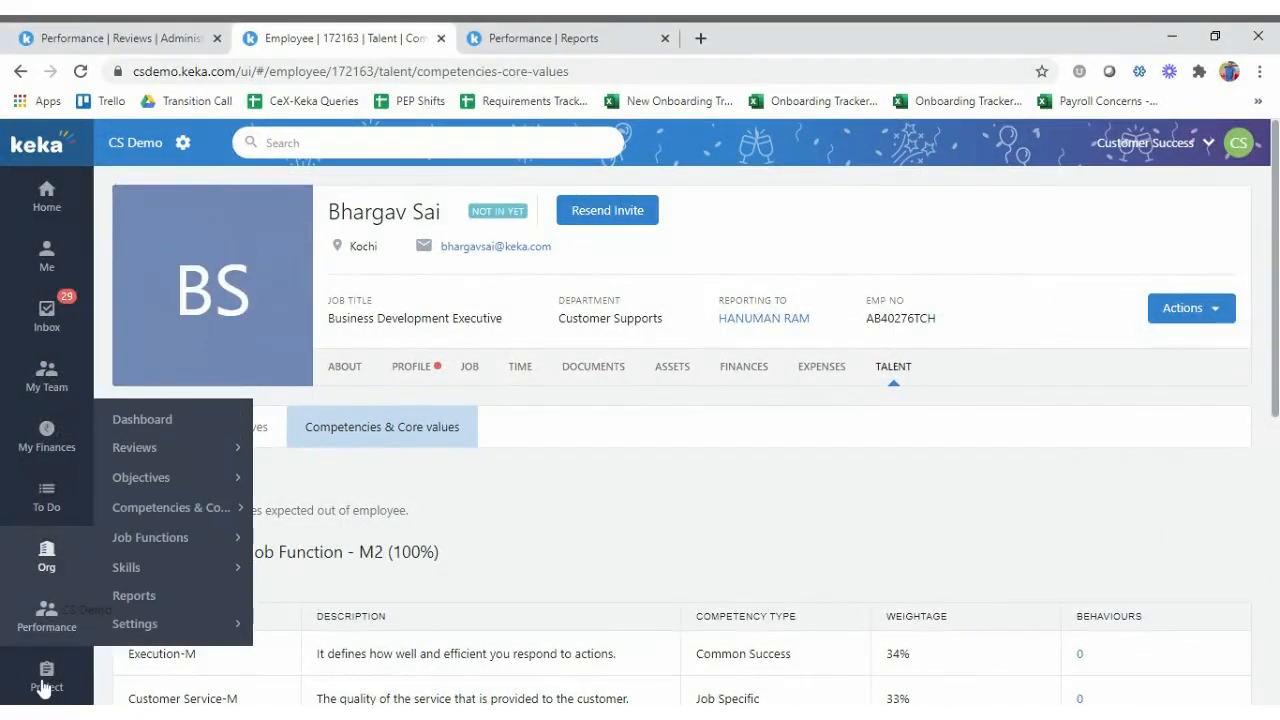
Open the Employee Performance Information Report from the performance reports and look through its employee records.
{"action": "left_click", "coordinate": [46, 615]}
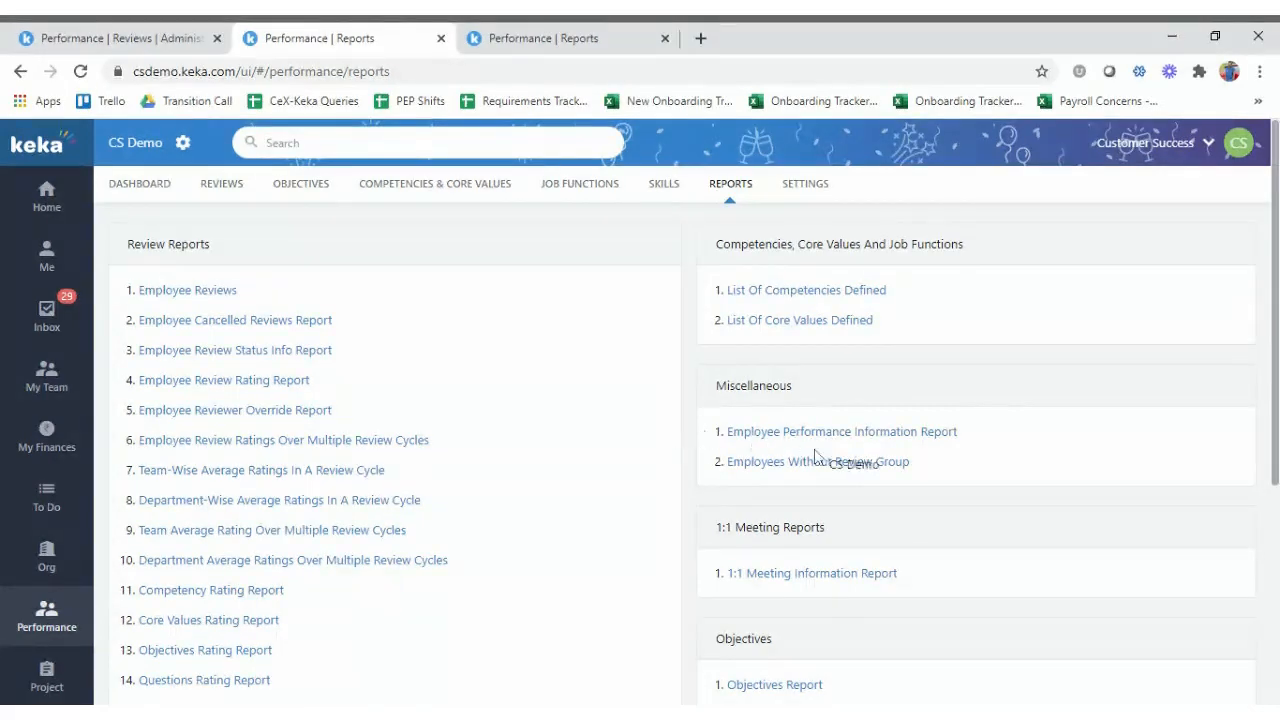
{"action": "left_click", "coordinate": [845, 432]}
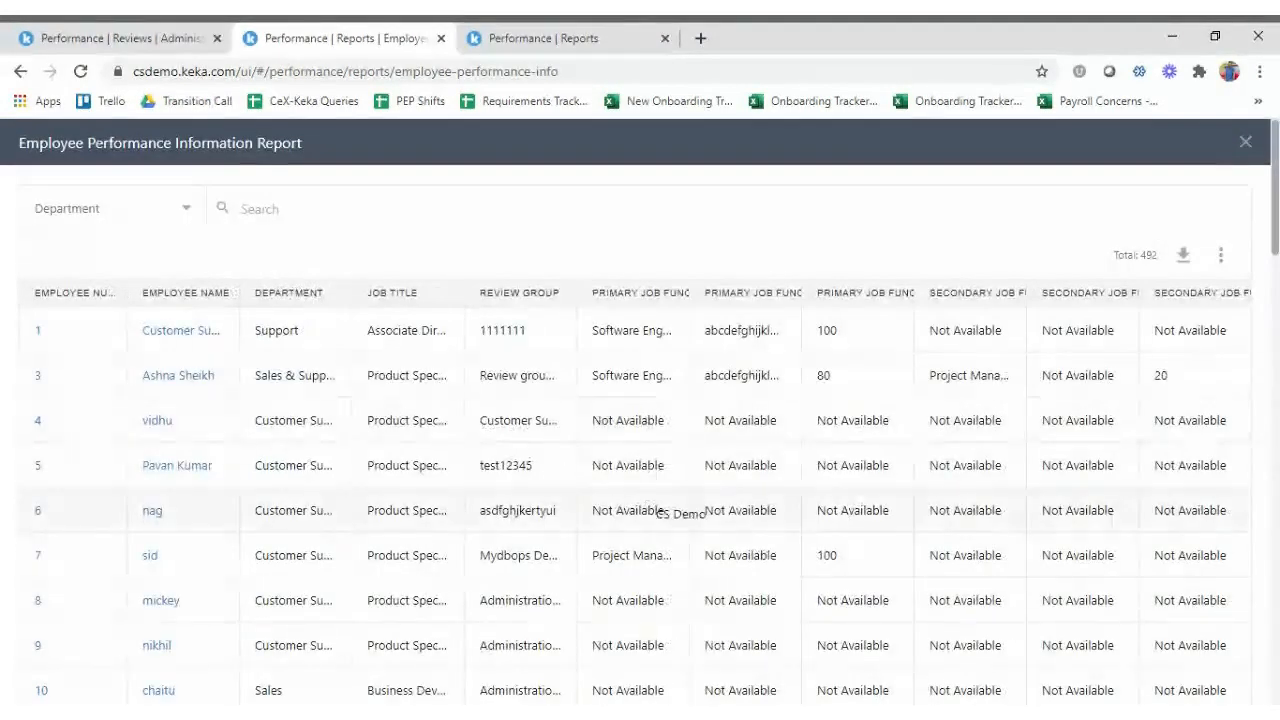
{"action": "scroll", "coordinate": [645, 507], "scroll_direction": "down", "scroll_amount": 20}
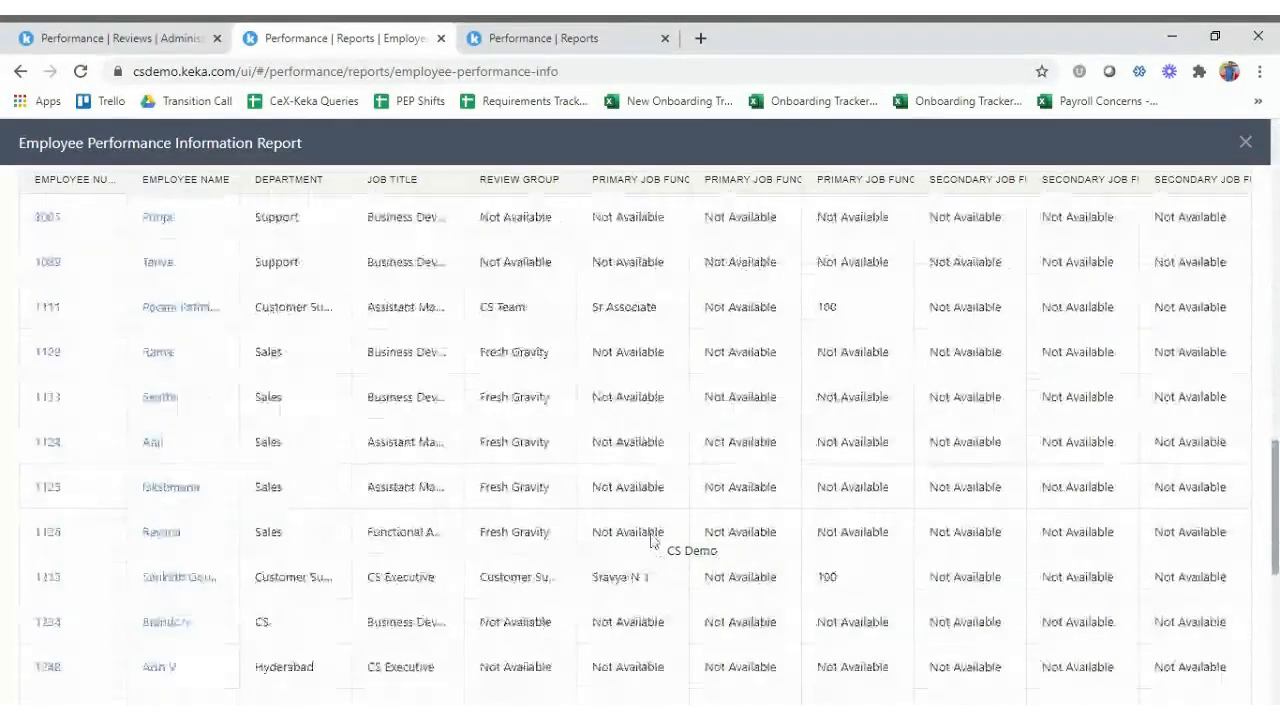
{"action": "scroll", "coordinate": [650, 540], "scroll_direction": "up", "scroll_amount": 20}
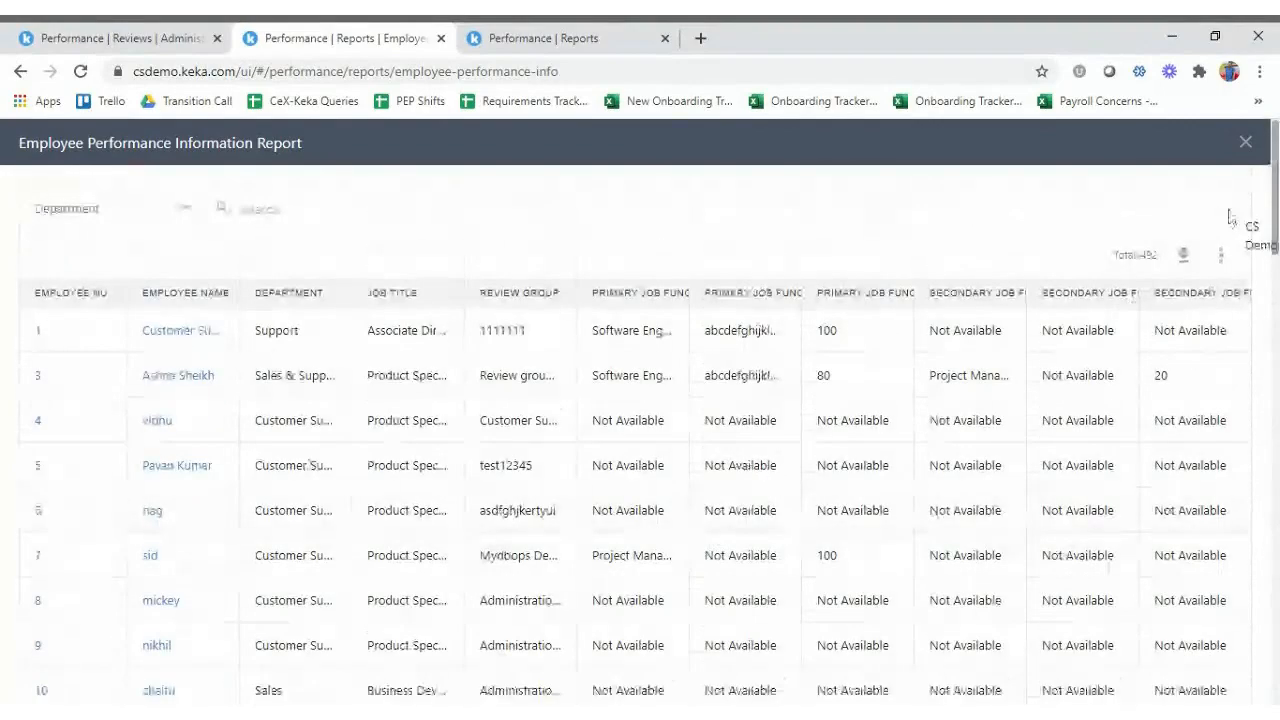
Close the Employee Performance Information Report and run the Employee Reviews report for the Customer Success group and the Customer Success Feb 2019 cycle.
{"action": "left_click", "coordinate": [1238, 144]}
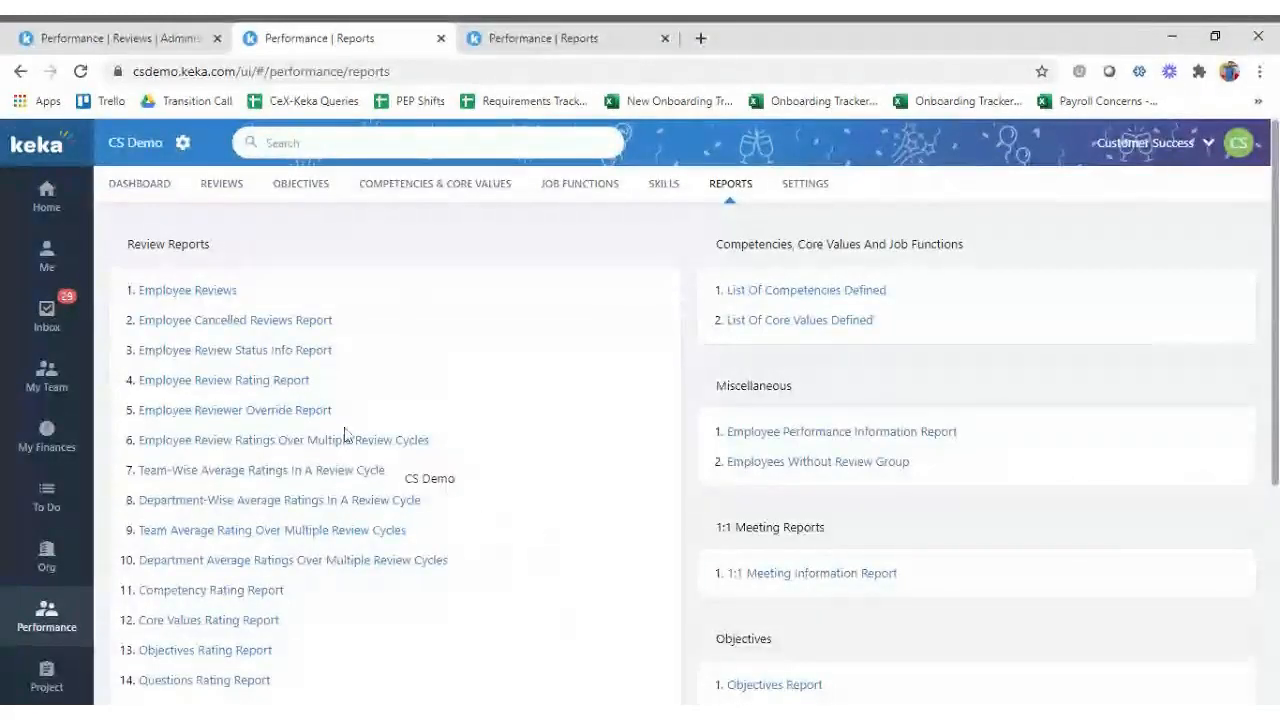
{"action": "left_click", "coordinate": [177, 292]}
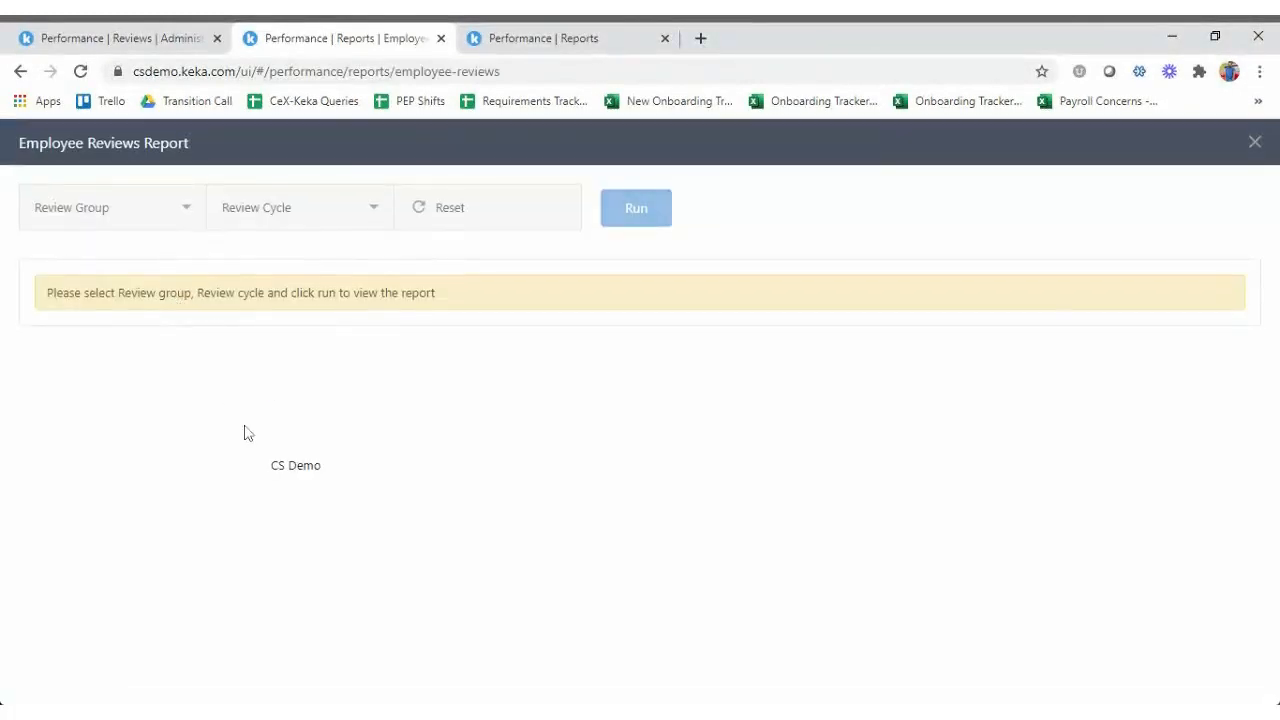
{"action": "left_click", "coordinate": [118, 205]}
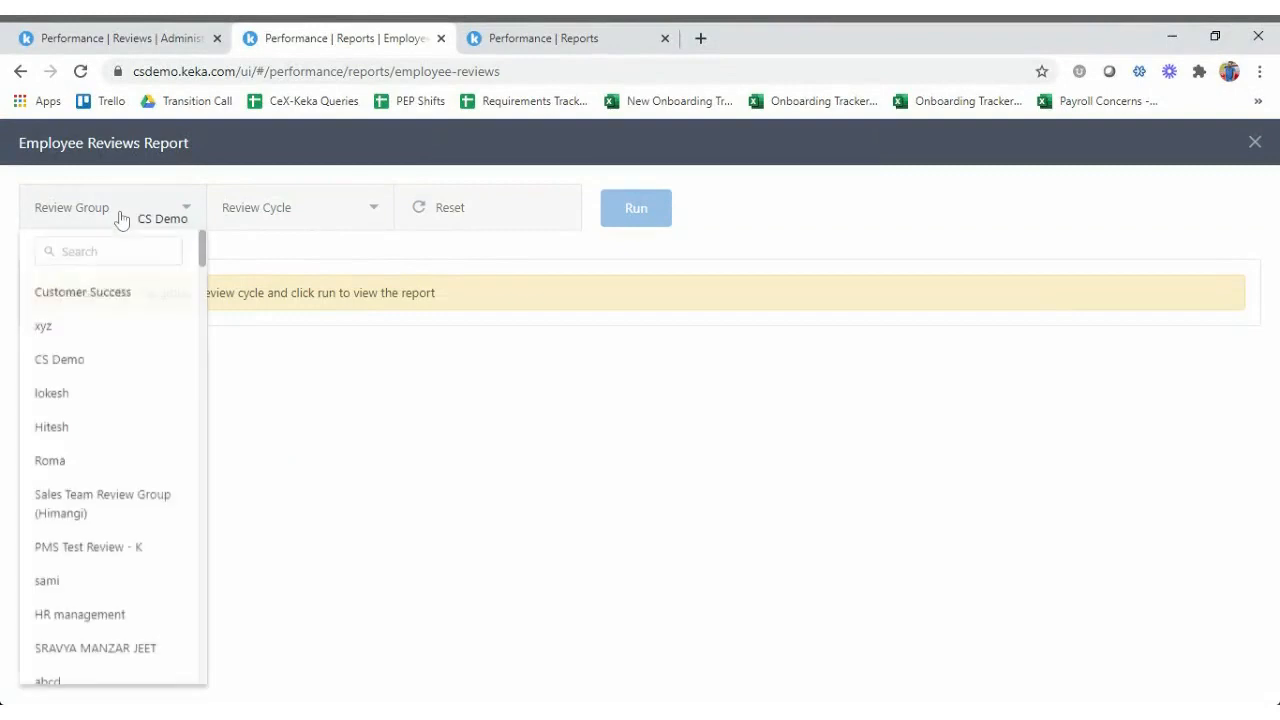
{"action": "left_click", "coordinate": [86, 295]}
{"action": "left_click", "coordinate": [267, 212]}
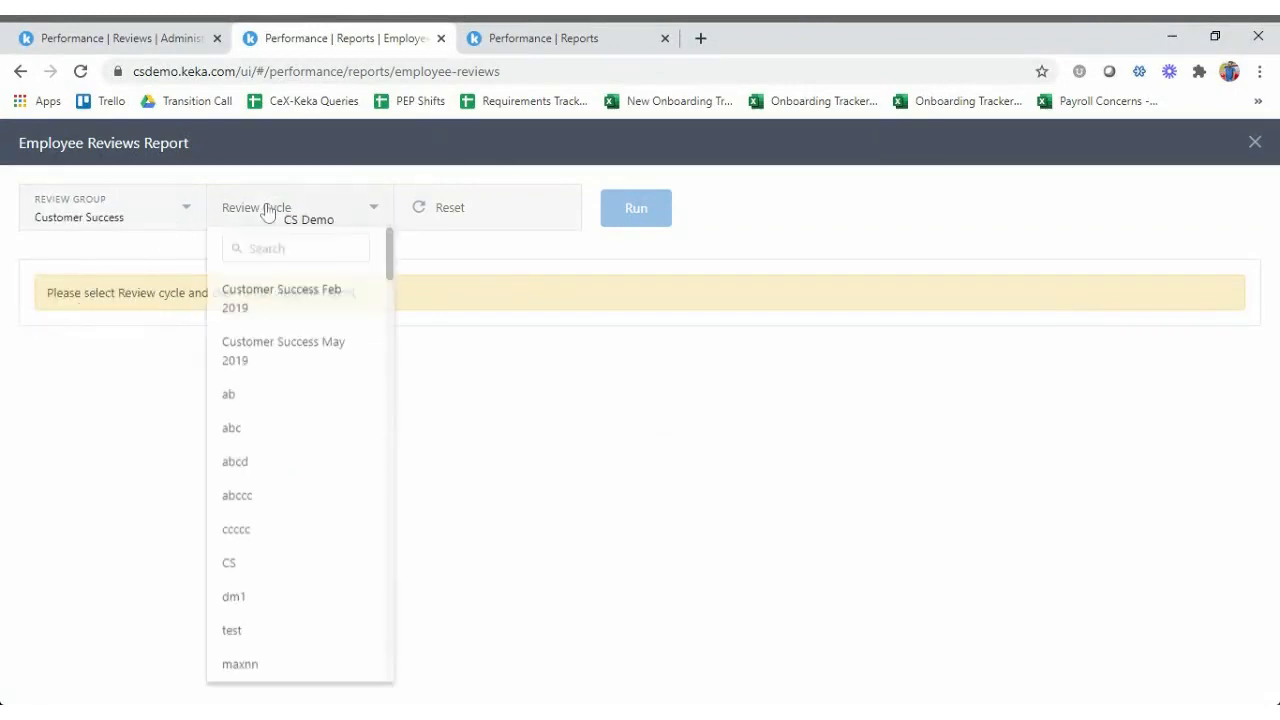
{"action": "left_click", "coordinate": [275, 293]}
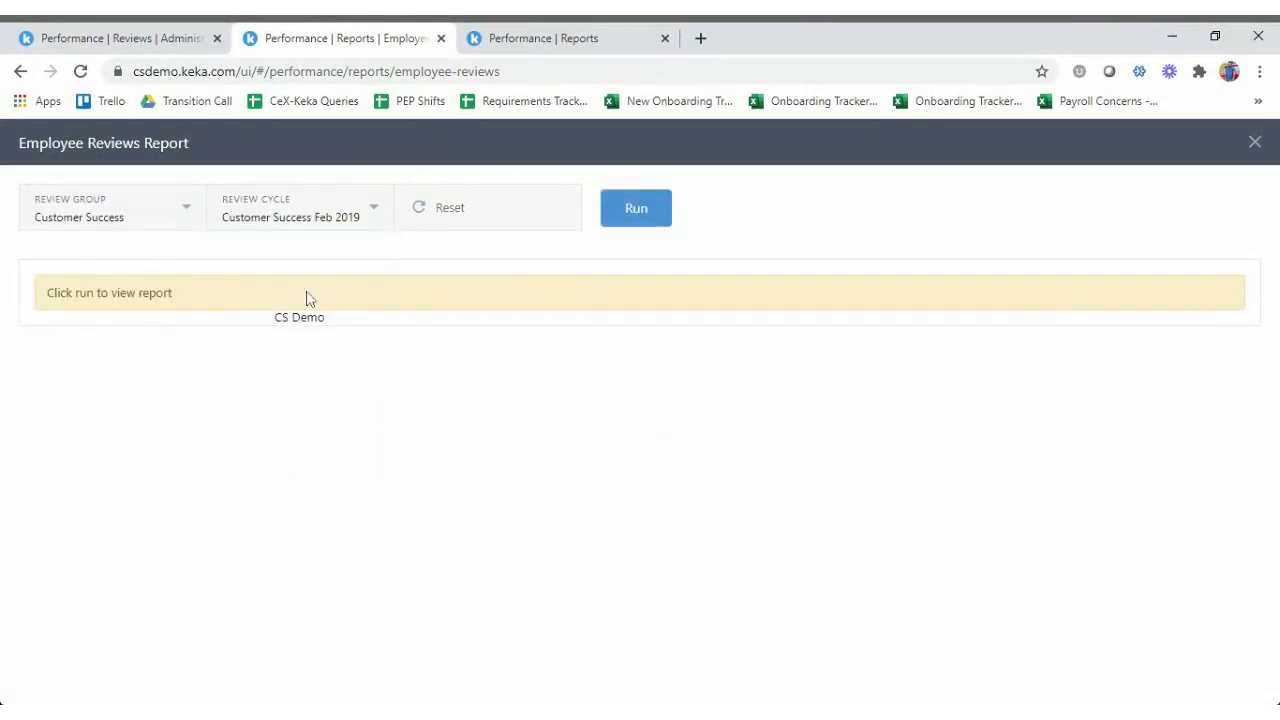
{"action": "left_click", "coordinate": [666, 212]}
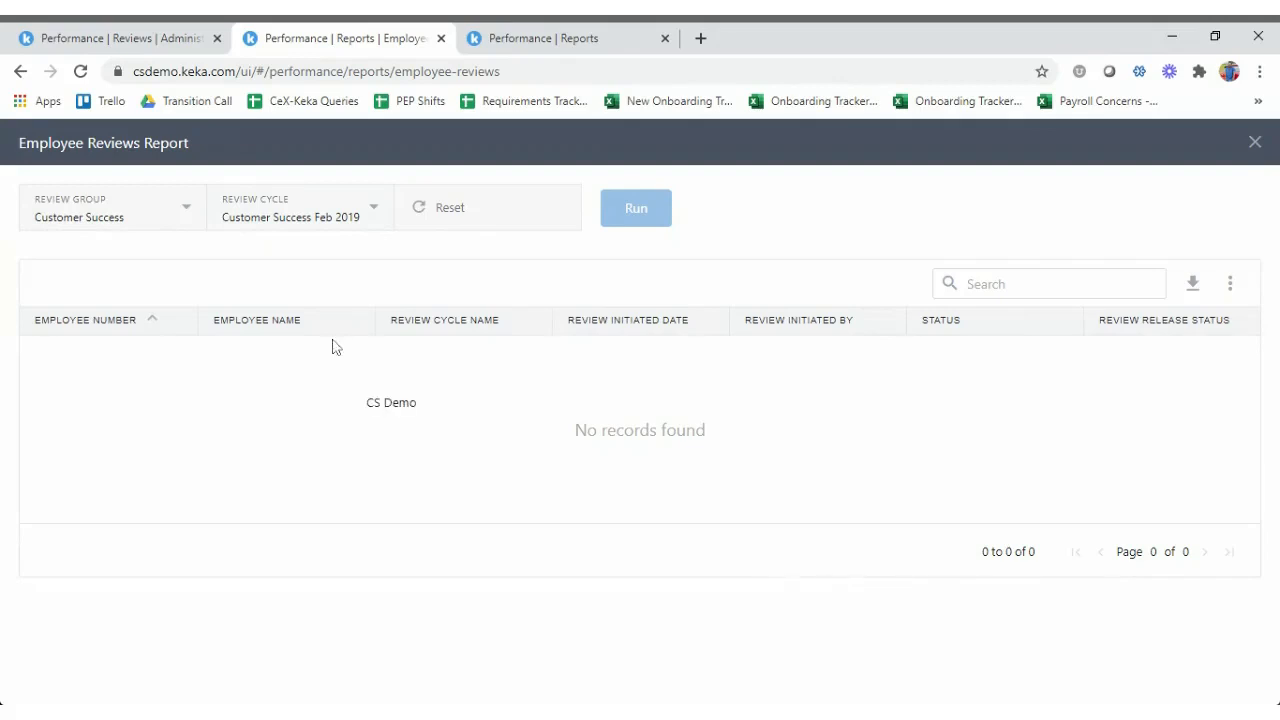
Rerun the Employee Reviews report for the Customer Success May 2019 review cycle, then close the report.
{"action": "left_click", "coordinate": [280, 210]}
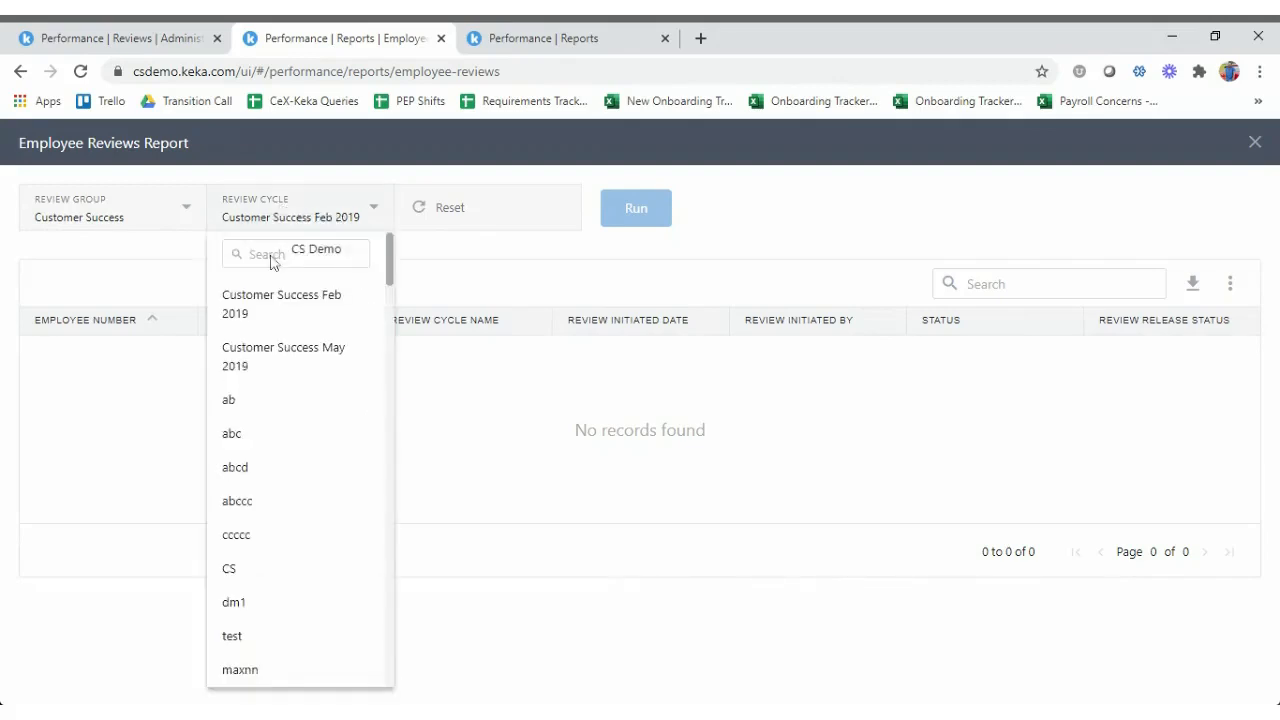
{"action": "left_click", "coordinate": [255, 360]}
{"action": "left_click", "coordinate": [657, 205]}
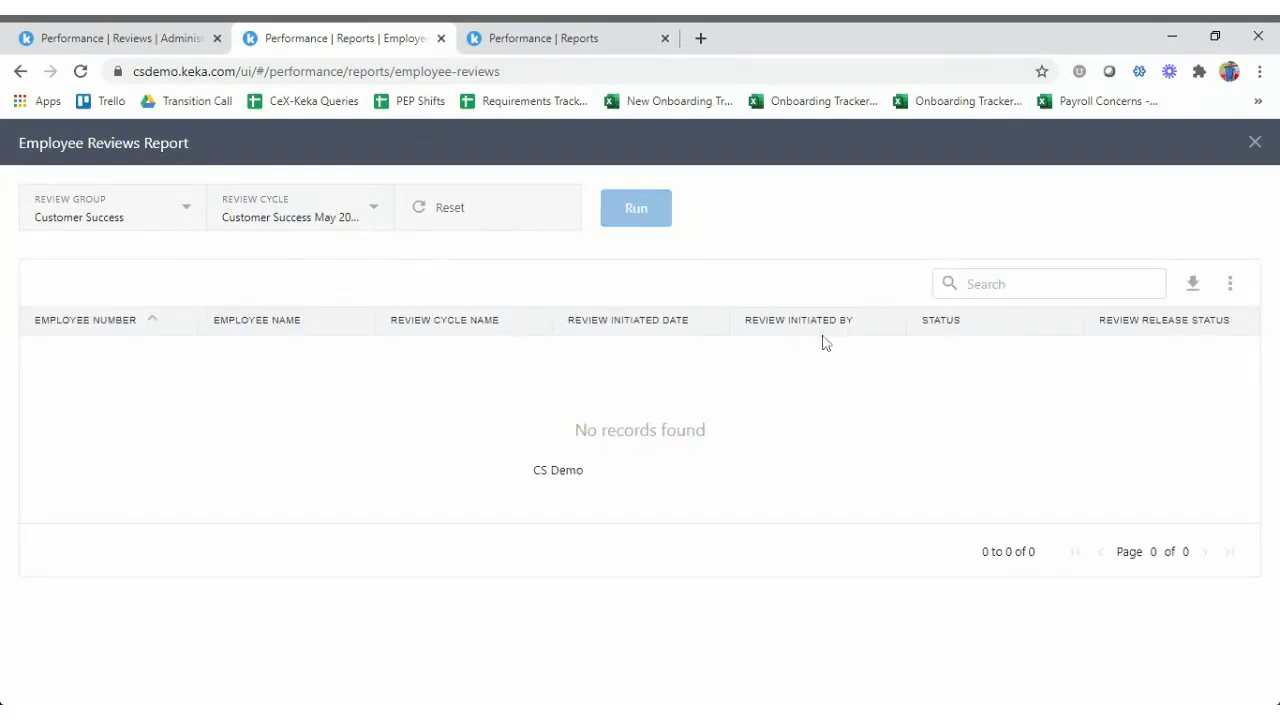
{"action": "left_click", "coordinate": [1251, 150]}
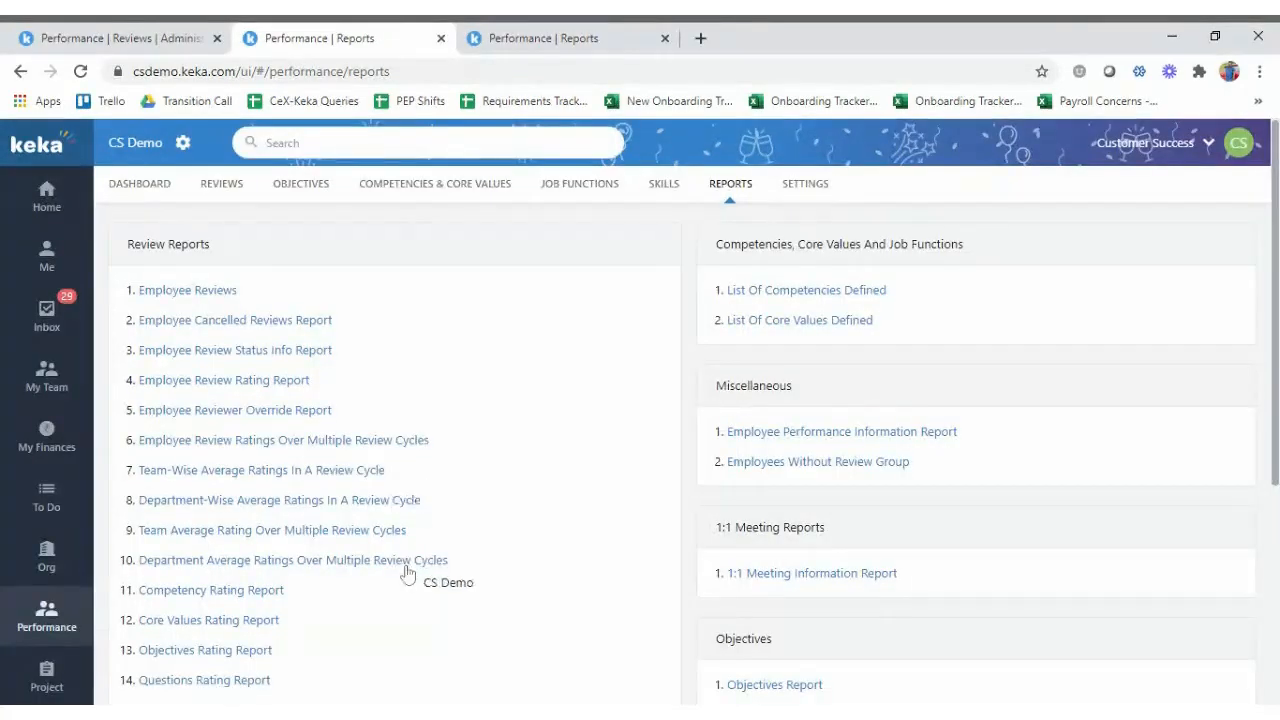
Open the report on employee review ratings over multiple review cycles and select the Customer Success group with all its review cycles.
{"action": "scroll", "coordinate": [407, 572], "scroll_direction": "down", "scroll_amount": 4}
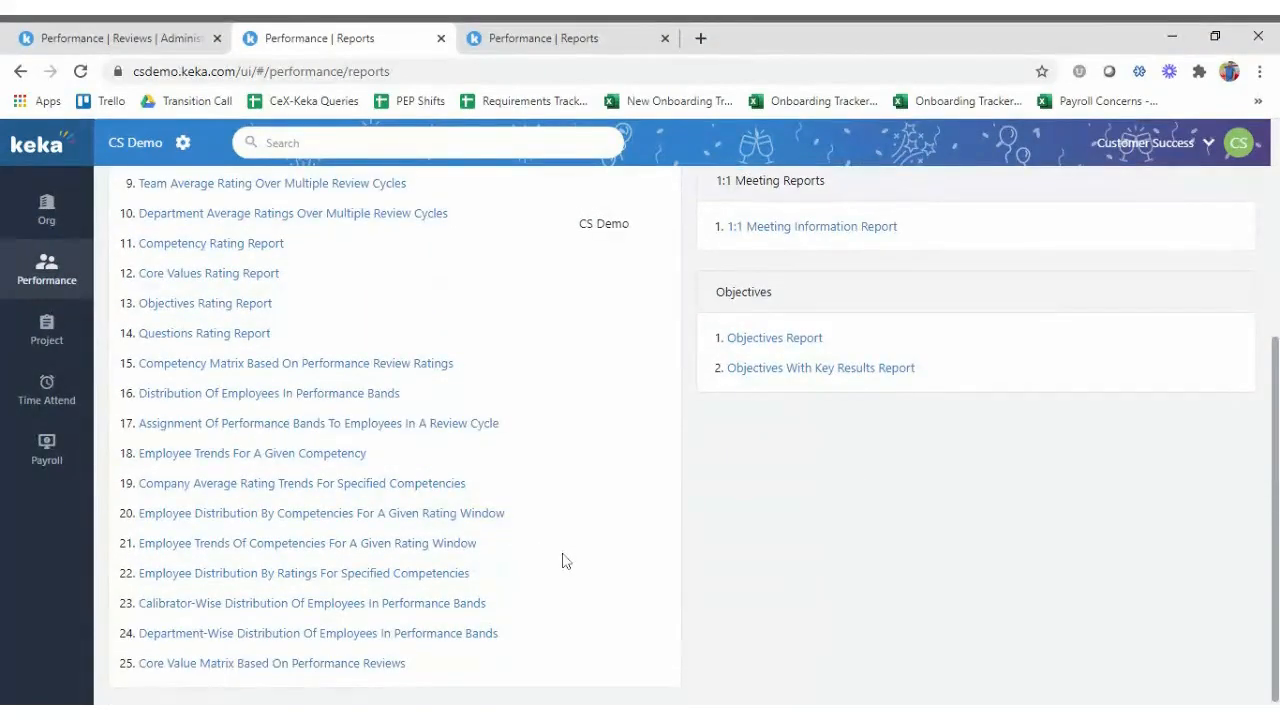
{"action": "scroll", "coordinate": [562, 560], "scroll_direction": "up", "scroll_amount": 3}
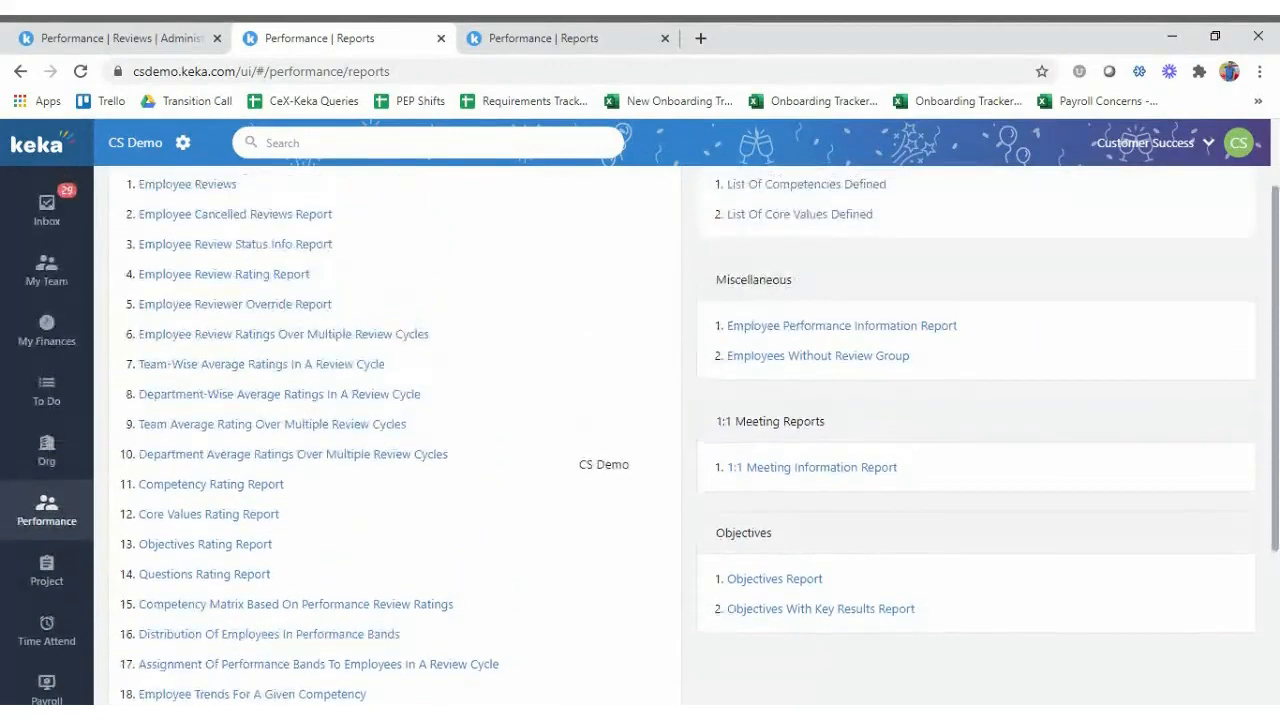
{"action": "scroll", "coordinate": [640, 430], "scroll_direction": "up", "scroll_amount": 1}
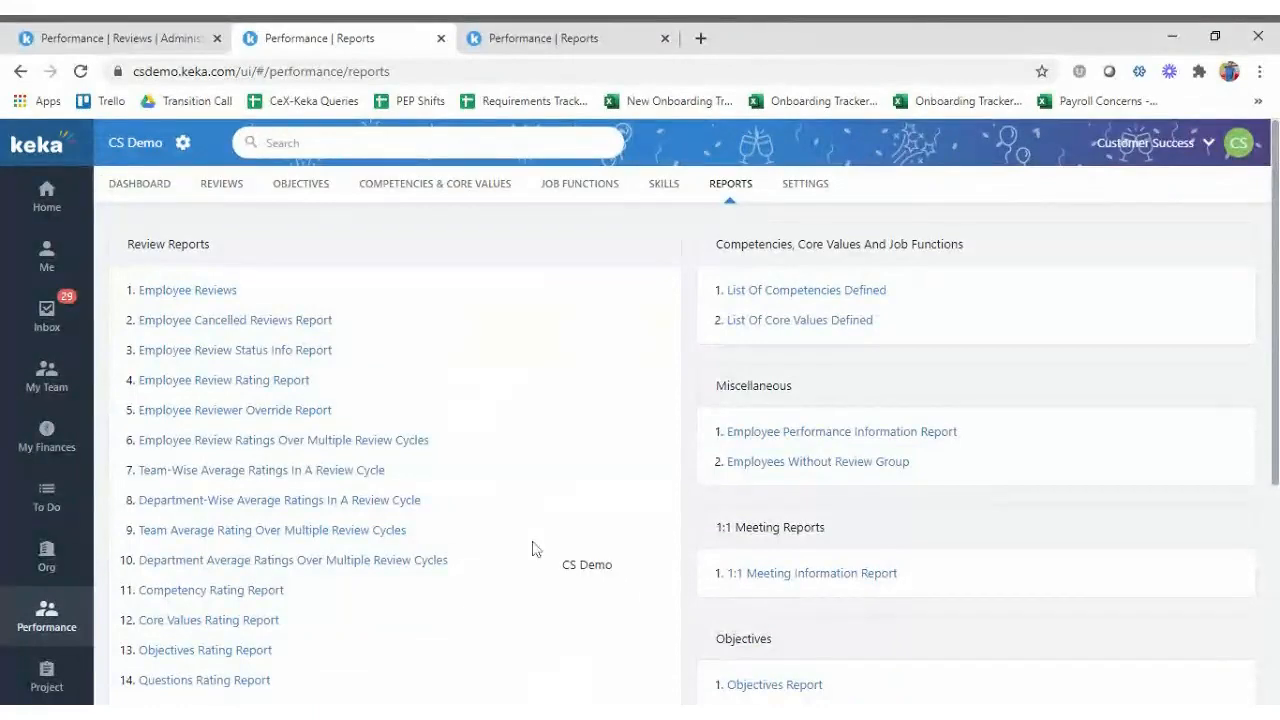
{"action": "left_click", "coordinate": [272, 445]}
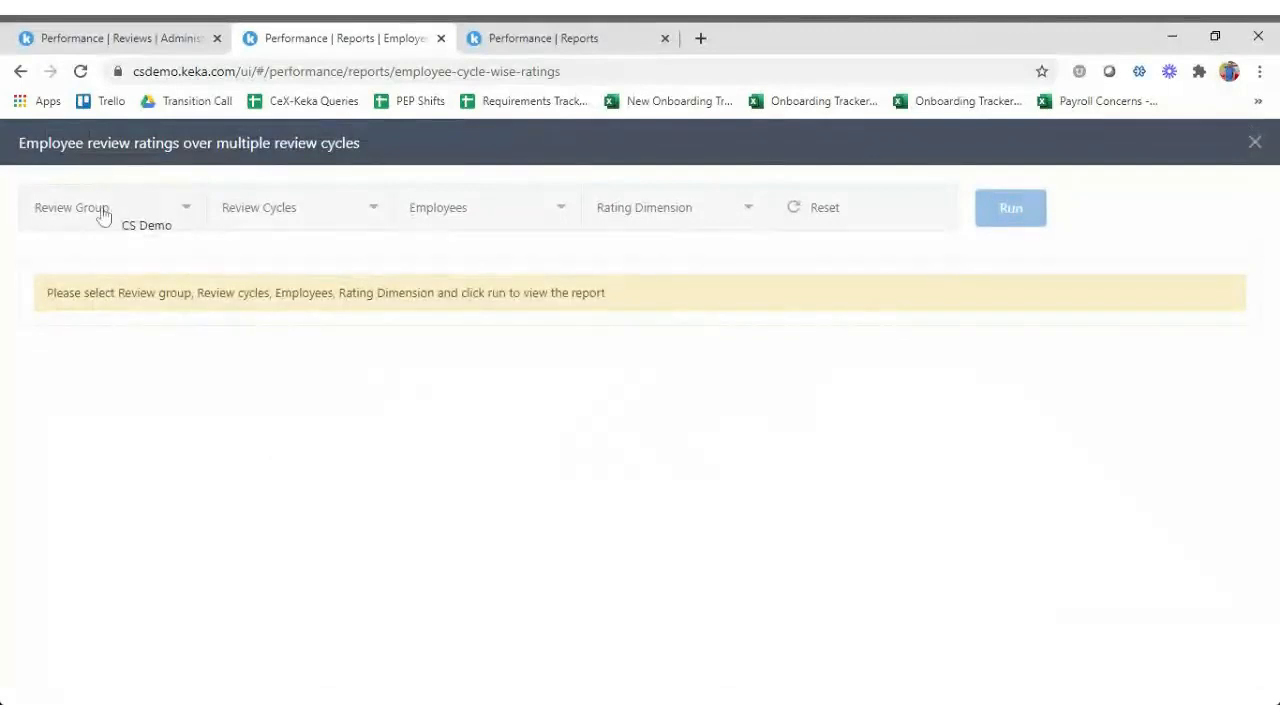
{"action": "left_click", "coordinate": [100, 208]}
{"action": "left_click", "coordinate": [80, 294]}
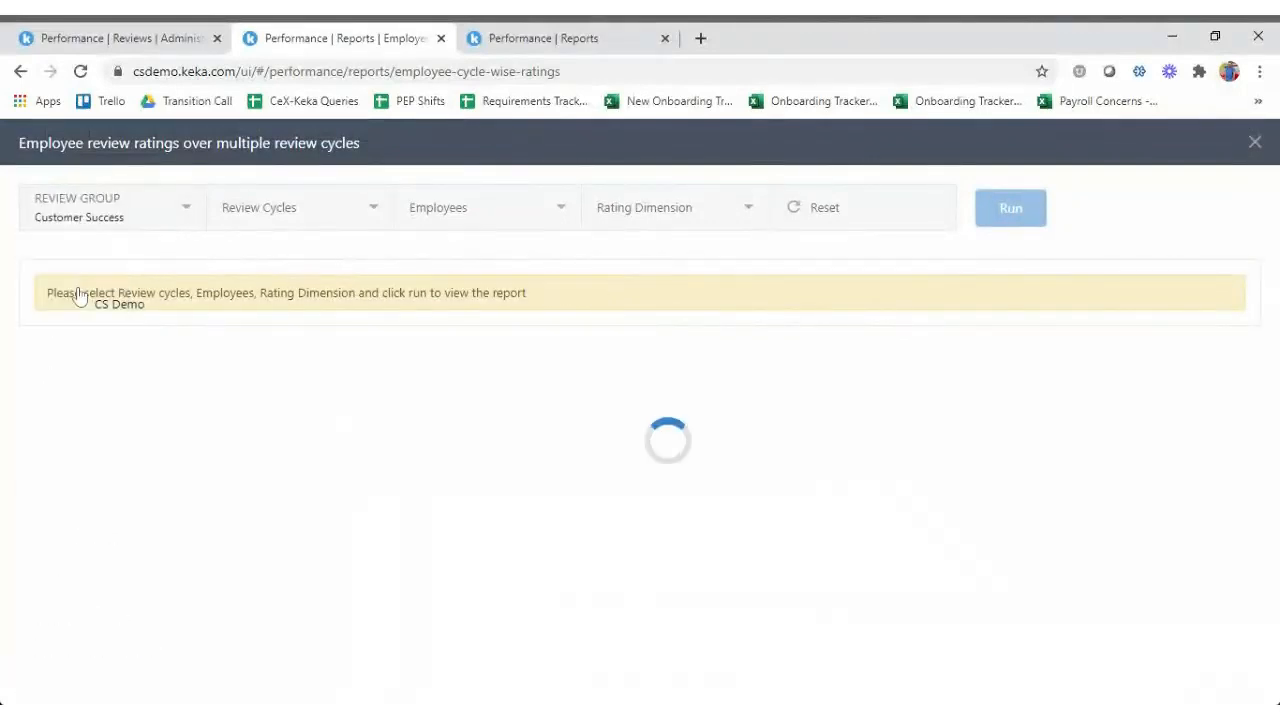
{"action": "left_click", "coordinate": [273, 206]}
{"action": "left_click", "coordinate": [252, 295]}
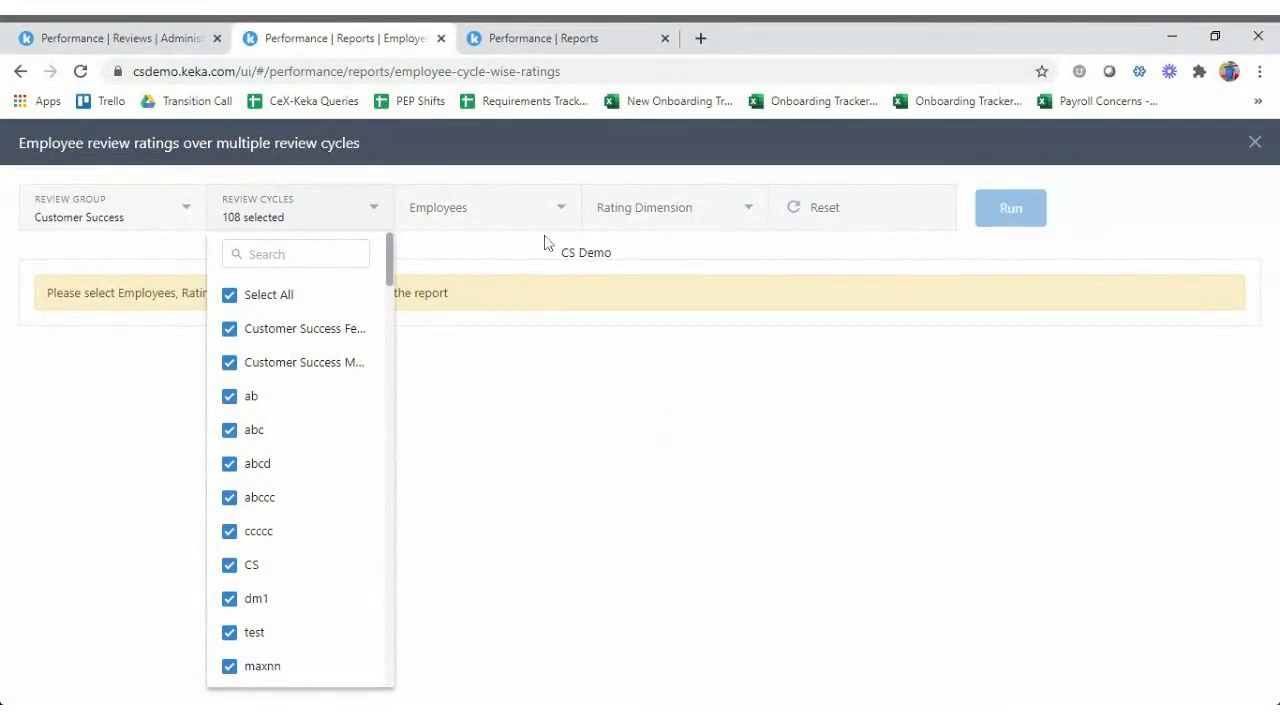
Include all employees, set the rating dimension to Performance, and run the multiple review cycles report.
{"action": "left_click", "coordinate": [490, 212]}
{"action": "left_click", "coordinate": [437, 293]}
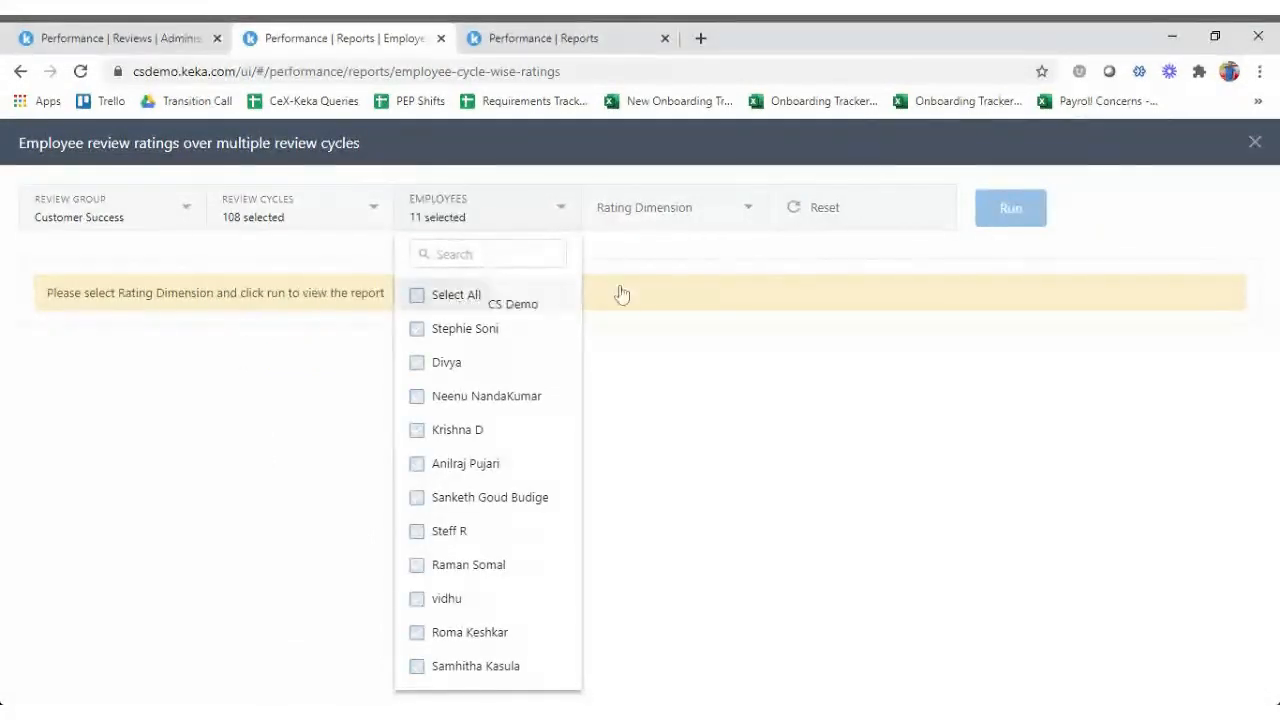
{"action": "left_click", "coordinate": [1010, 215]}
{"action": "left_click", "coordinate": [685, 224]}
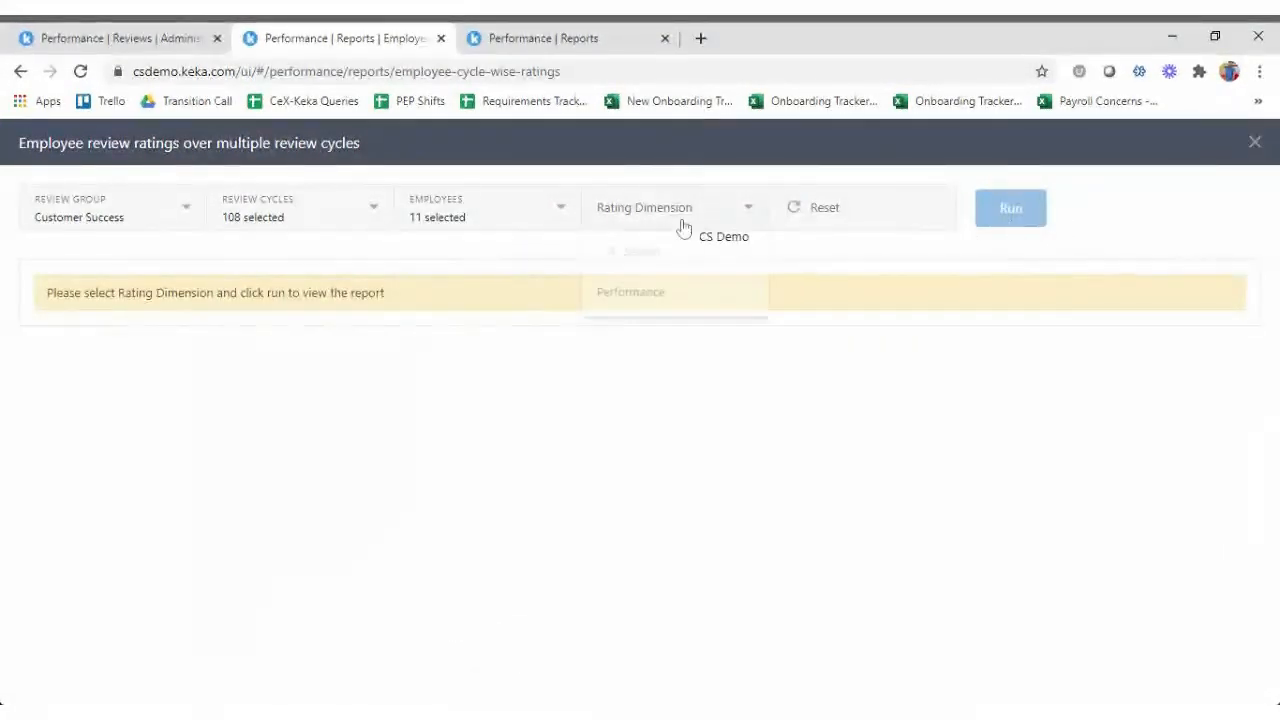
{"action": "left_click", "coordinate": [645, 293]}
{"action": "left_click", "coordinate": [1010, 210]}
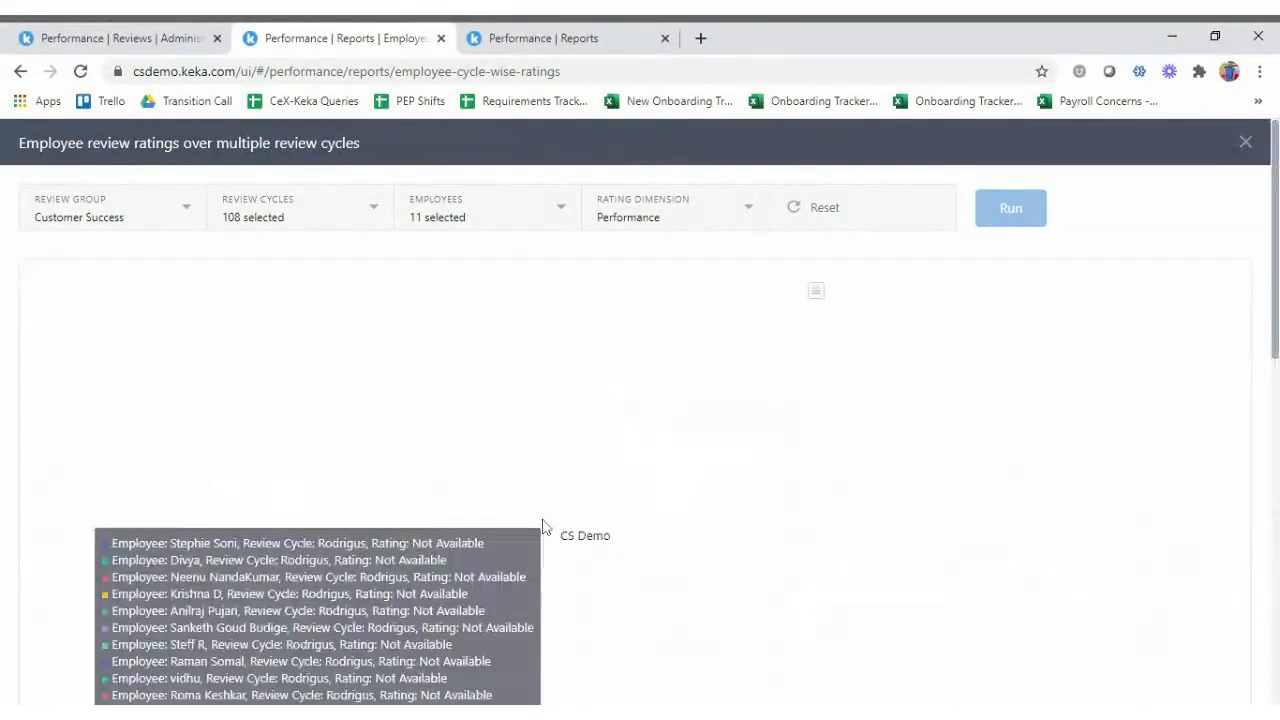
Examine the rating chart and the employee table across all review cycle columns in the multiple review cycles report.
{"action": "scroll", "coordinate": [640, 414], "scroll_direction": "down", "scroll_amount": 1}
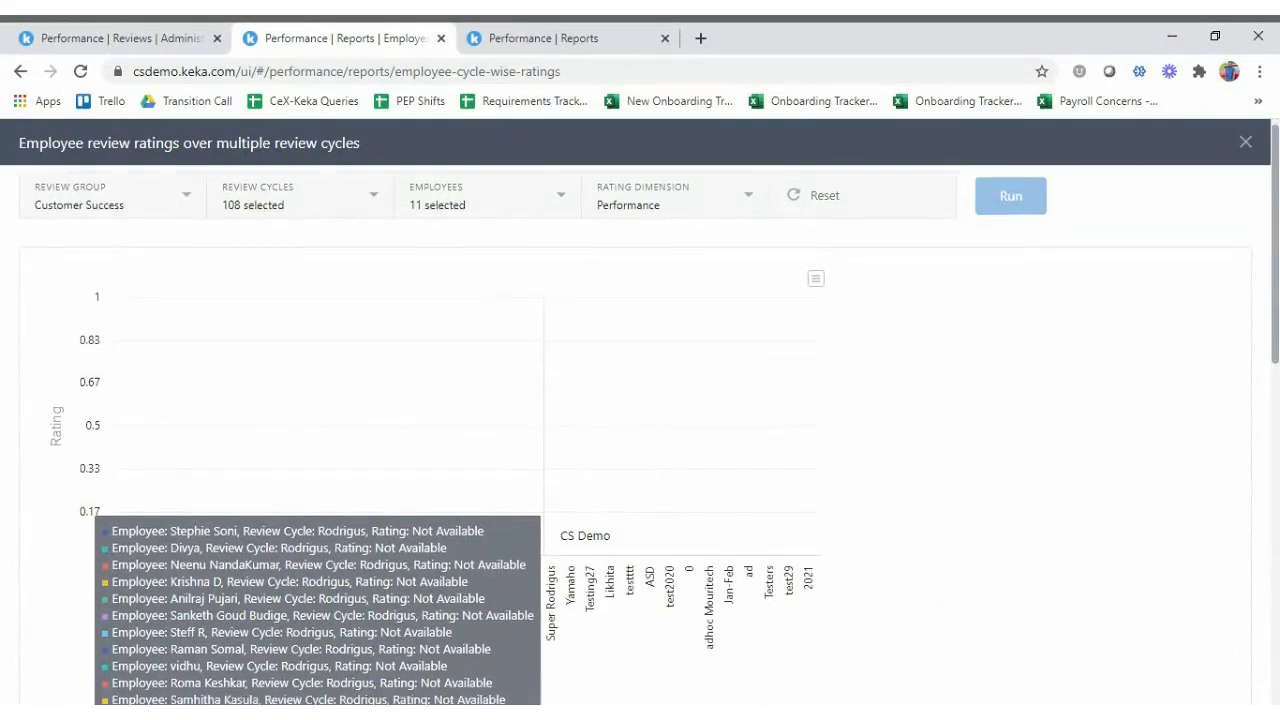
{"action": "scroll", "coordinate": [540, 429], "scroll_direction": "up", "scroll_amount": 1}
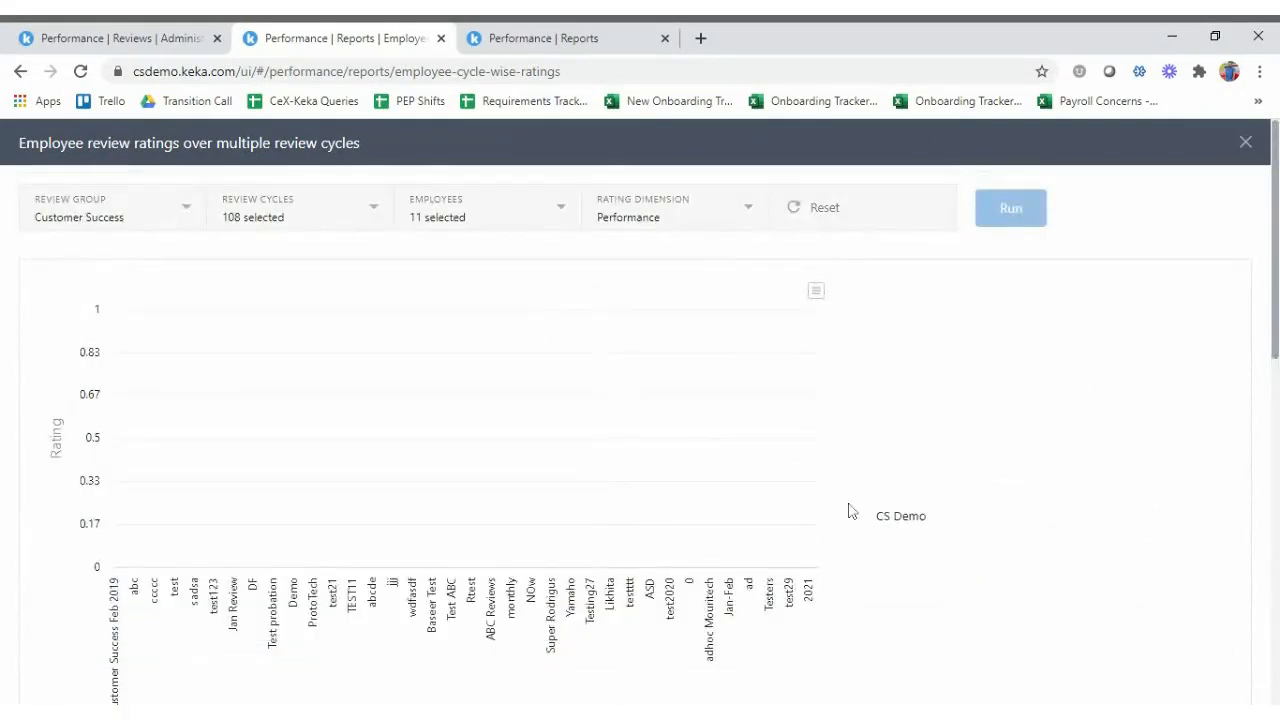
{"action": "scroll", "coordinate": [826, 518], "scroll_direction": "down", "scroll_amount": 5}
{"action": "scroll", "coordinate": [826, 518], "scroll_direction": "down", "scroll_amount": 2}
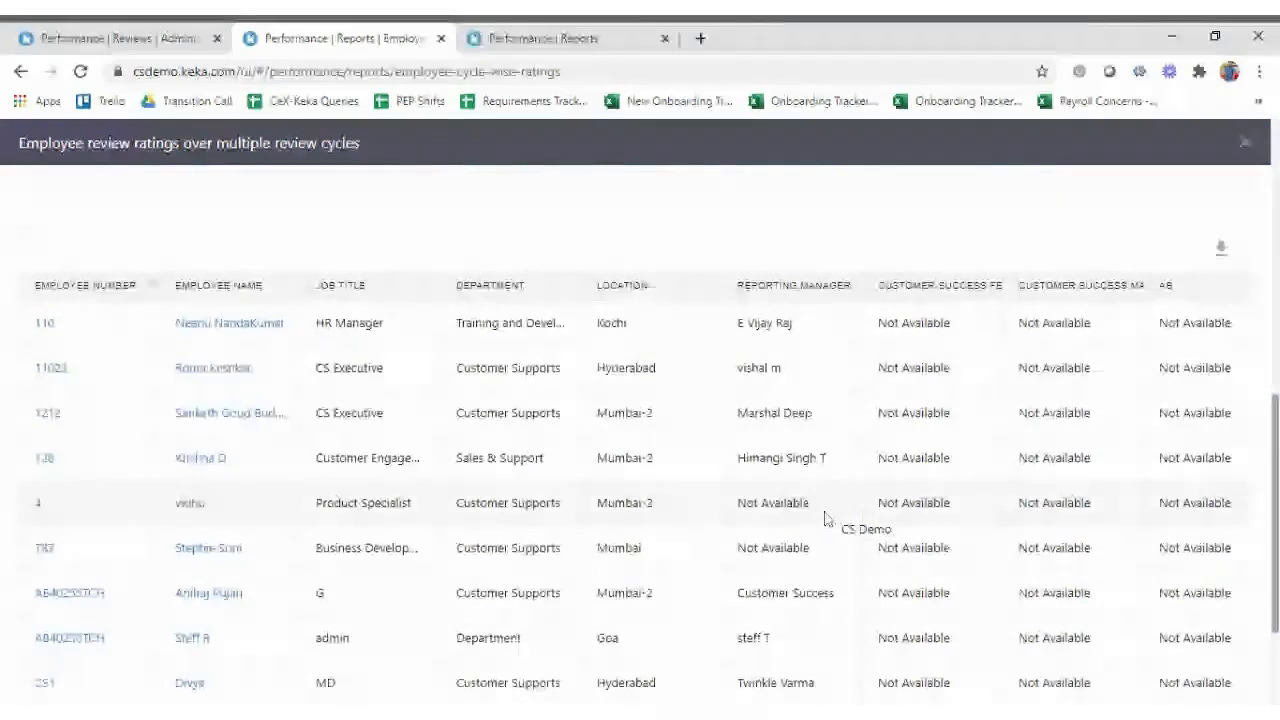
{"action": "scroll", "coordinate": [860, 518], "scroll_direction": "down", "scroll_amount": 1}
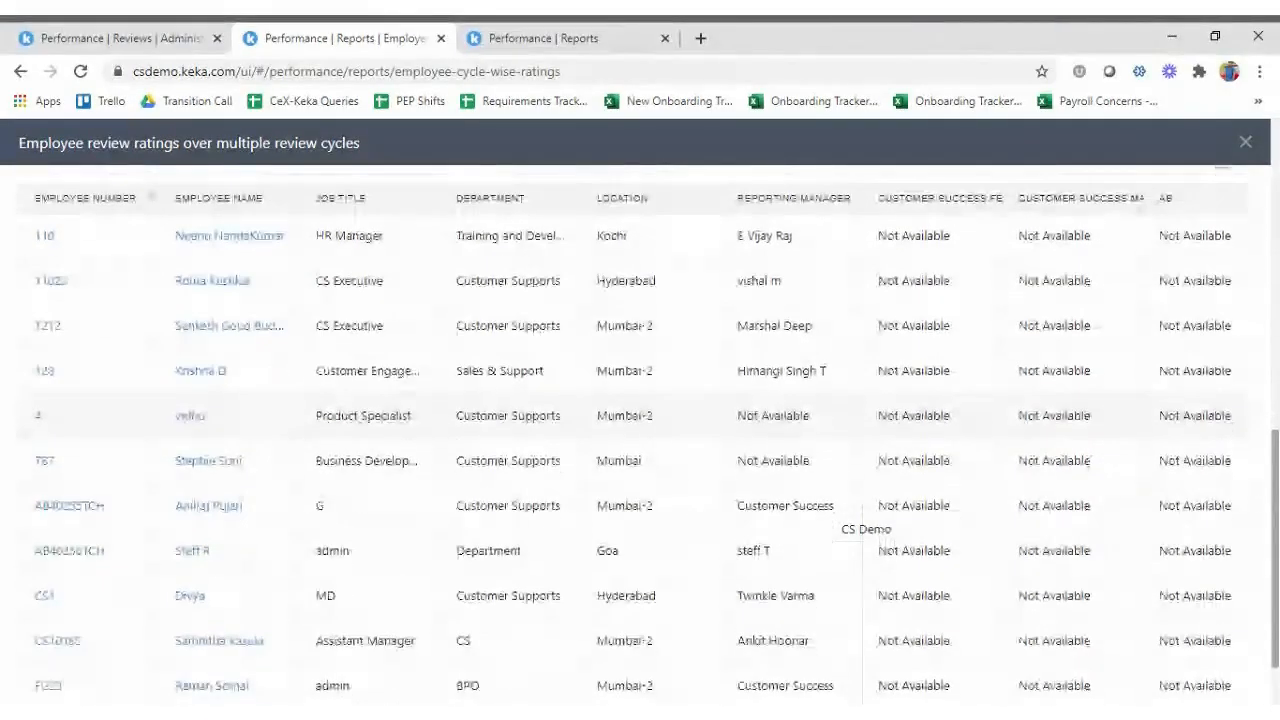
{"action": "scroll", "coordinate": [962, 428], "scroll_direction": "up", "scroll_amount": 1}
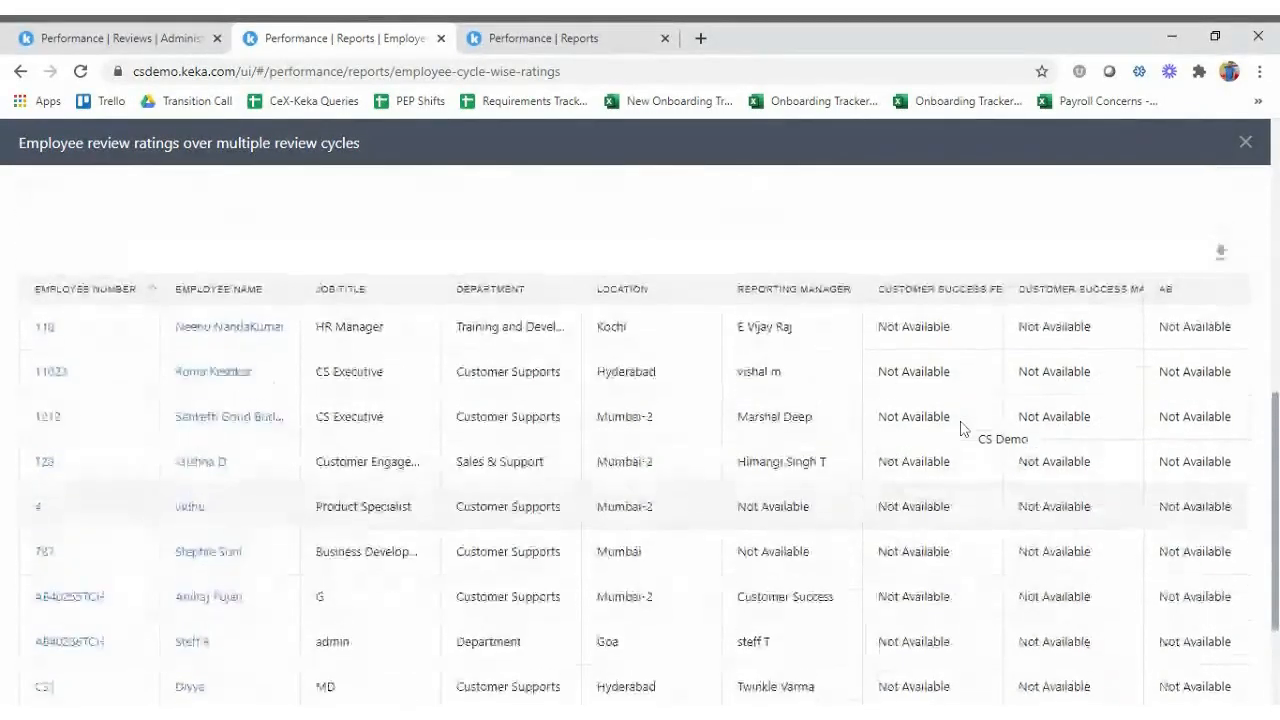
{"action": "scroll", "coordinate": [920, 551], "scroll_direction": "down", "scroll_amount": 2}
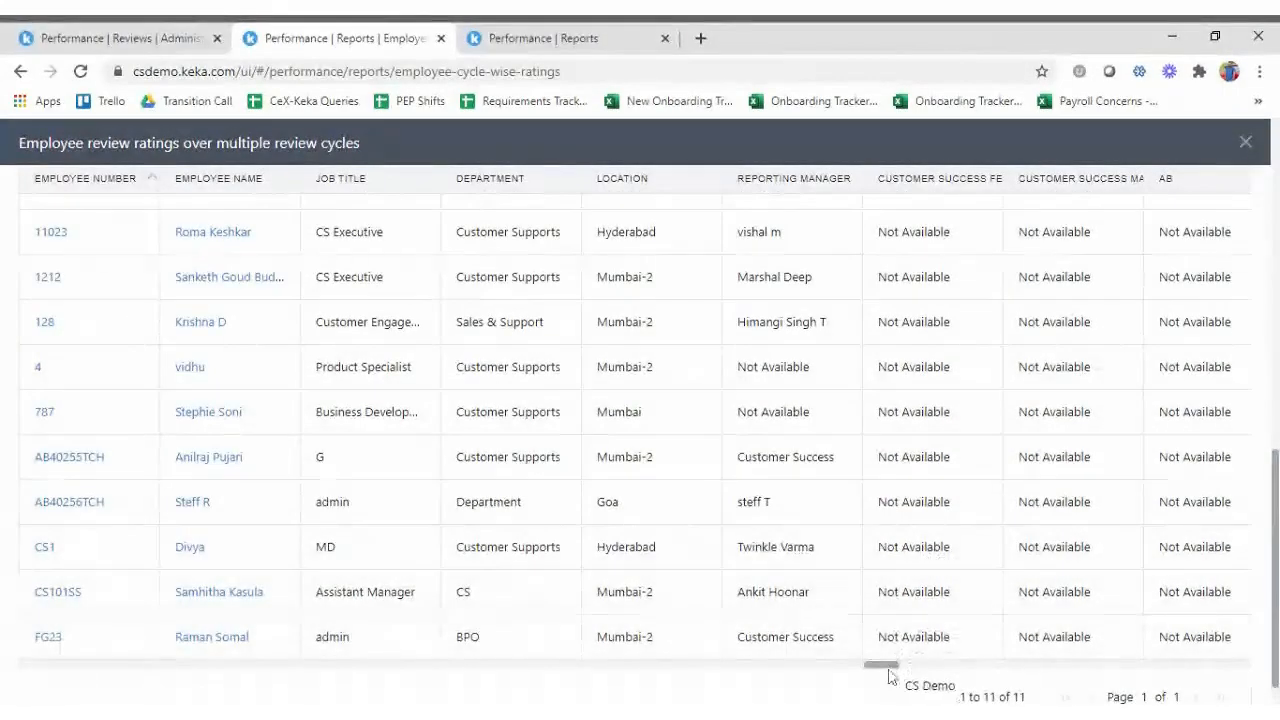
{"action": "left_click_drag", "start_coordinate": [888, 666], "coordinate": [1252, 699]}
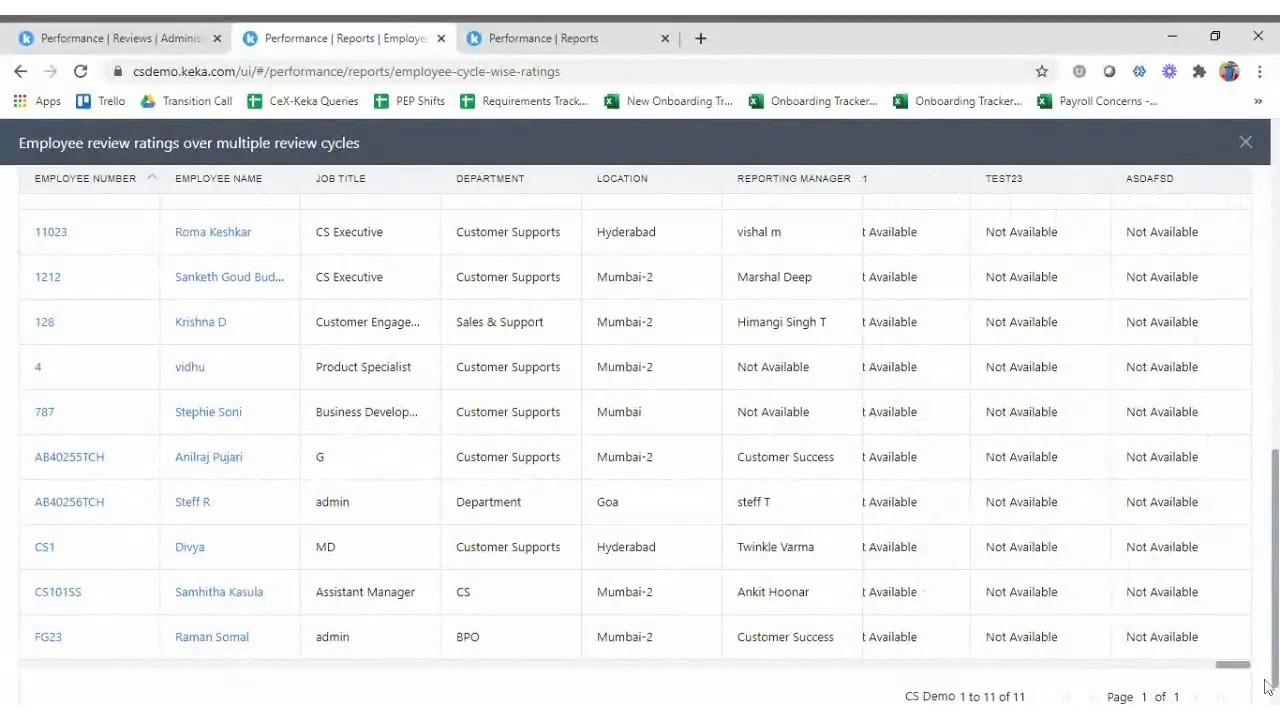
{"action": "left_click_drag", "start_coordinate": [1232, 666], "coordinate": [1210, 672]}
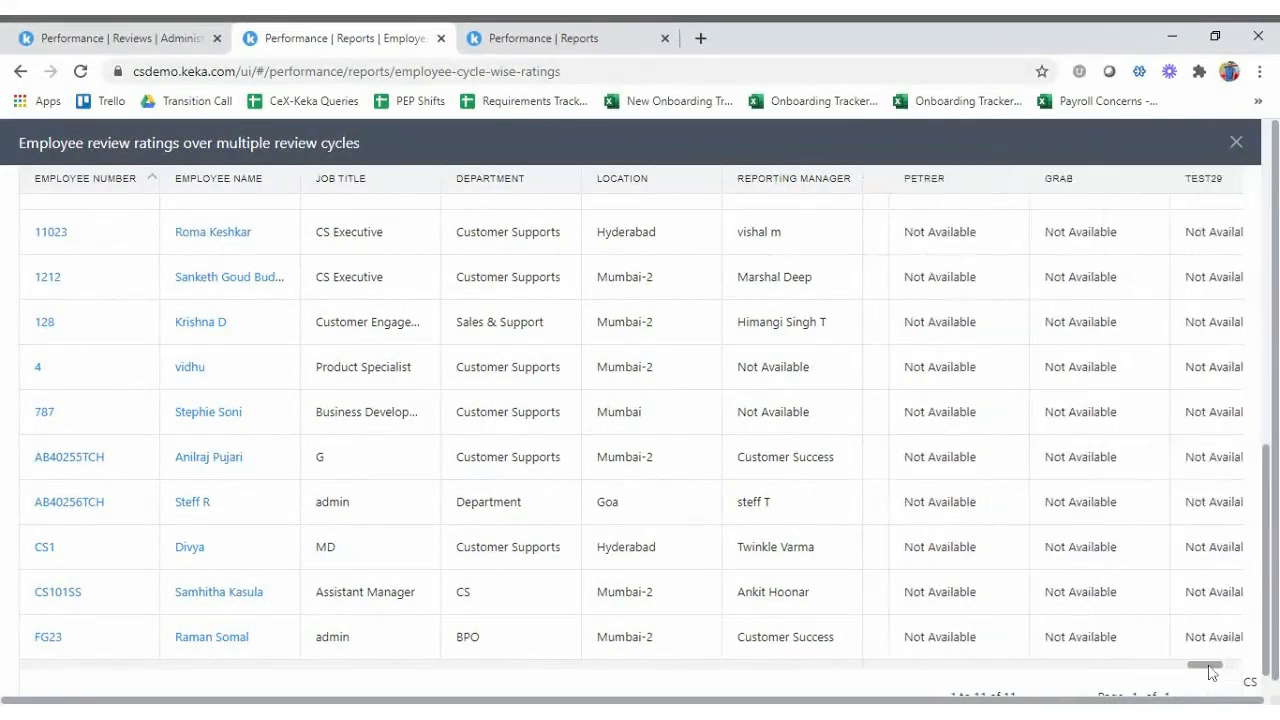
{"action": "scroll", "coordinate": [1034, 517], "scroll_direction": "up", "scroll_amount": 10}
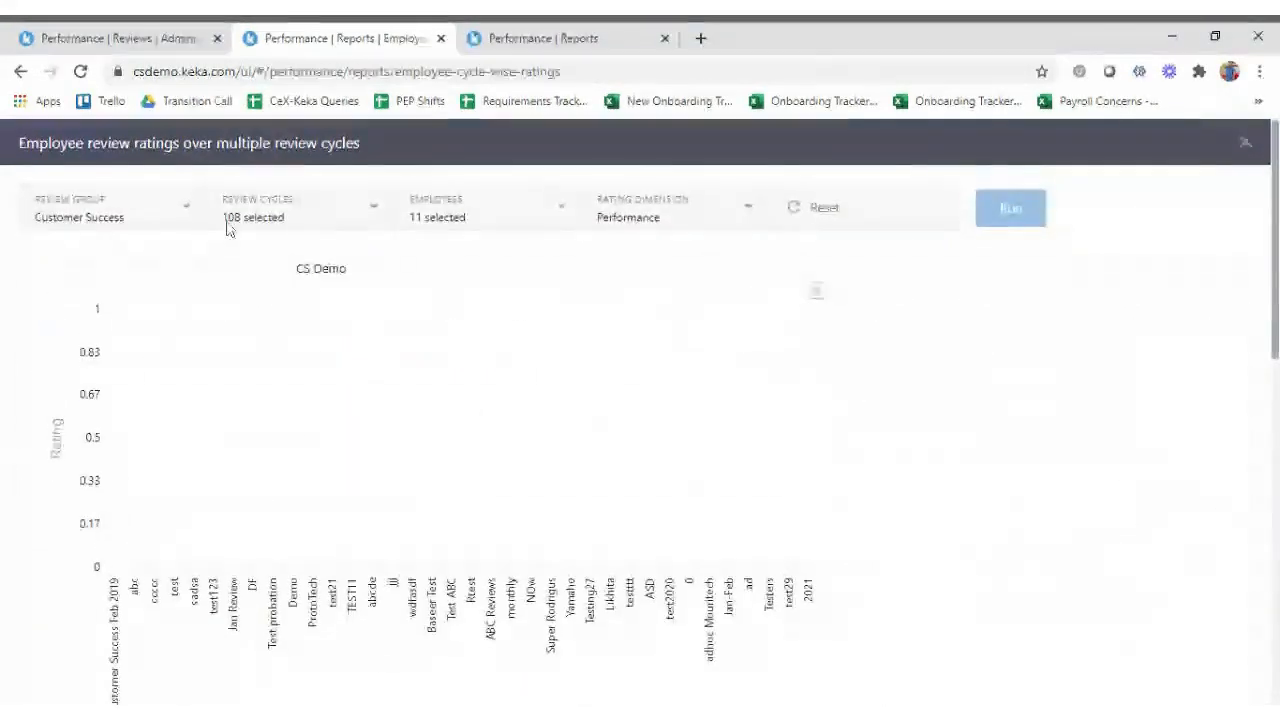